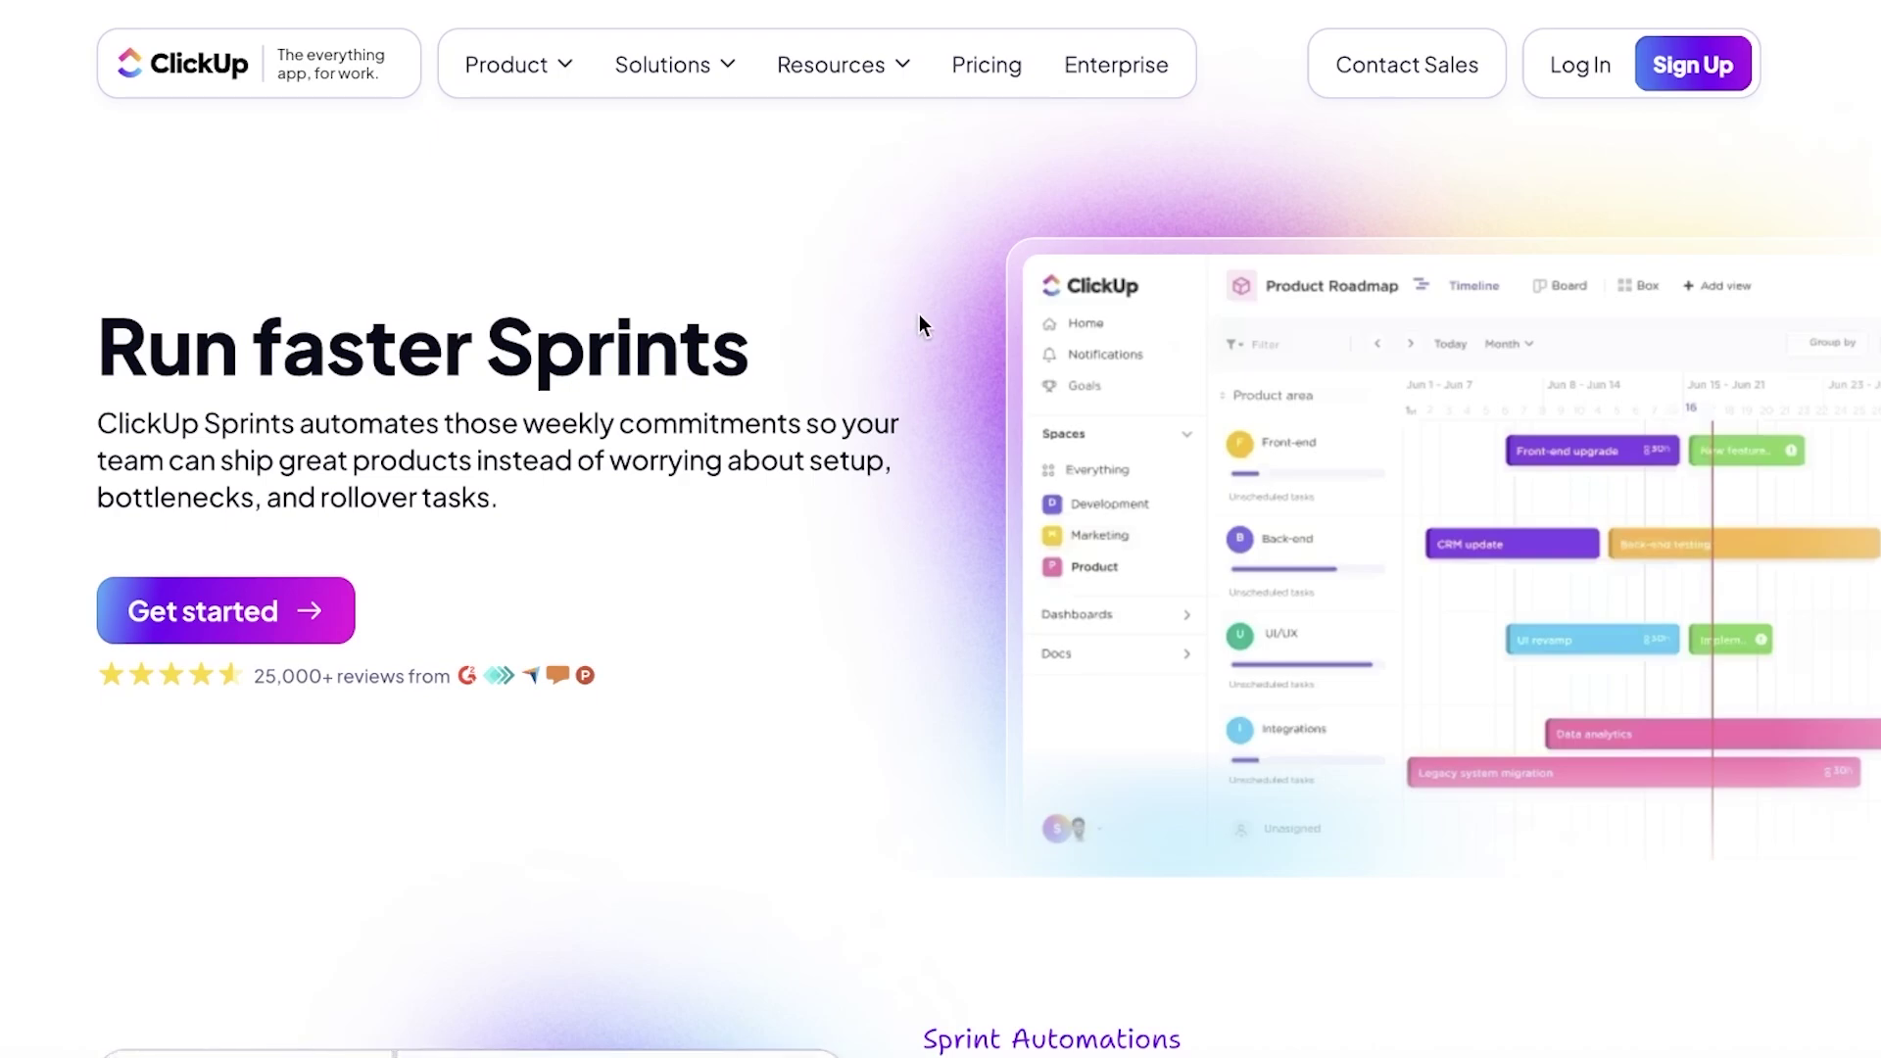
Scroll up and down through the ClickUp Sprints product page
scroll(891, 328, "down", 2)
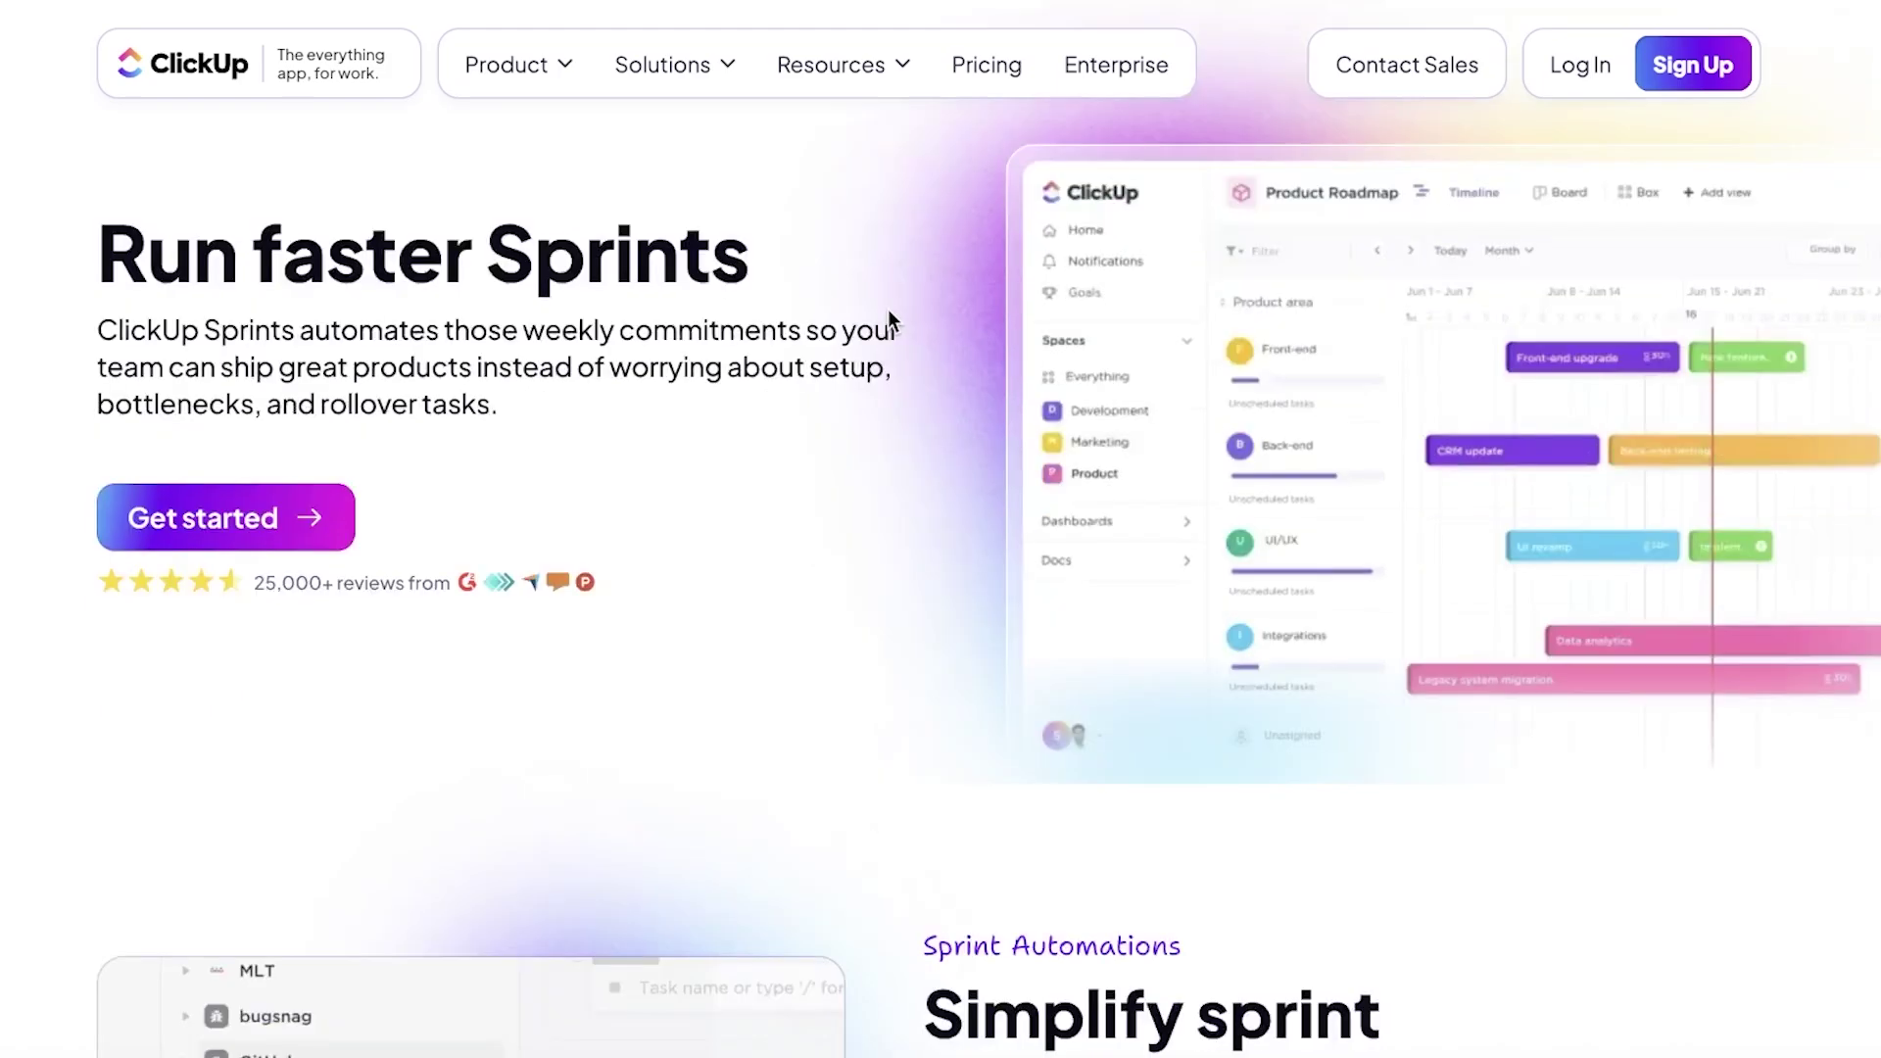
scroll(889, 337, "up", 2)
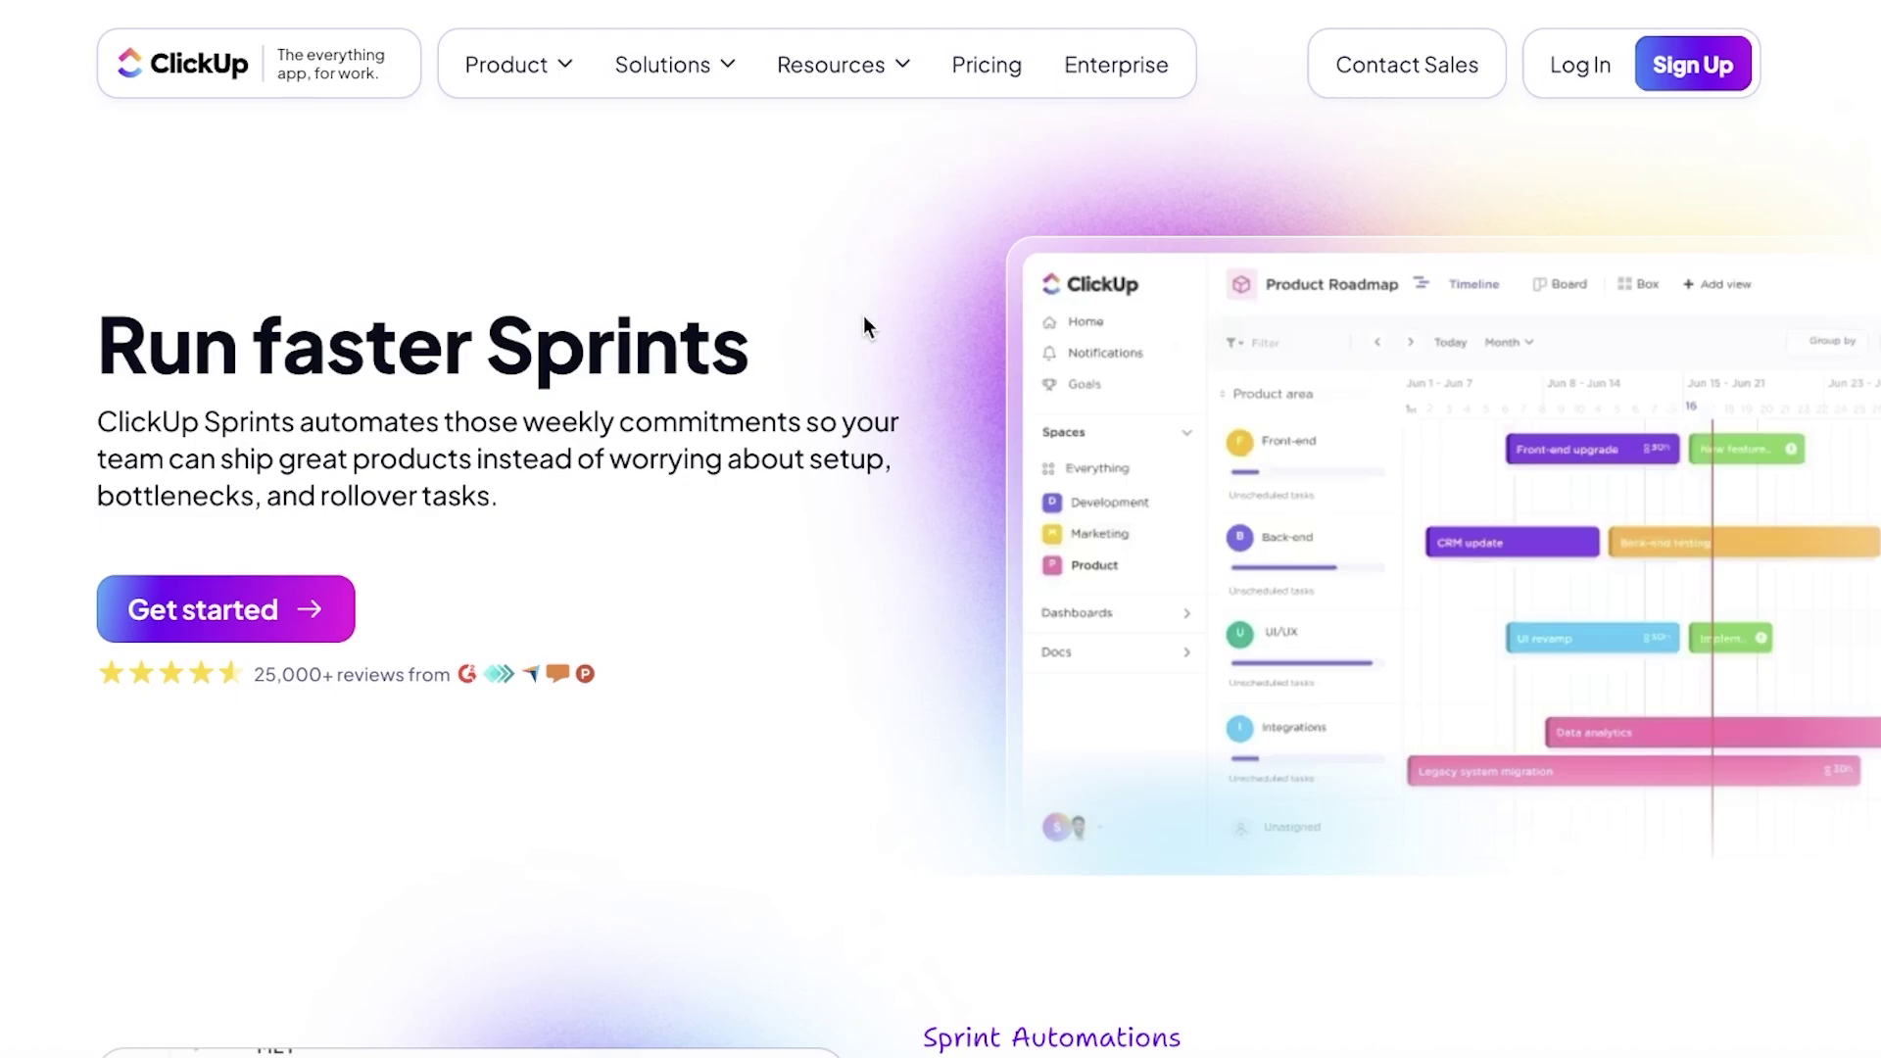
scroll(862, 315, "down", 5)
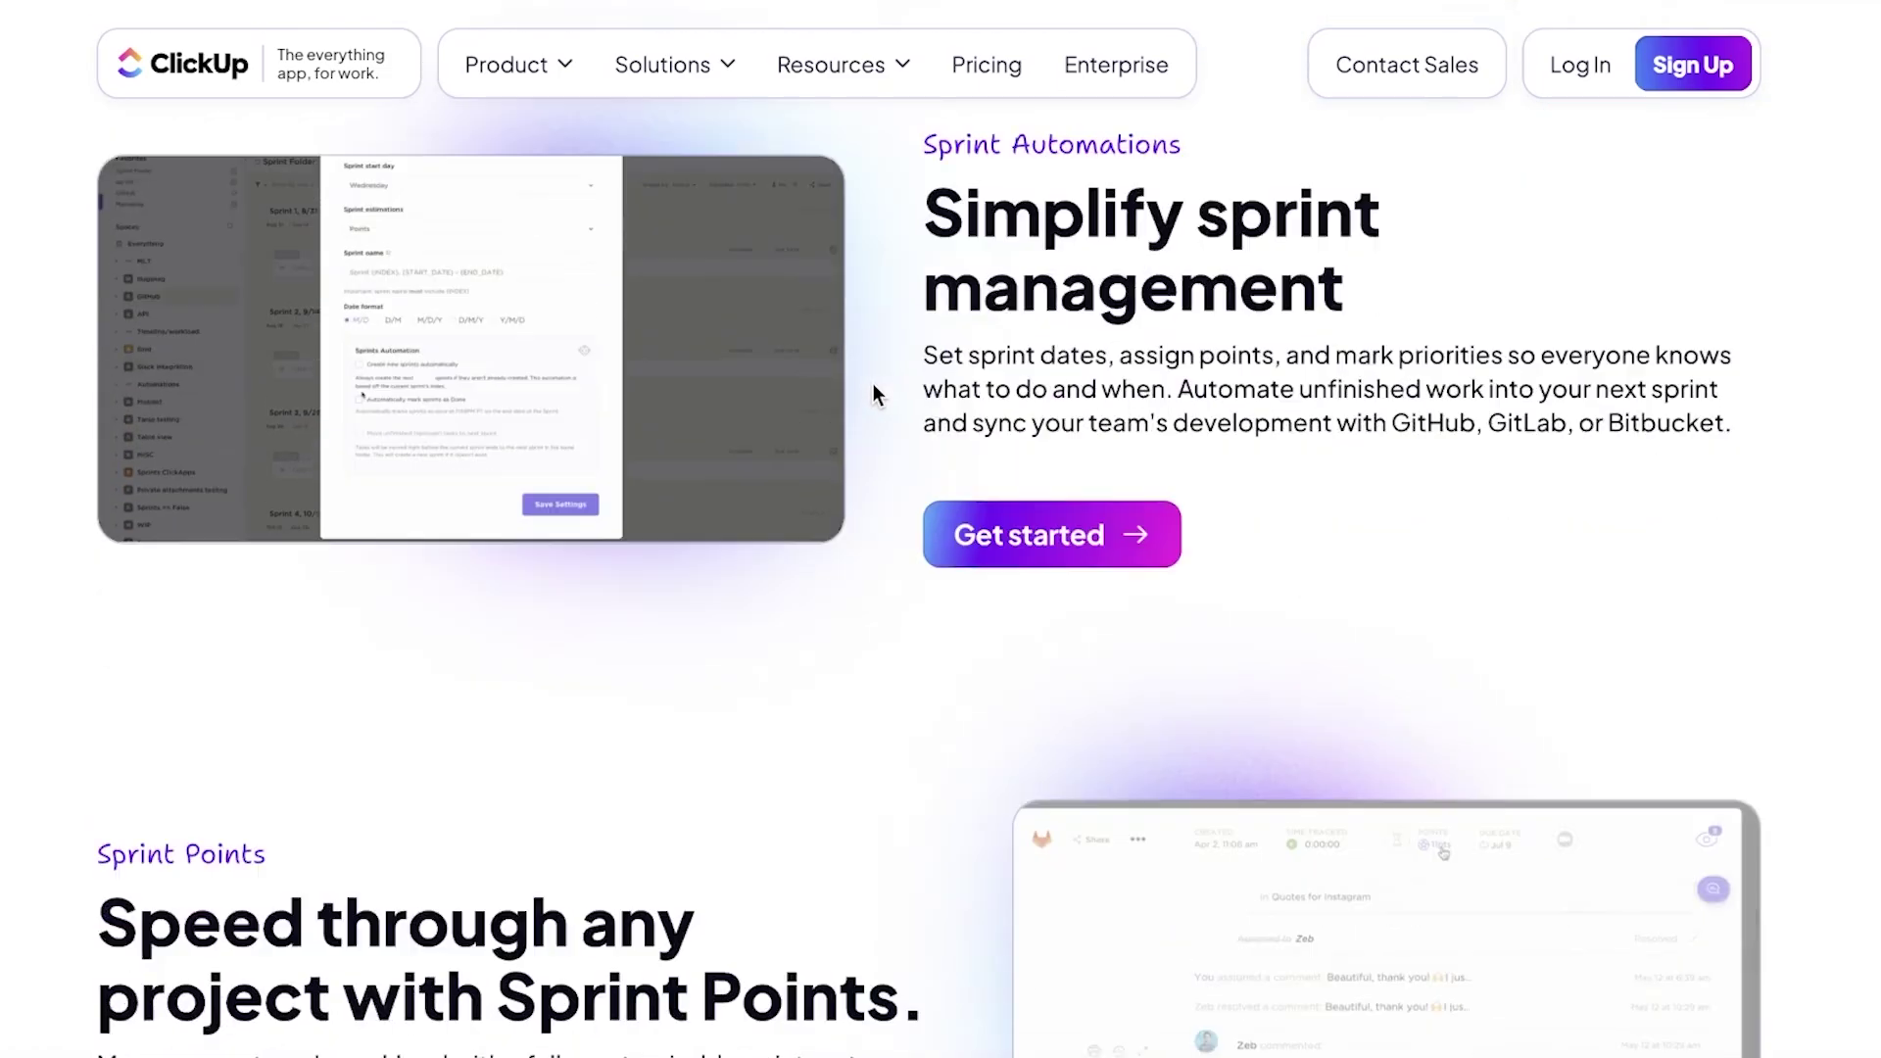
scroll(870, 390, "down", 2)
scroll(861, 400, "down", 2)
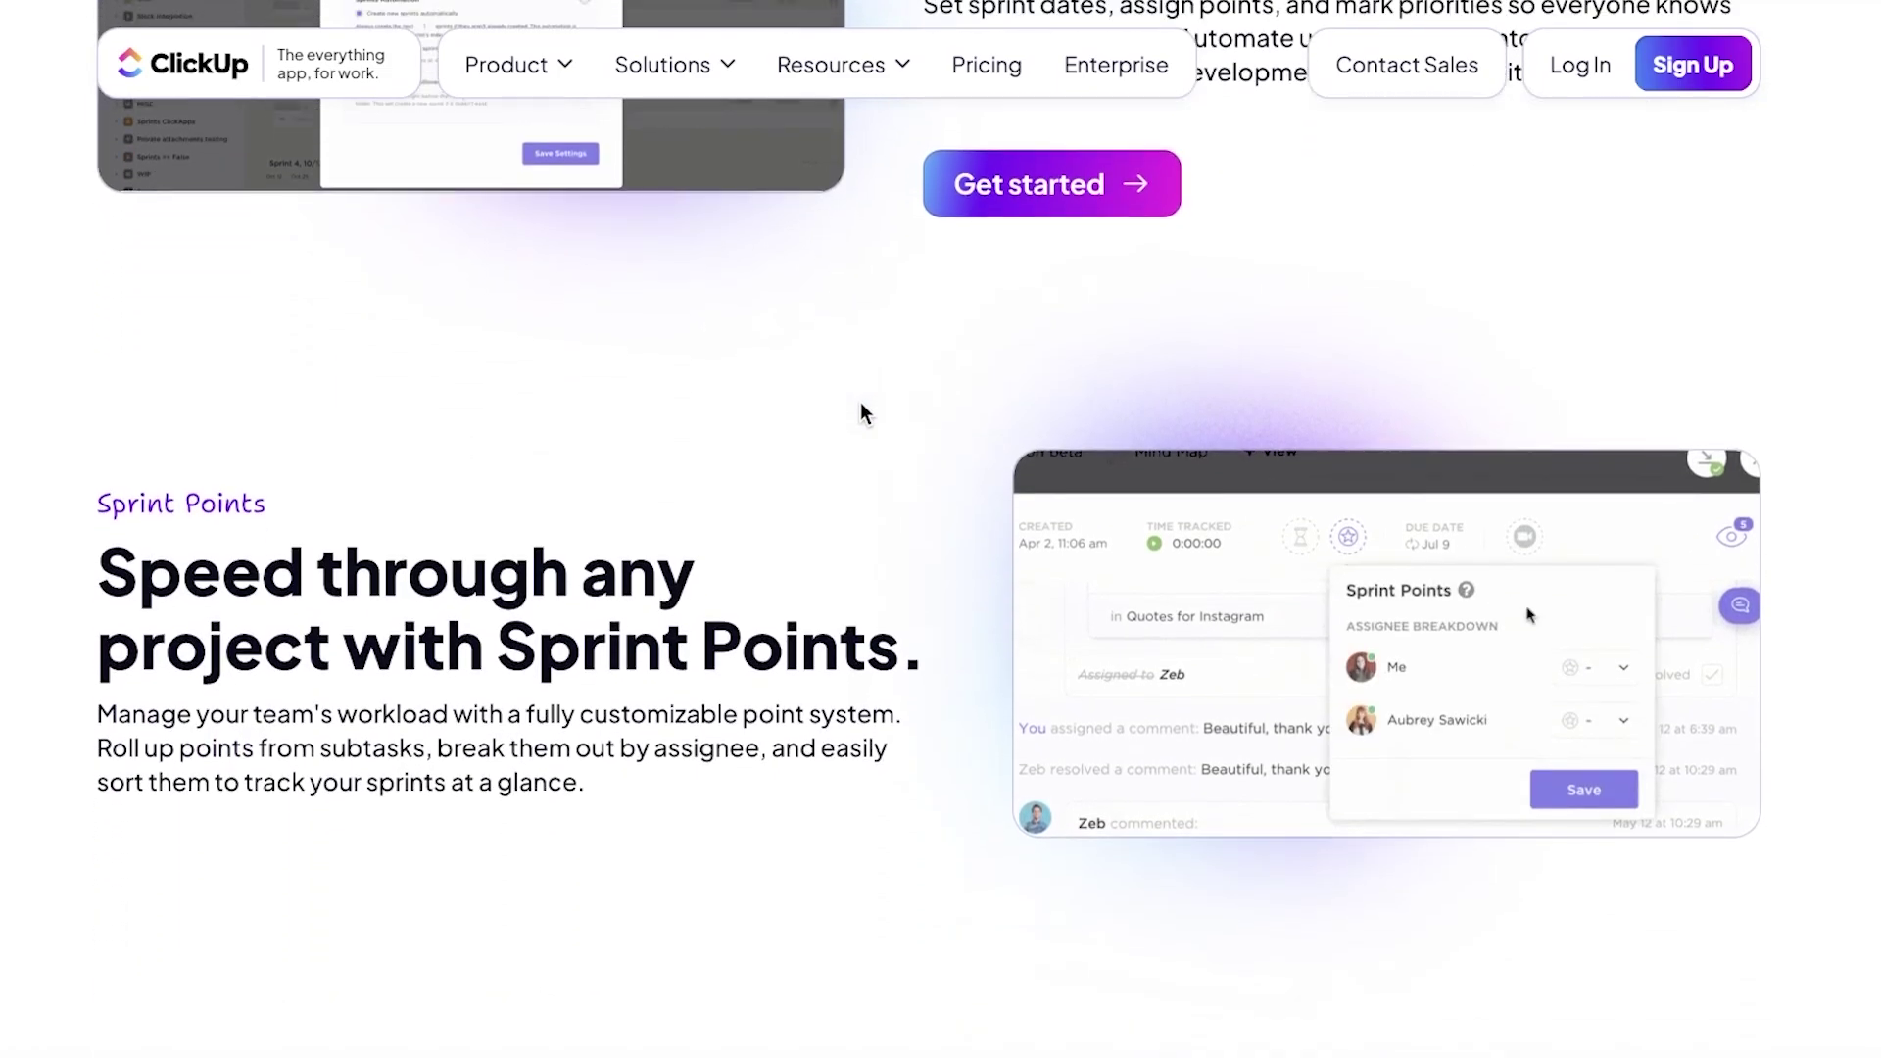
scroll(860, 402, "down", 3)
scroll(1345, 335, "up", 6)
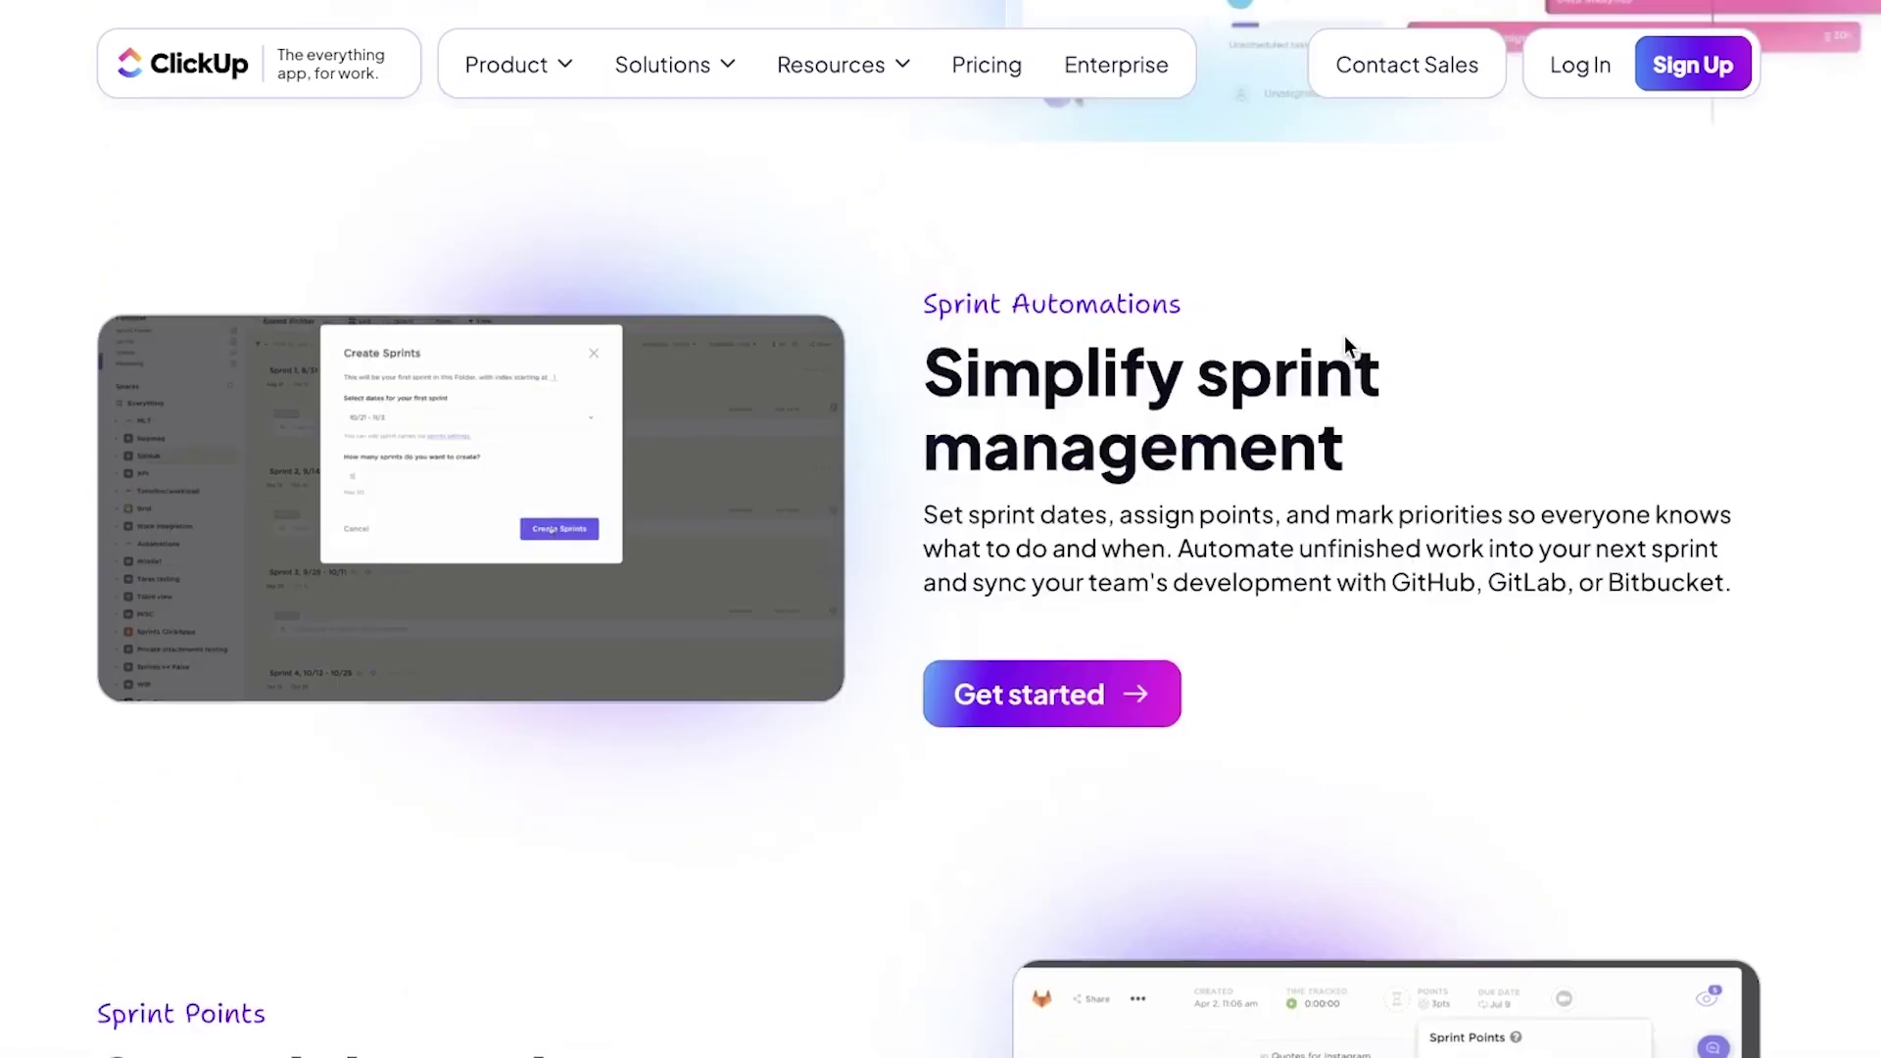
scroll(1312, 323, "up", 5)
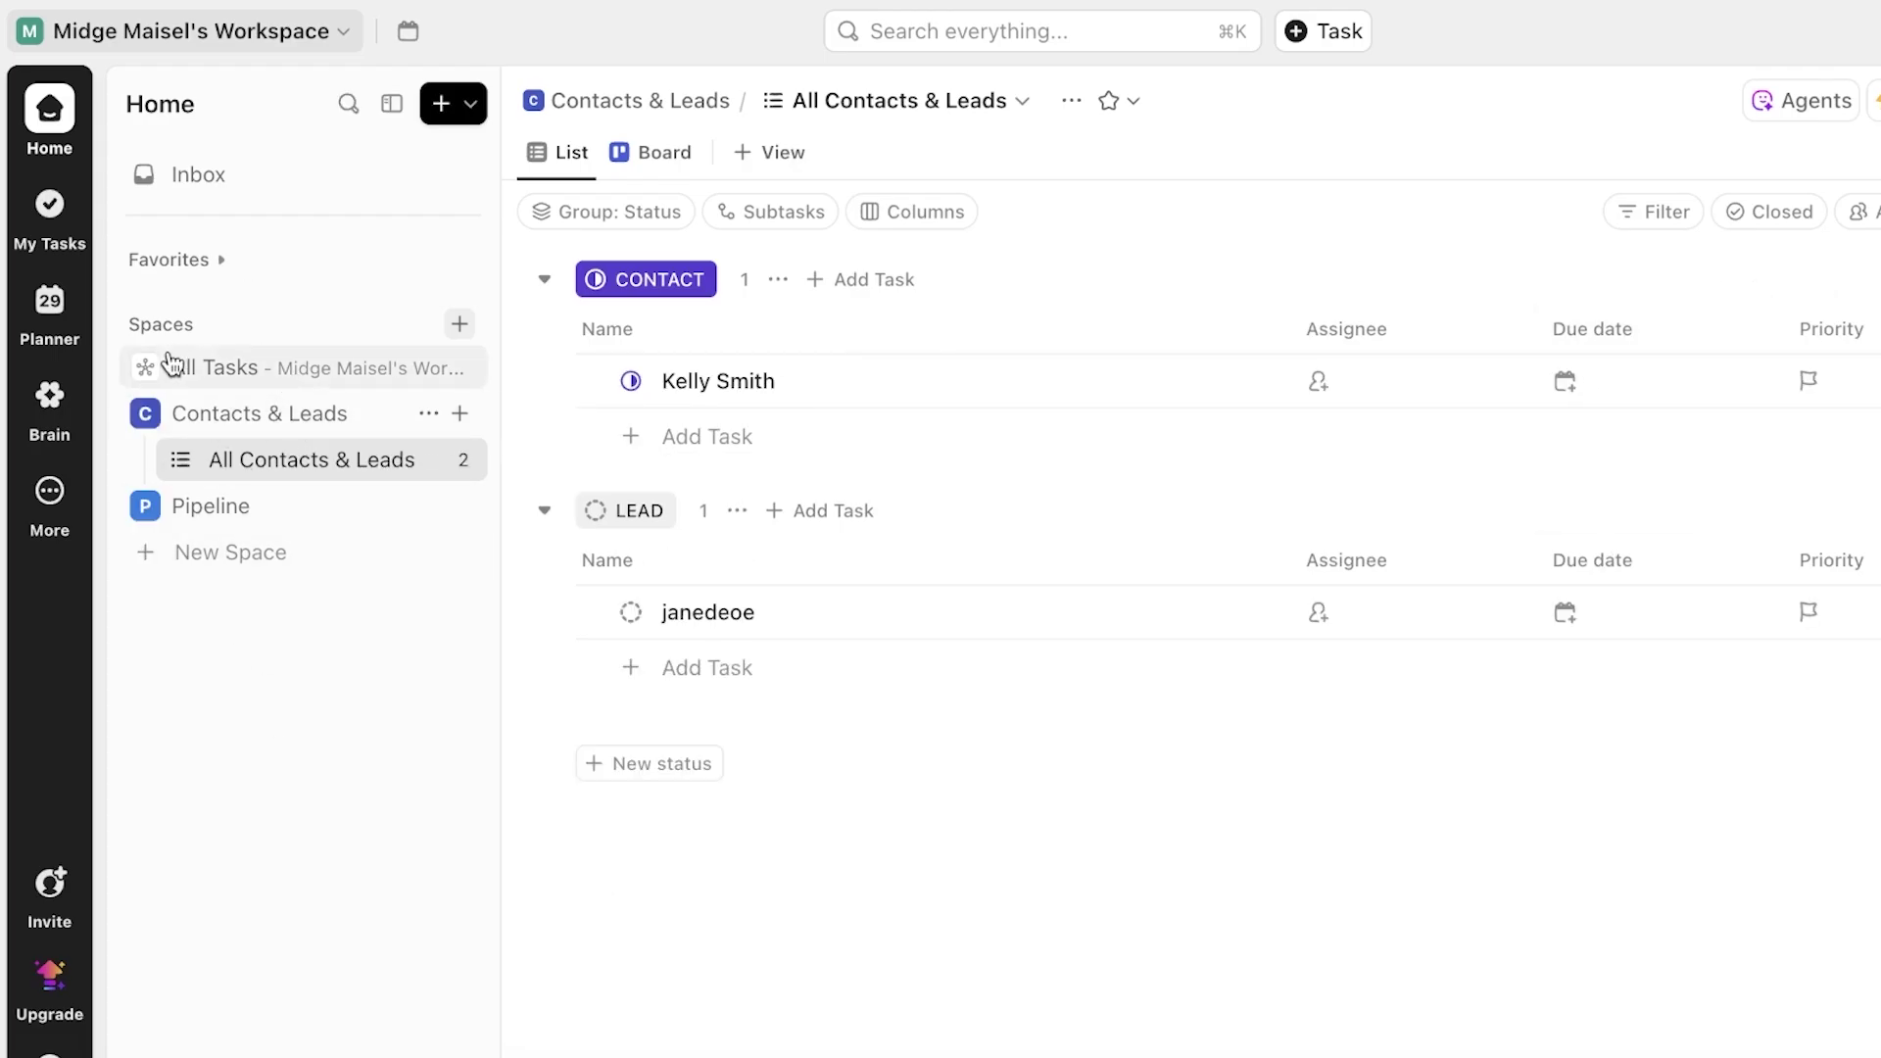
Create a new work workspace, skip the invite, tools and features questions, and submit its name
left_click(203, 30)
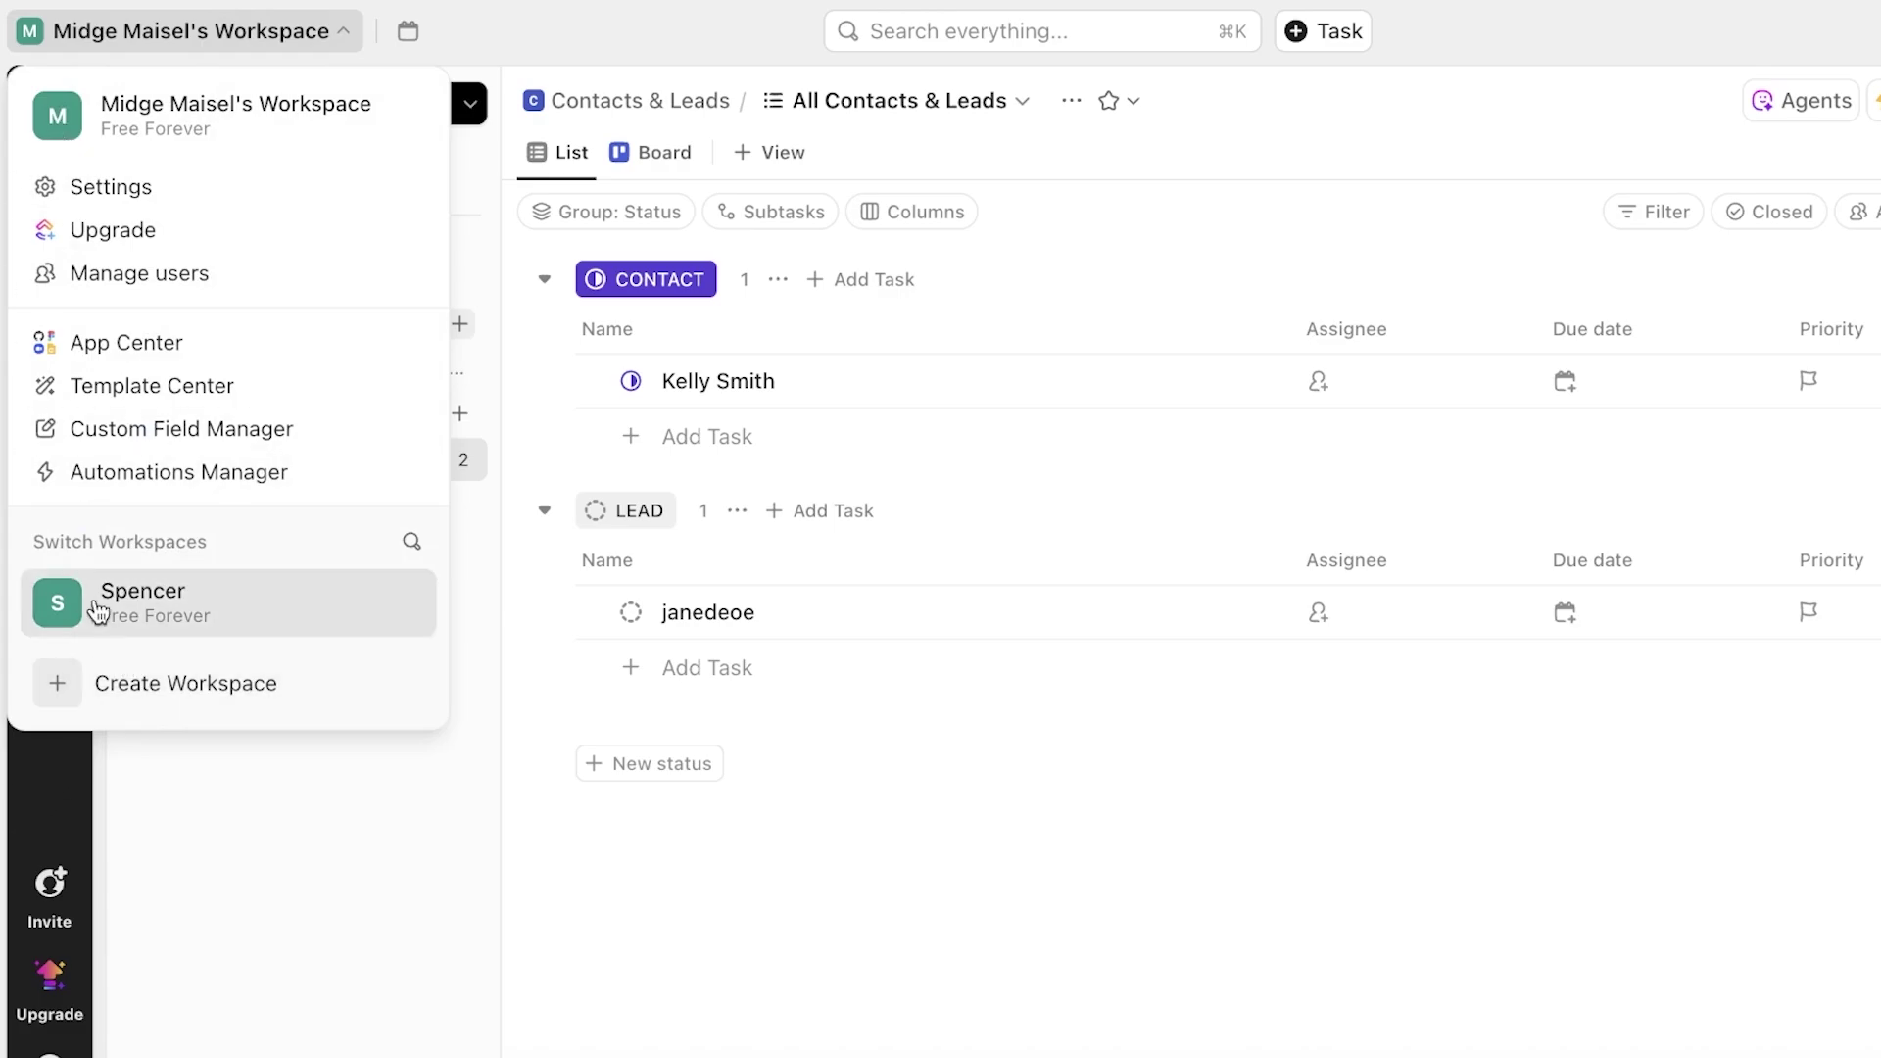
left_click(196, 693)
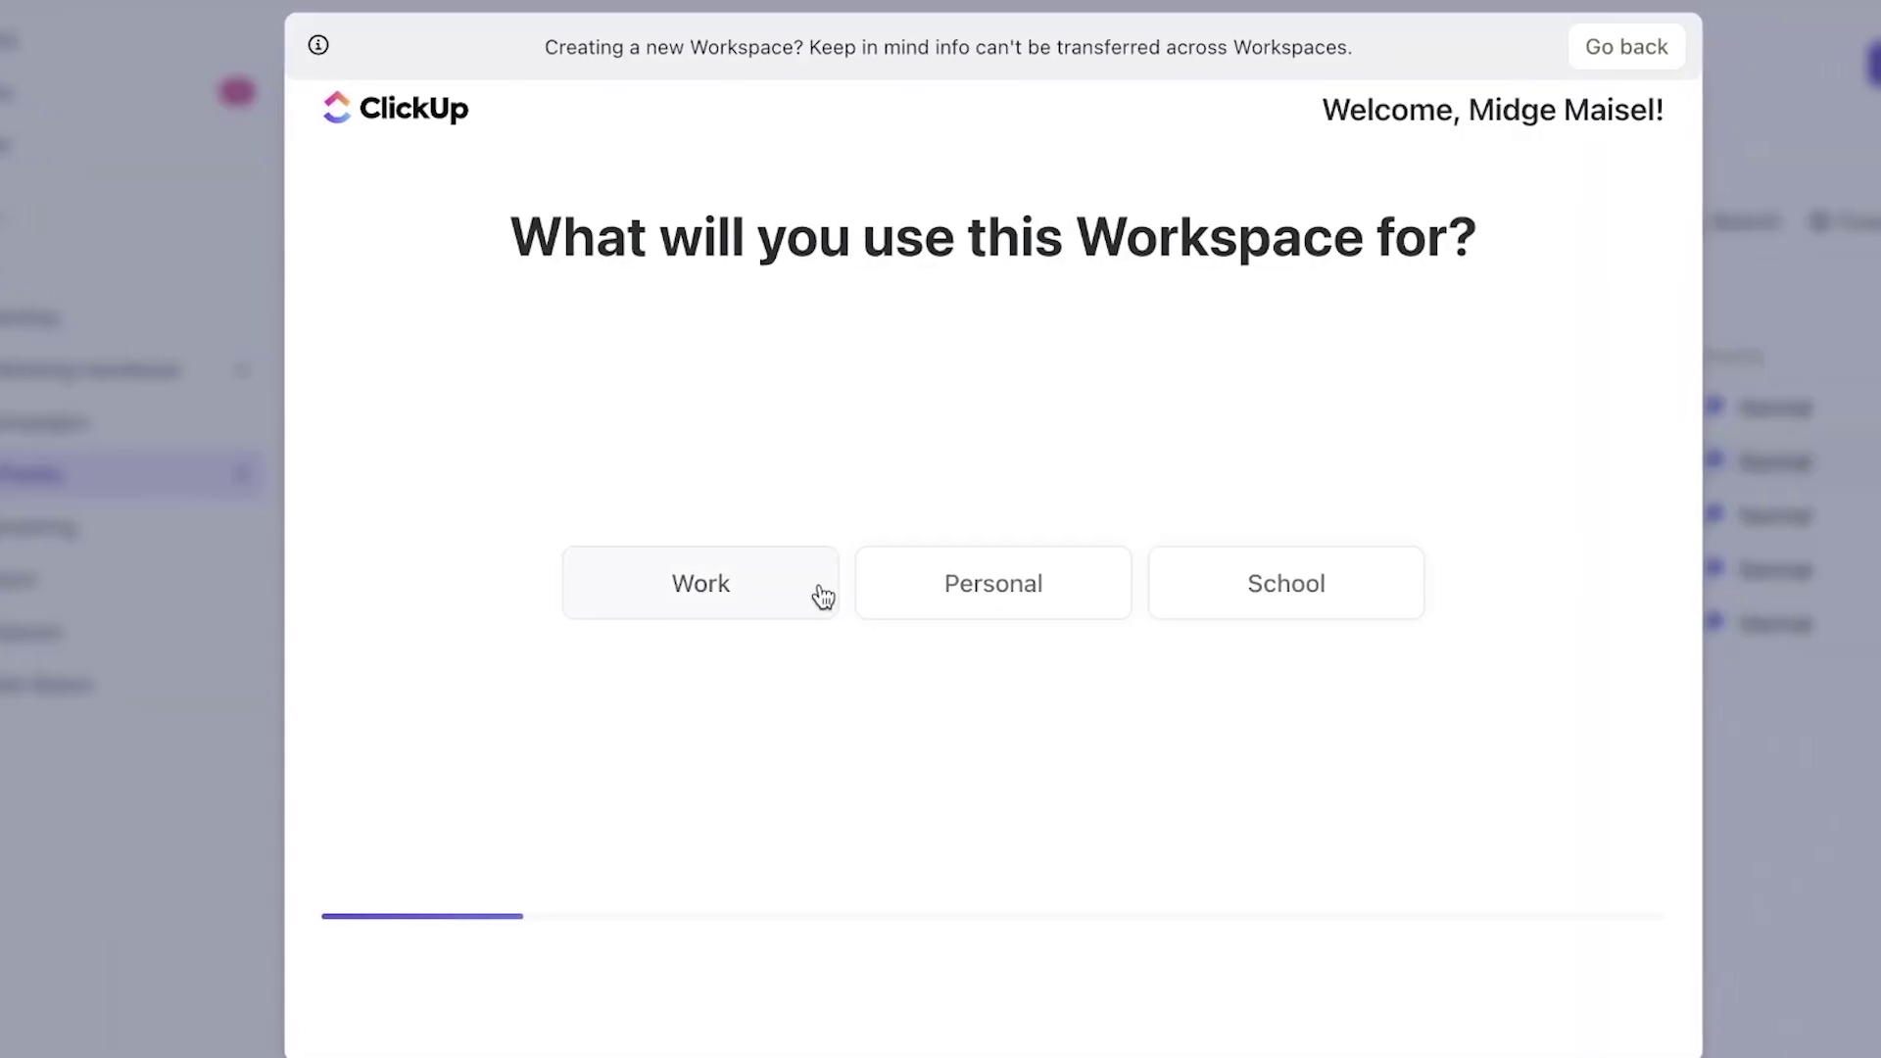
left_click(819, 592)
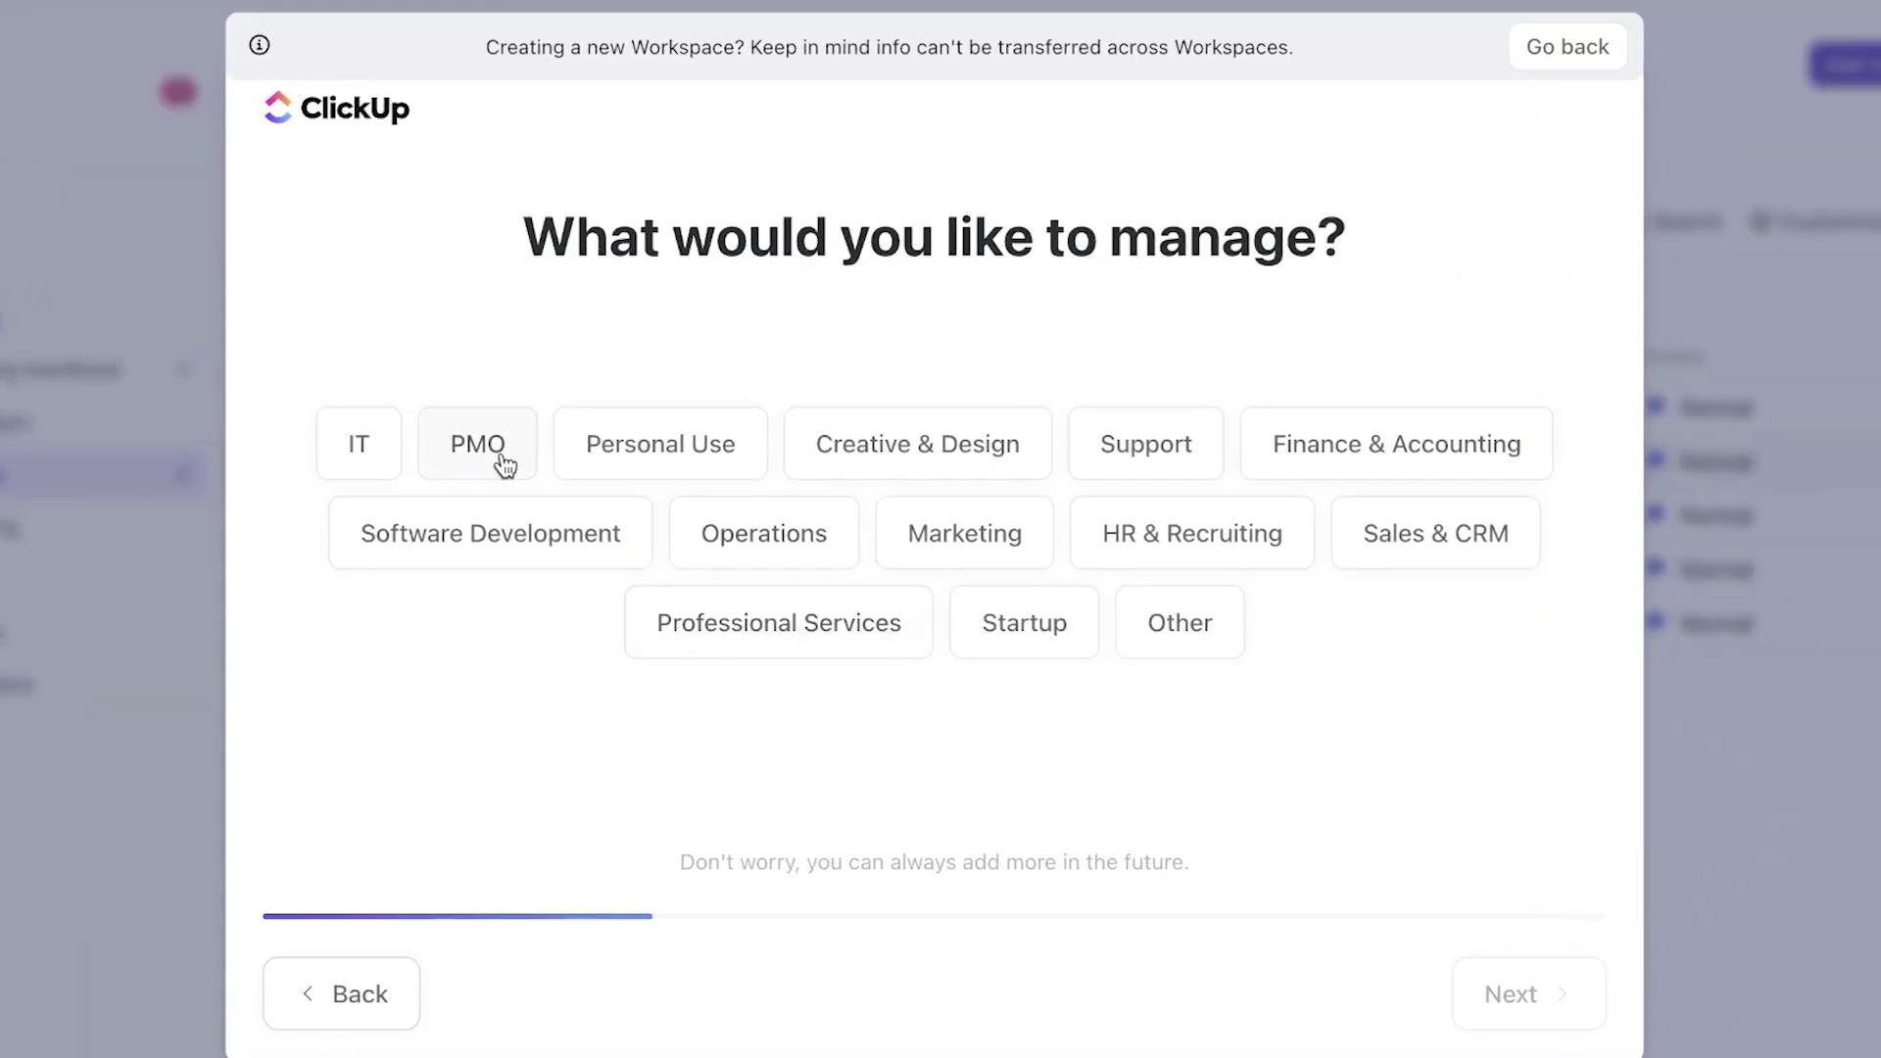
left_click(620, 466)
left_click(1509, 994)
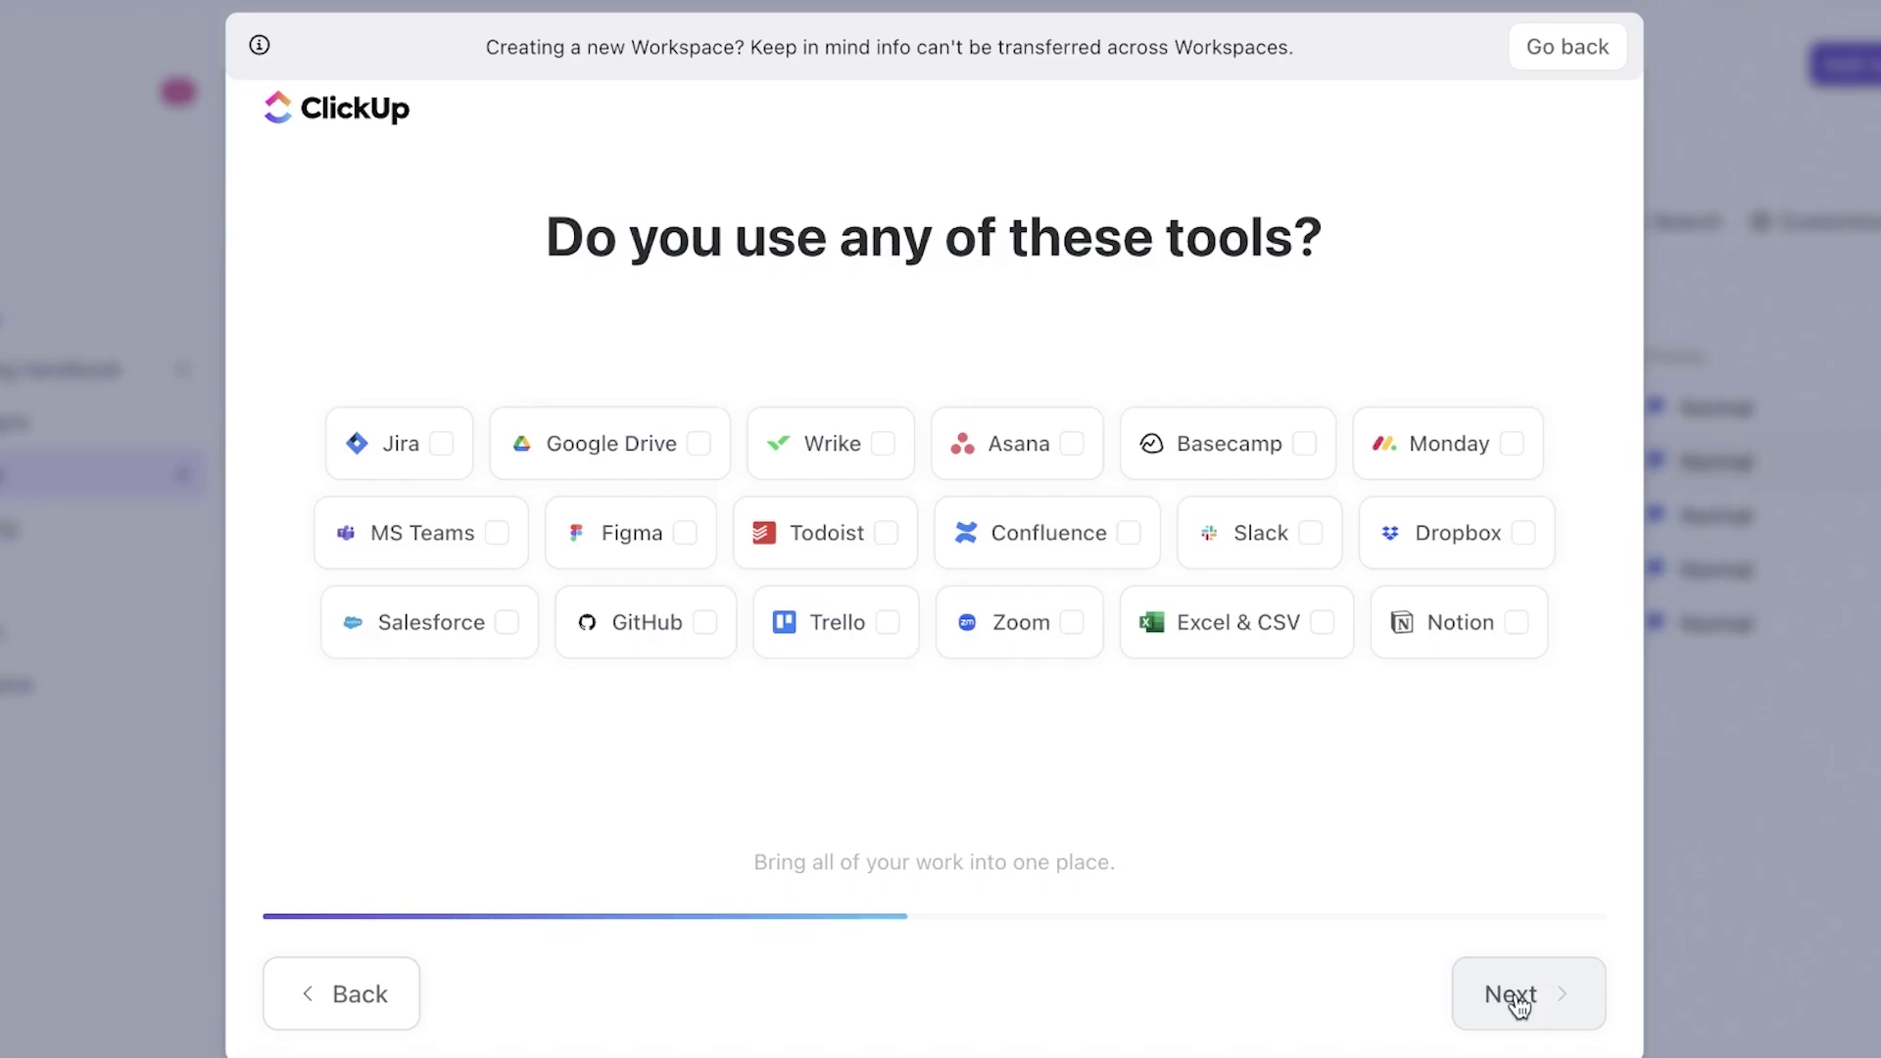
left_click(1503, 980)
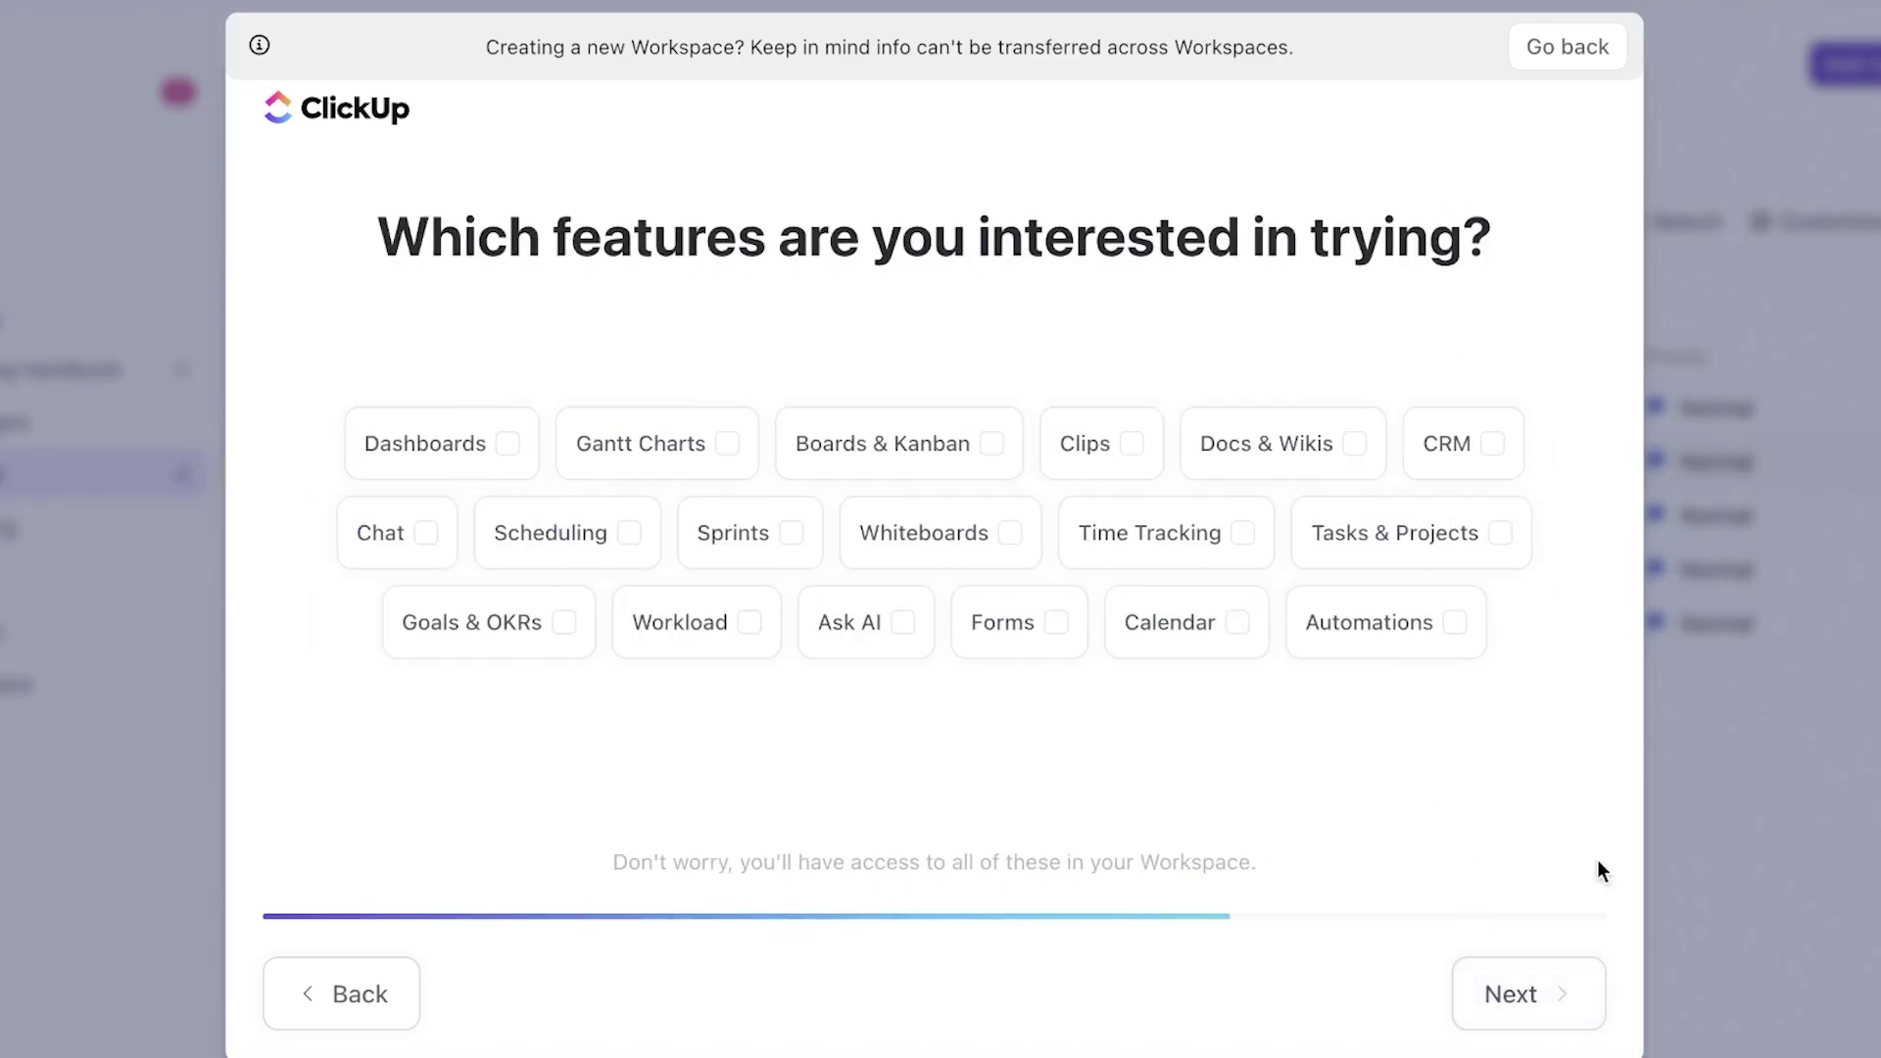
left_click(1516, 992)
left_click(1522, 994)
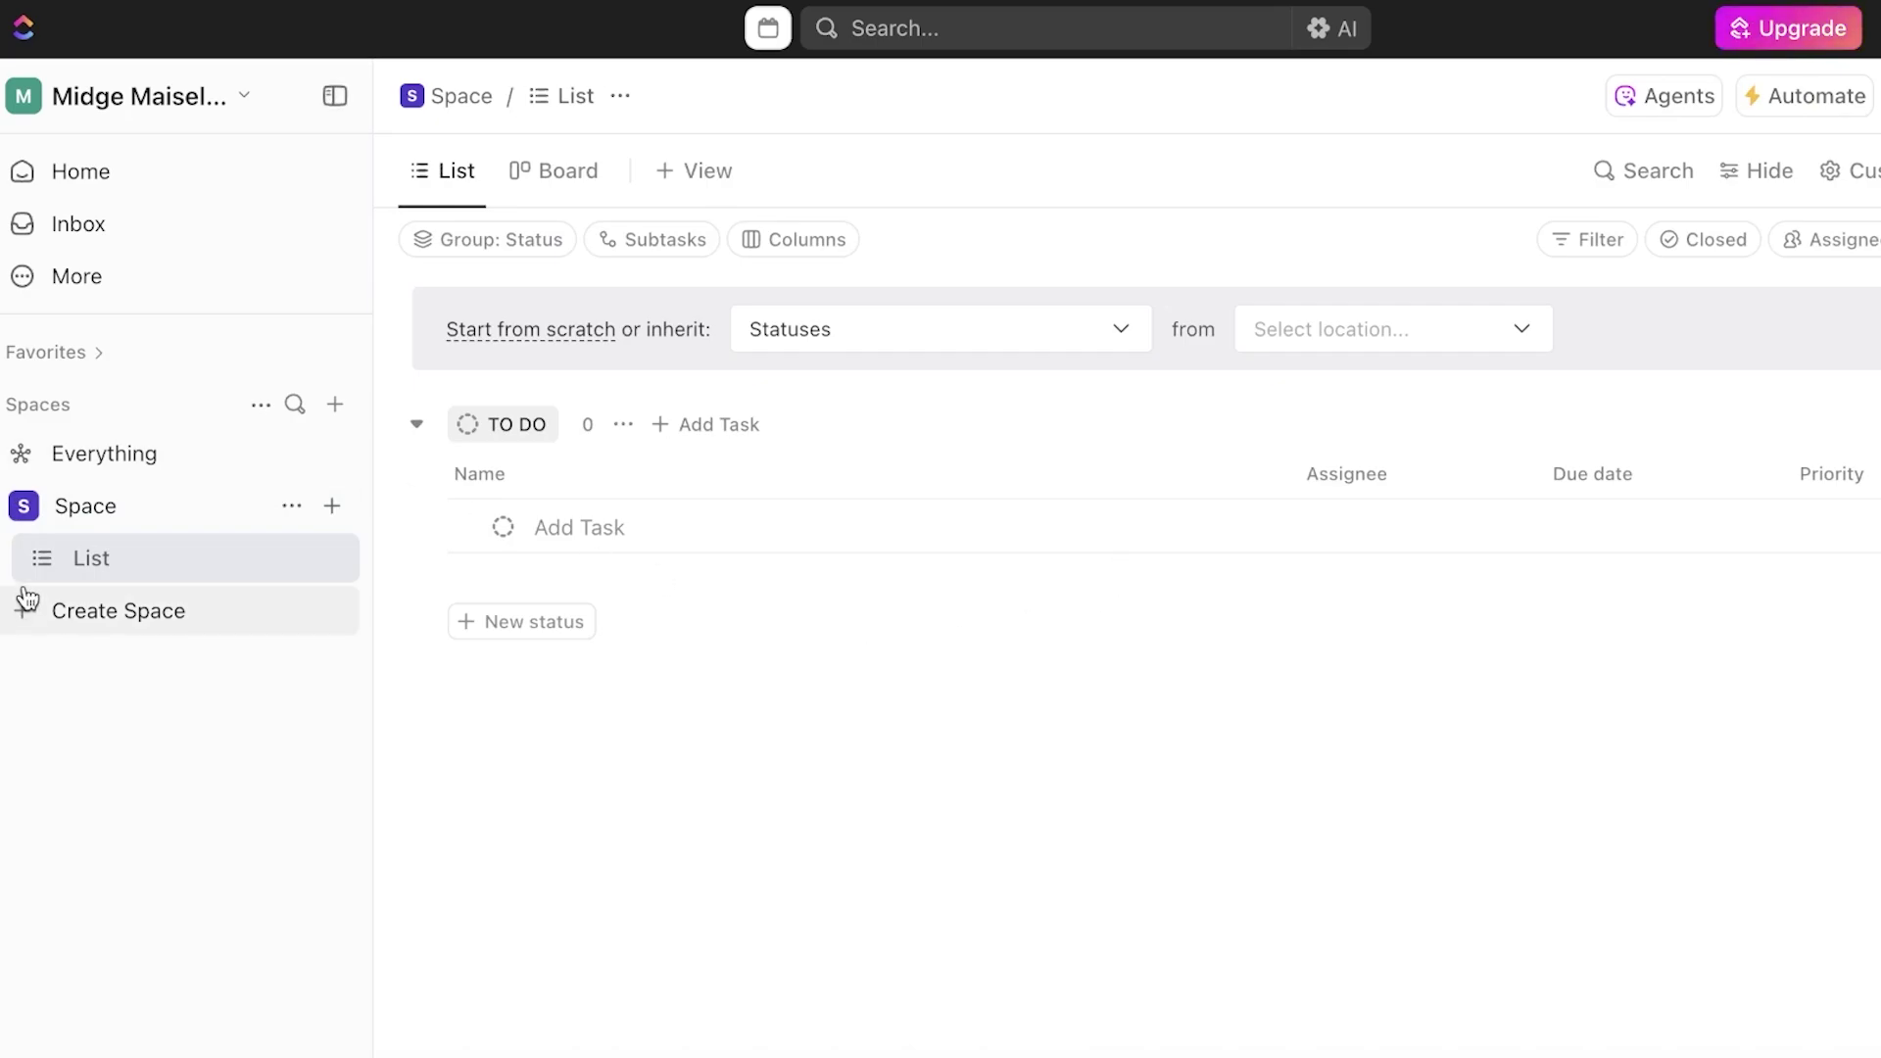
Start and cancel a new Space, then open and close the workspace options
left_click(46, 611)
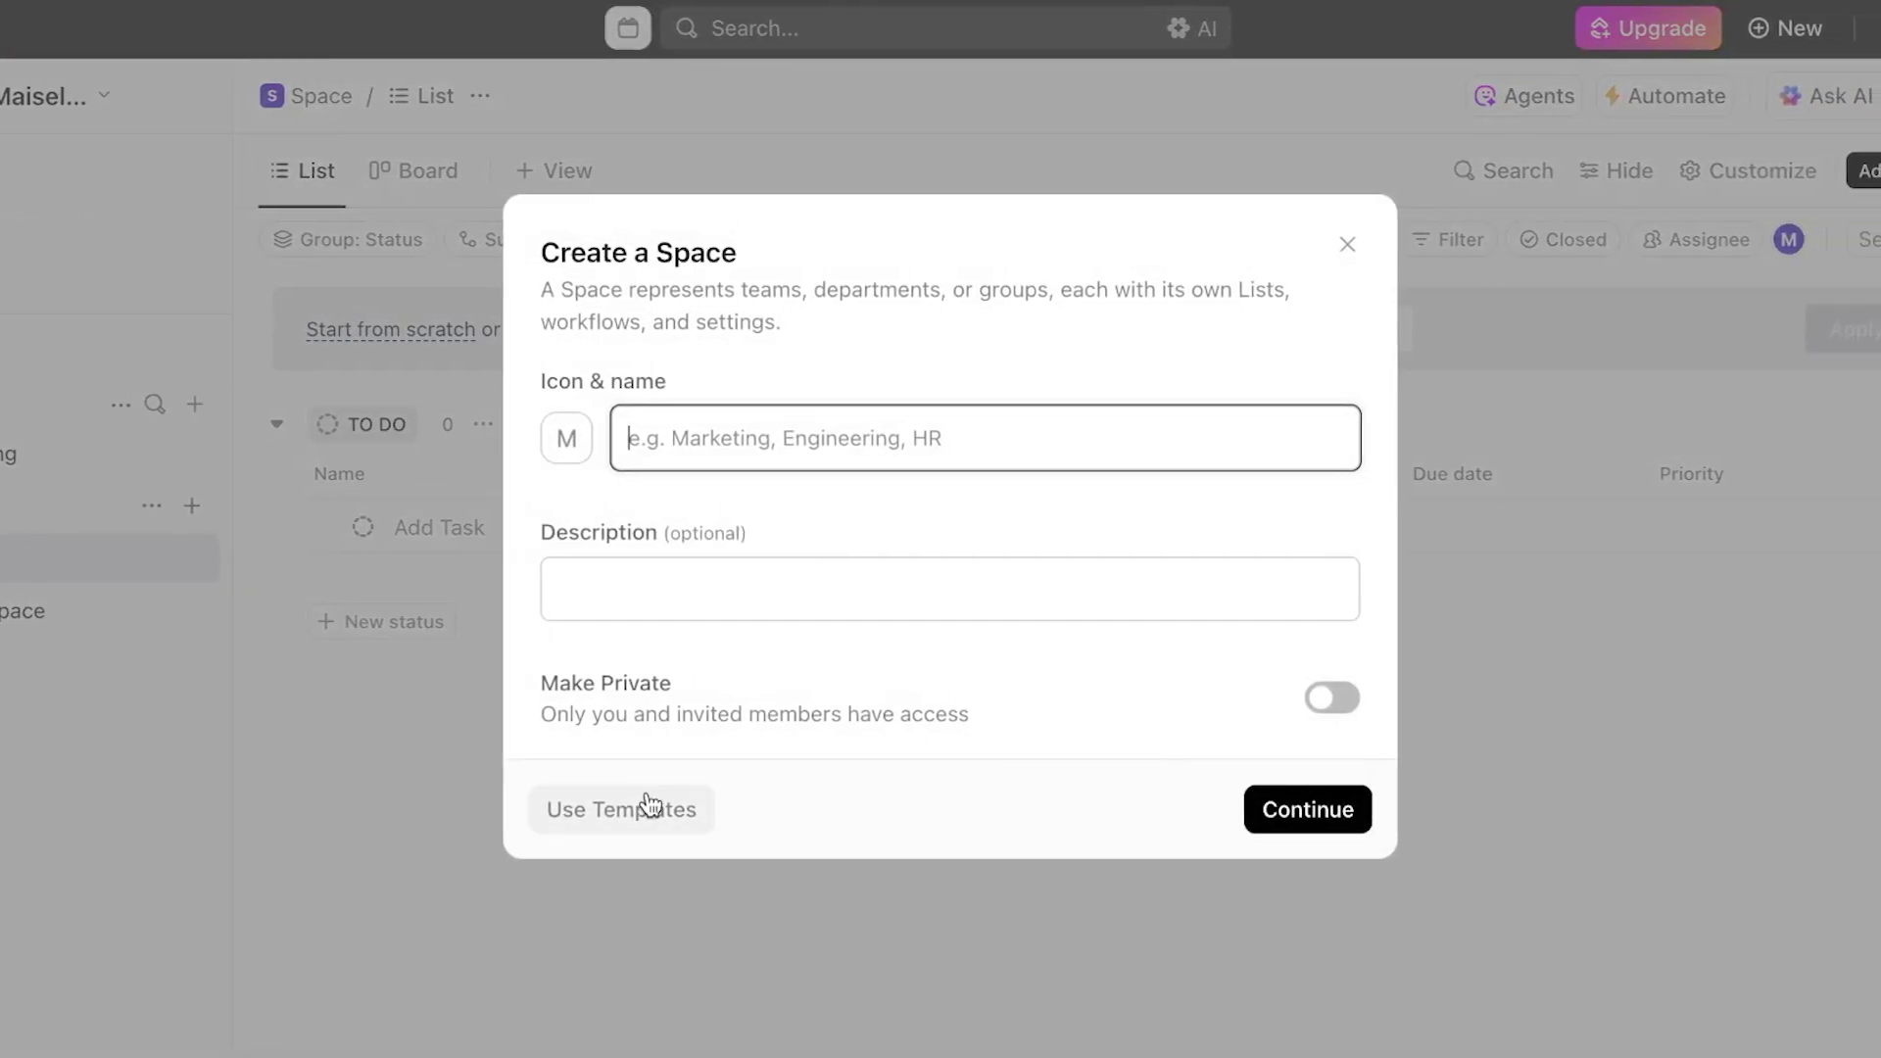
left_click(1391, 244)
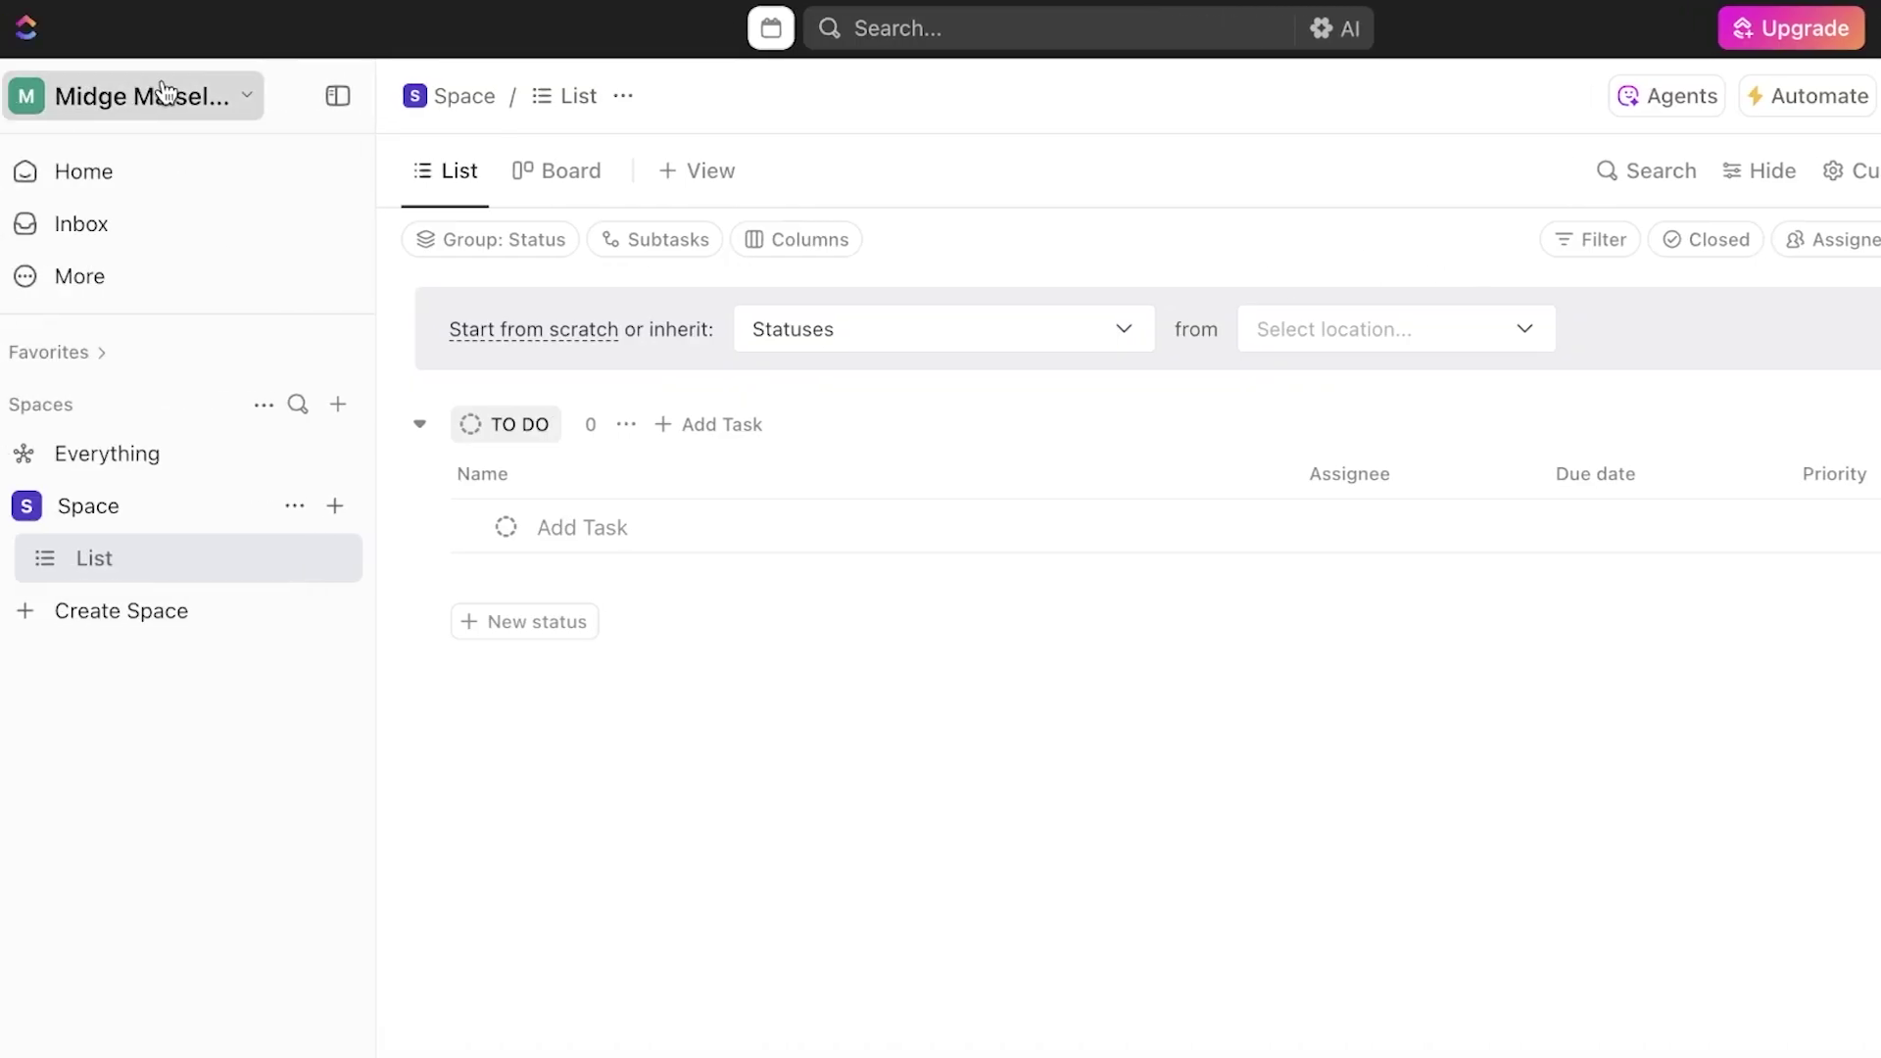
left_click(17, 95)
left_click(832, 701)
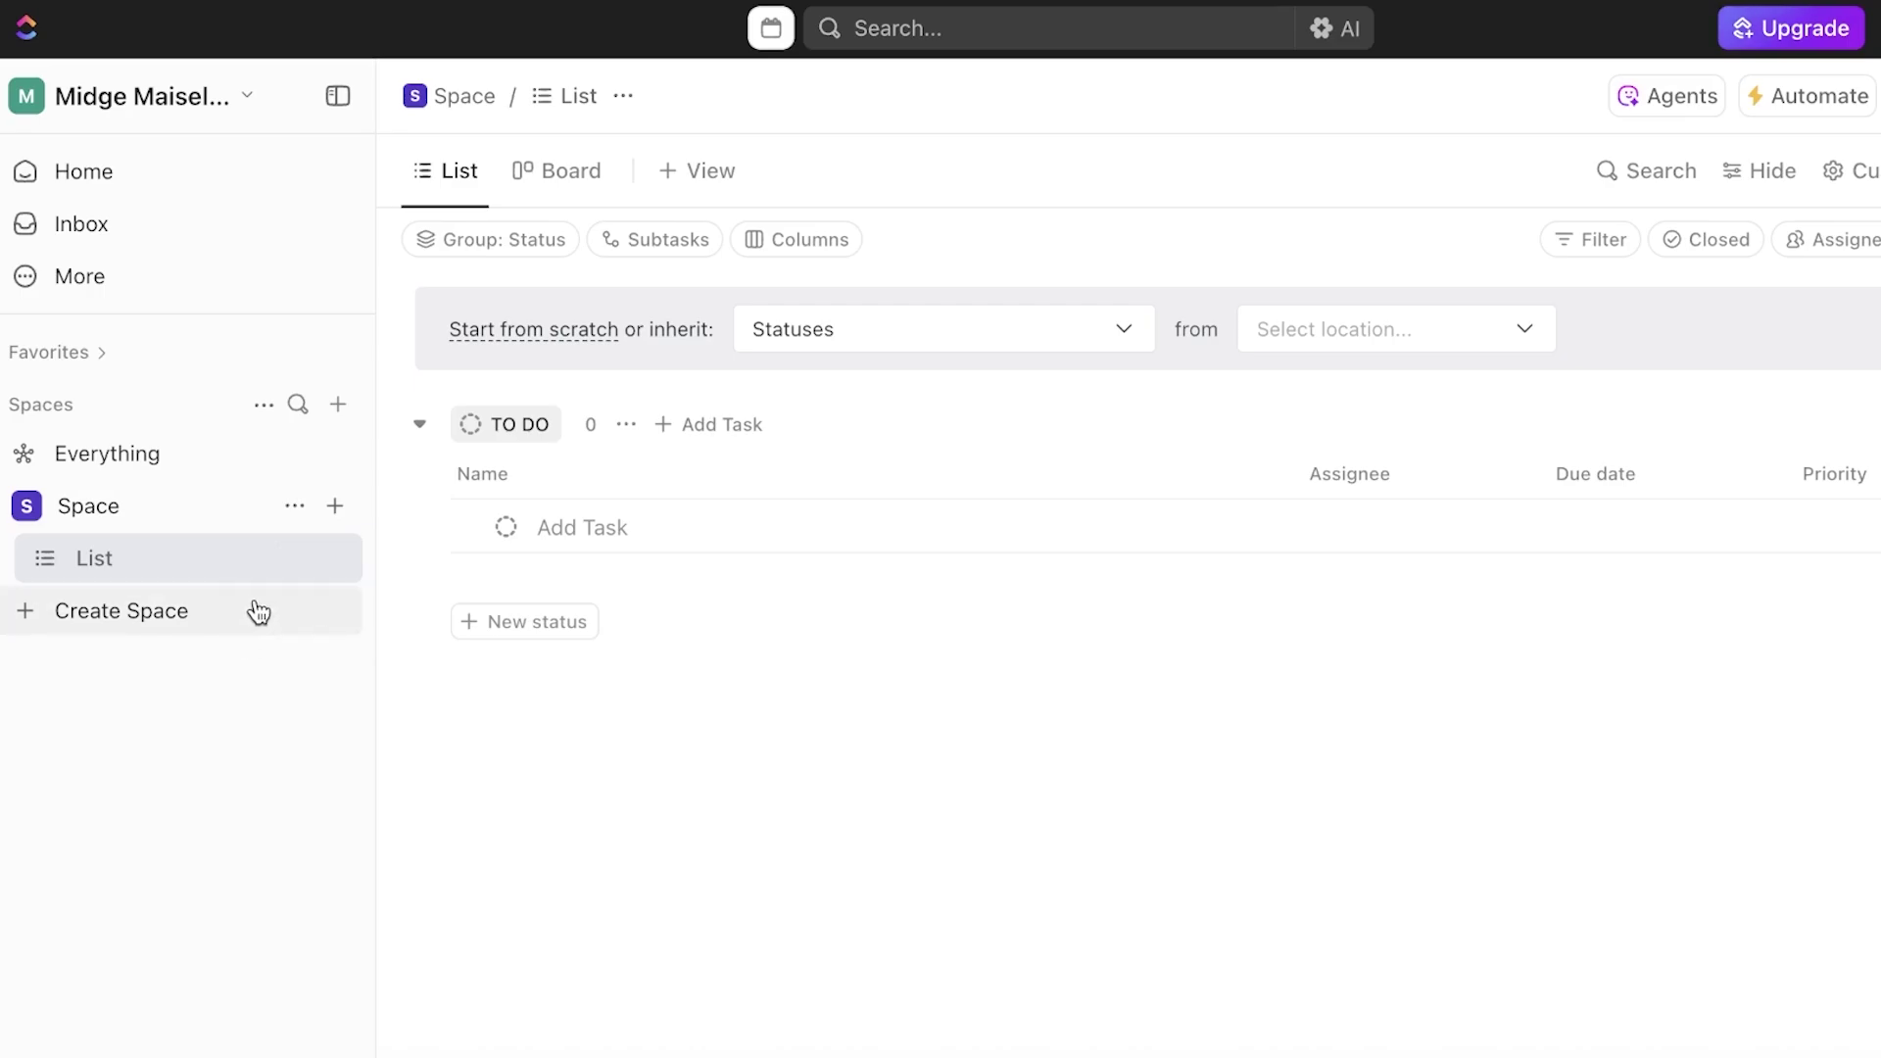
Switch the List to Board view and briefly check the Space options
left_click(556, 171)
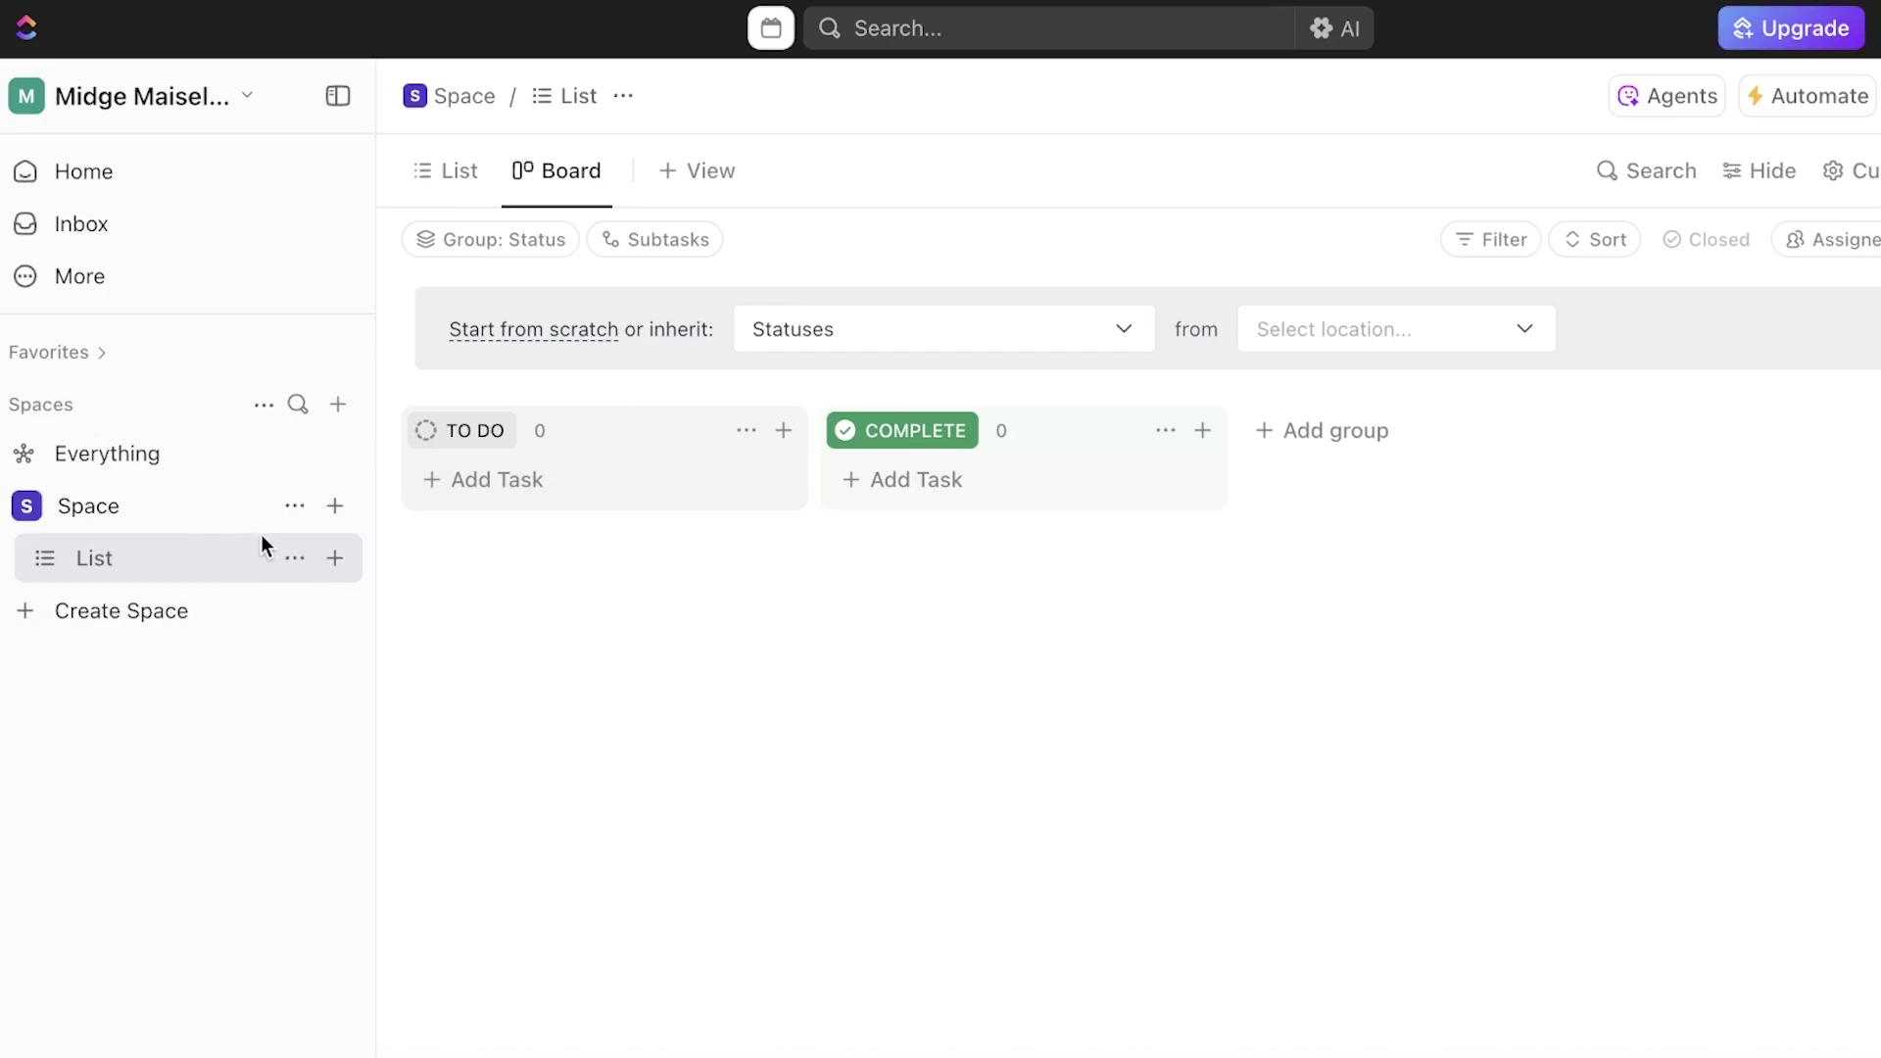
left_click(290, 507)
left_click(198, 572)
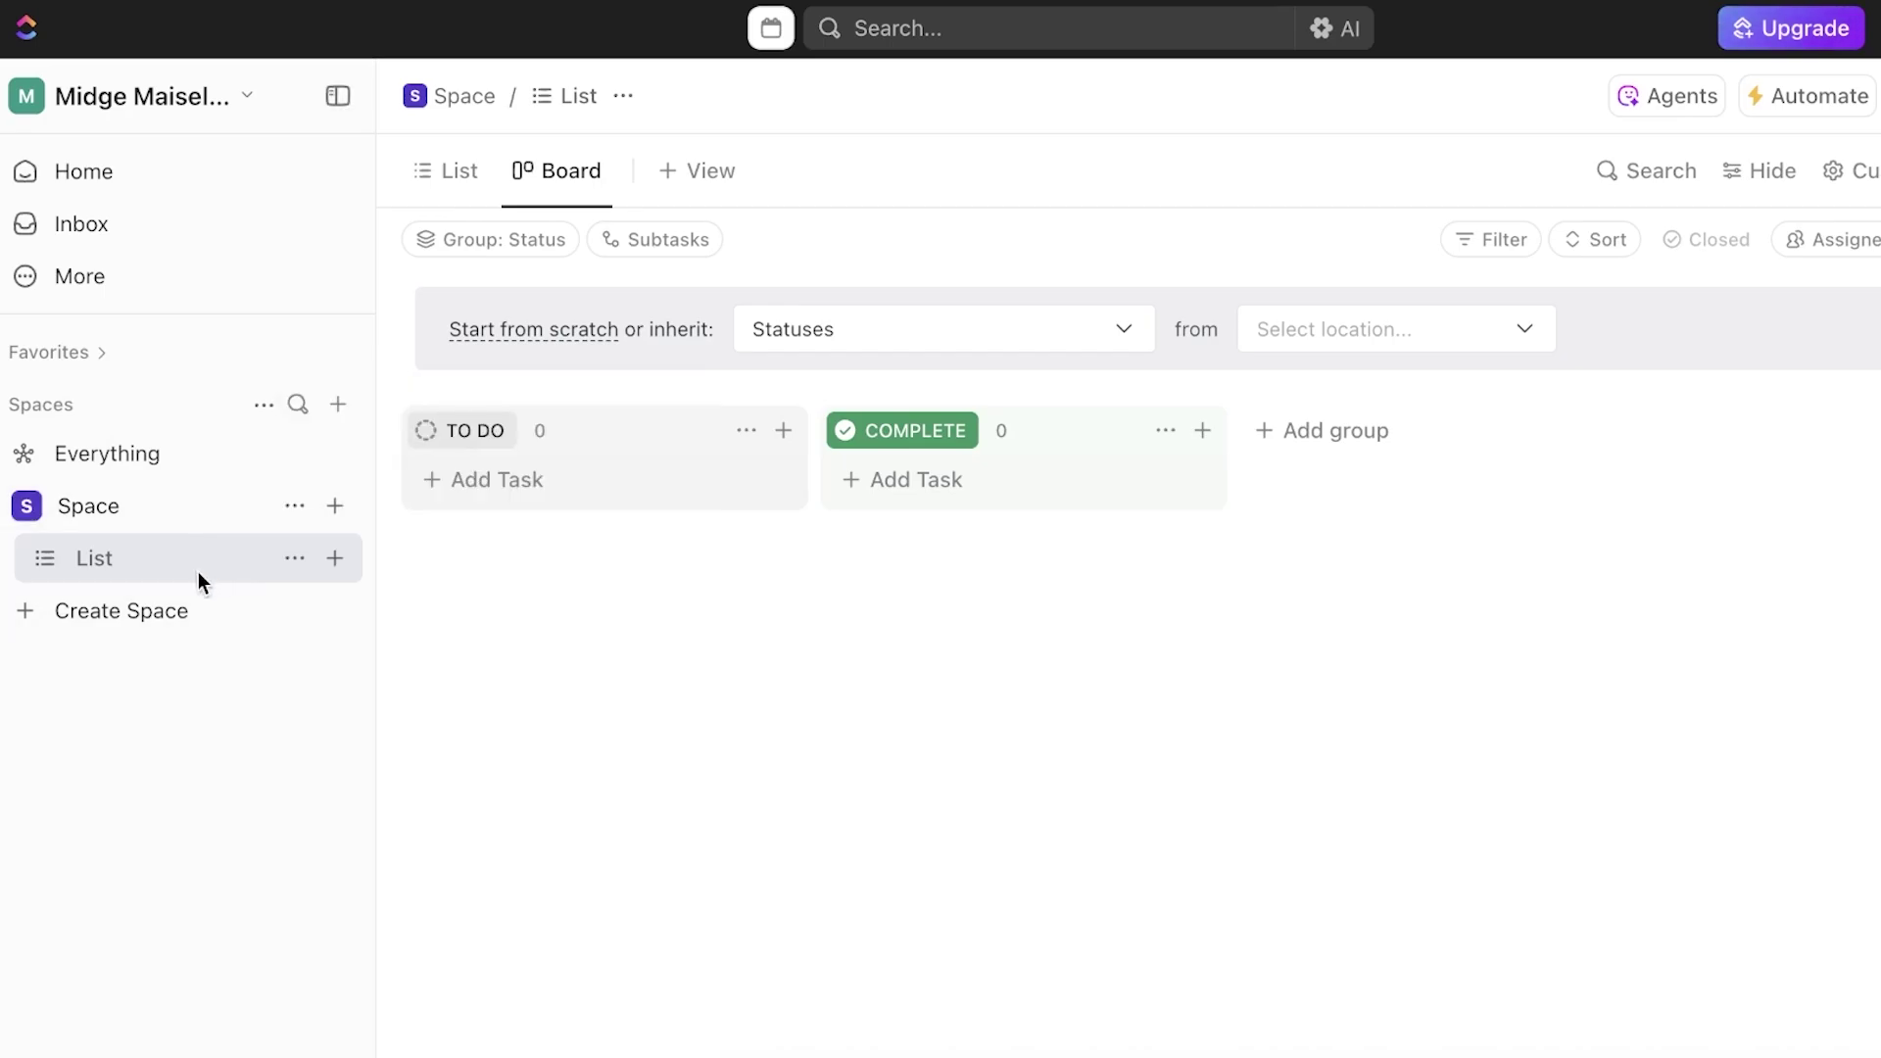
Browse the template library from the List's Templates menu, removing the List-only filter
left_click(290, 560)
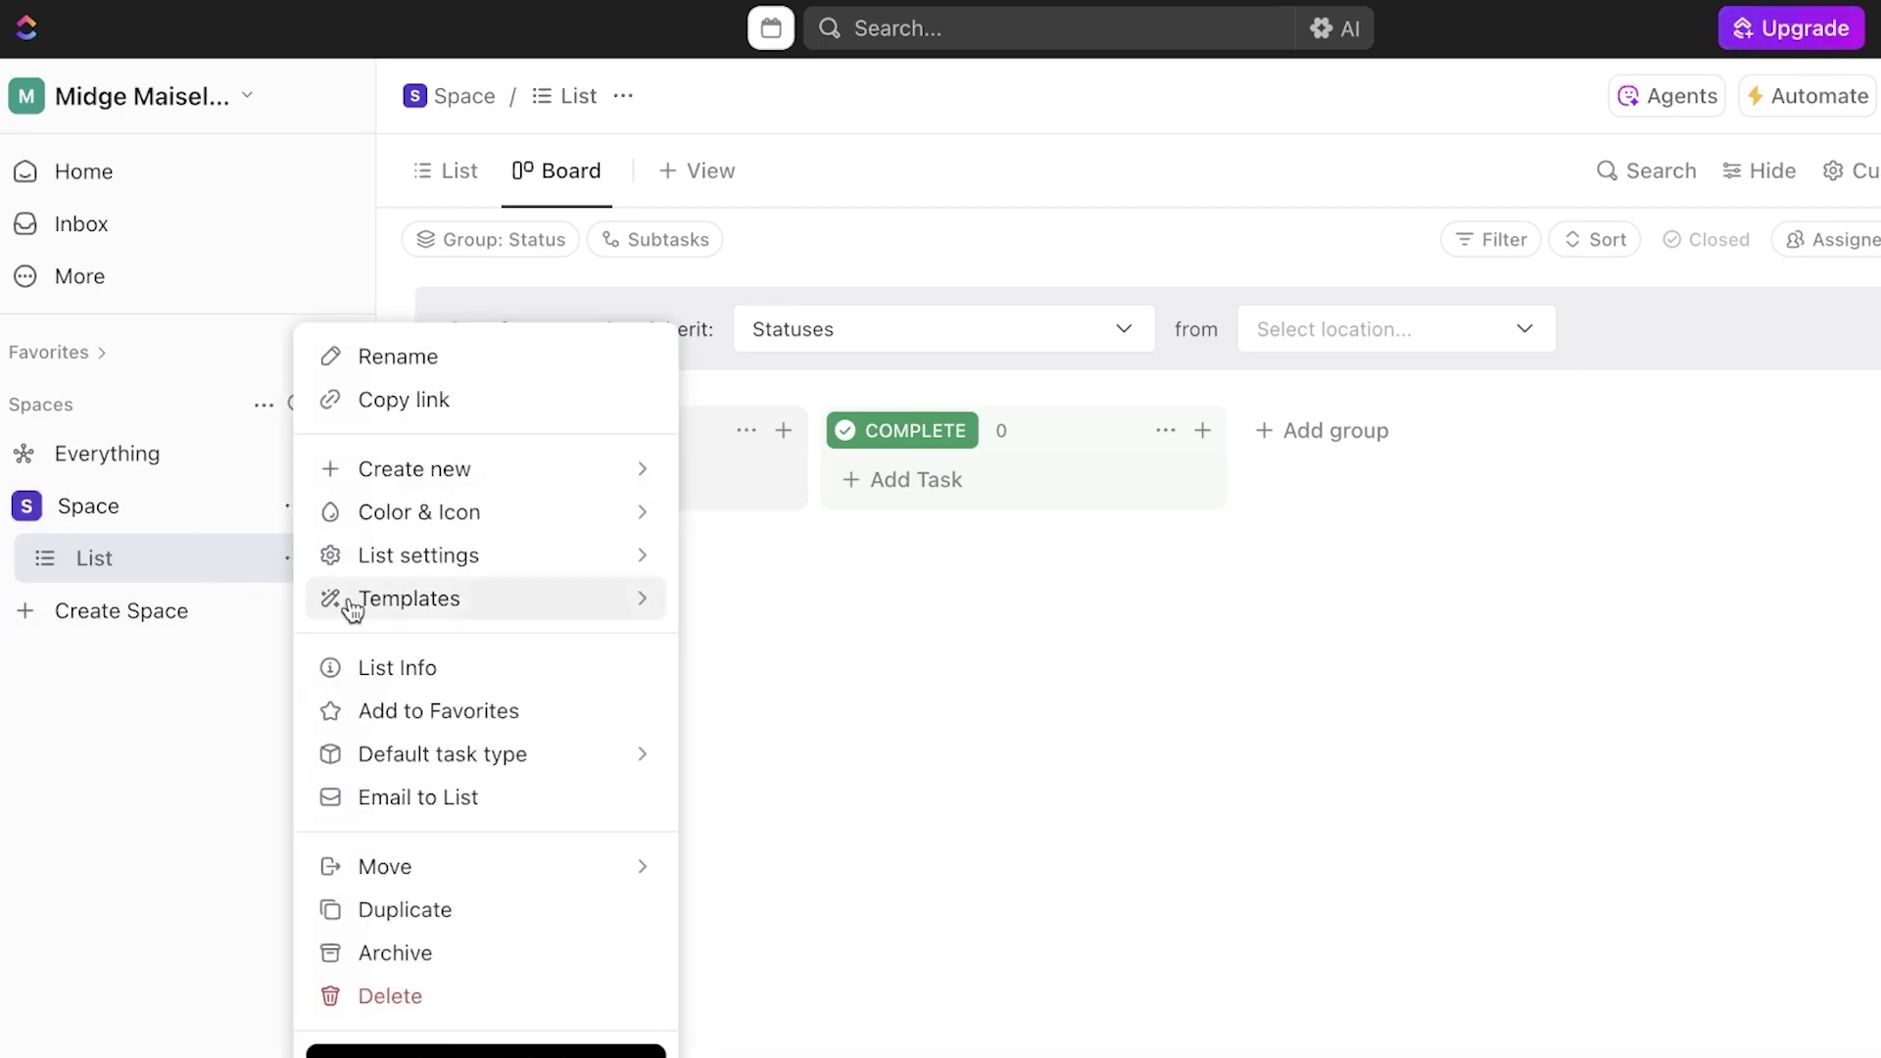
mouse_move(349, 598)
left_click(796, 771)
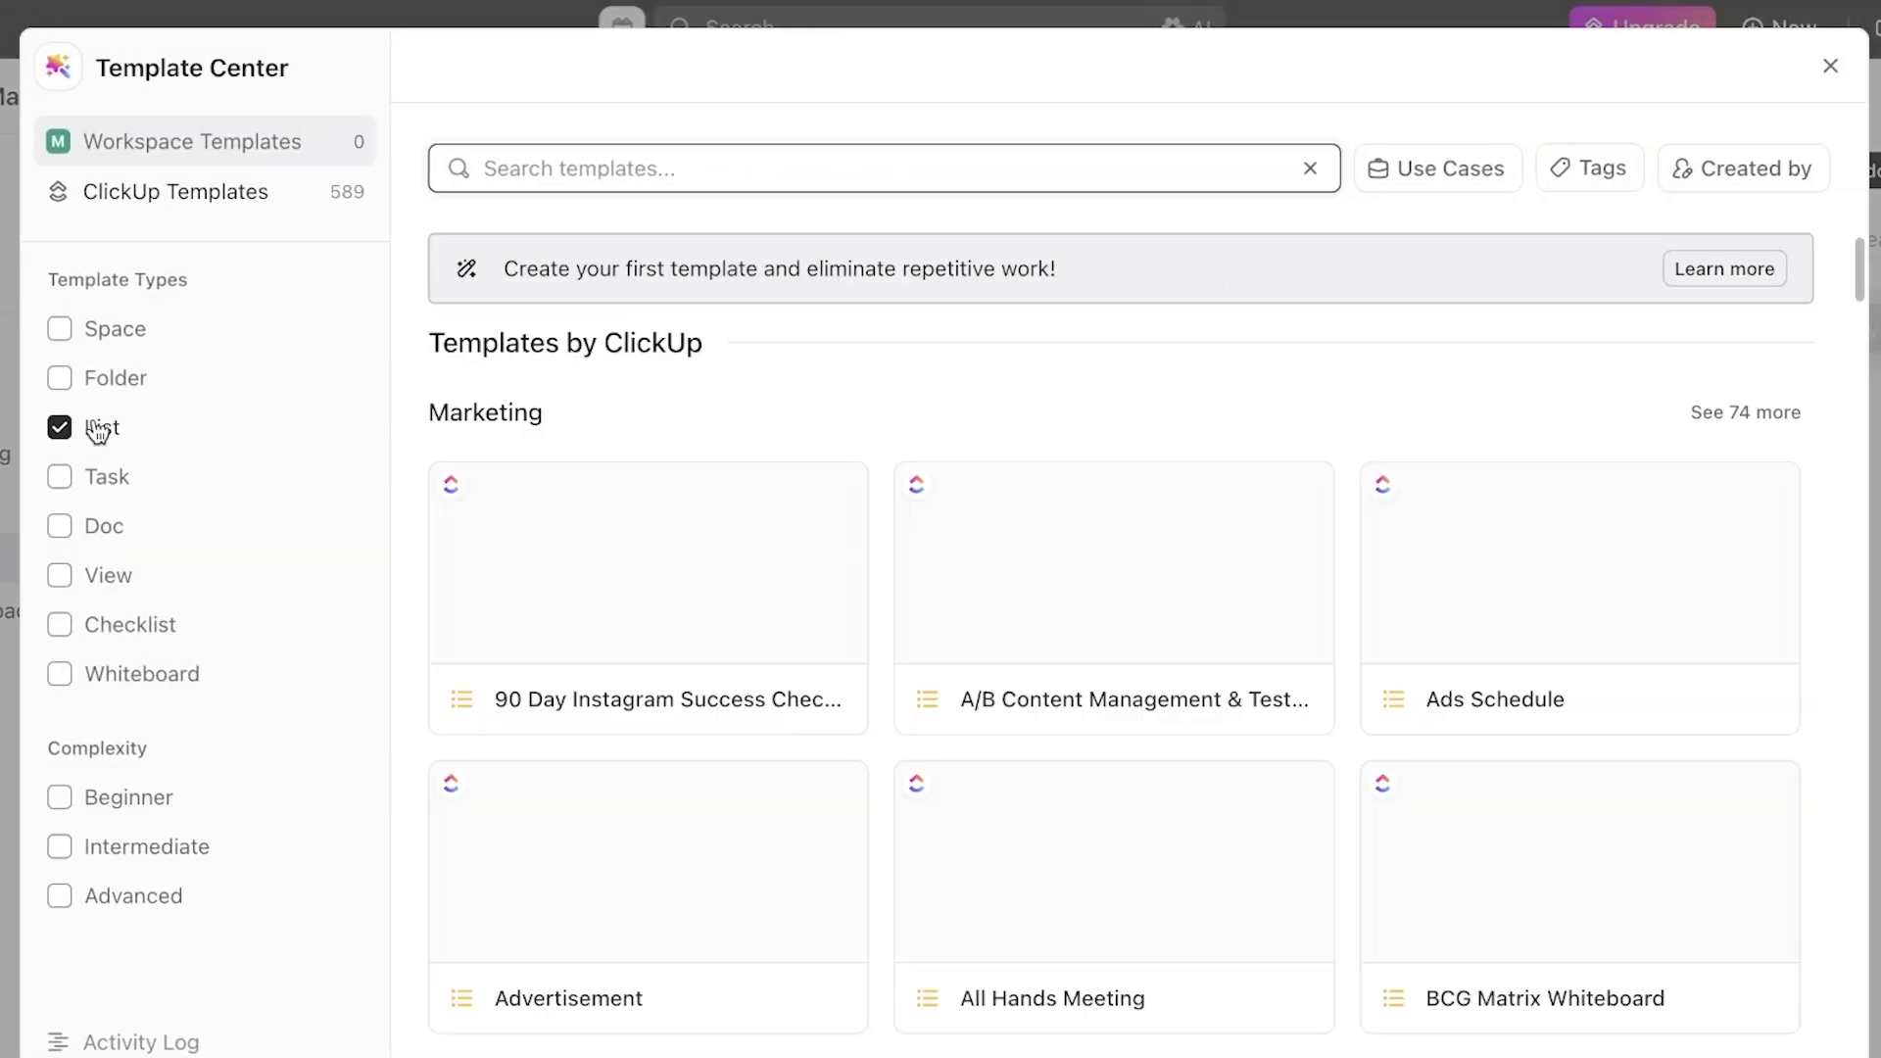
left_click(98, 429)
Search the templates for 'agile' and look over the results
left_click(821, 168)
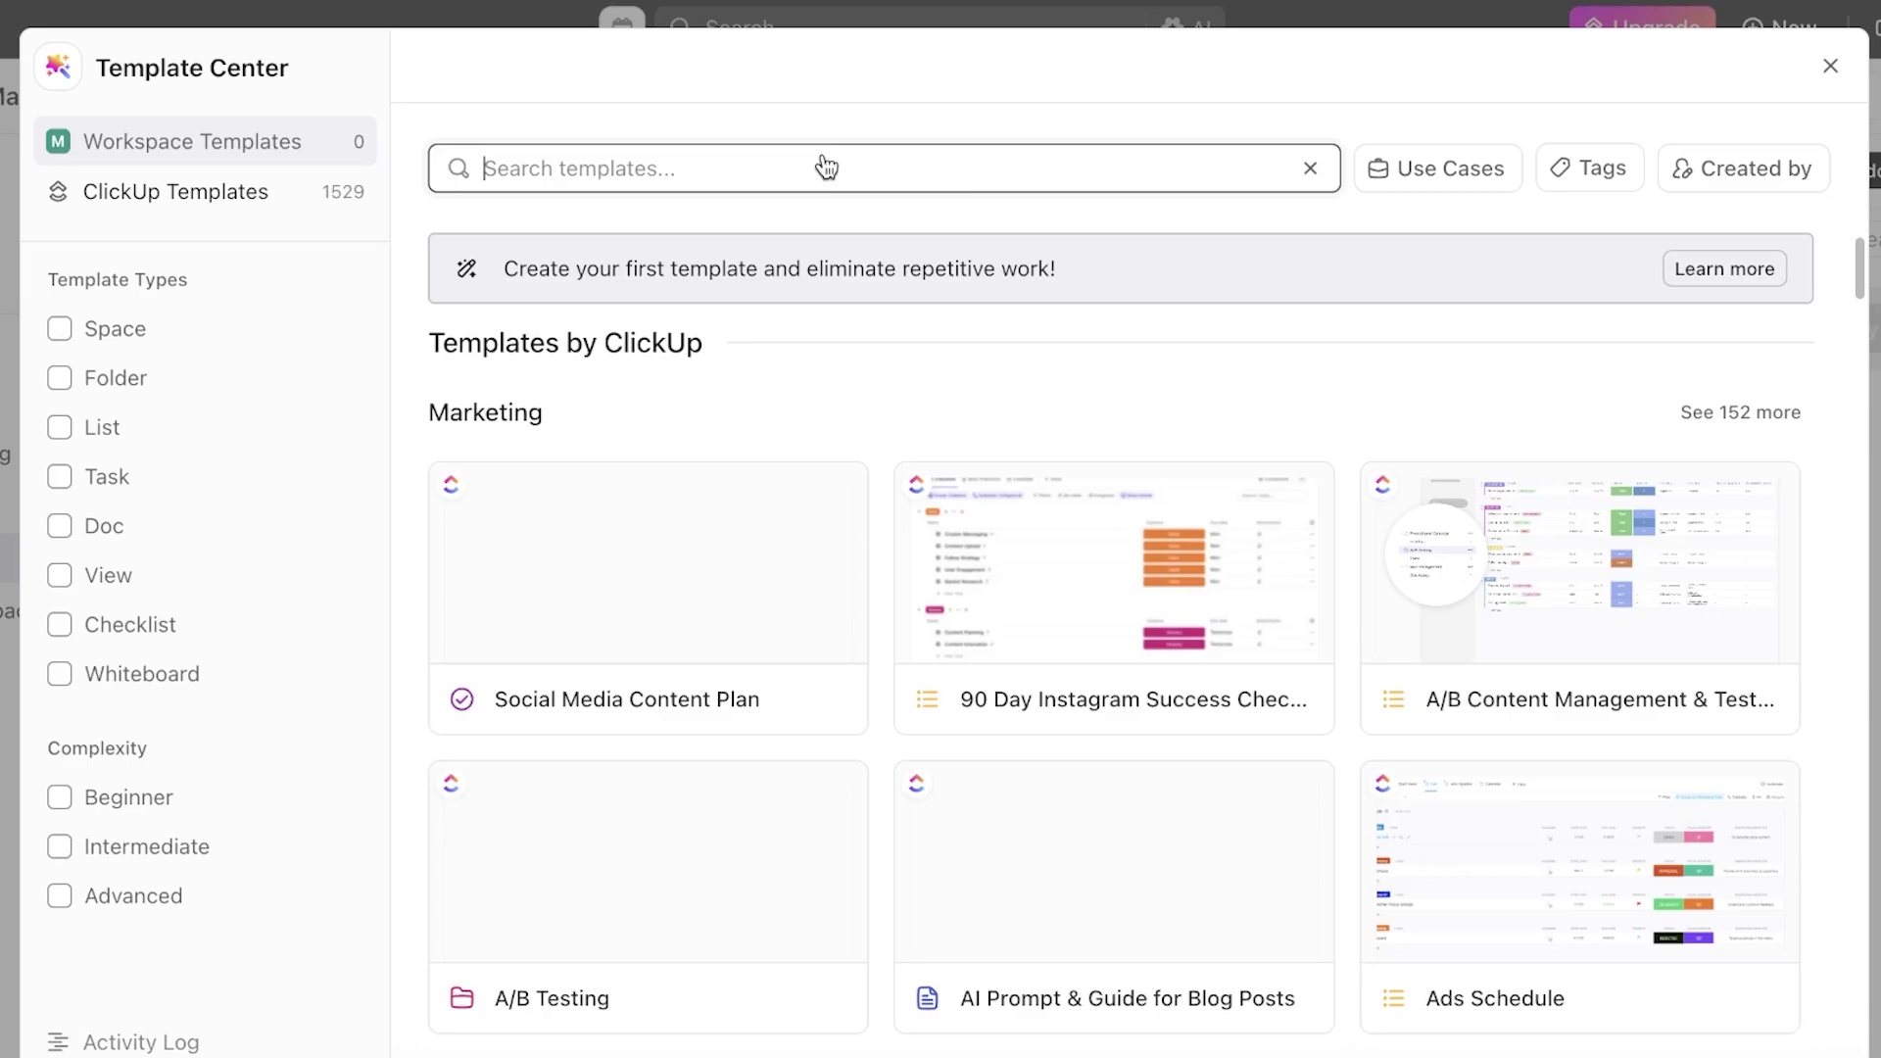
type("agile")
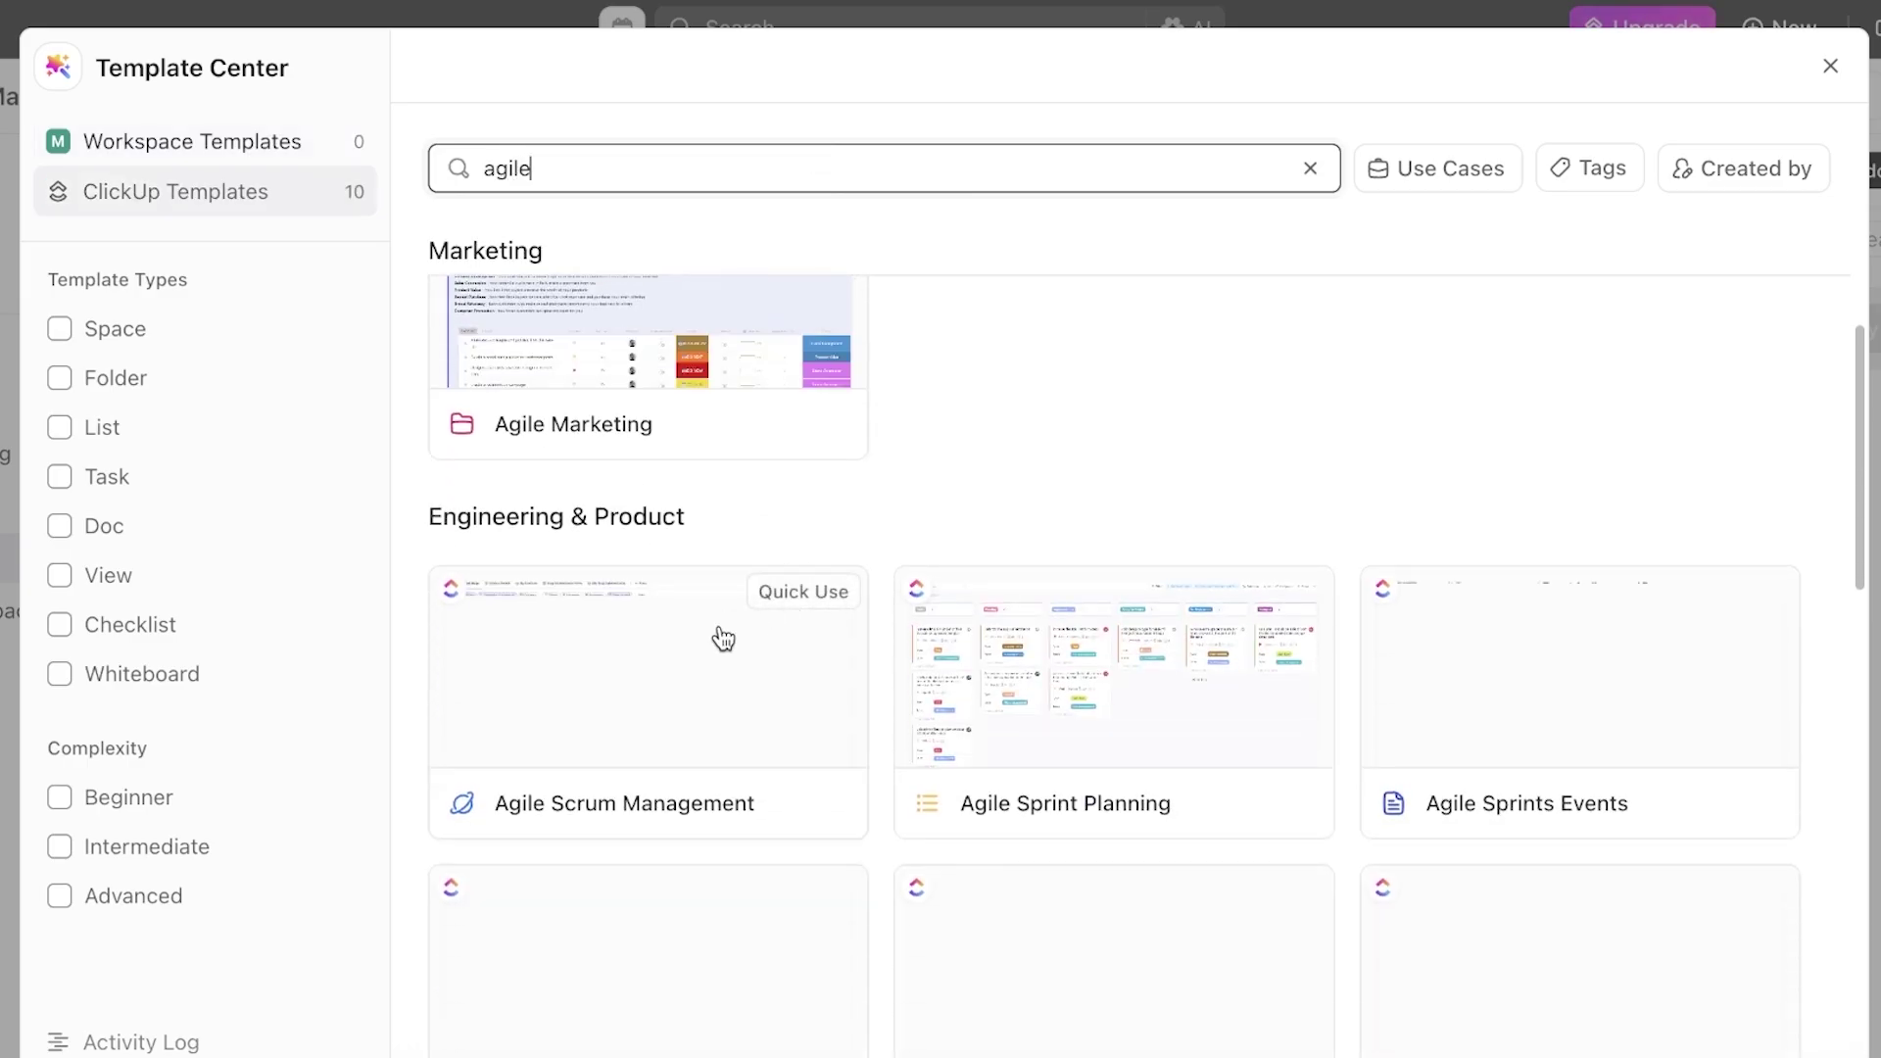
scroll(686, 529, "up", 3)
scroll(682, 480, "down", 5)
scroll(682, 466, "up", 2)
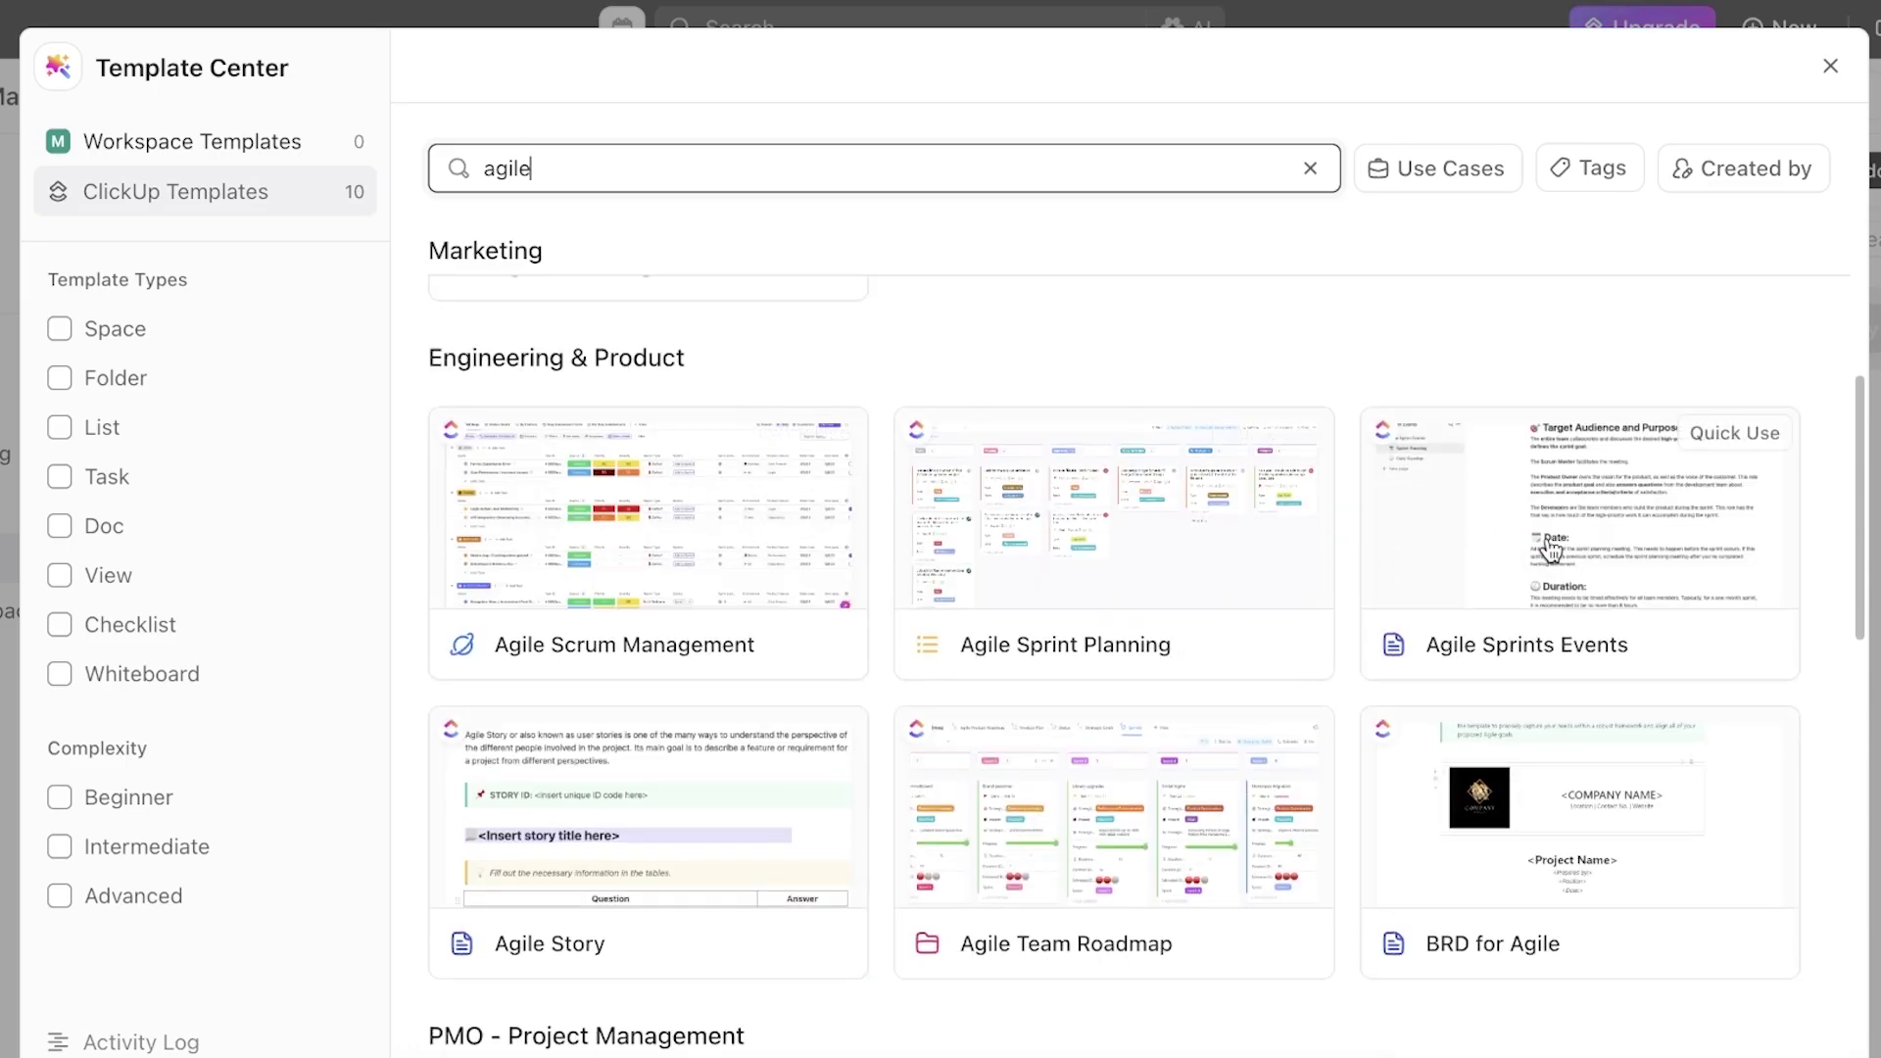
Use the Agile Sprint Planning template, naming the list 'Agile Sprint' in Space, importing everything
left_click(1075, 561)
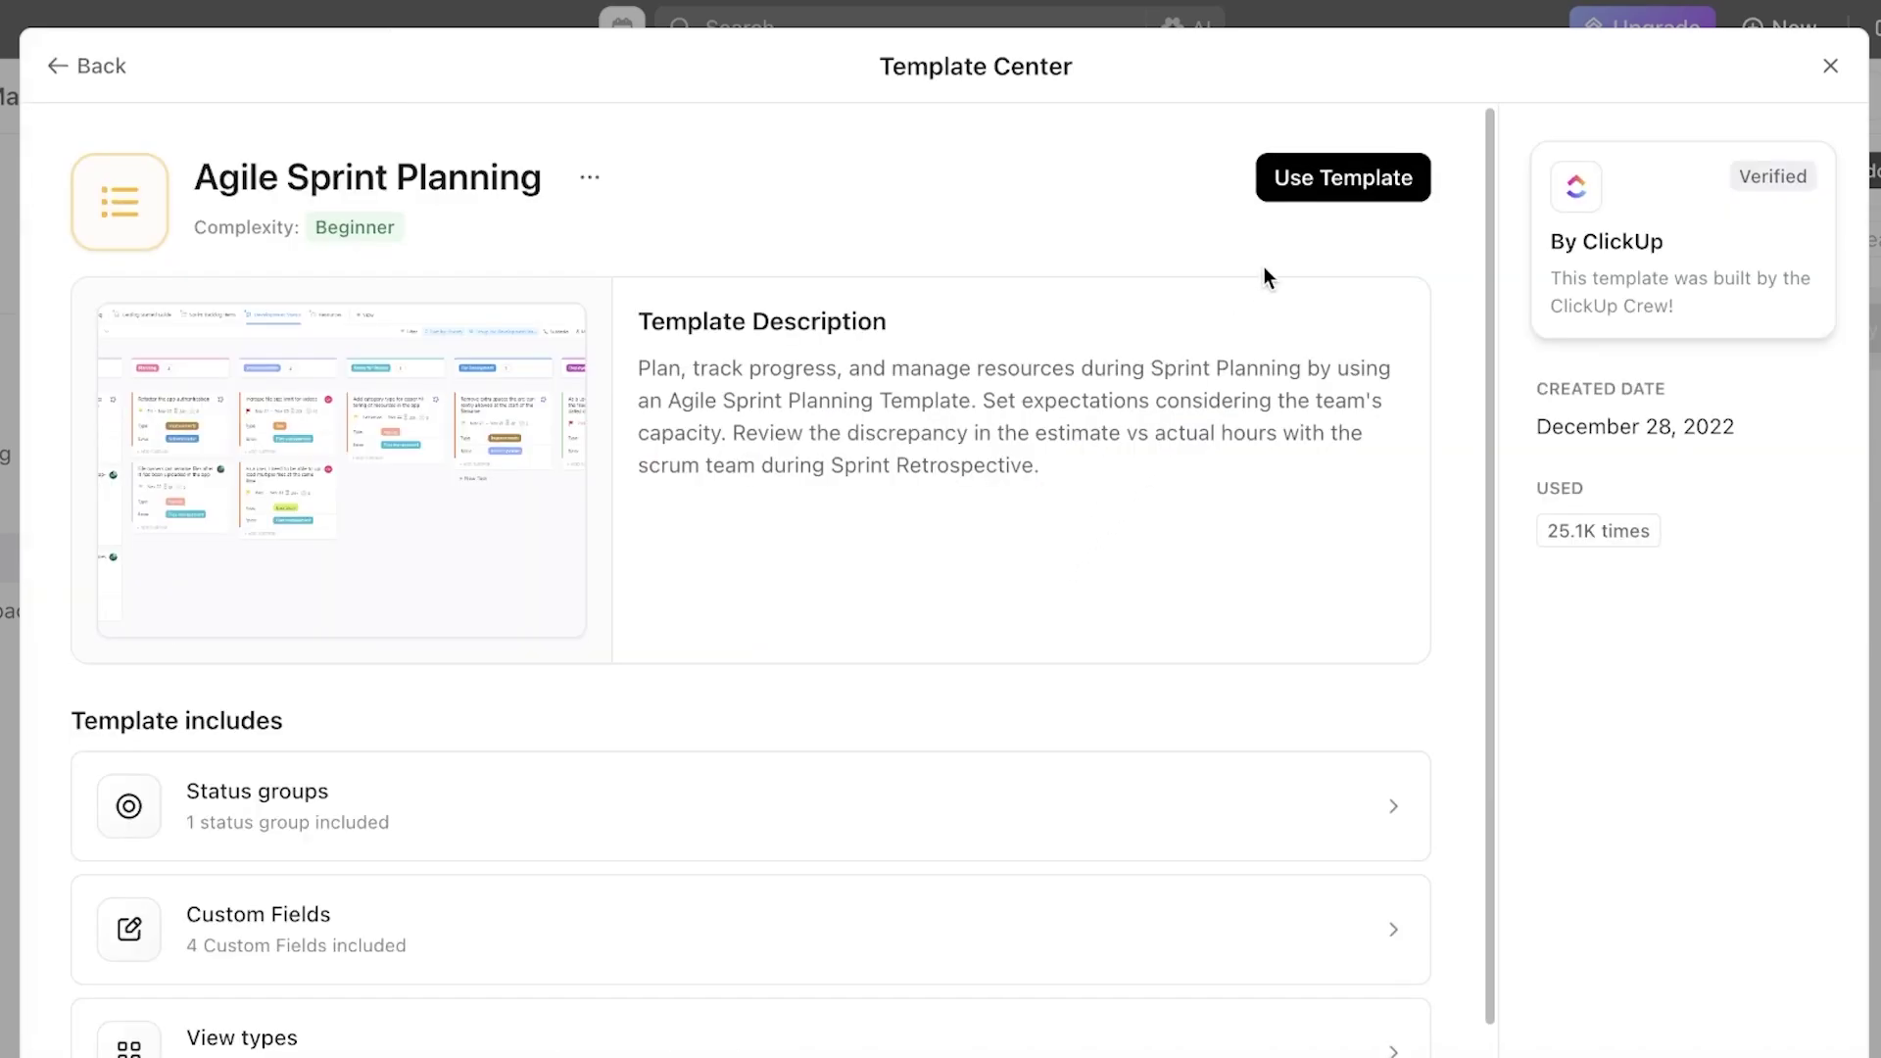
left_click(1313, 177)
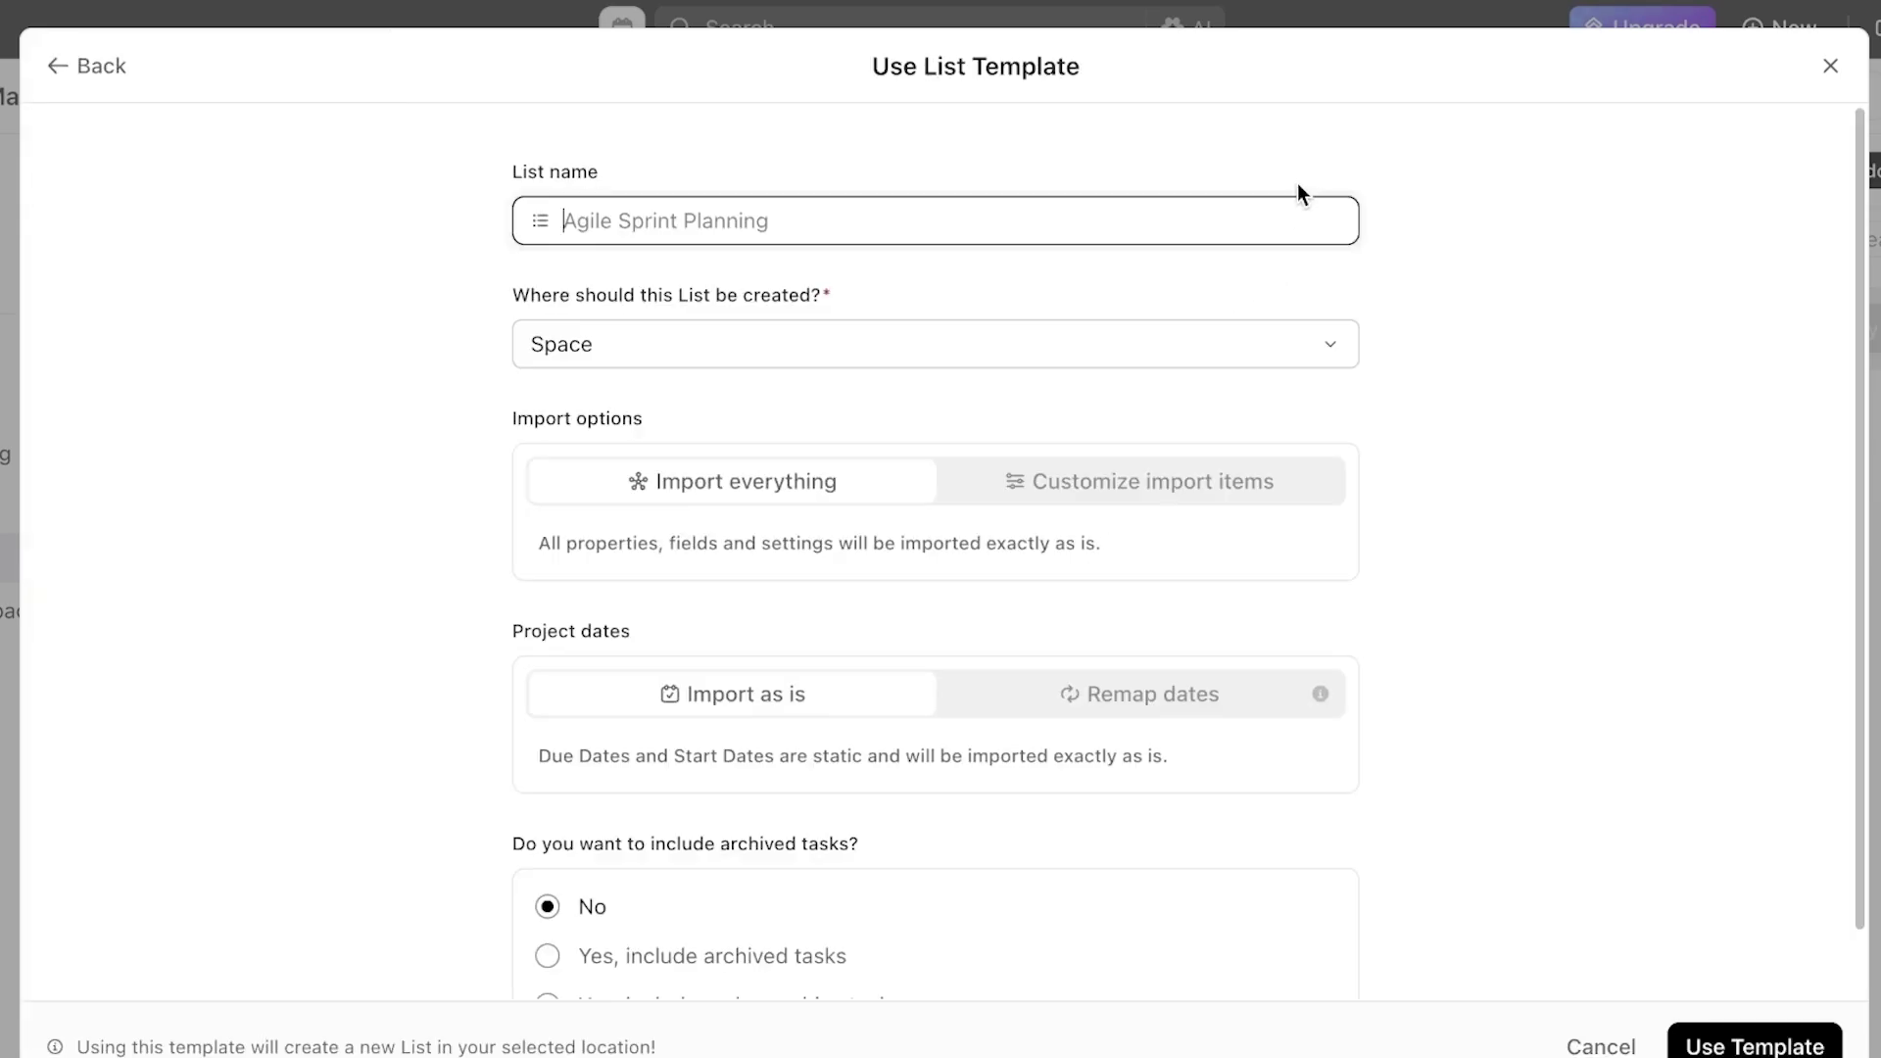
type("Agile S")
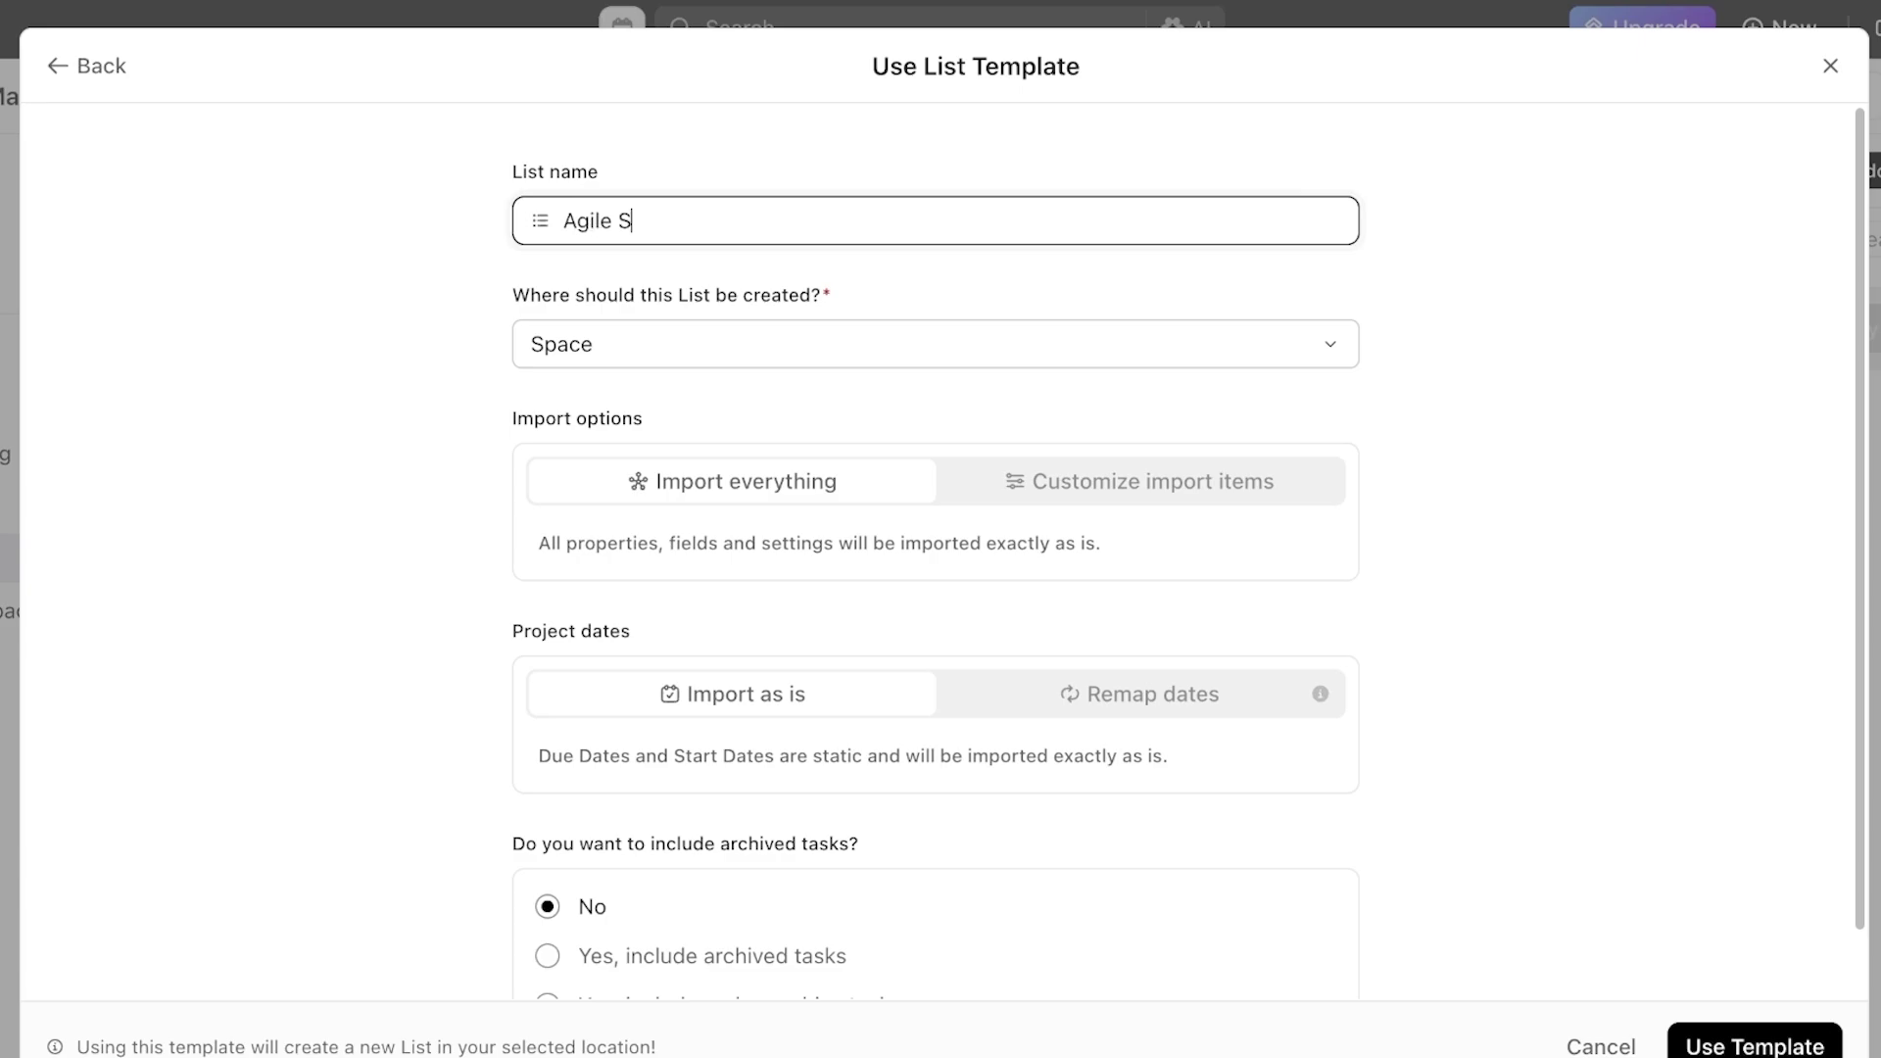
type("print")
left_click(1009, 378)
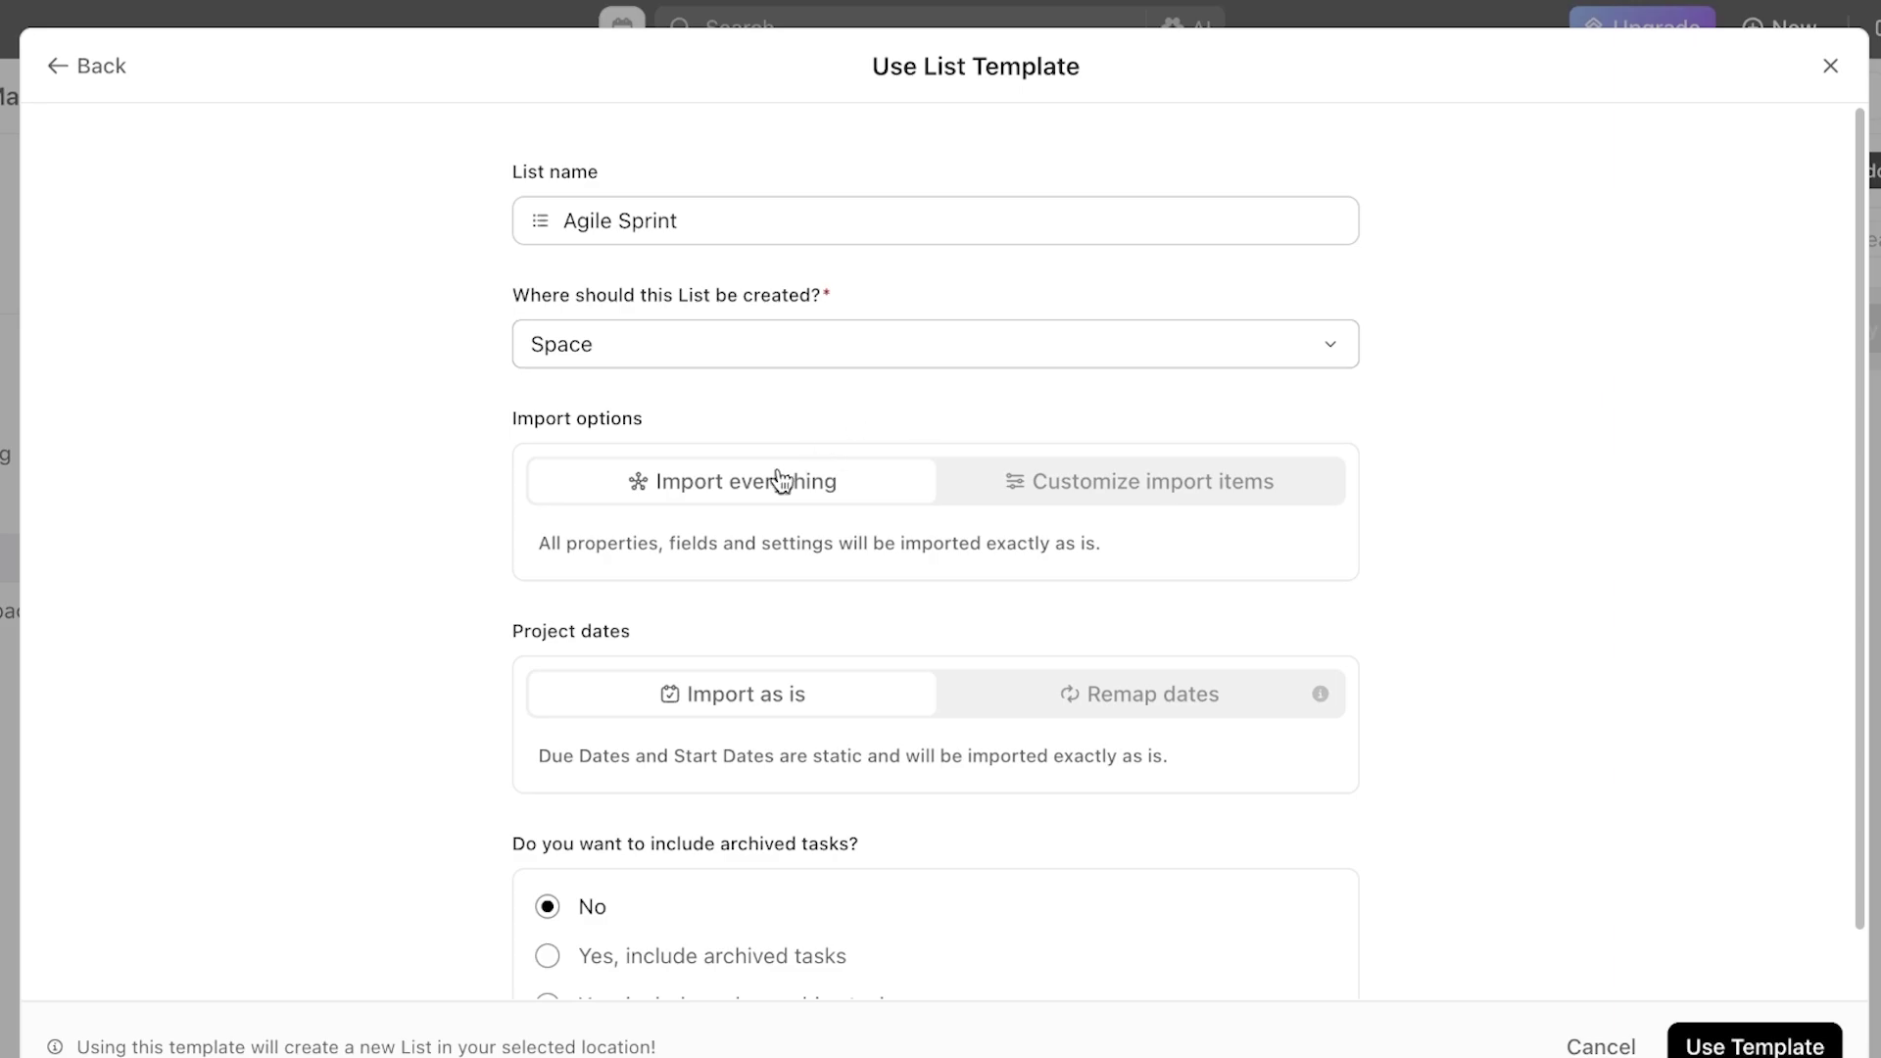
scroll(754, 451, "down", 1)
scroll(844, 507, "down", 1)
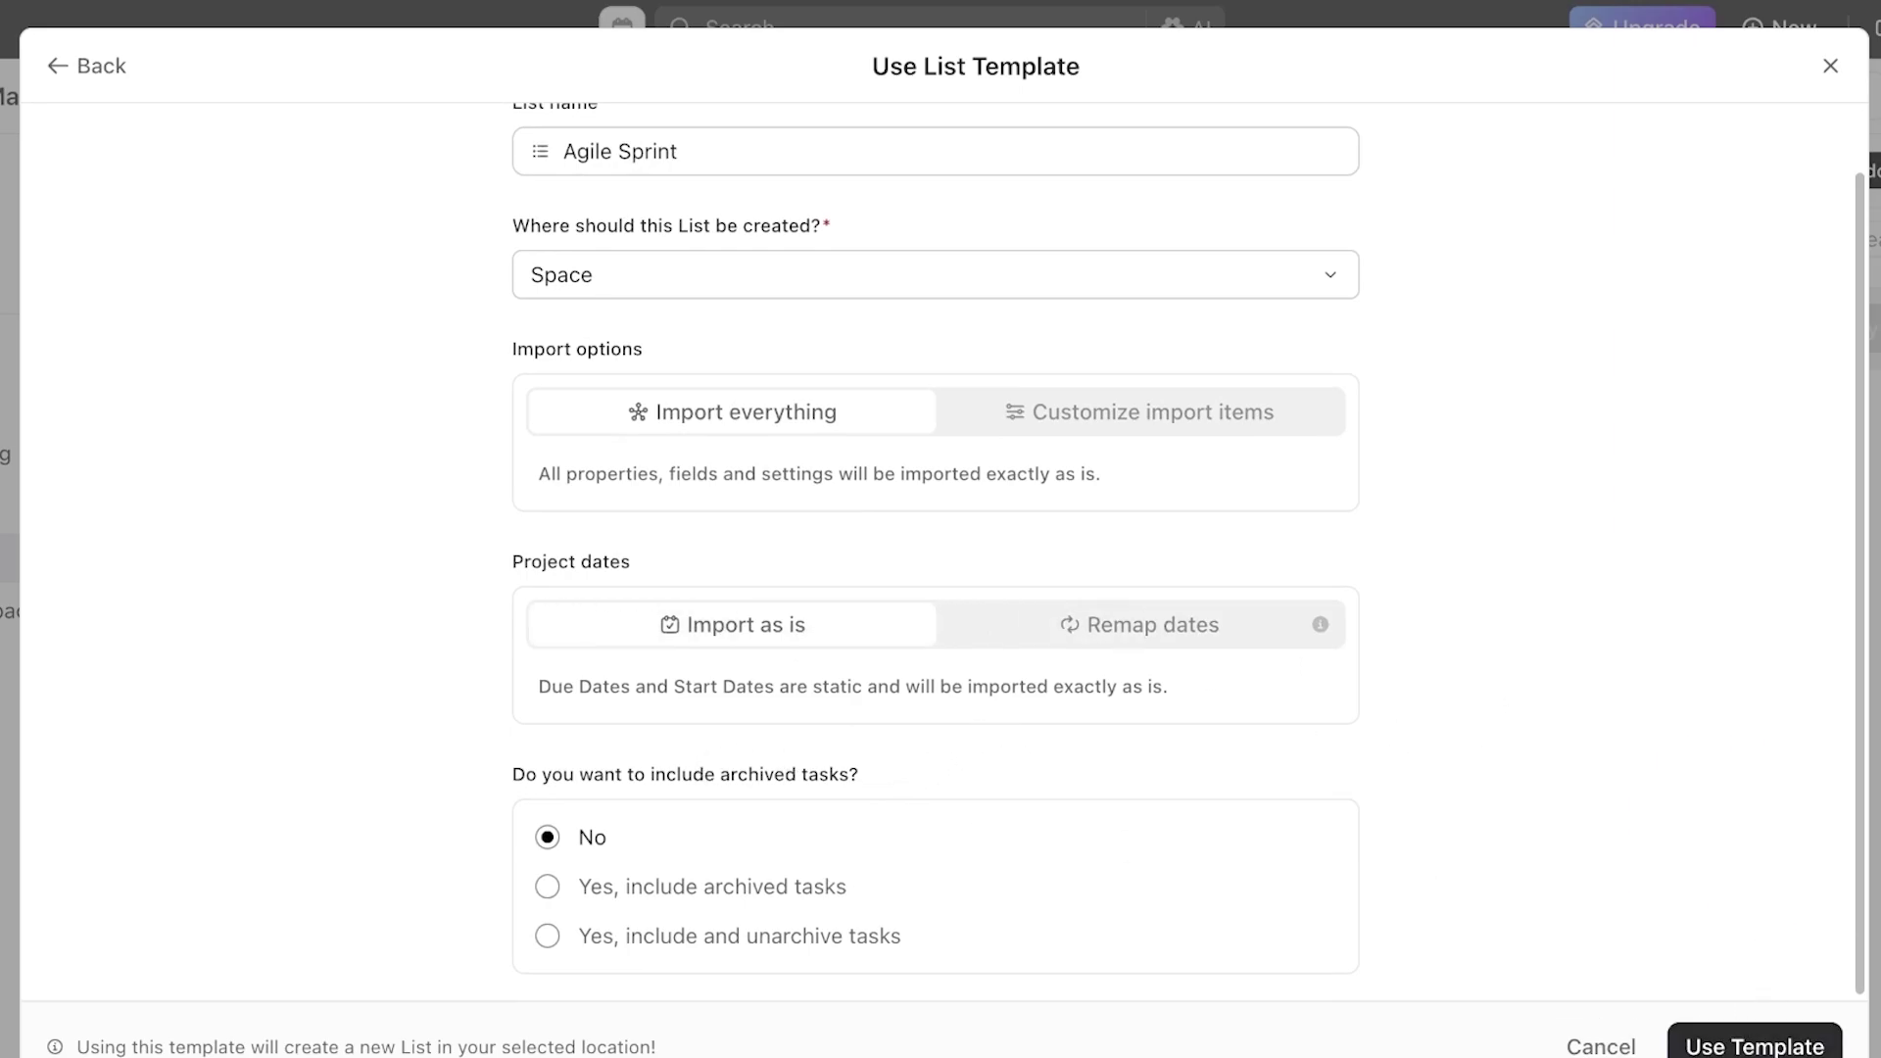
Create the Agile Sprint list from the template and compare it with the original List
left_click(1753, 1044)
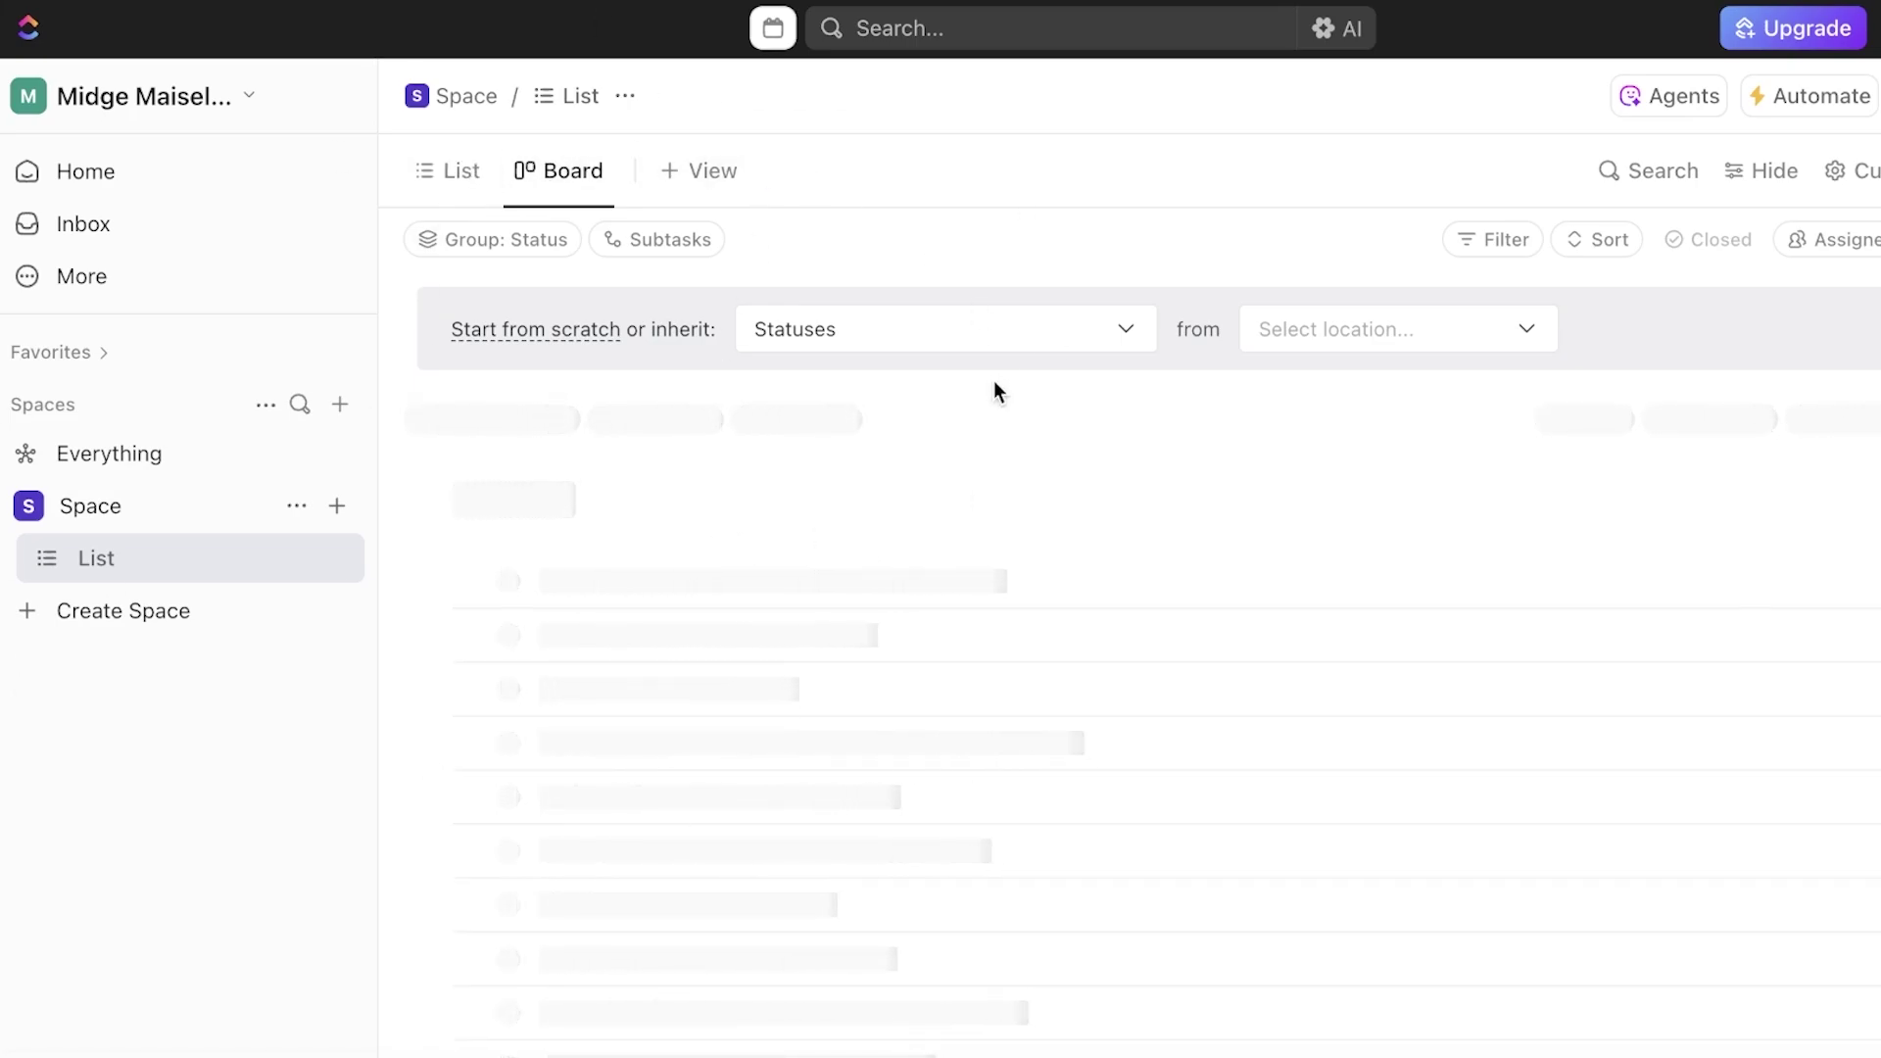
left_click(256, 566)
left_click(224, 609)
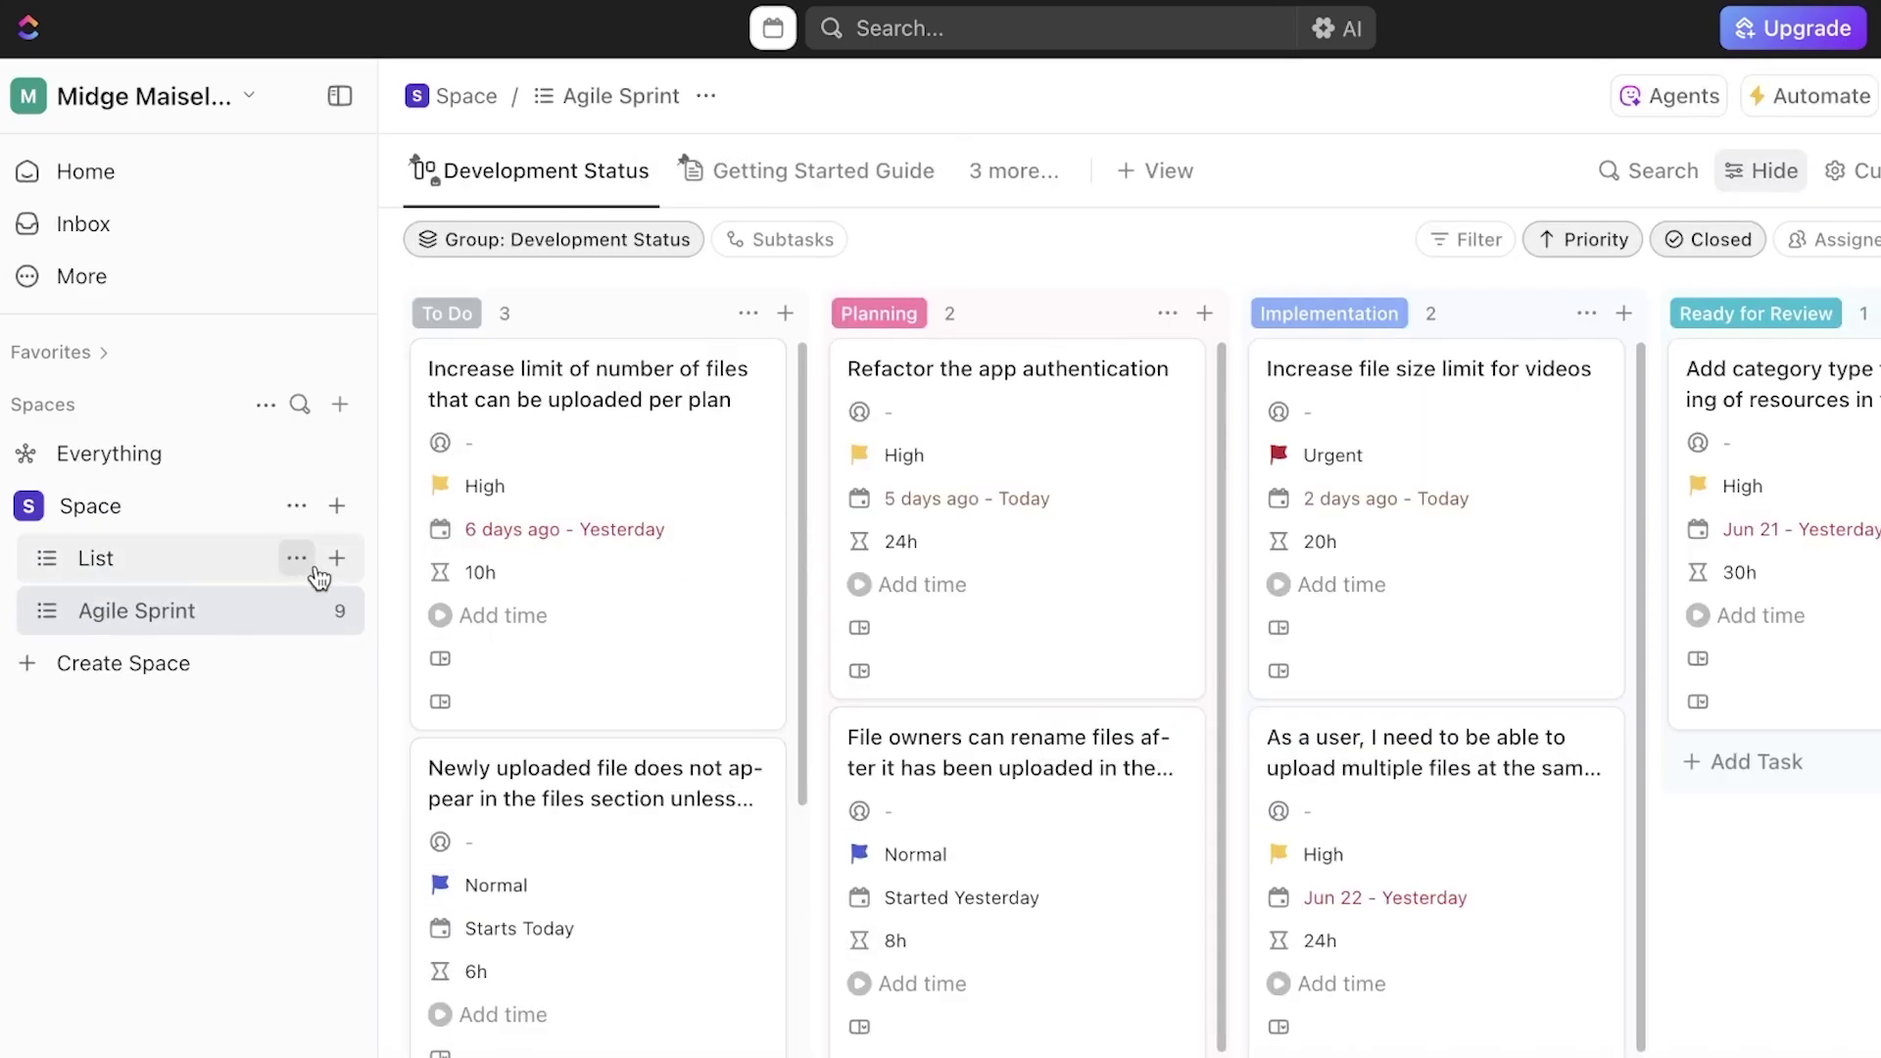
Delete the unused original List and open the '3 more...' views dropdown
left_click(291, 558)
left_click(382, 992)
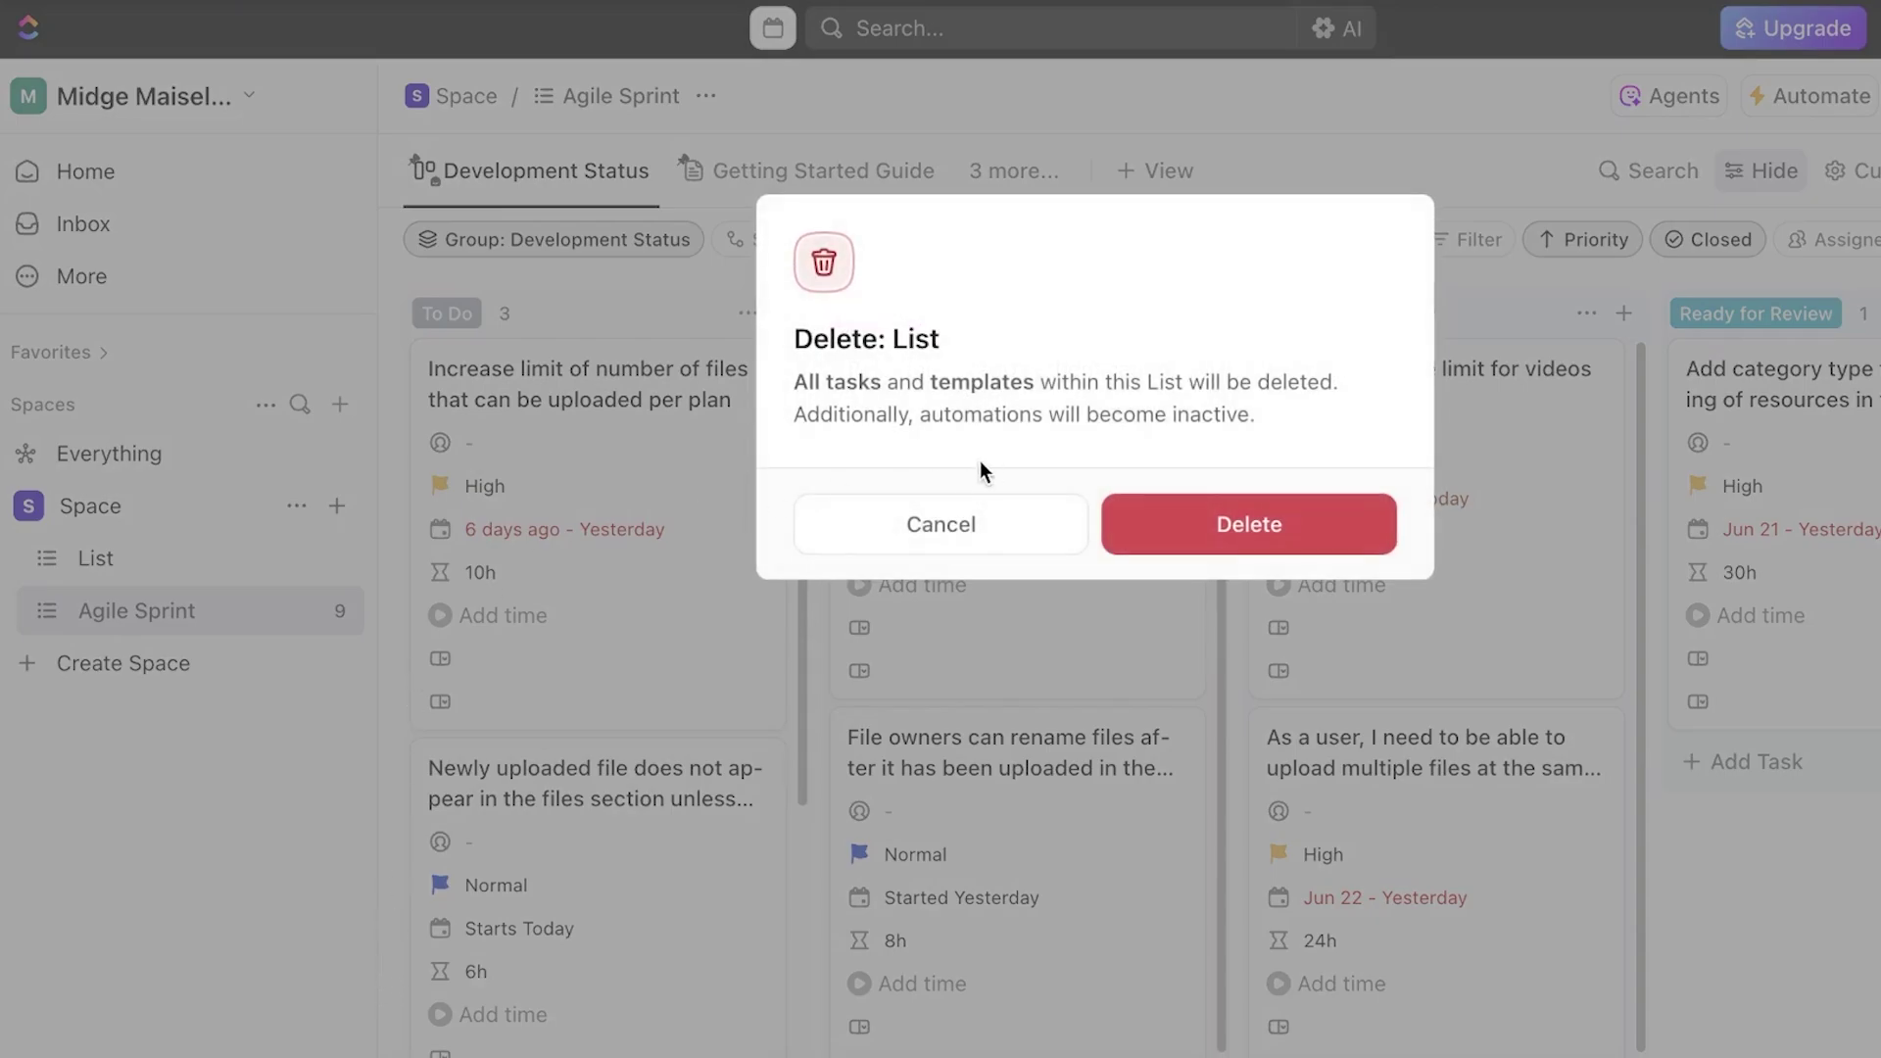
left_click(1244, 520)
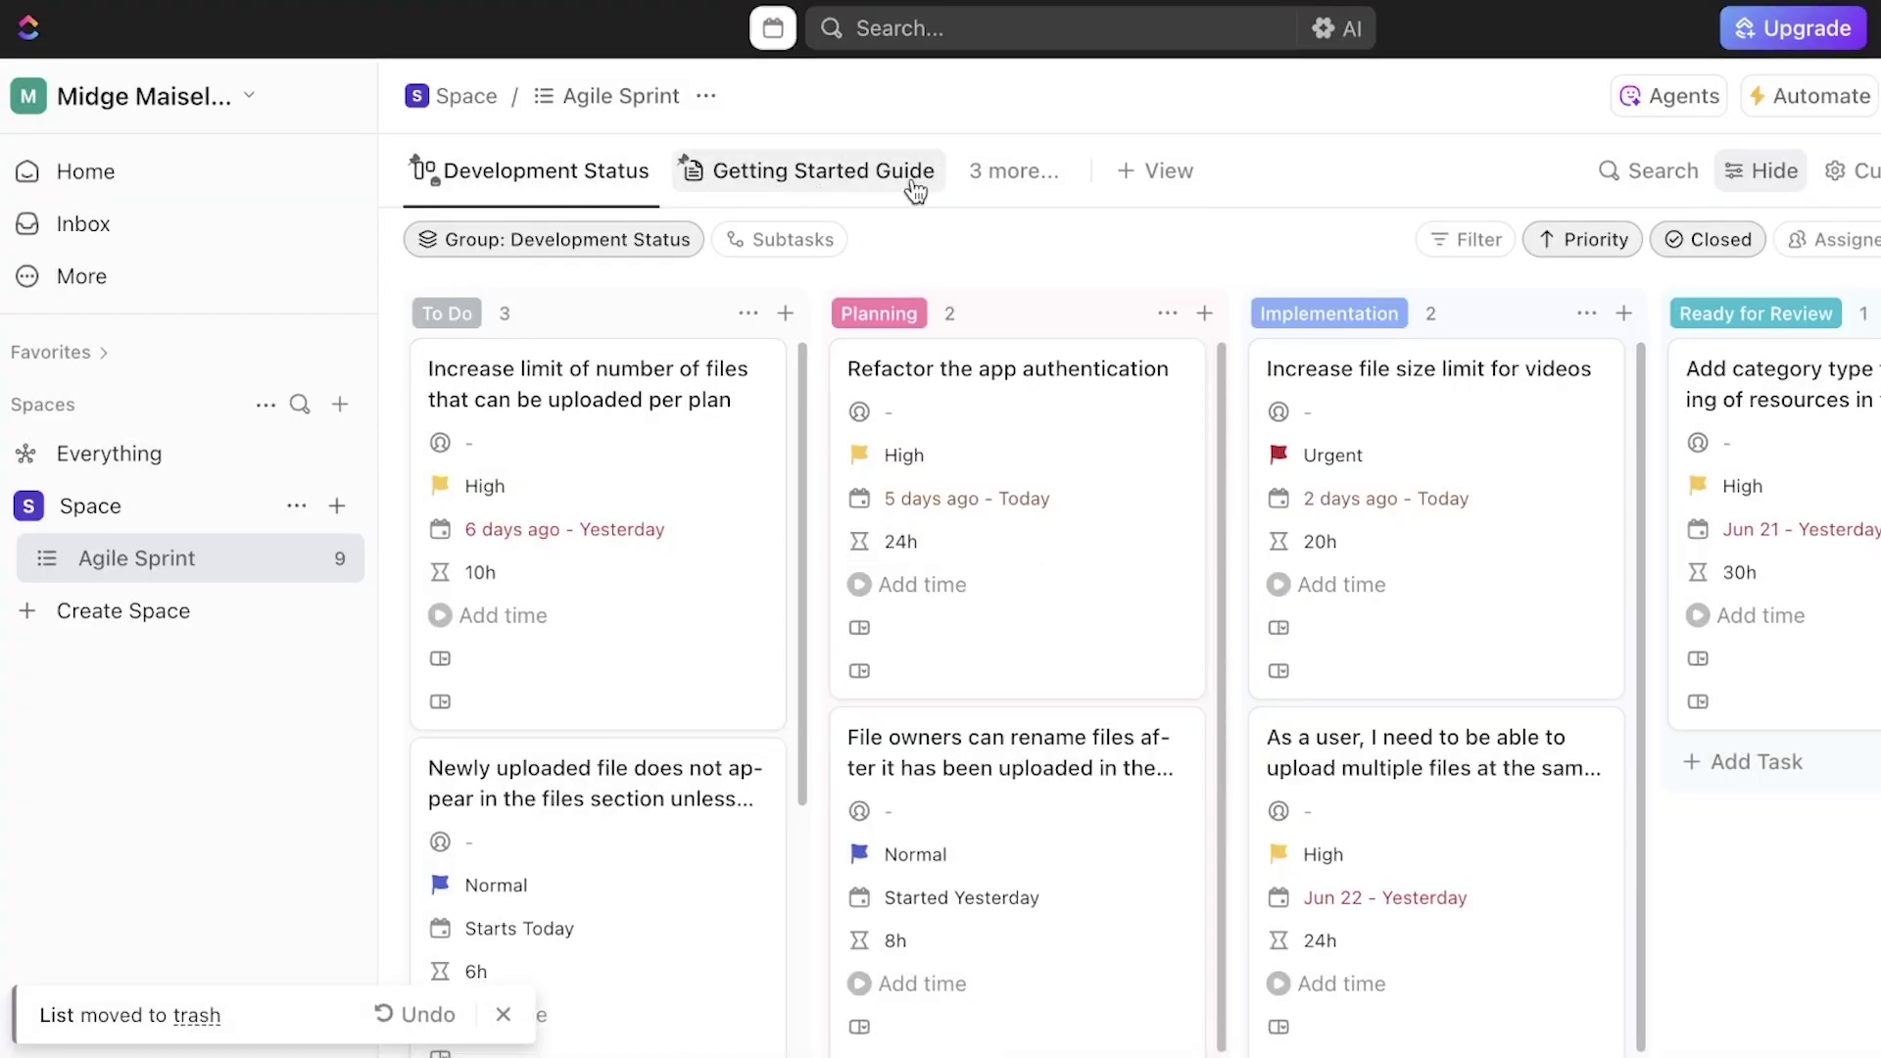
left_click(1042, 178)
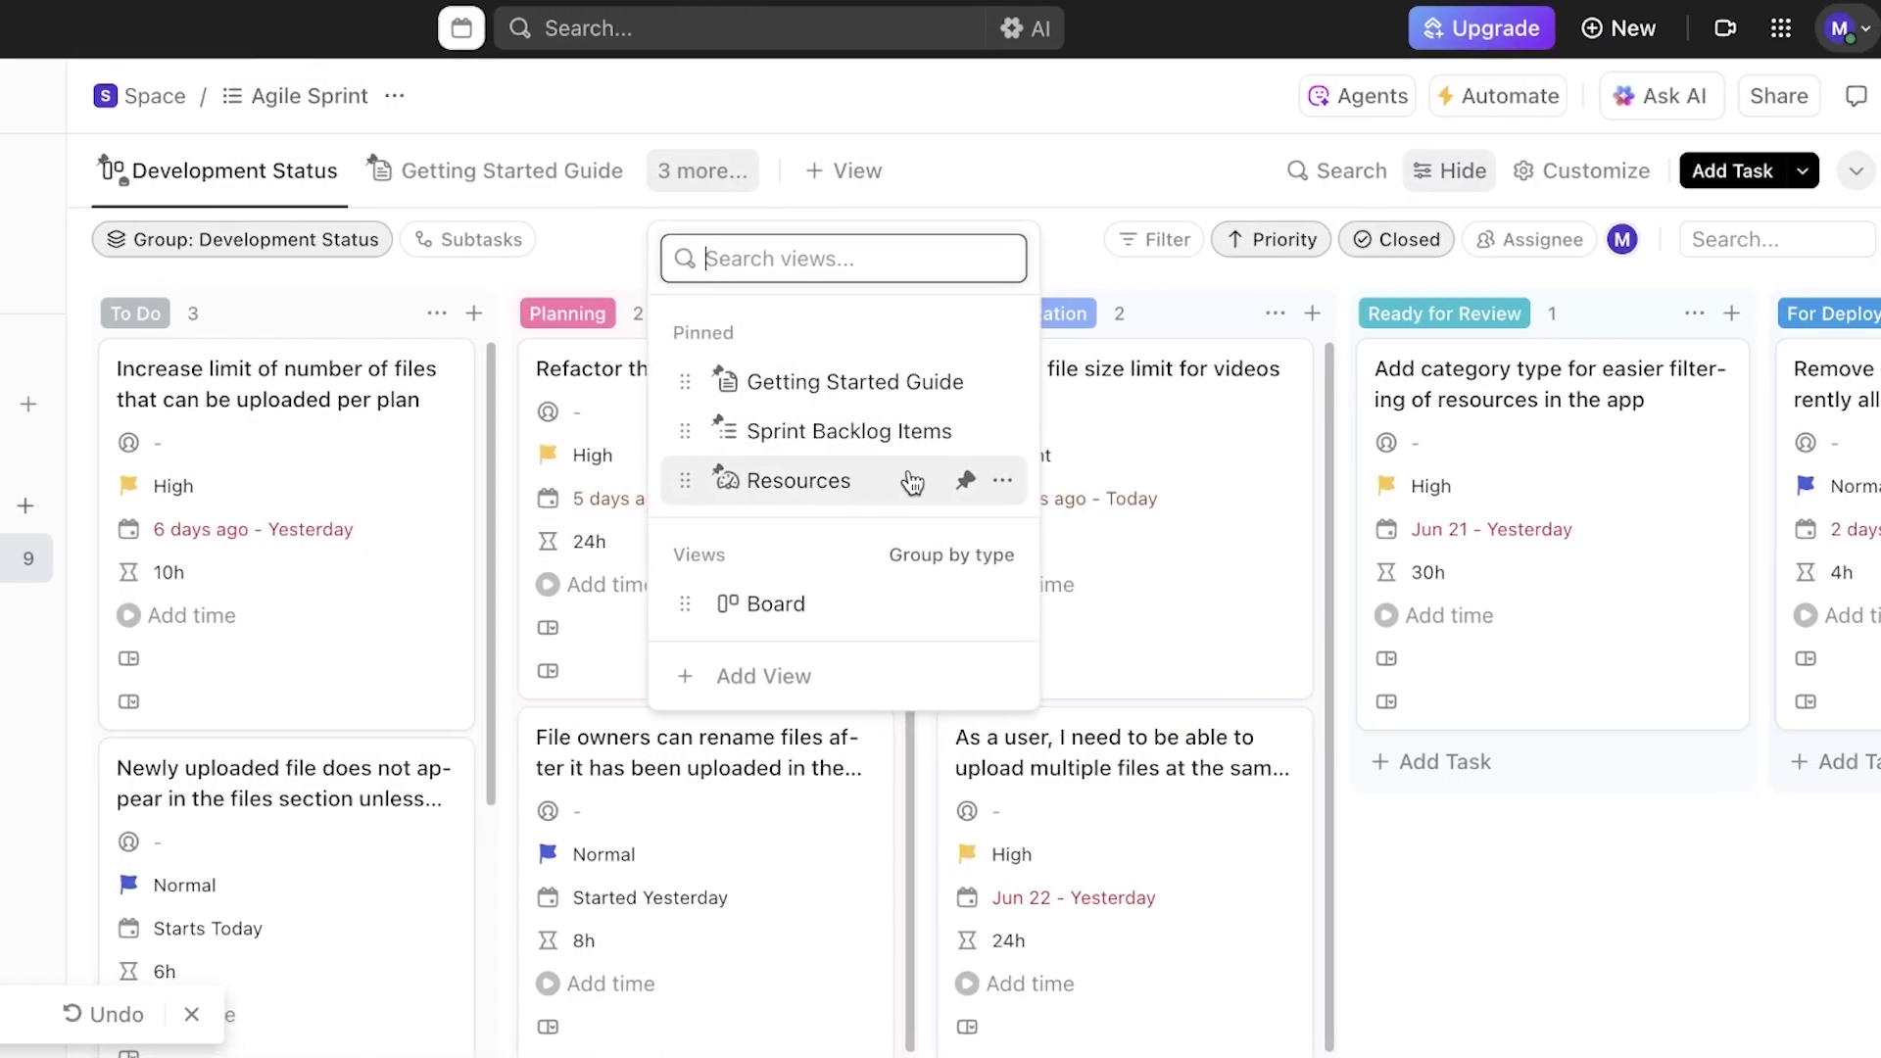
Unpin the Resources, Sprint Backlog Items and Getting Started Guide views
left_click(1276, 480)
left_click(967, 433)
left_click(966, 380)
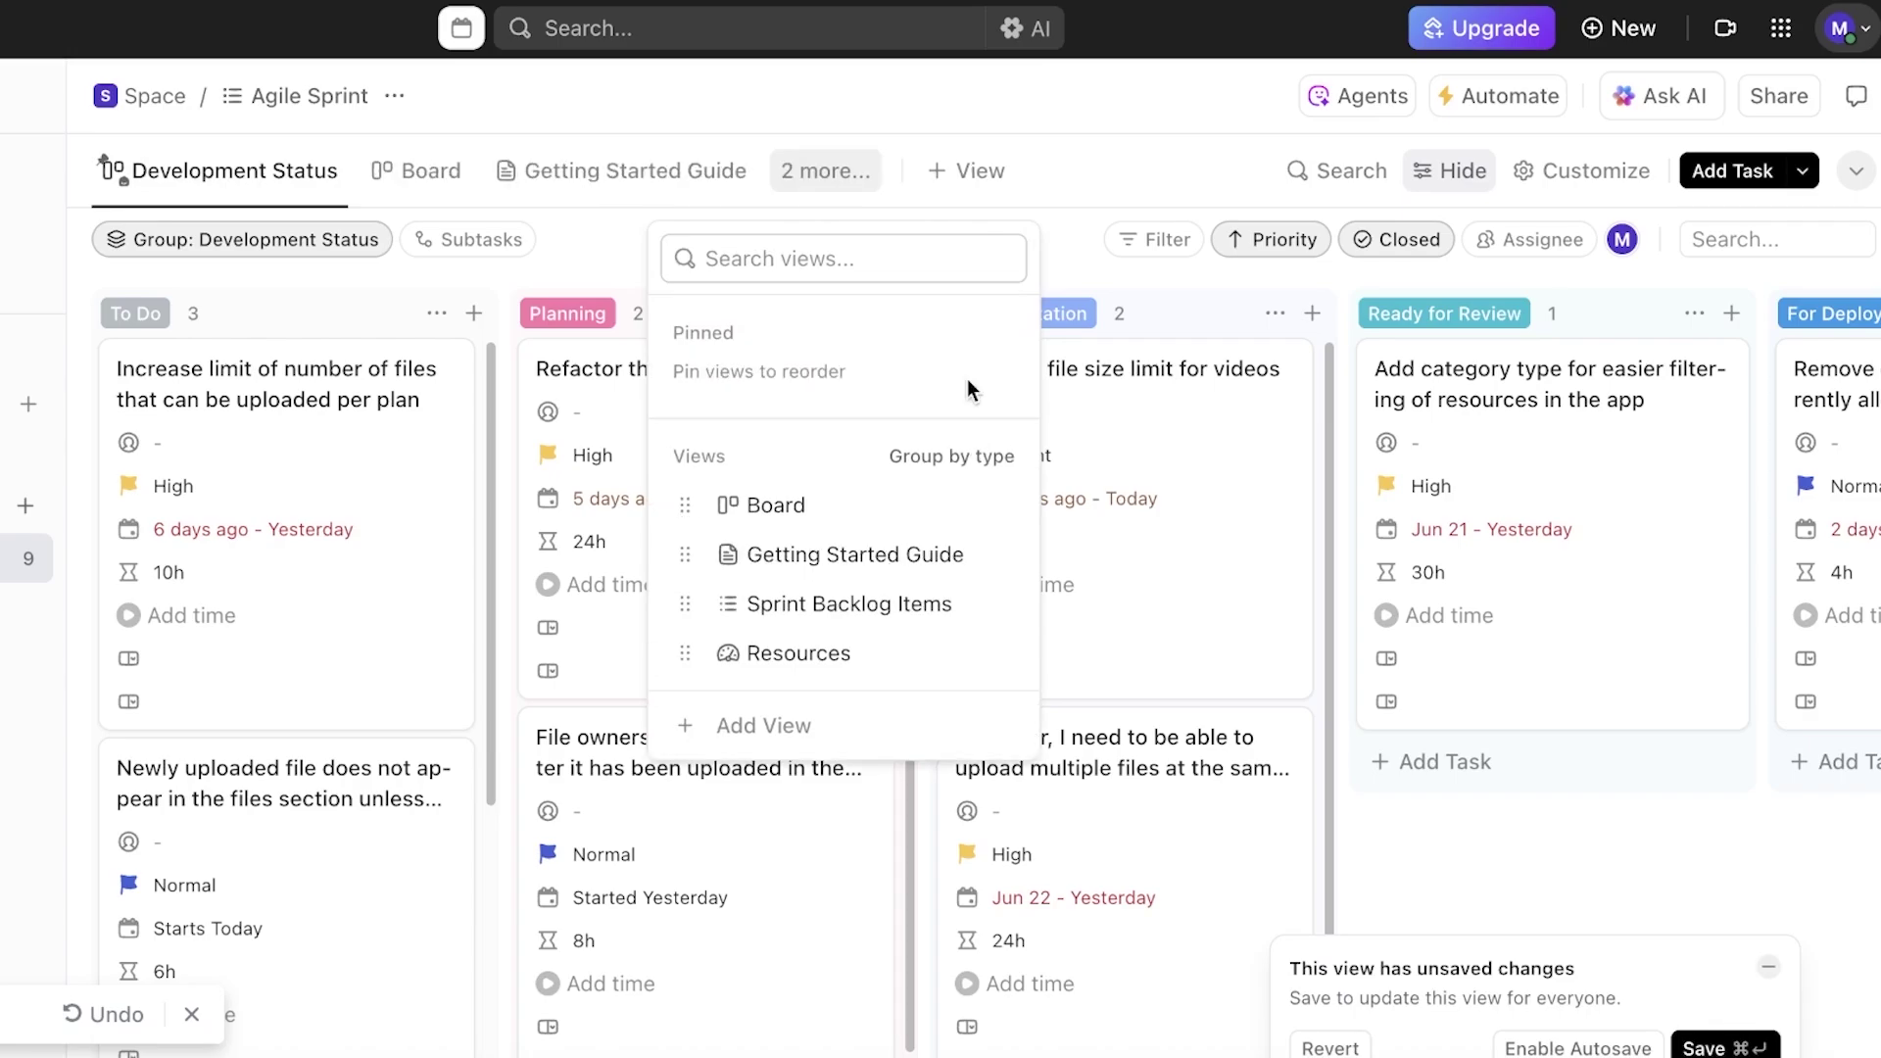
Pin Board, Getting Started Guide, Sprint Backlog Items and Resources, with Board first
left_click(841, 169)
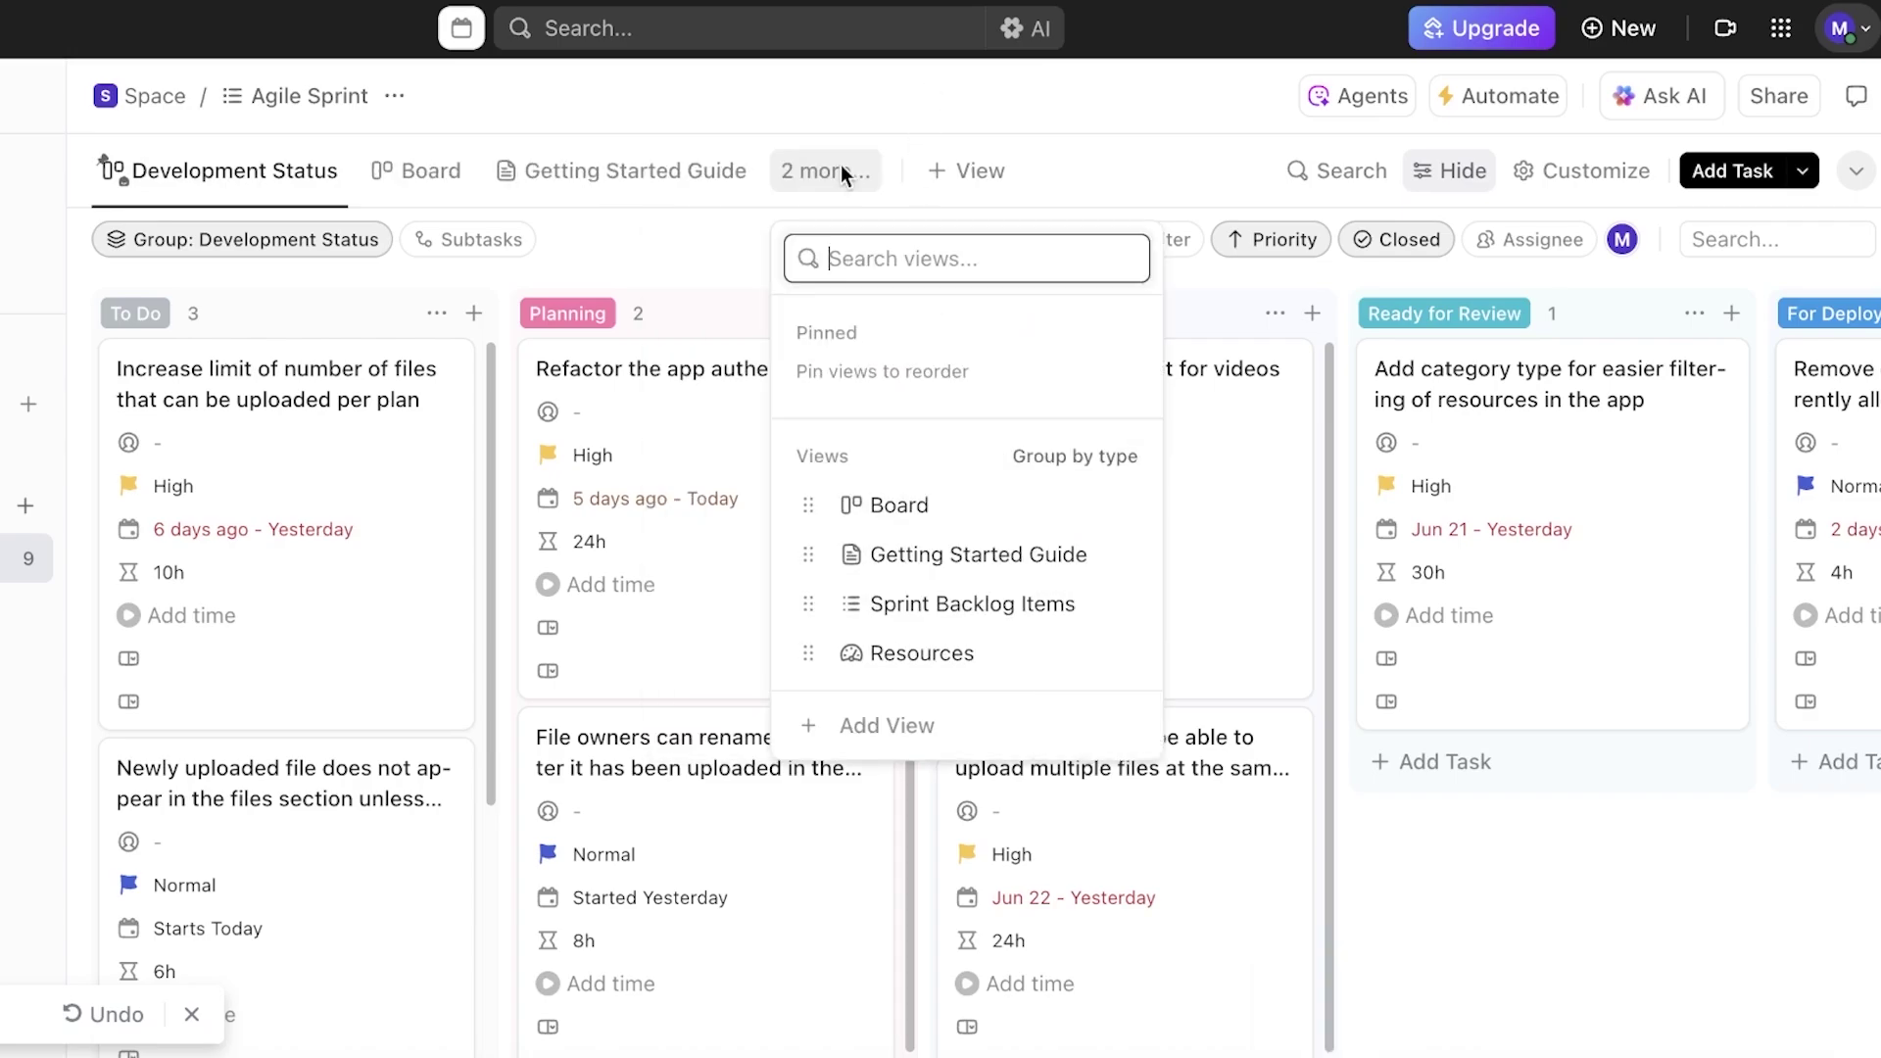
left_click(1089, 517)
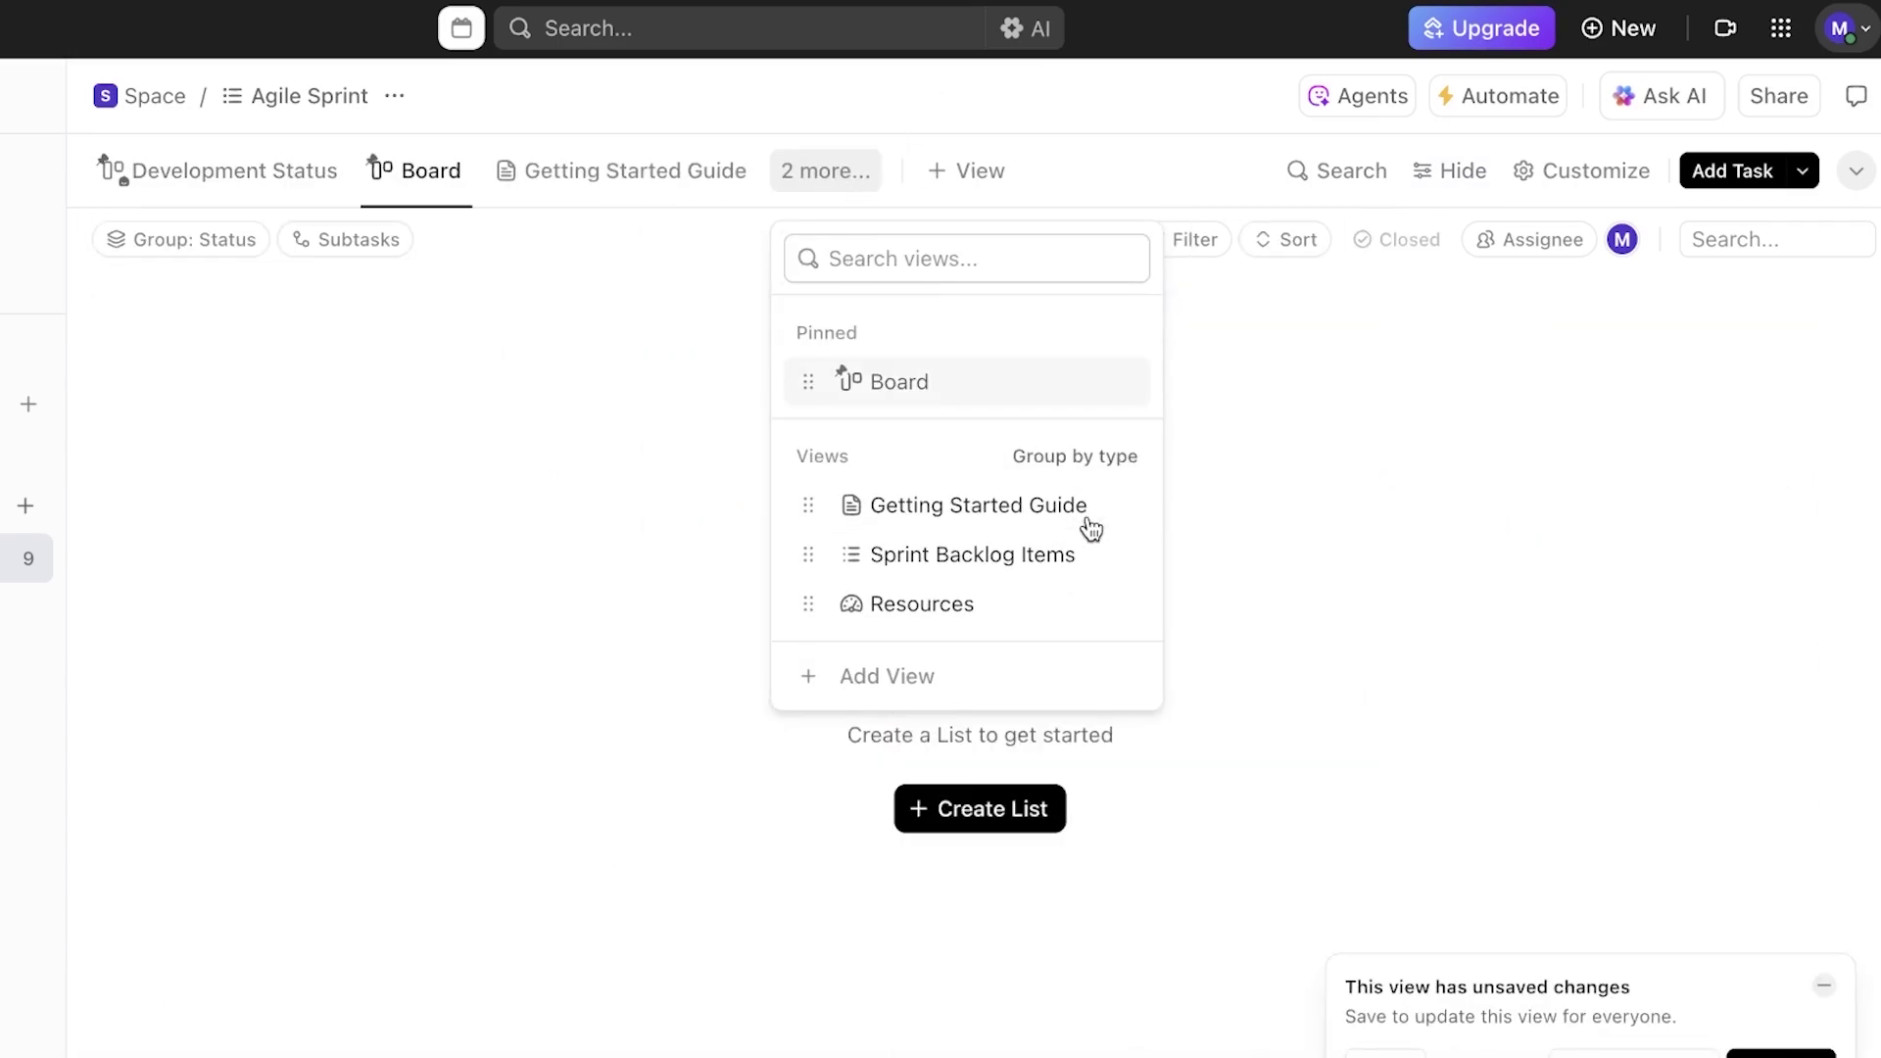
left_click(1088, 384)
left_click(1087, 499)
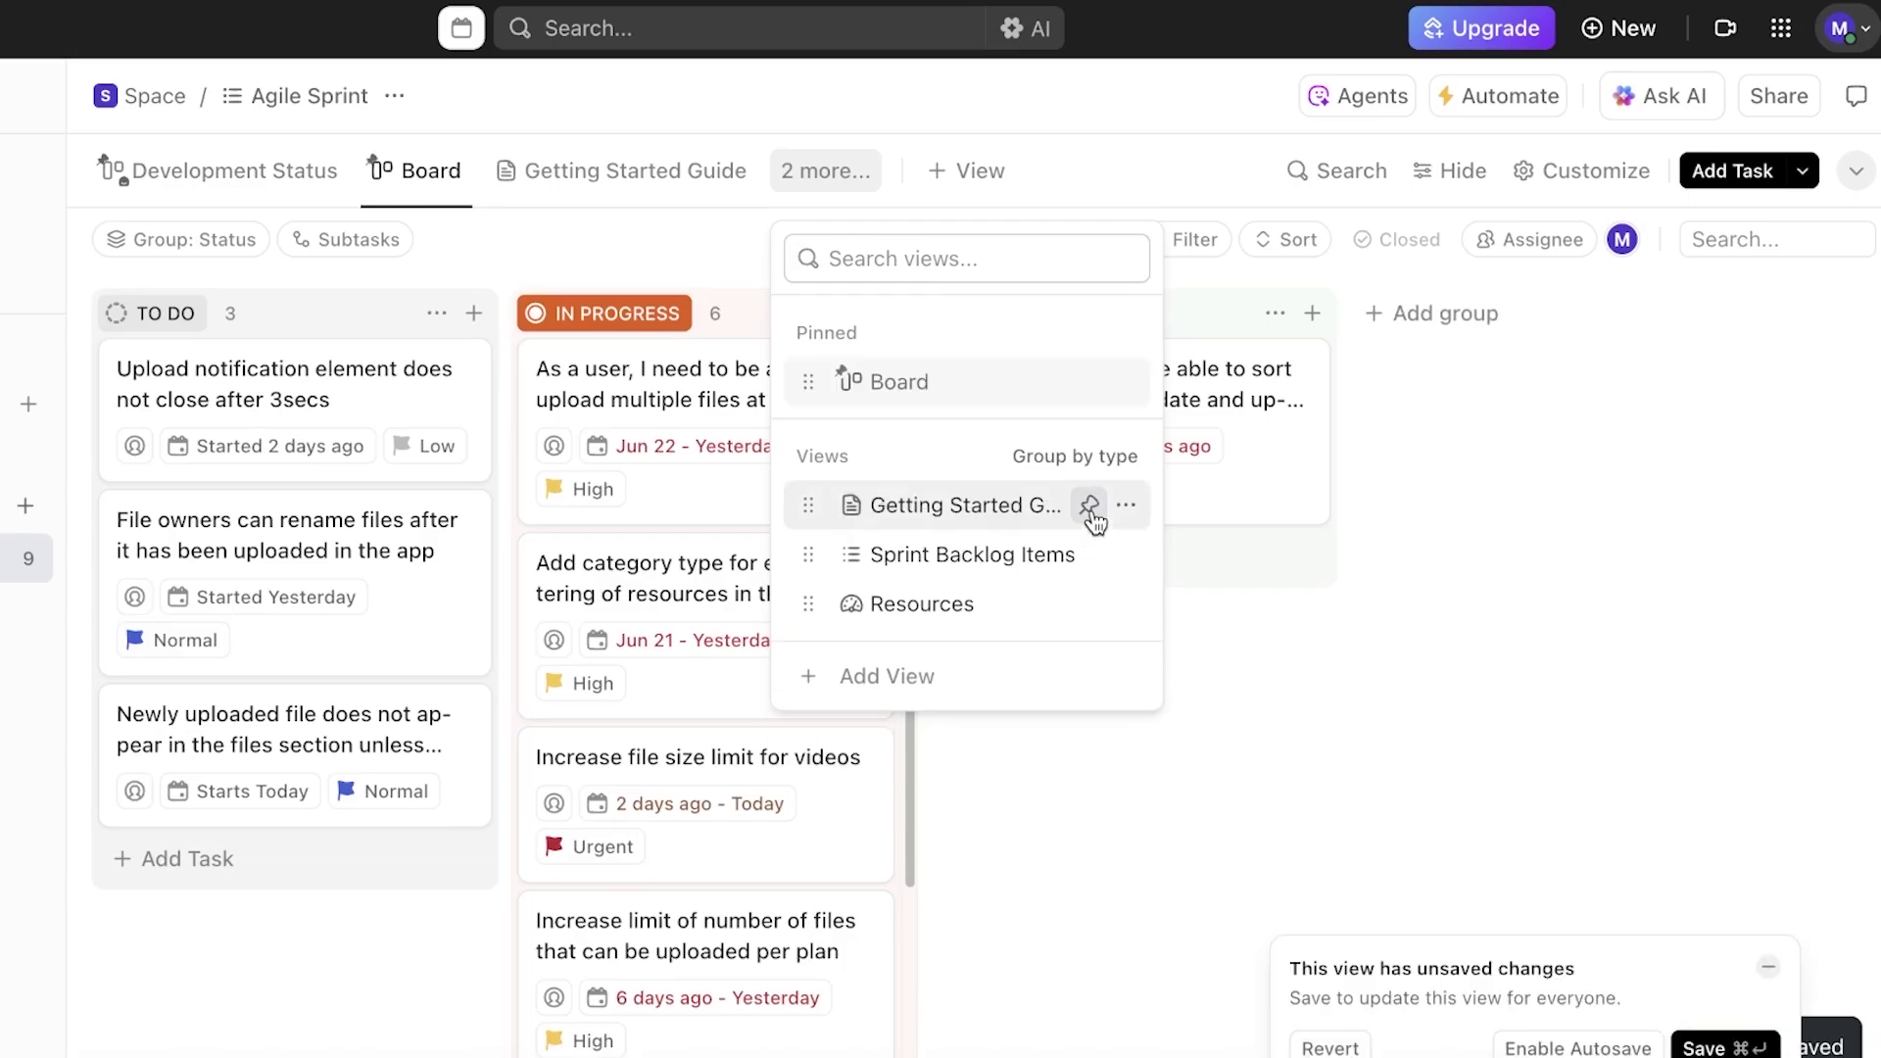
left_click(1087, 508)
left_click(1084, 554)
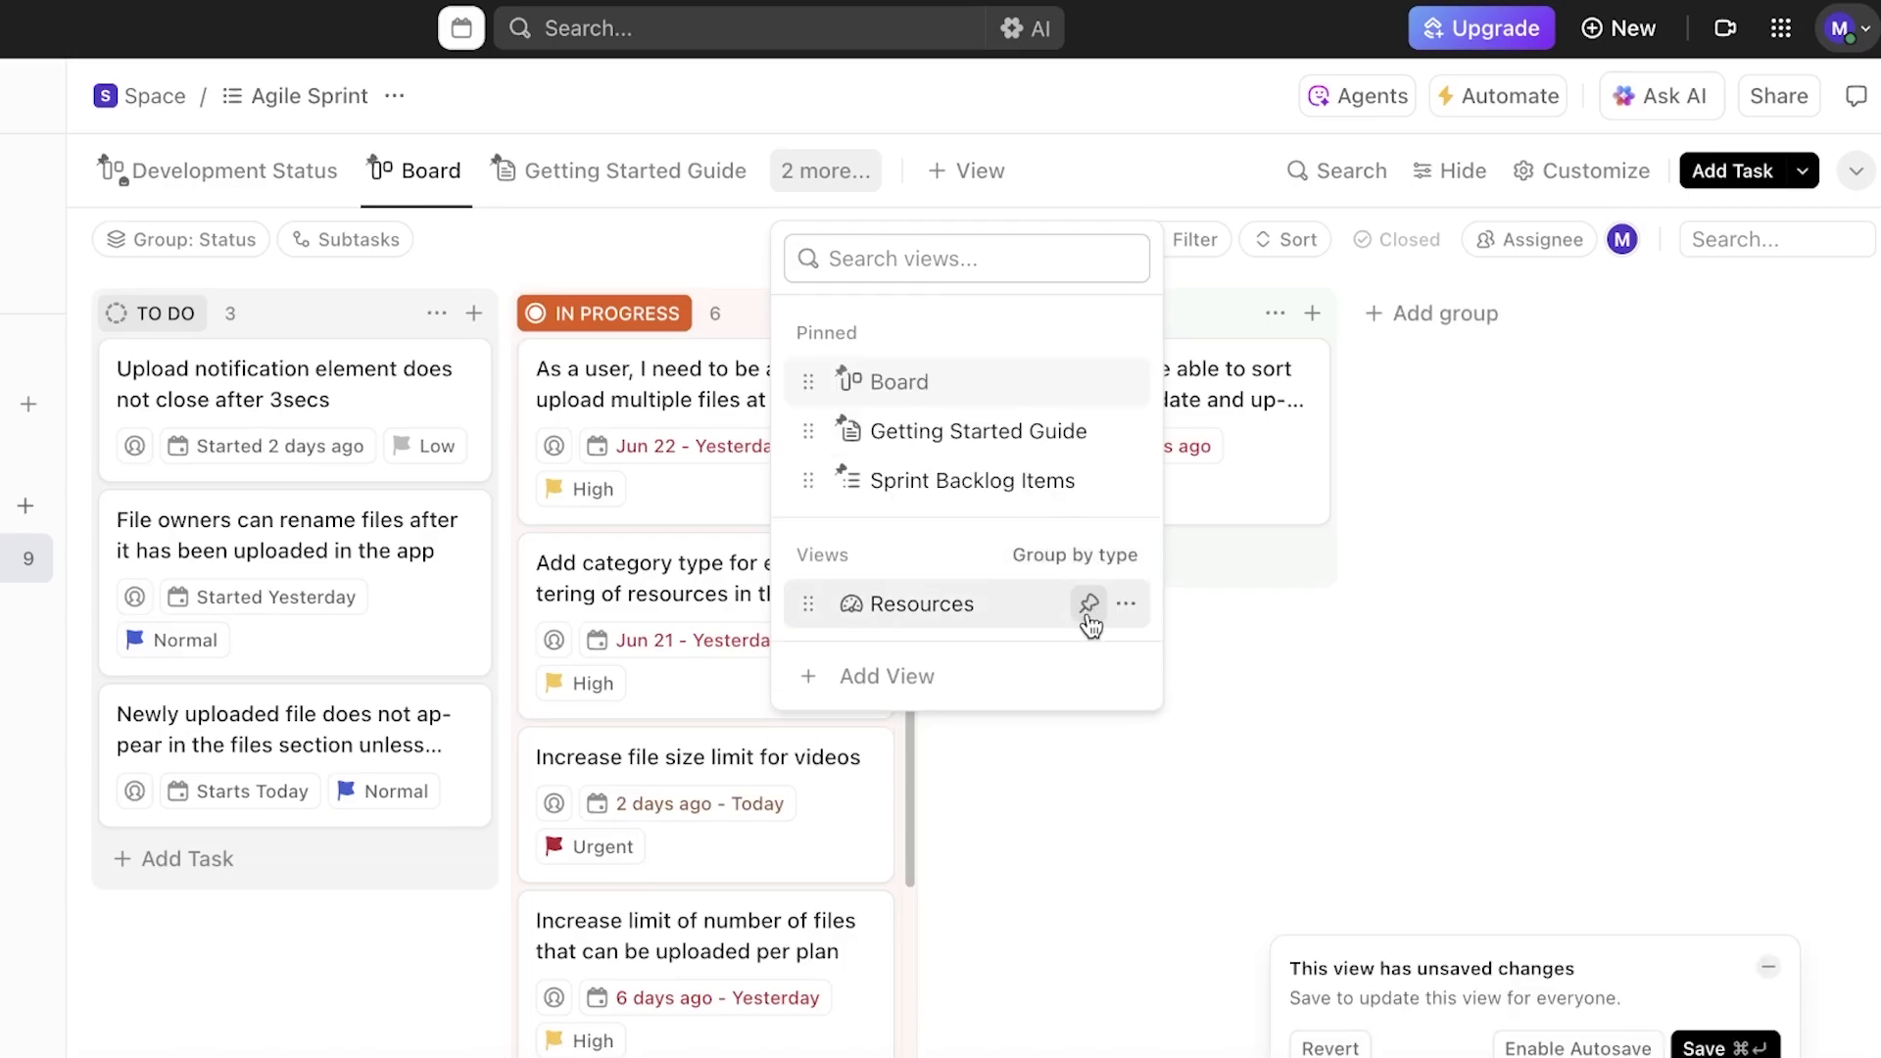
left_click(1086, 603)
Check the pinned views, visit Sprint Backlog Items, and return to Development Status
left_click(840, 182)
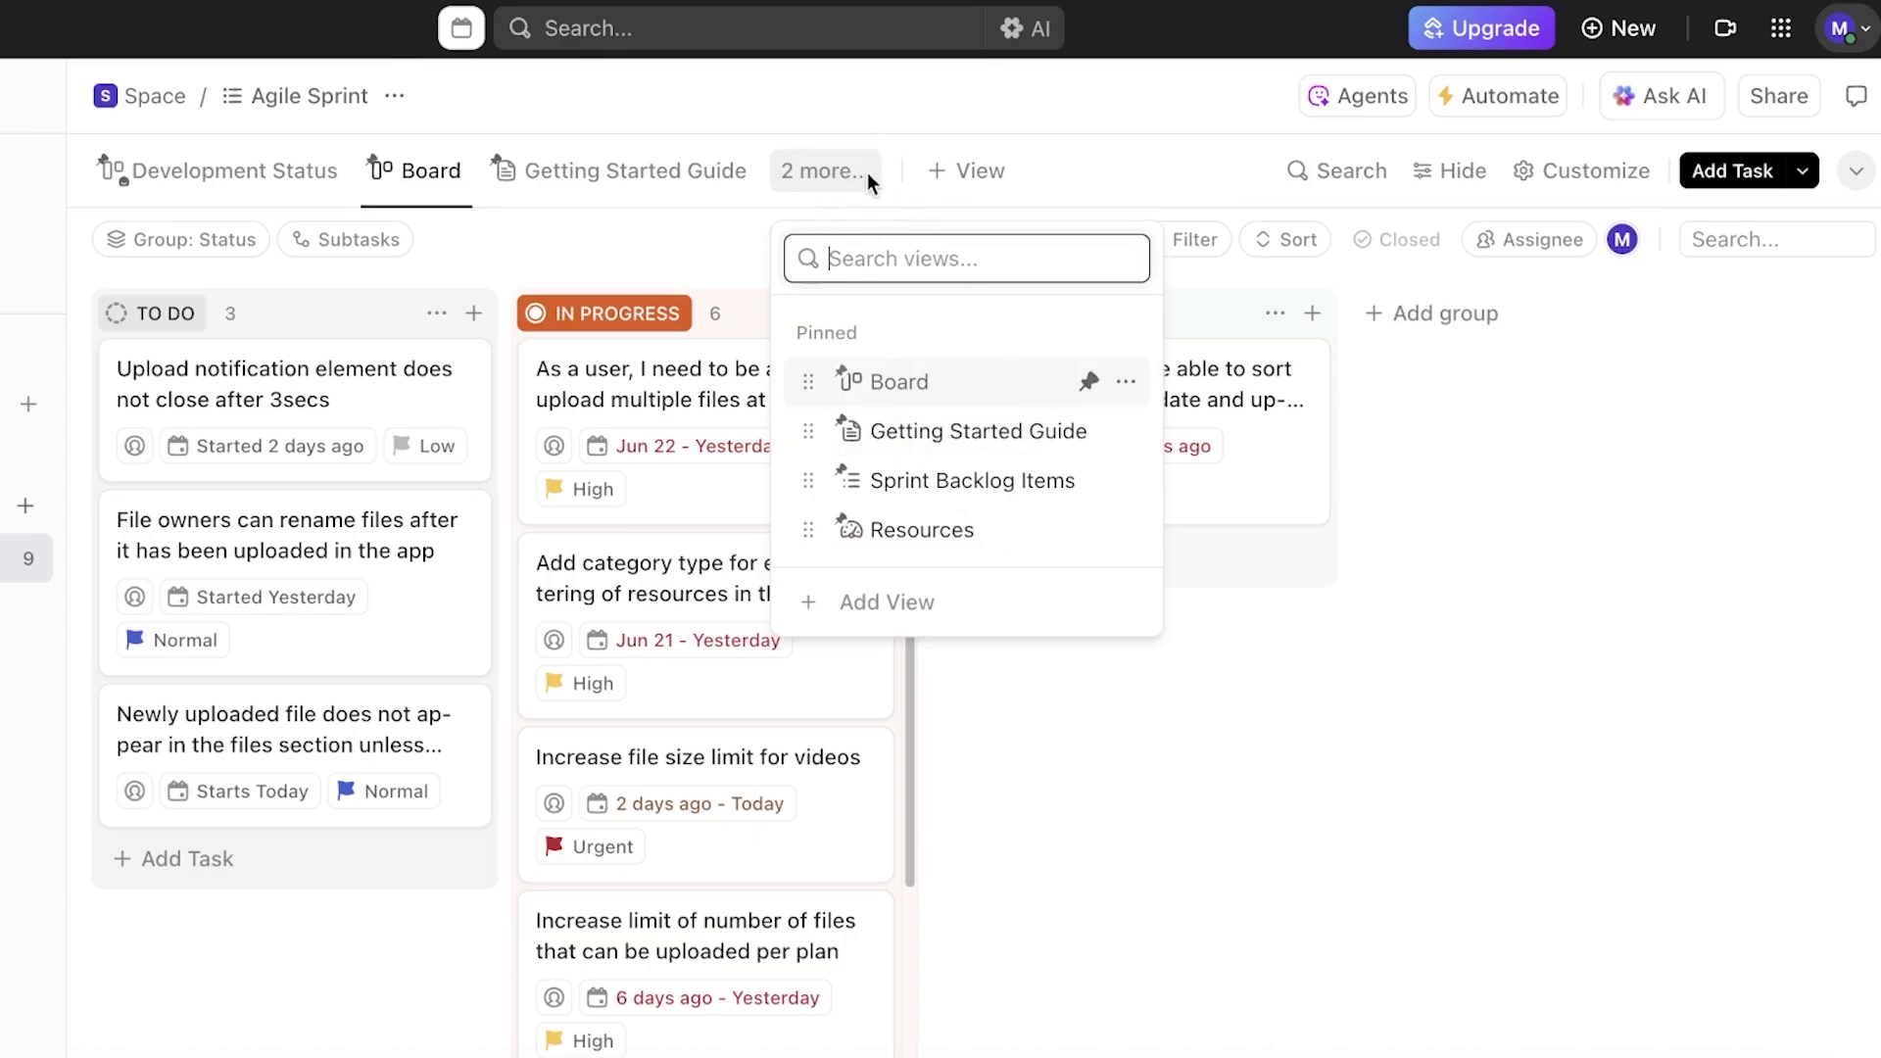
left_click(865, 482)
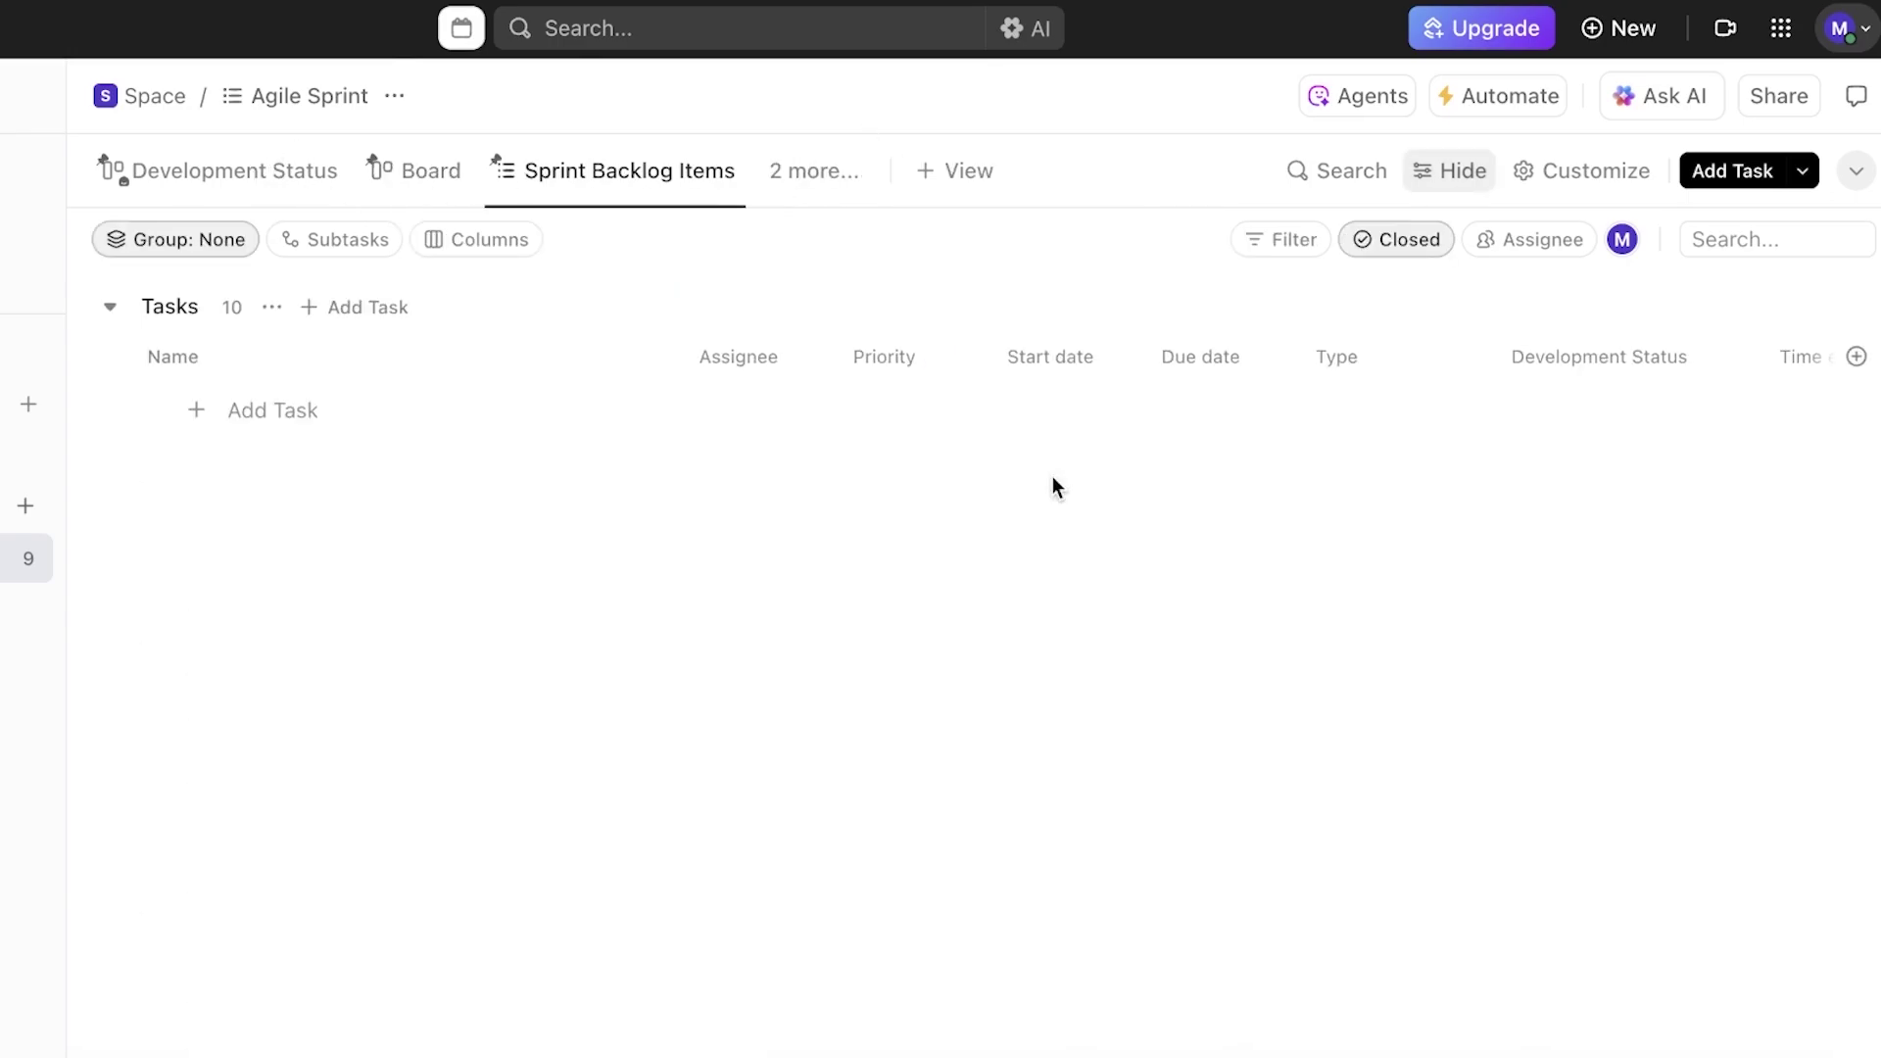
left_click(203, 178)
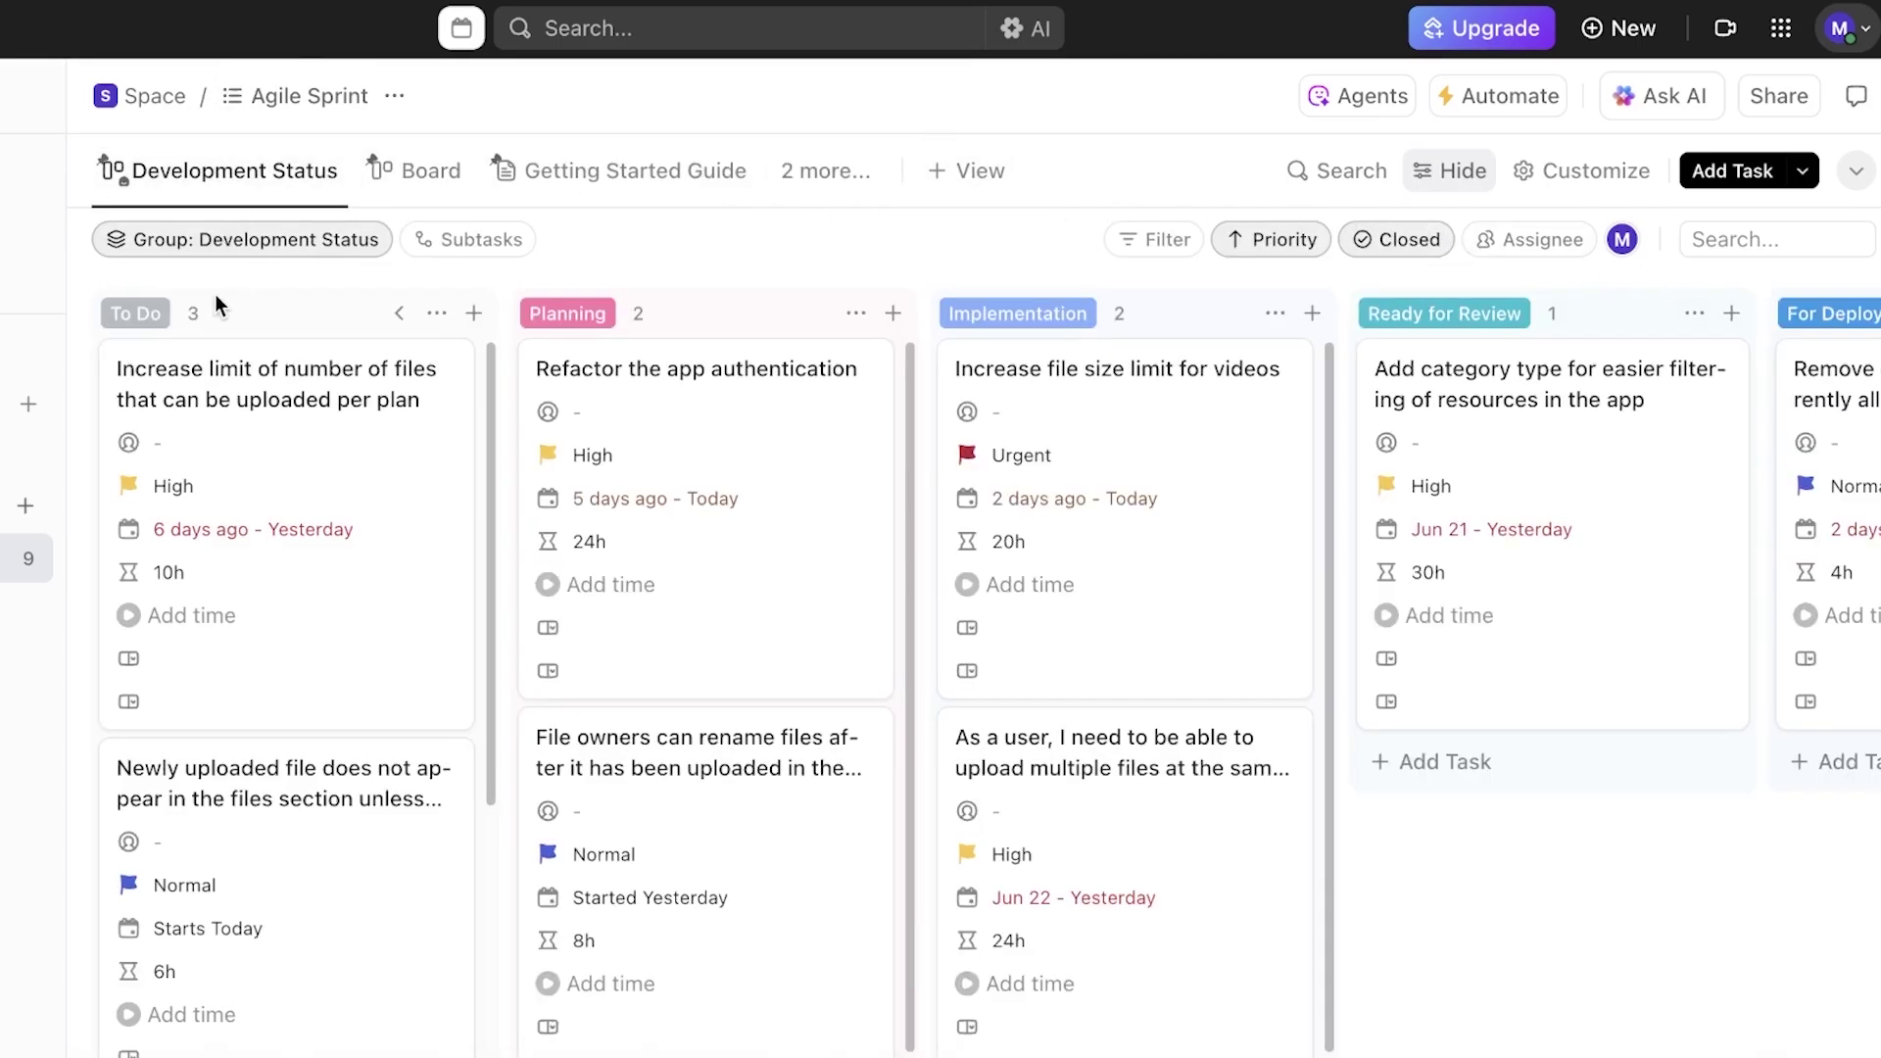
Scroll the Development Status board, then switch to the Board view
scroll(307, 592, "down", 4)
scroll(559, 576, "down", 1)
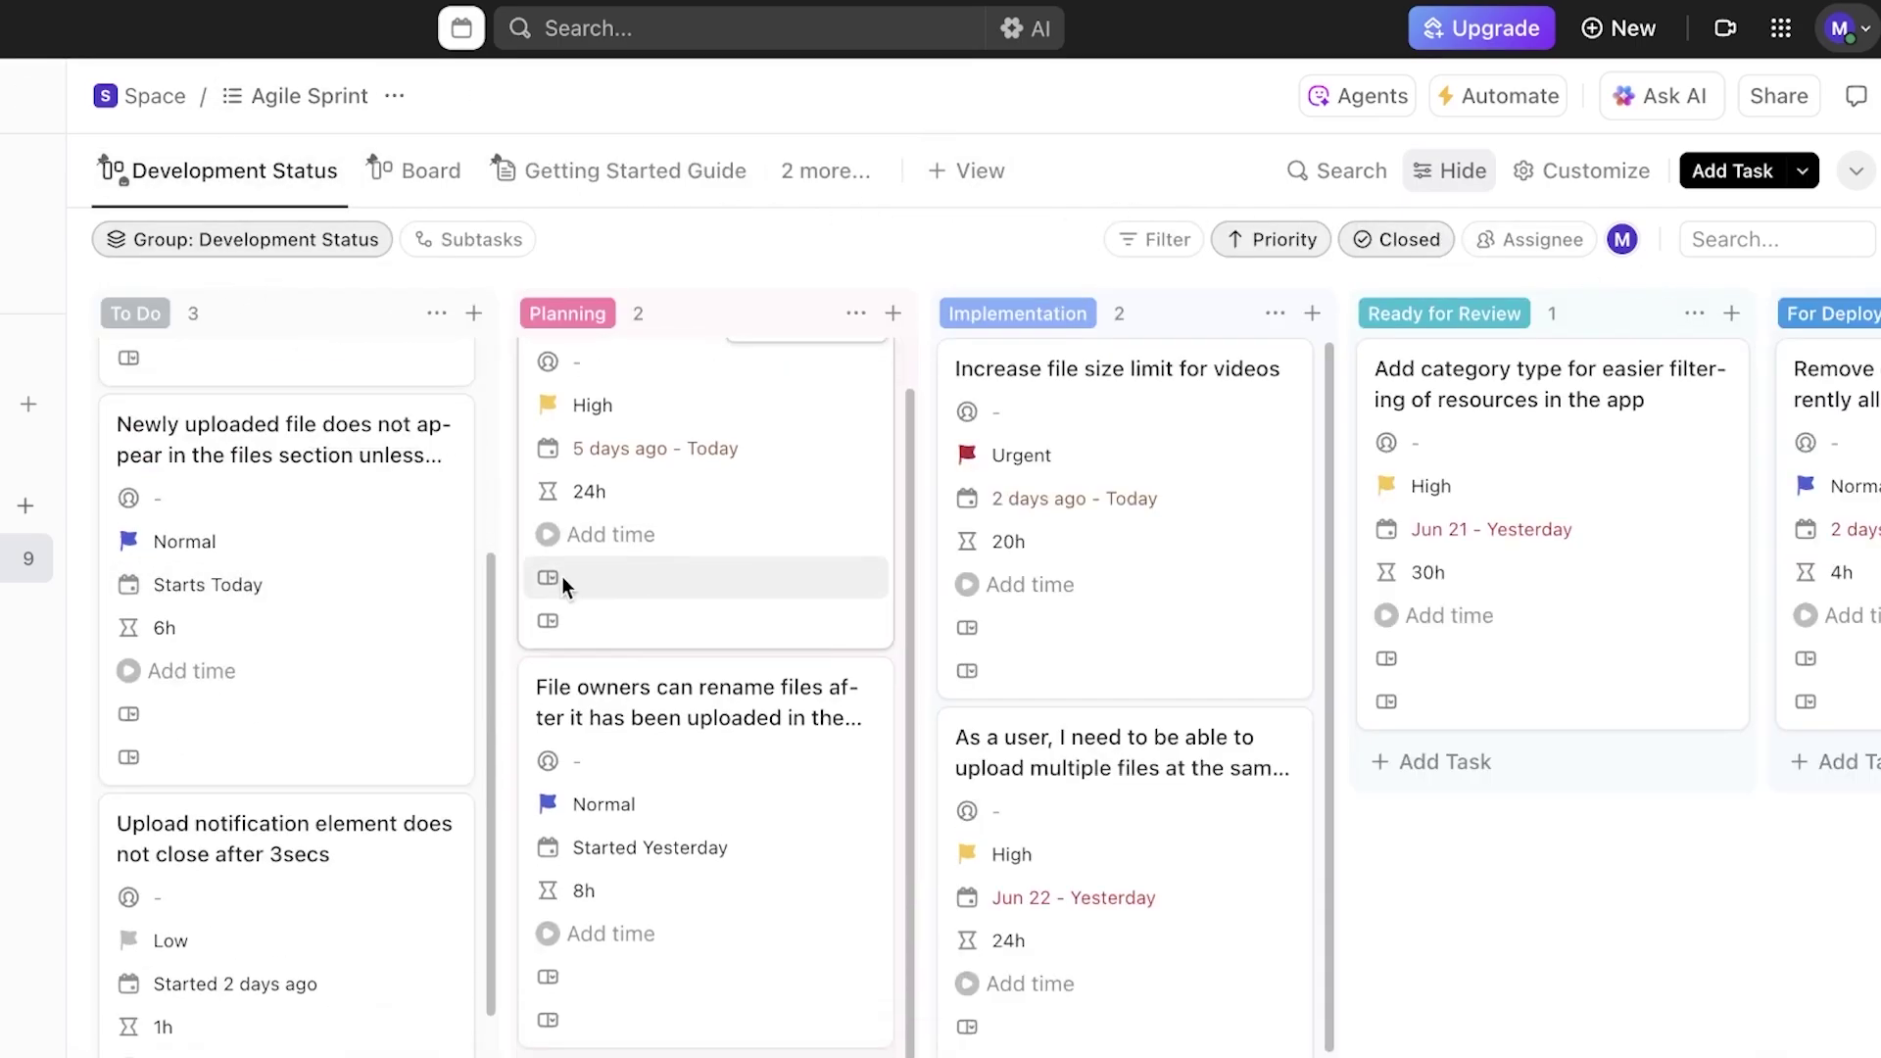
scroll(760, 568, "up", 1)
scroll(470, 519, "up", 4)
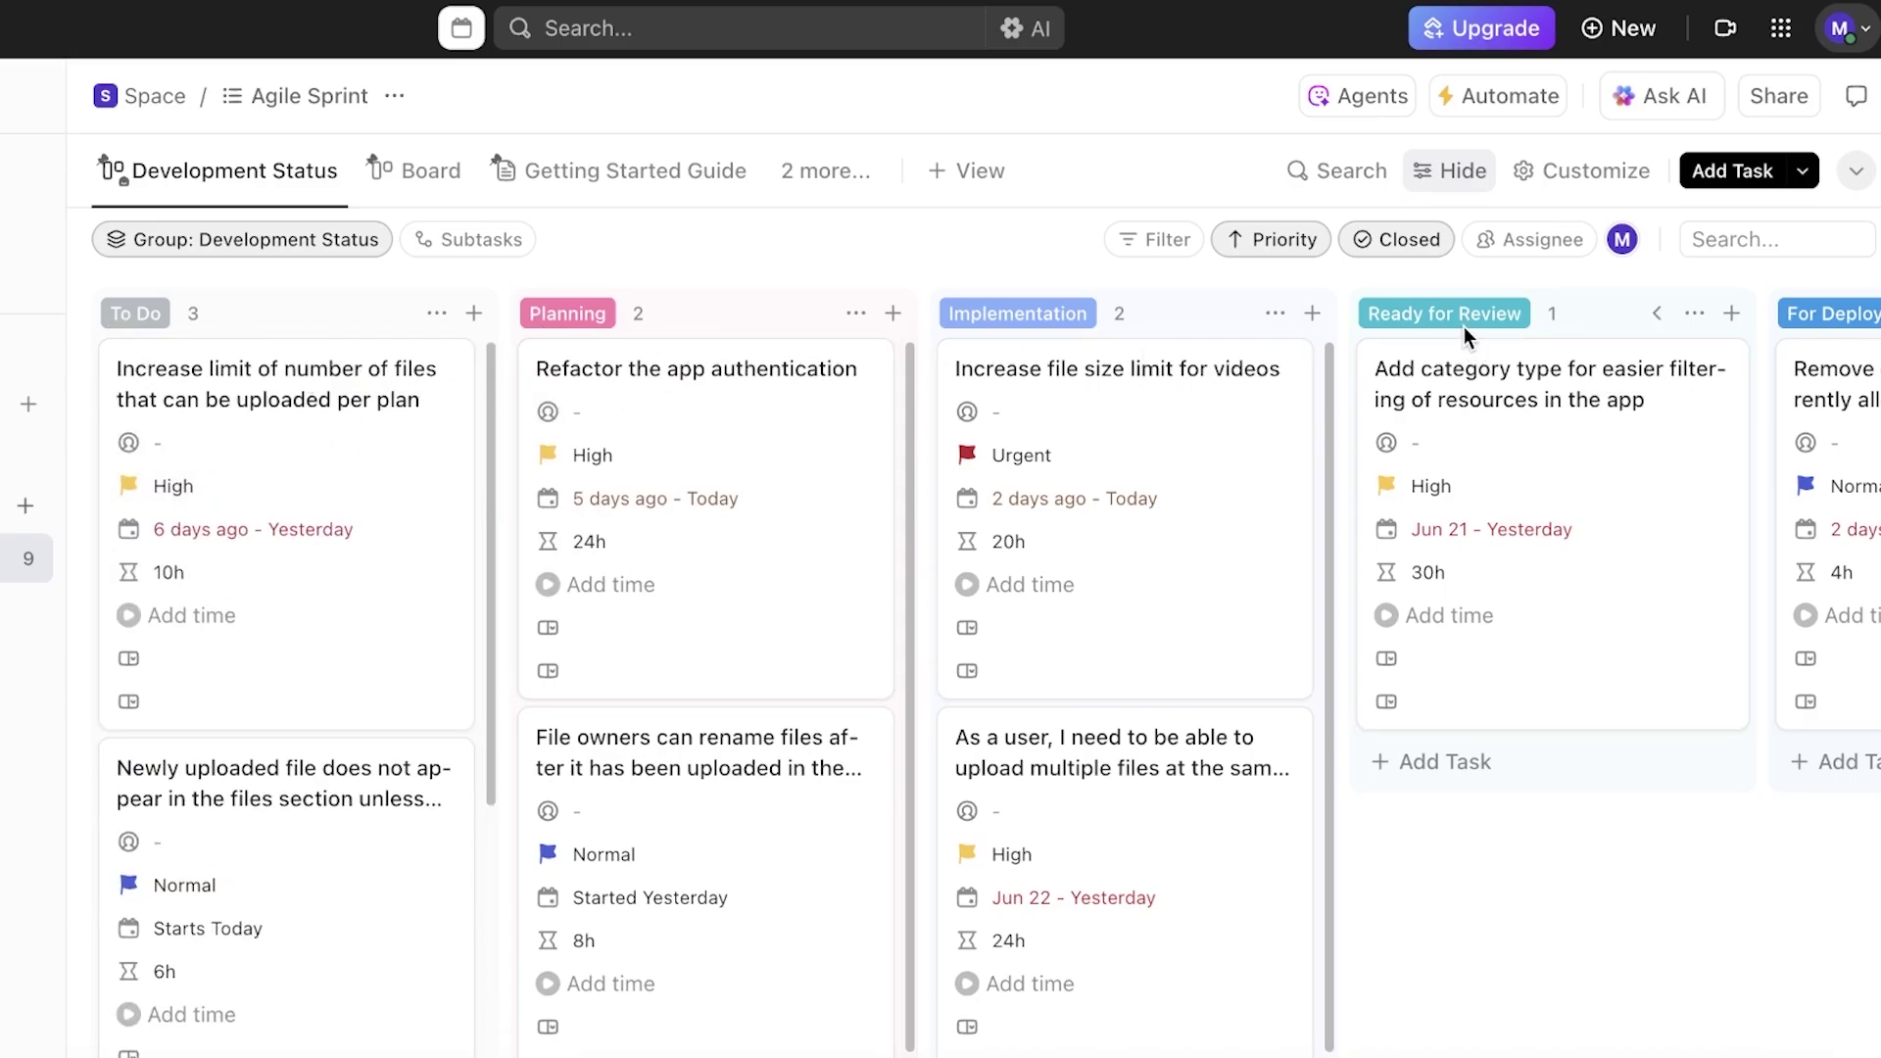
left_click(384, 184)
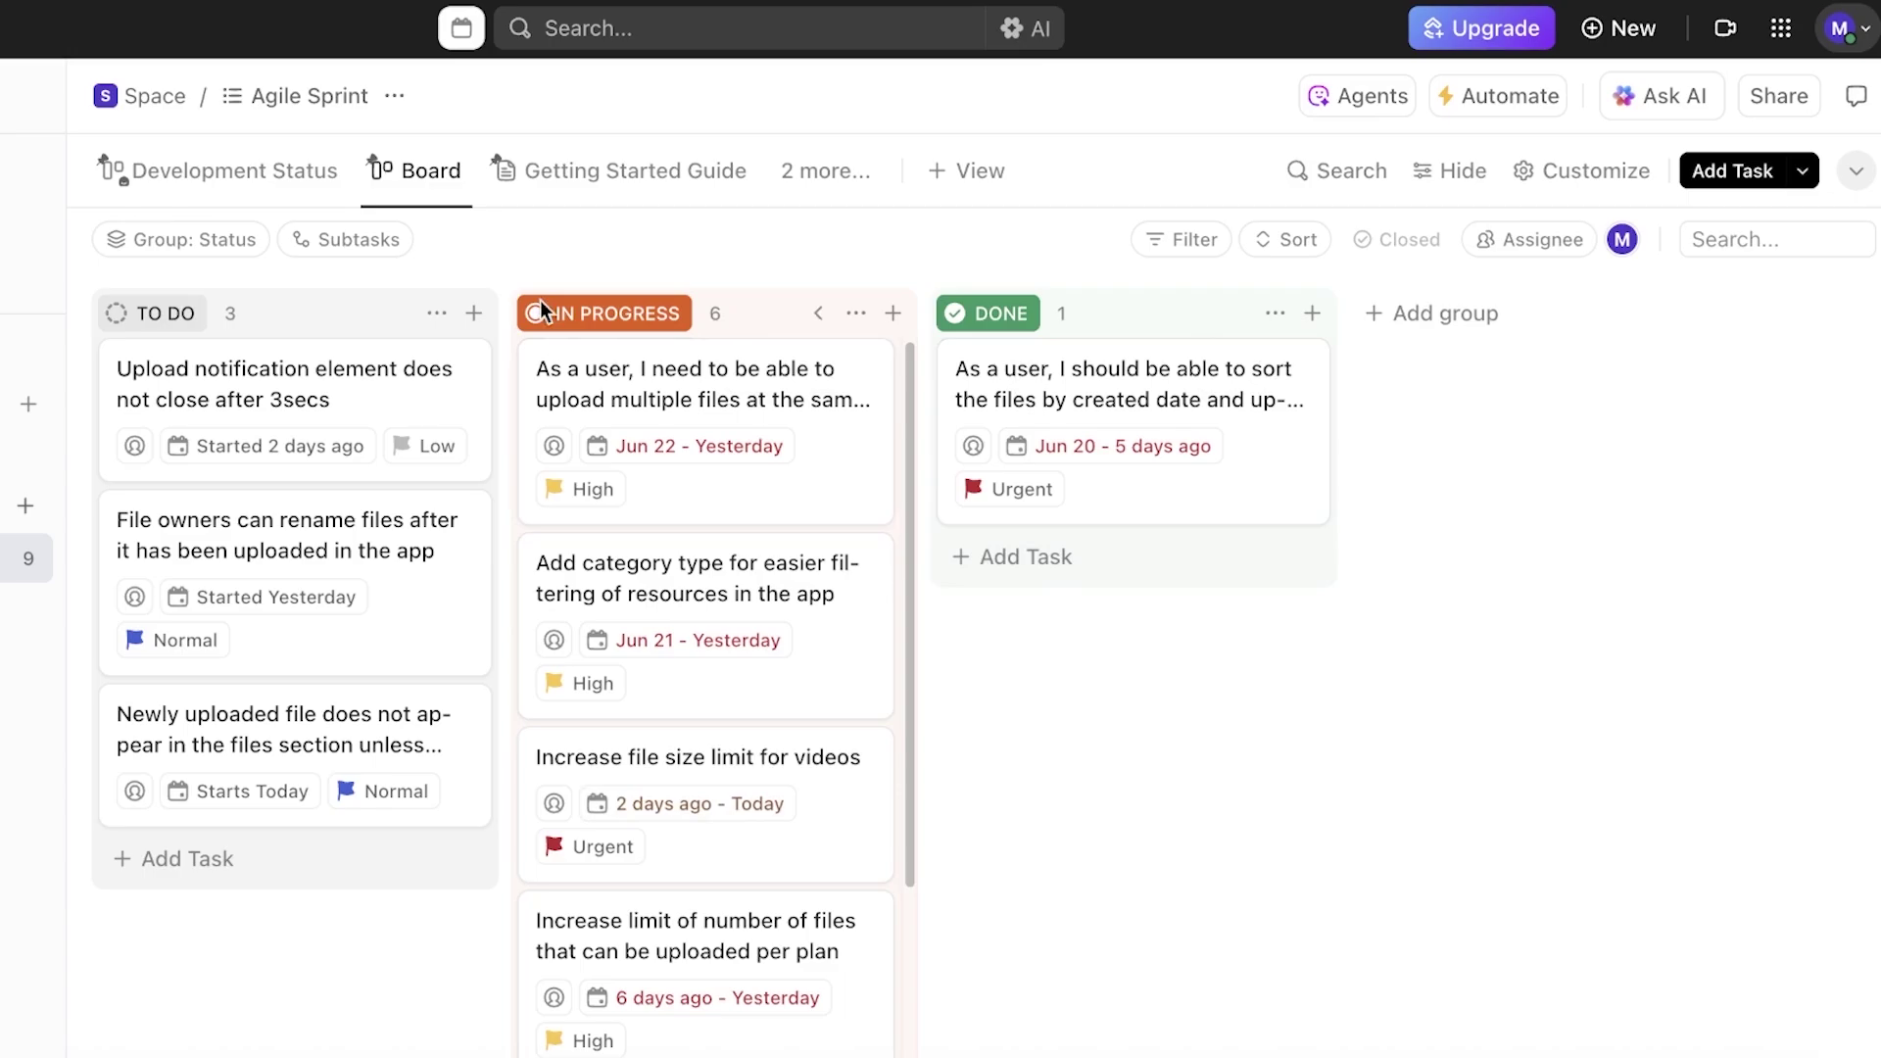
Drag the Getting Started Guide tab next to Development Status and scroll through the guide
left_click(561, 191)
left_click_drag(579, 180, 411, 186)
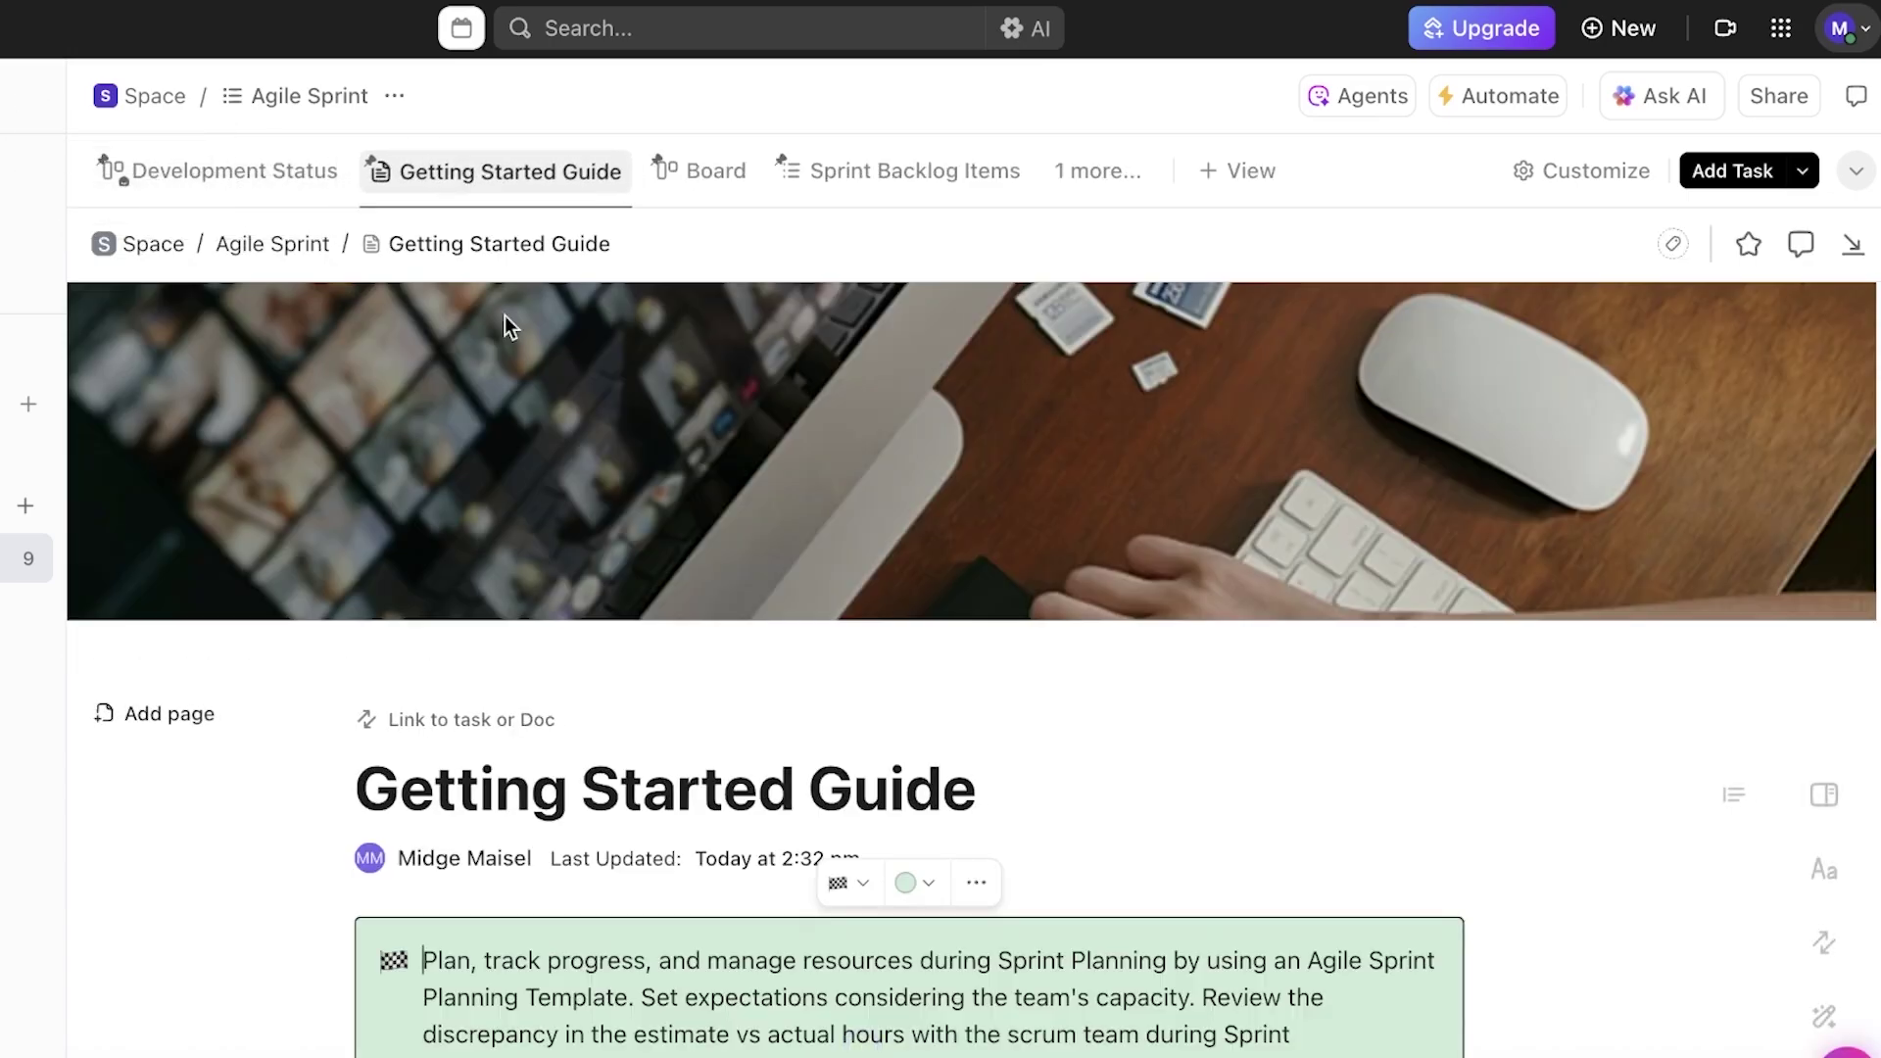
scroll(627, 476, "down", 15)
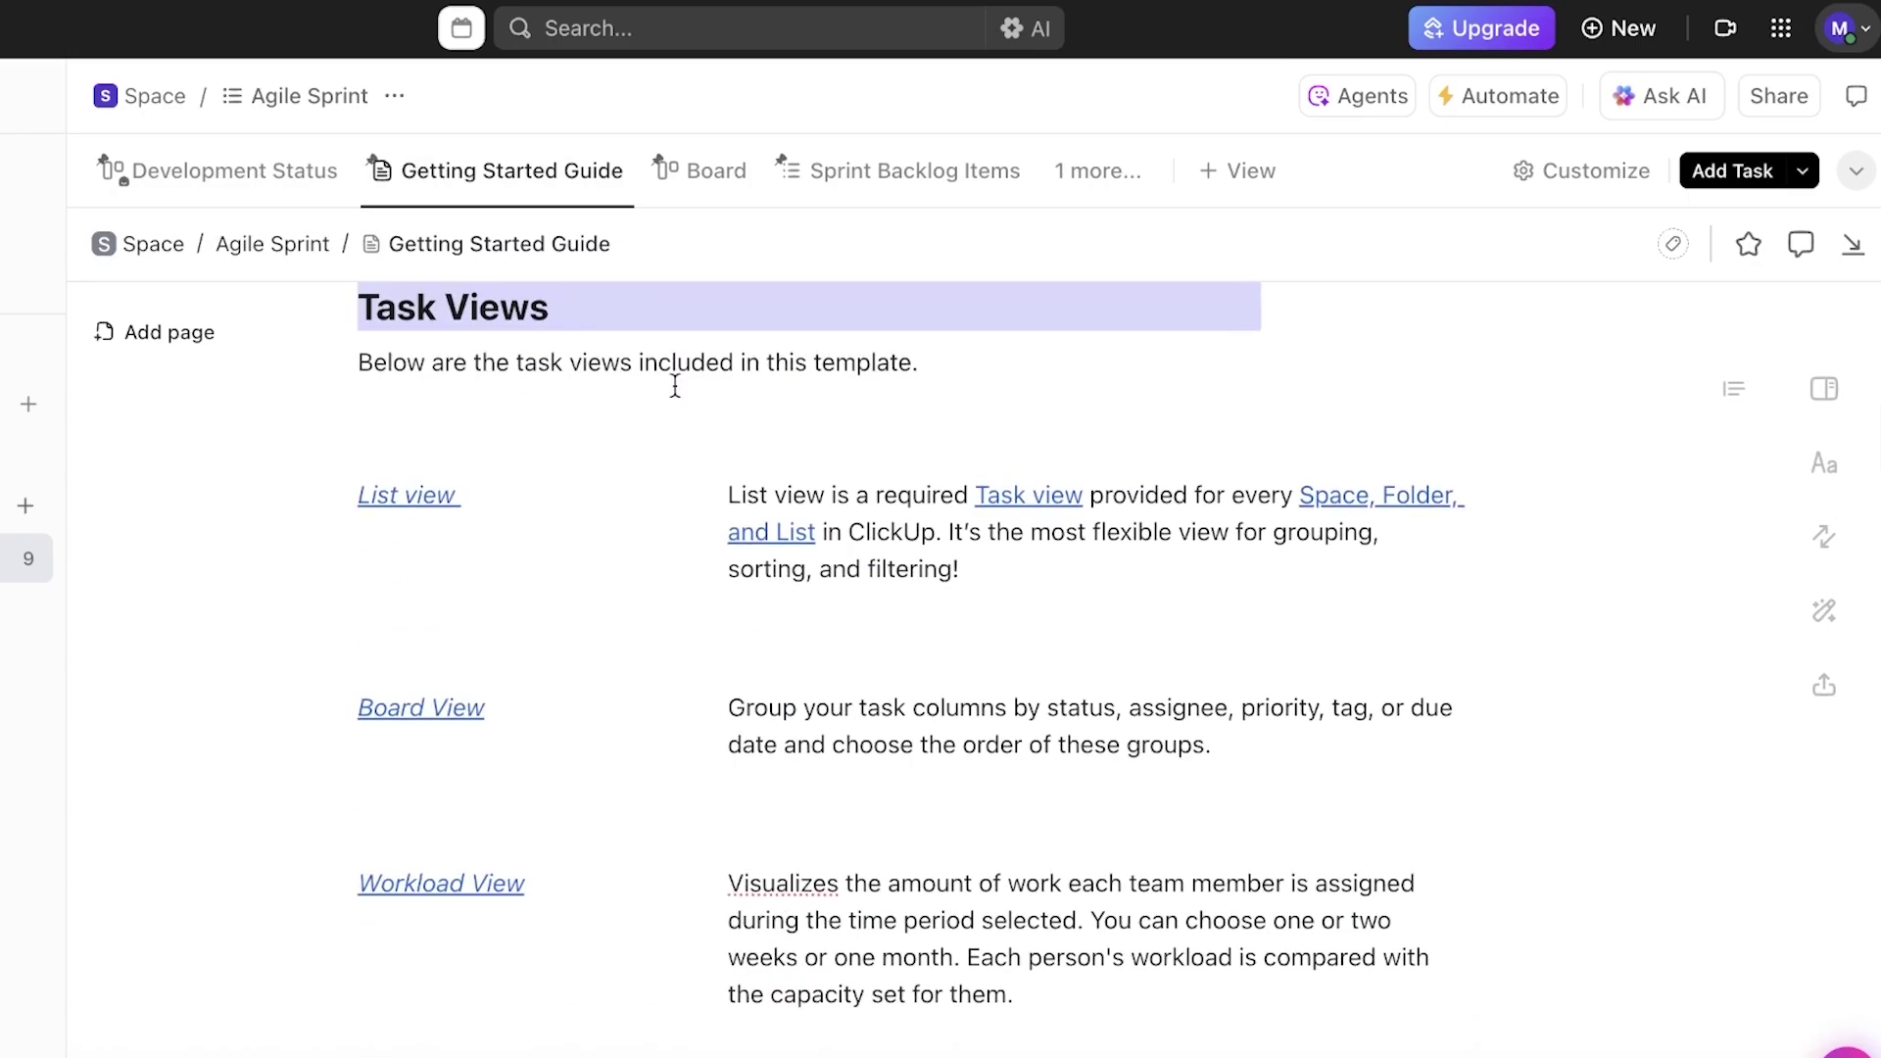
scroll(944, 411, "down", 8)
scroll(869, 663, "up", 15)
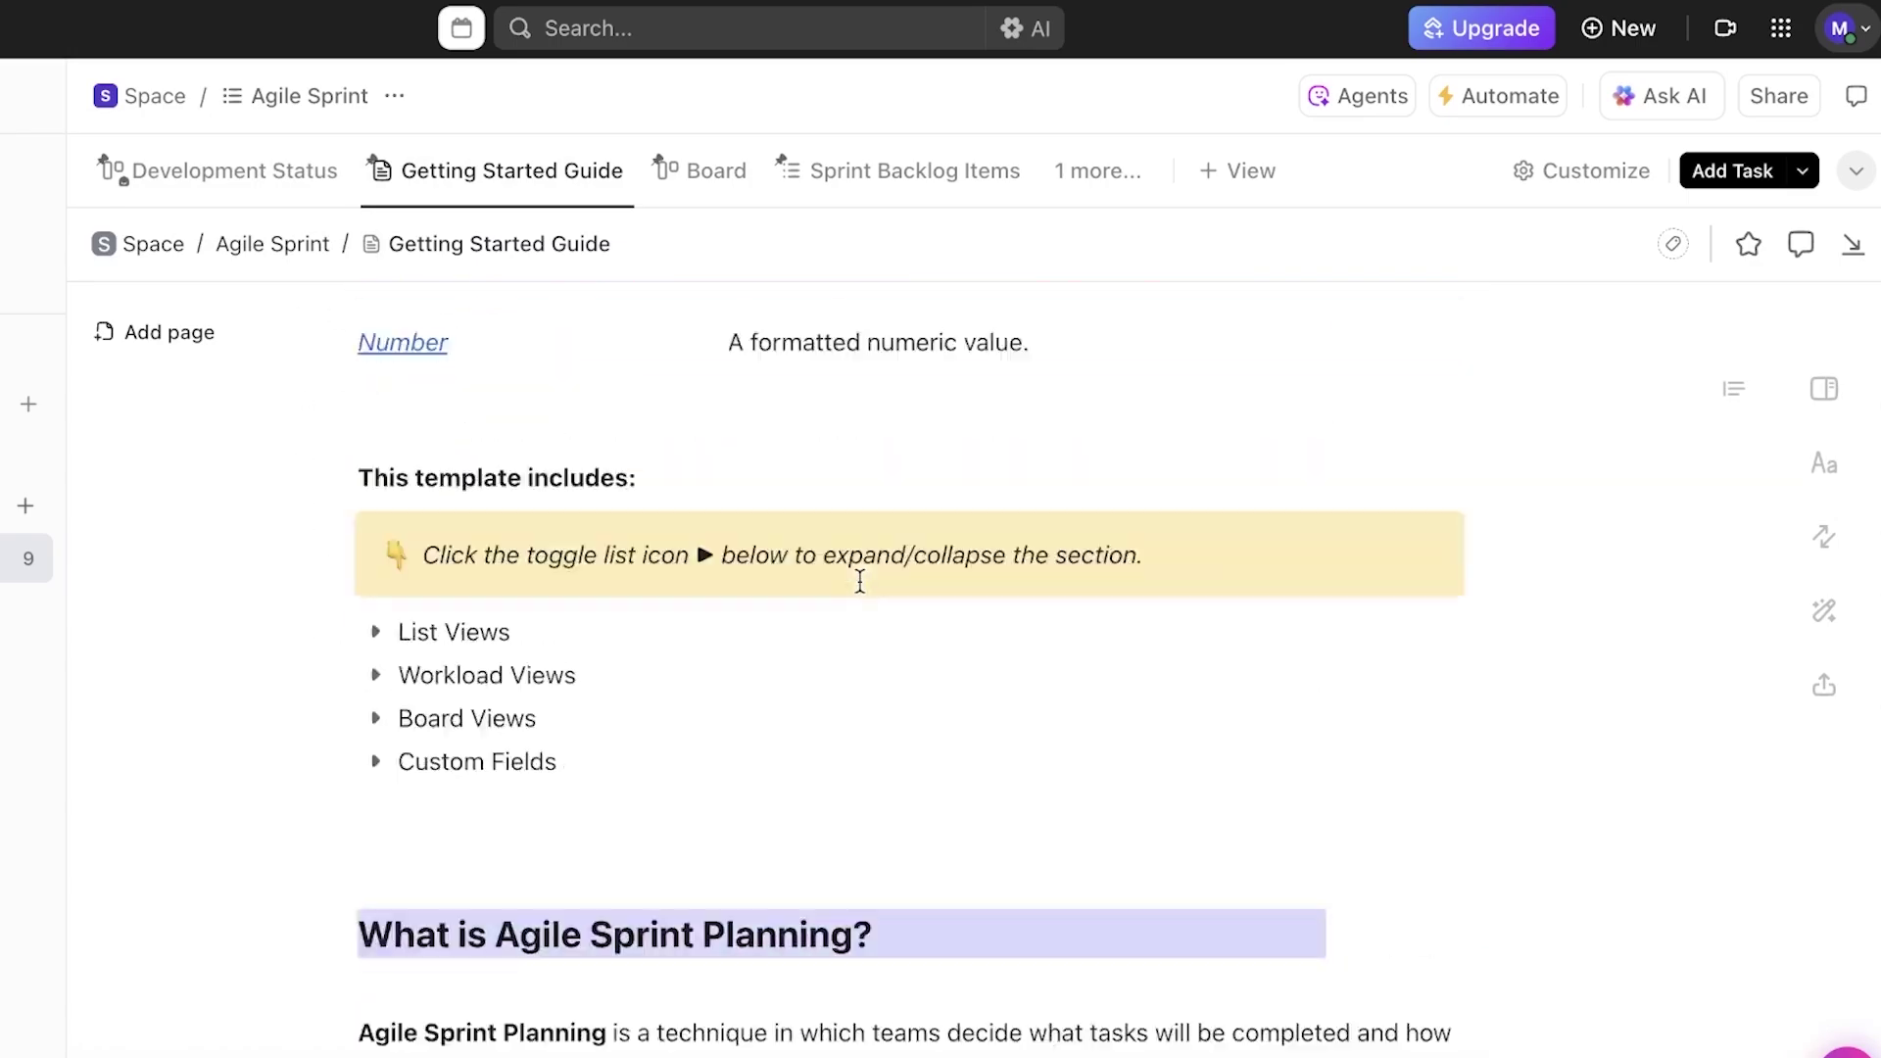
left_click(587, 177)
Delete the Getting Started Guide view and re-pin Sprint Backlog Items between Board and Resources
left_click(466, 783)
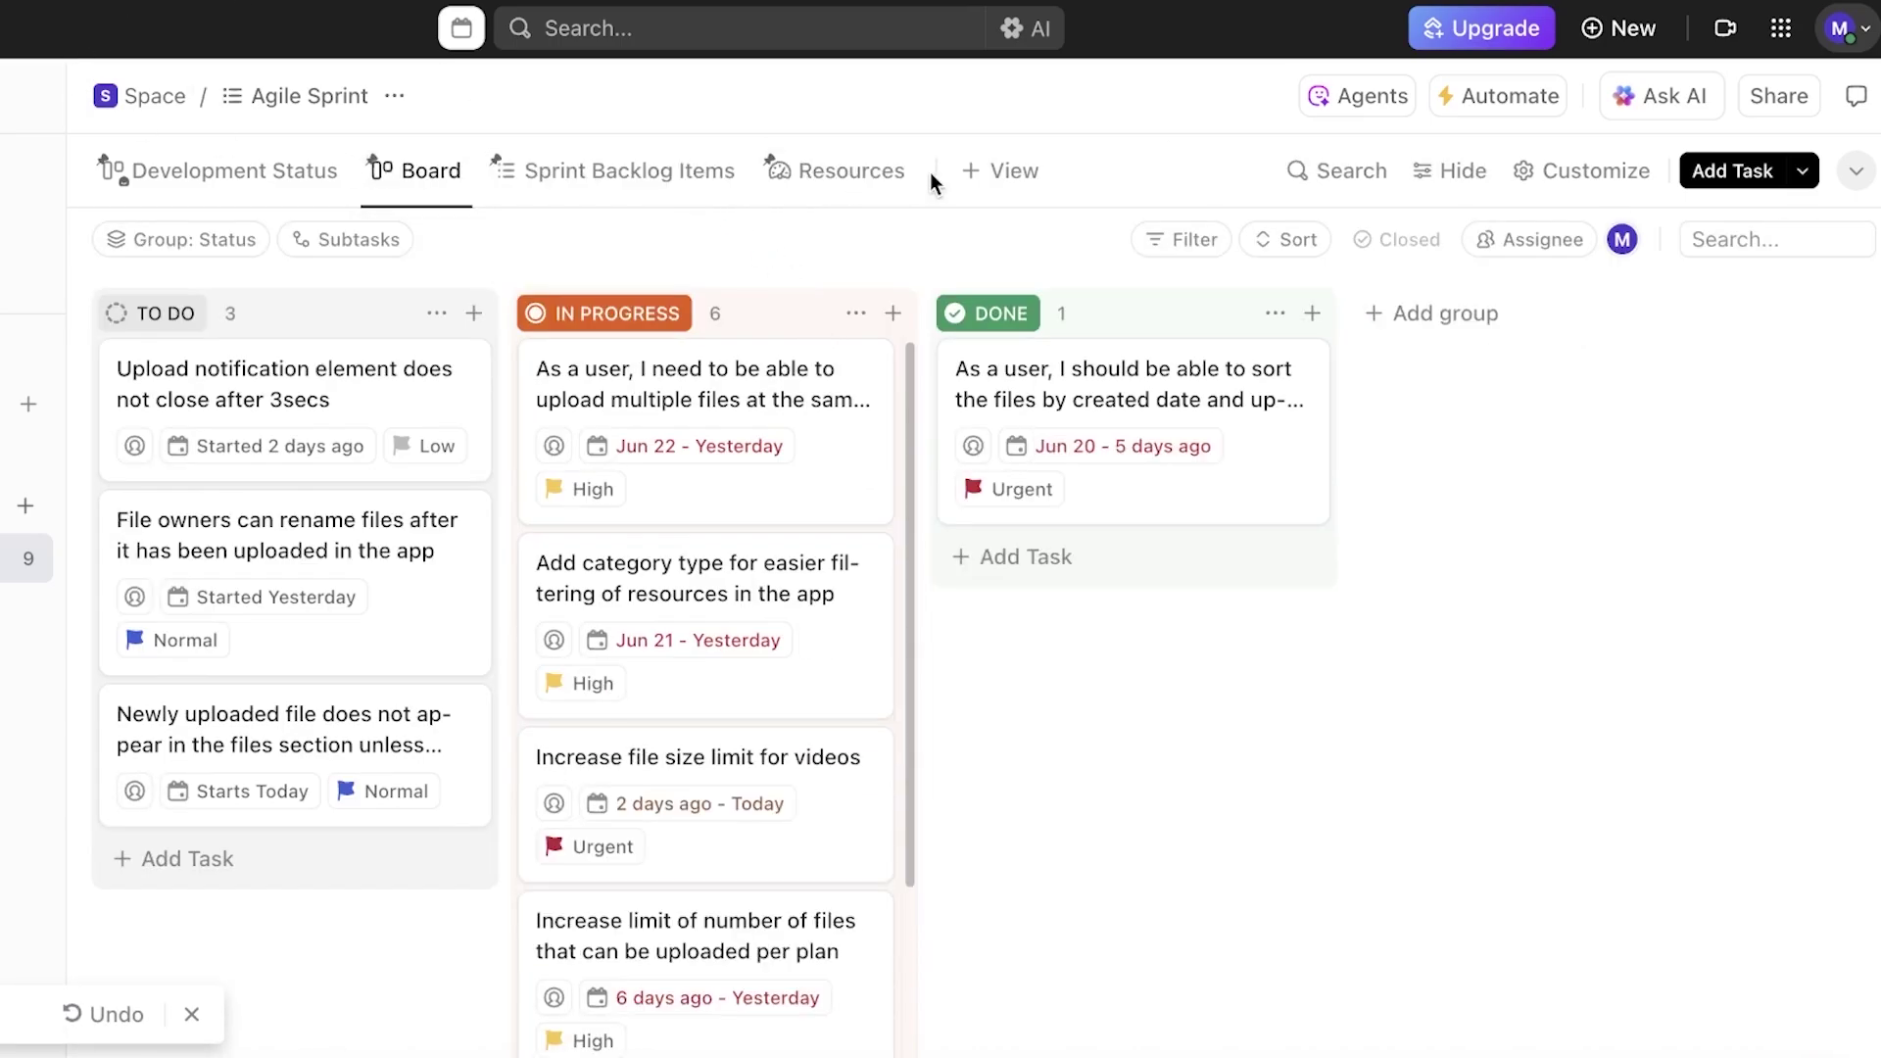
left_click(873, 172)
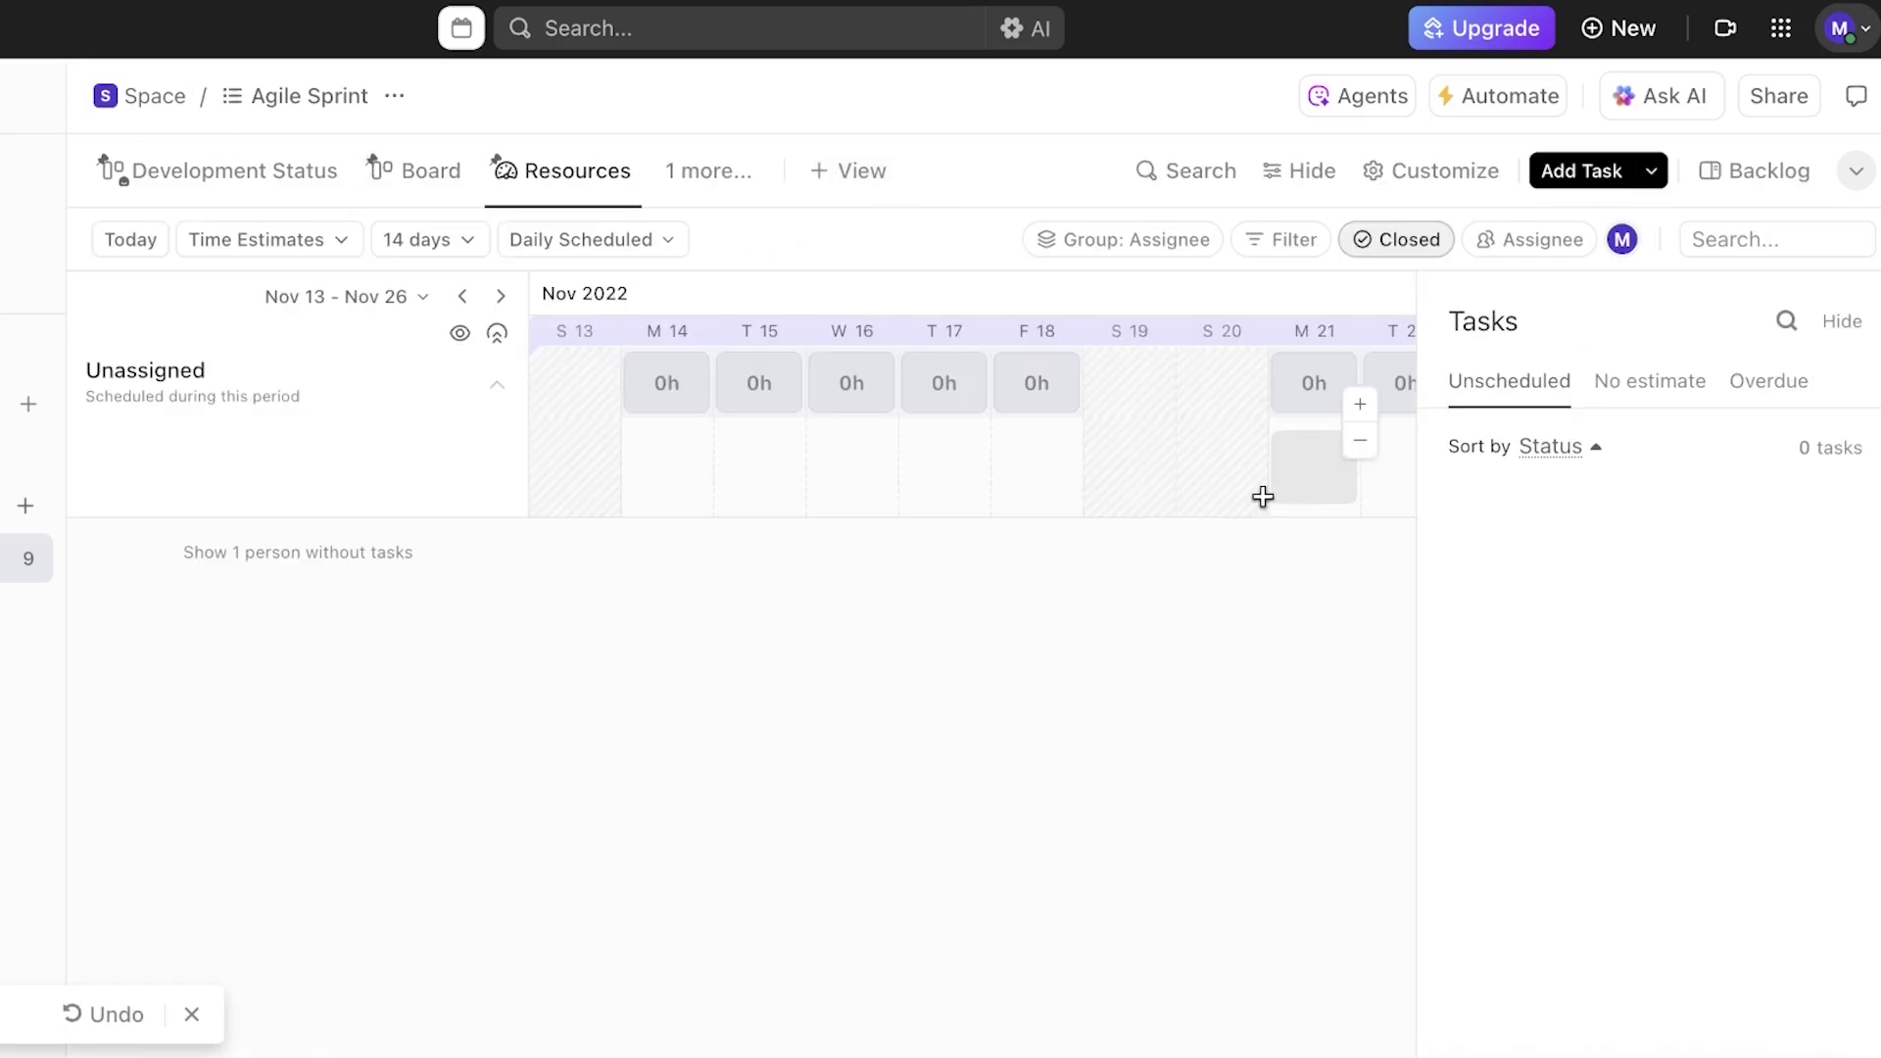
left_click(722, 186)
left_click(973, 432)
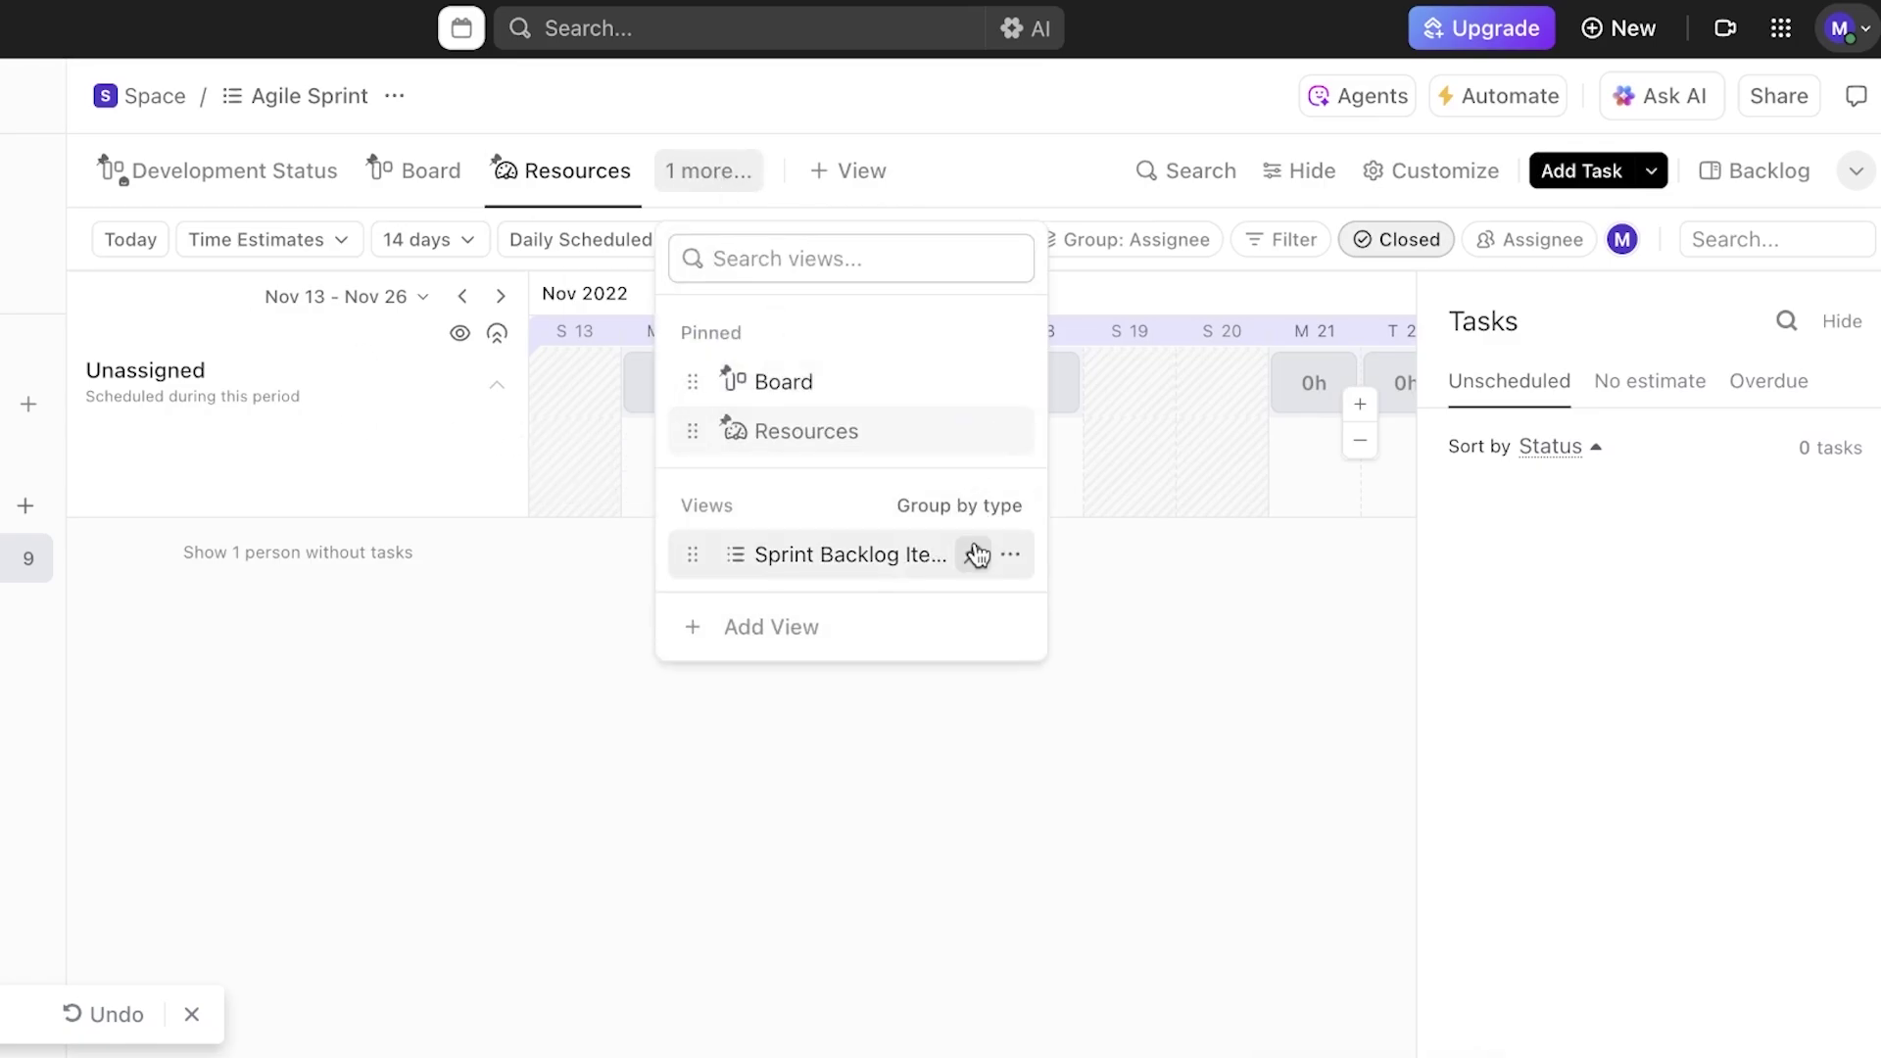
left_click(976, 555)
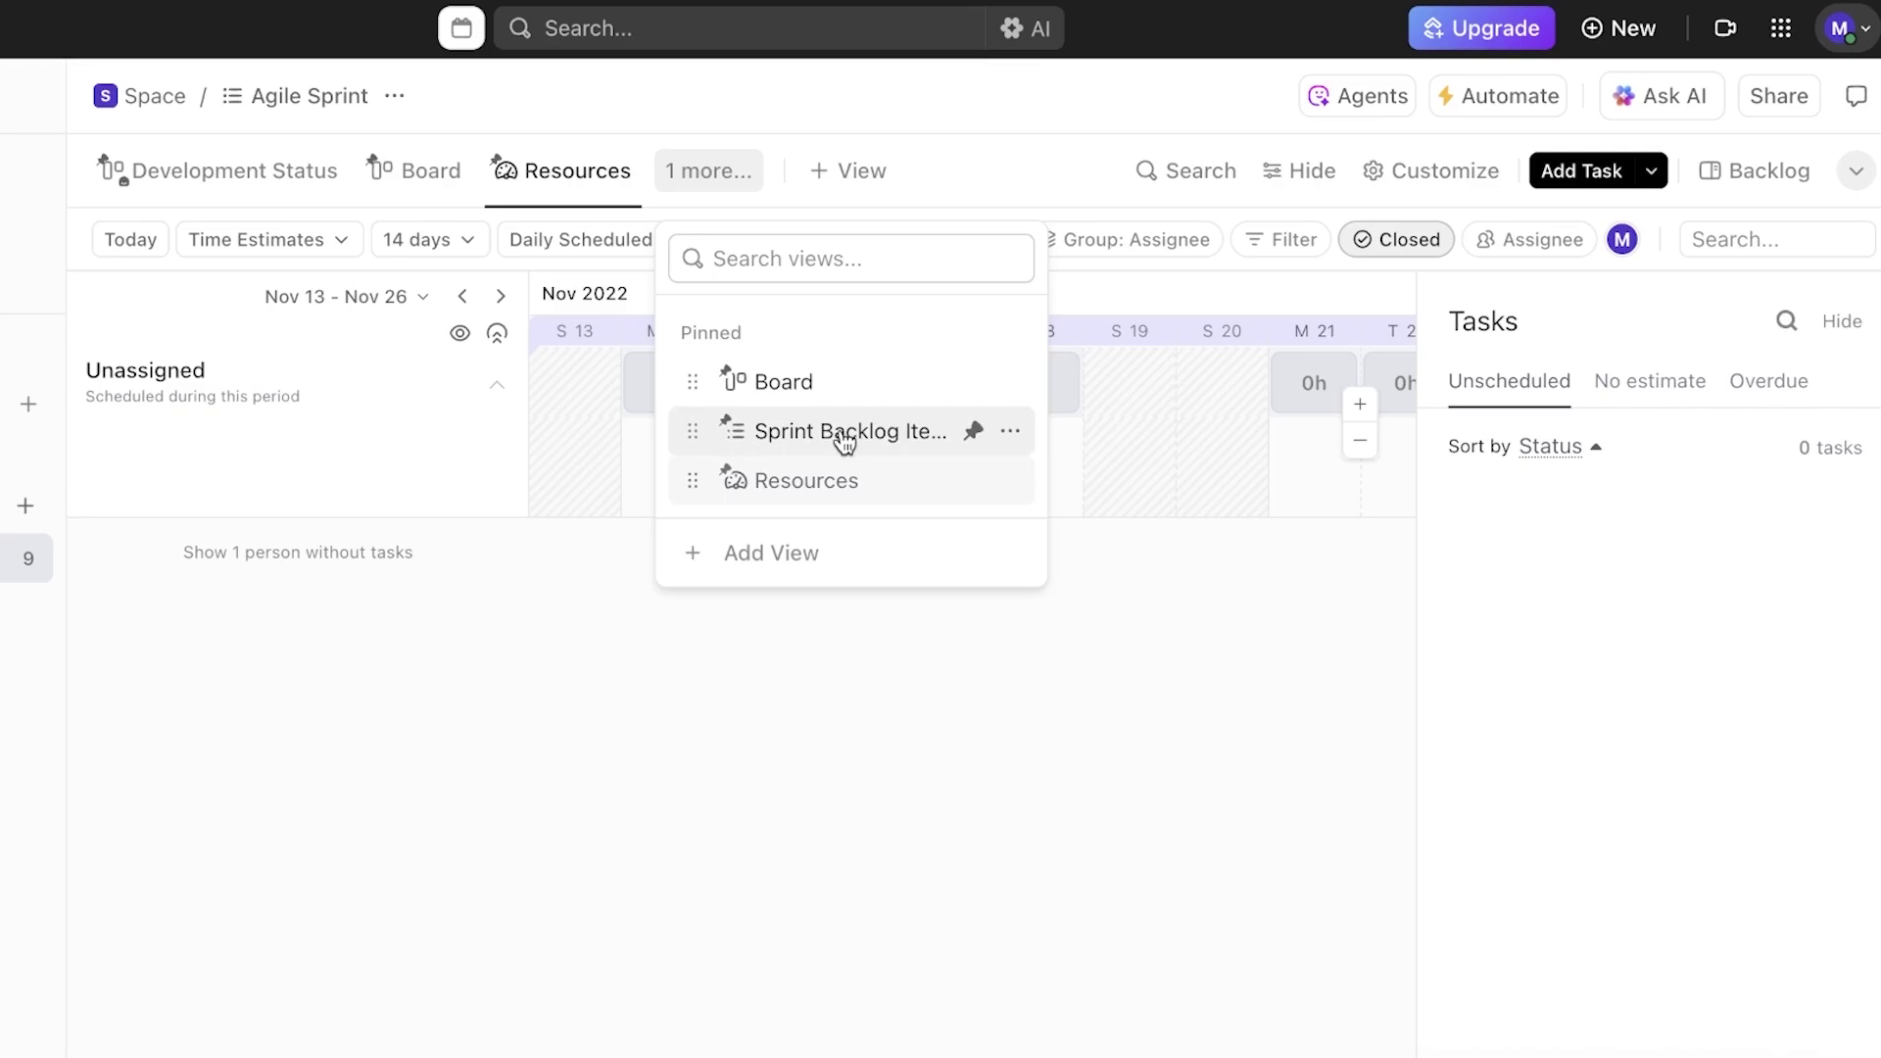
Inspect the Sprint Backlog Items tasks without changes, then return to the Development Status board
left_click(842, 438)
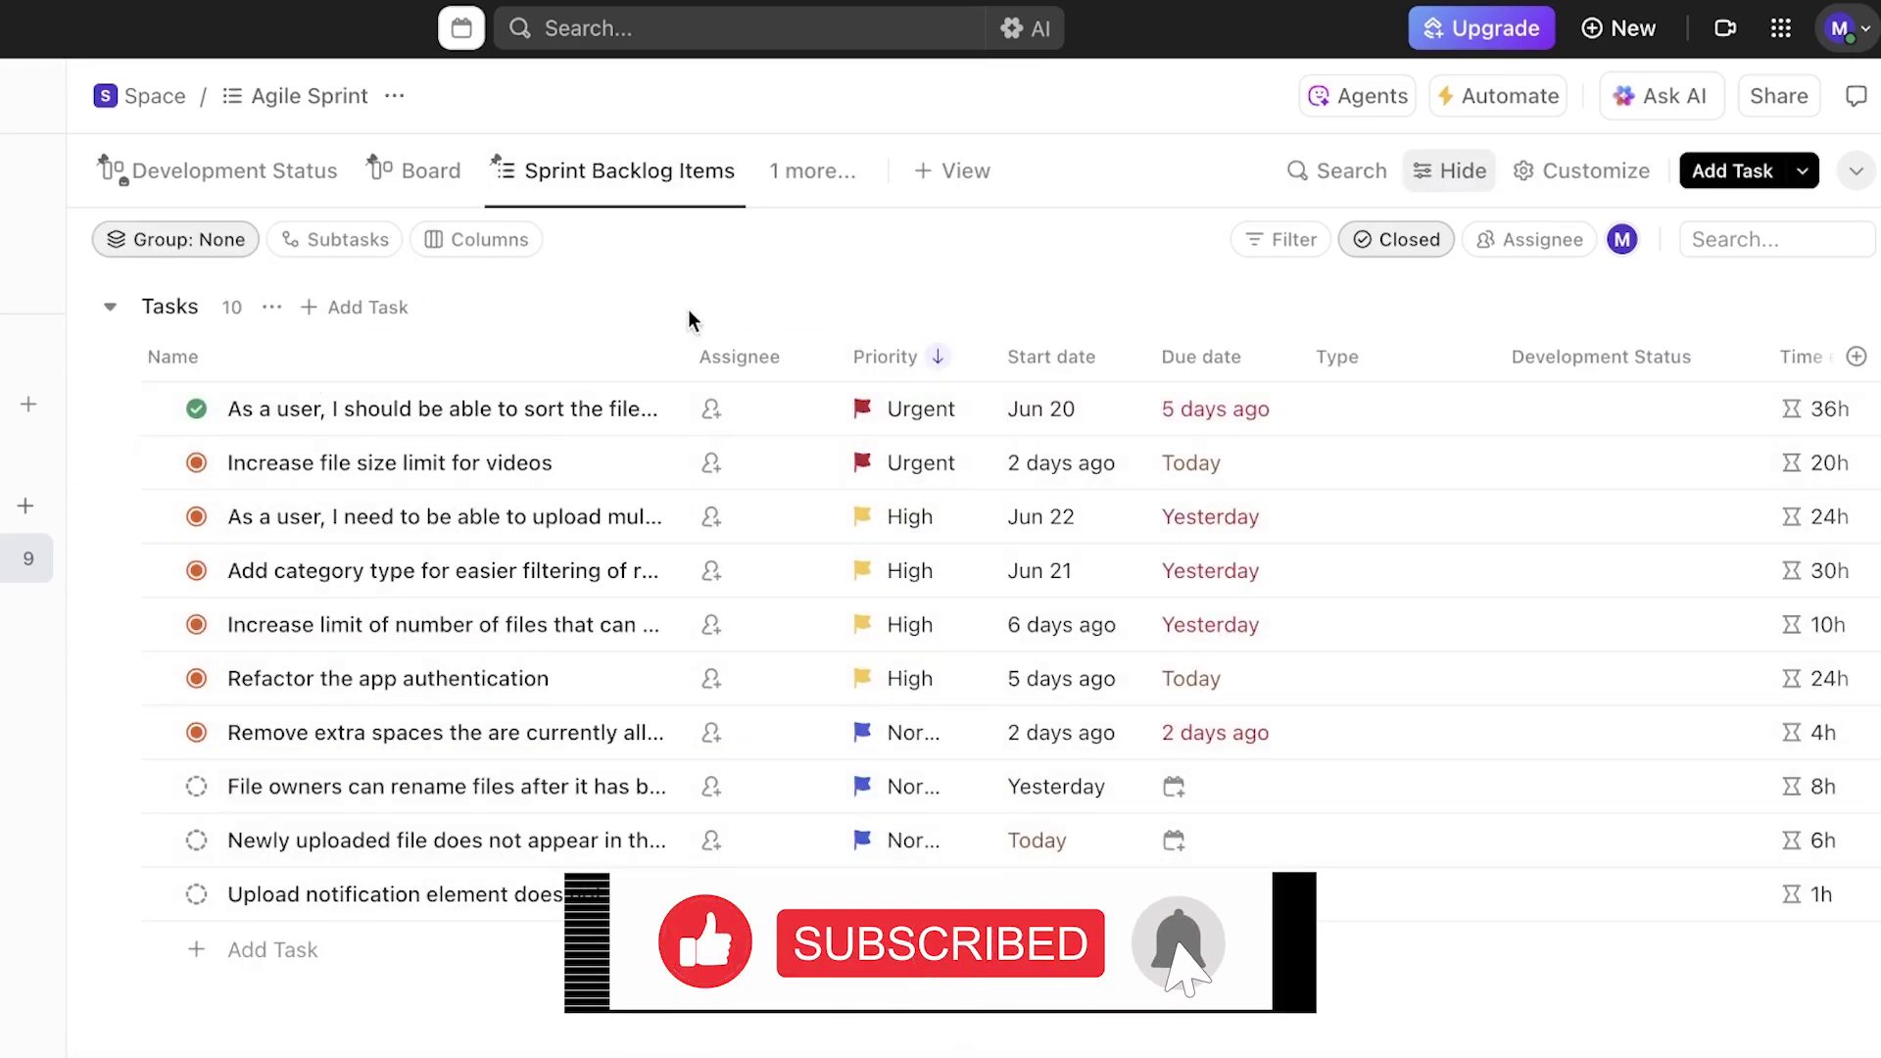
left_click(316, 517)
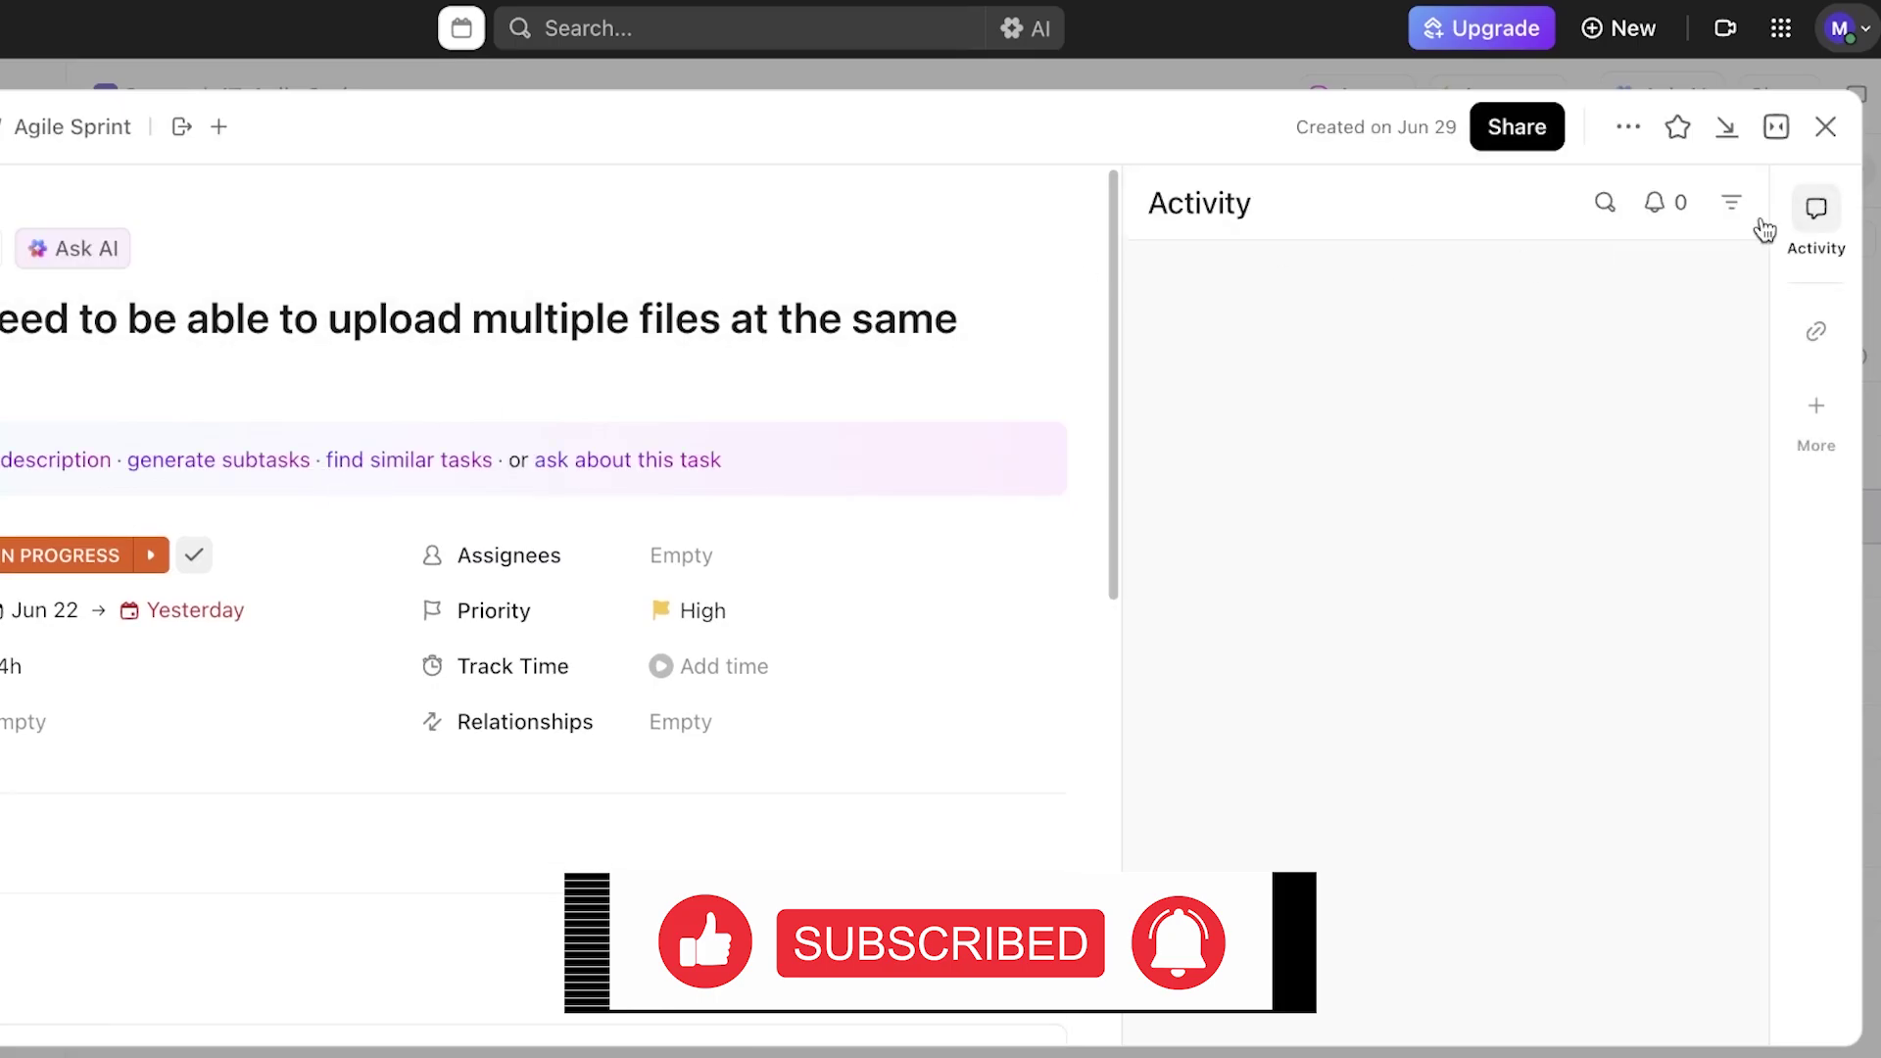
left_click(1825, 126)
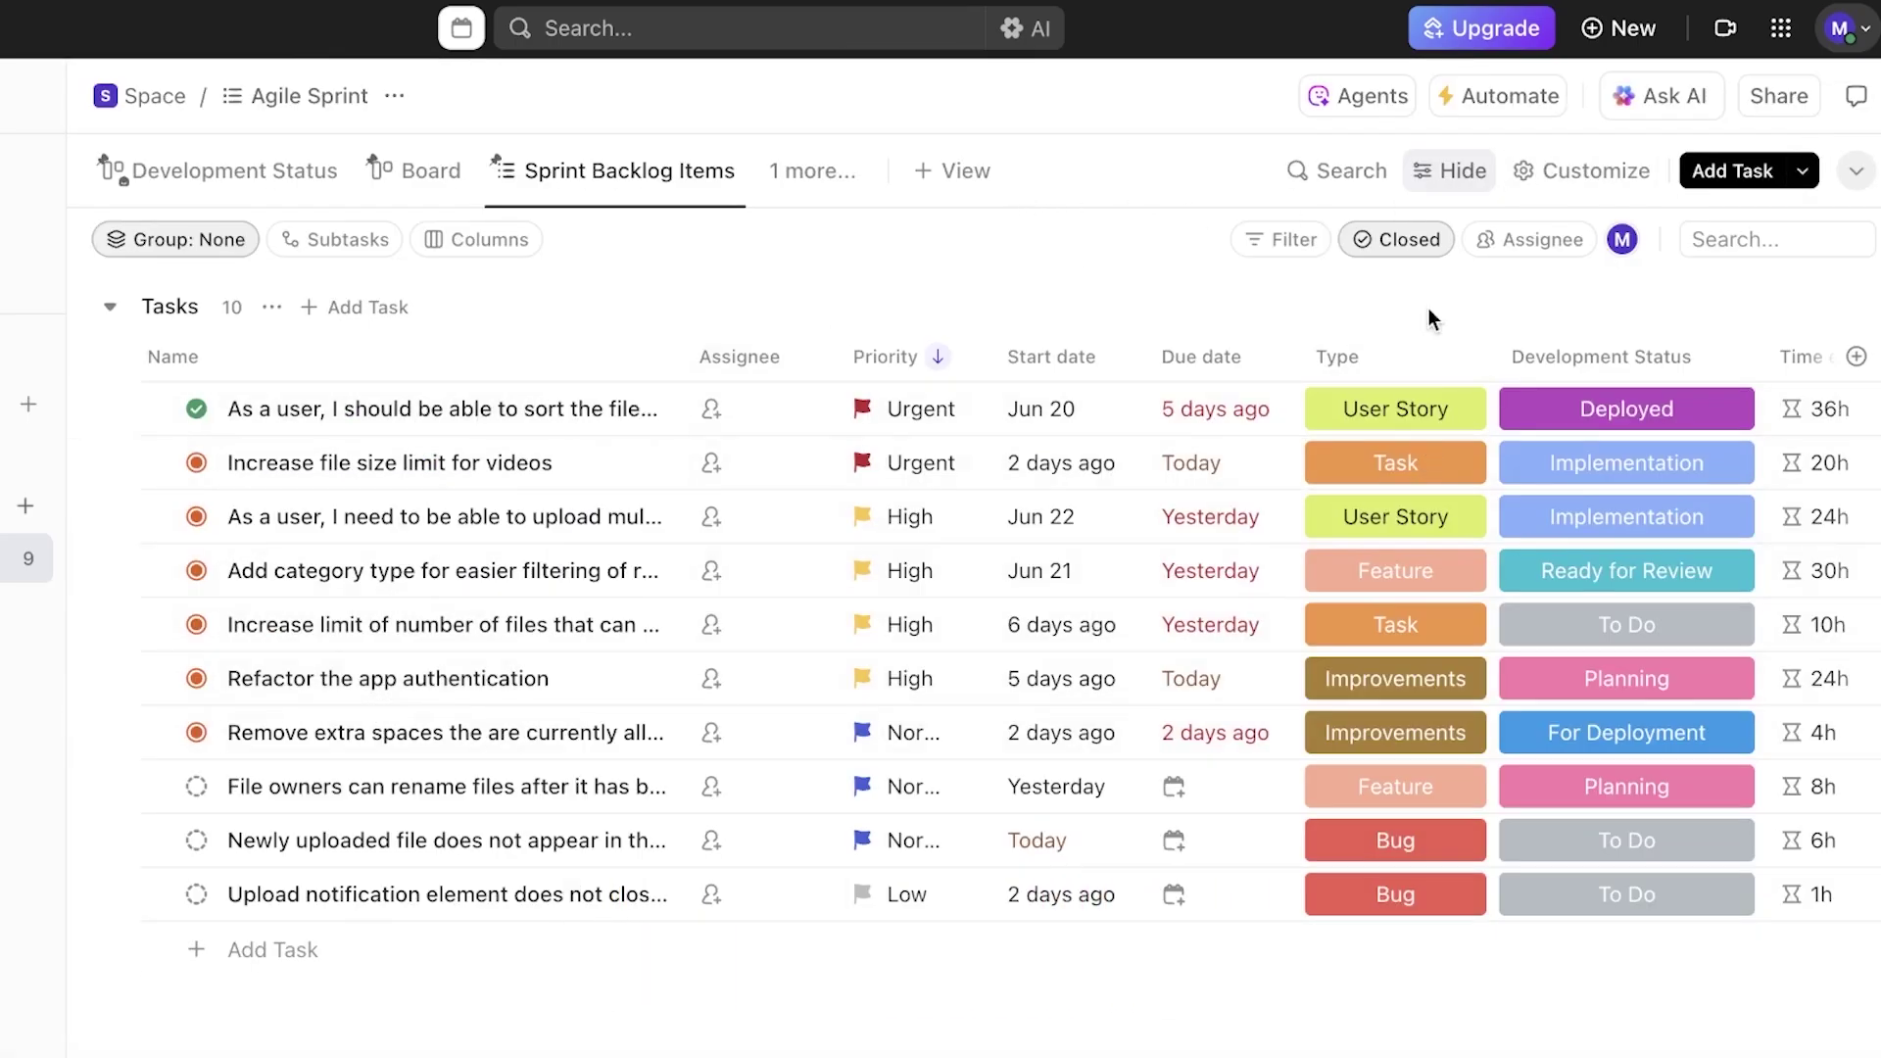
left_click(1349, 398)
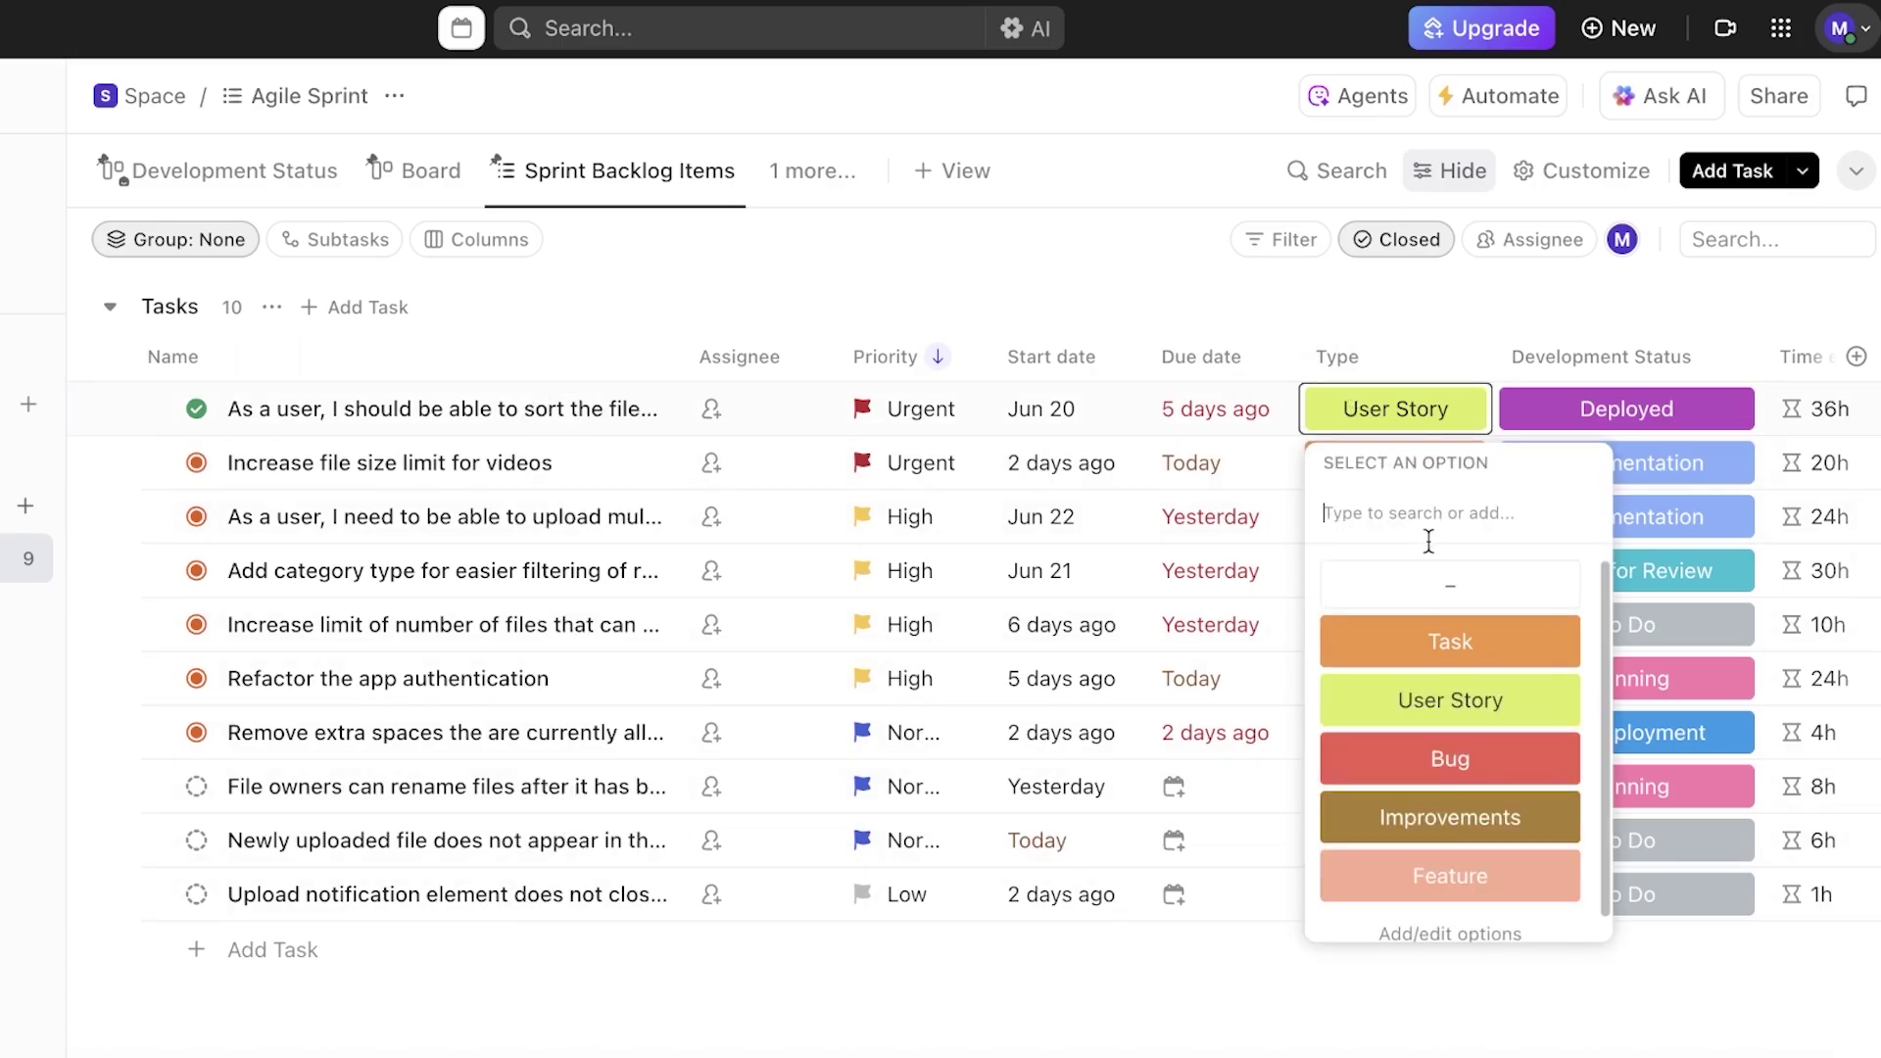
left_click(1127, 336)
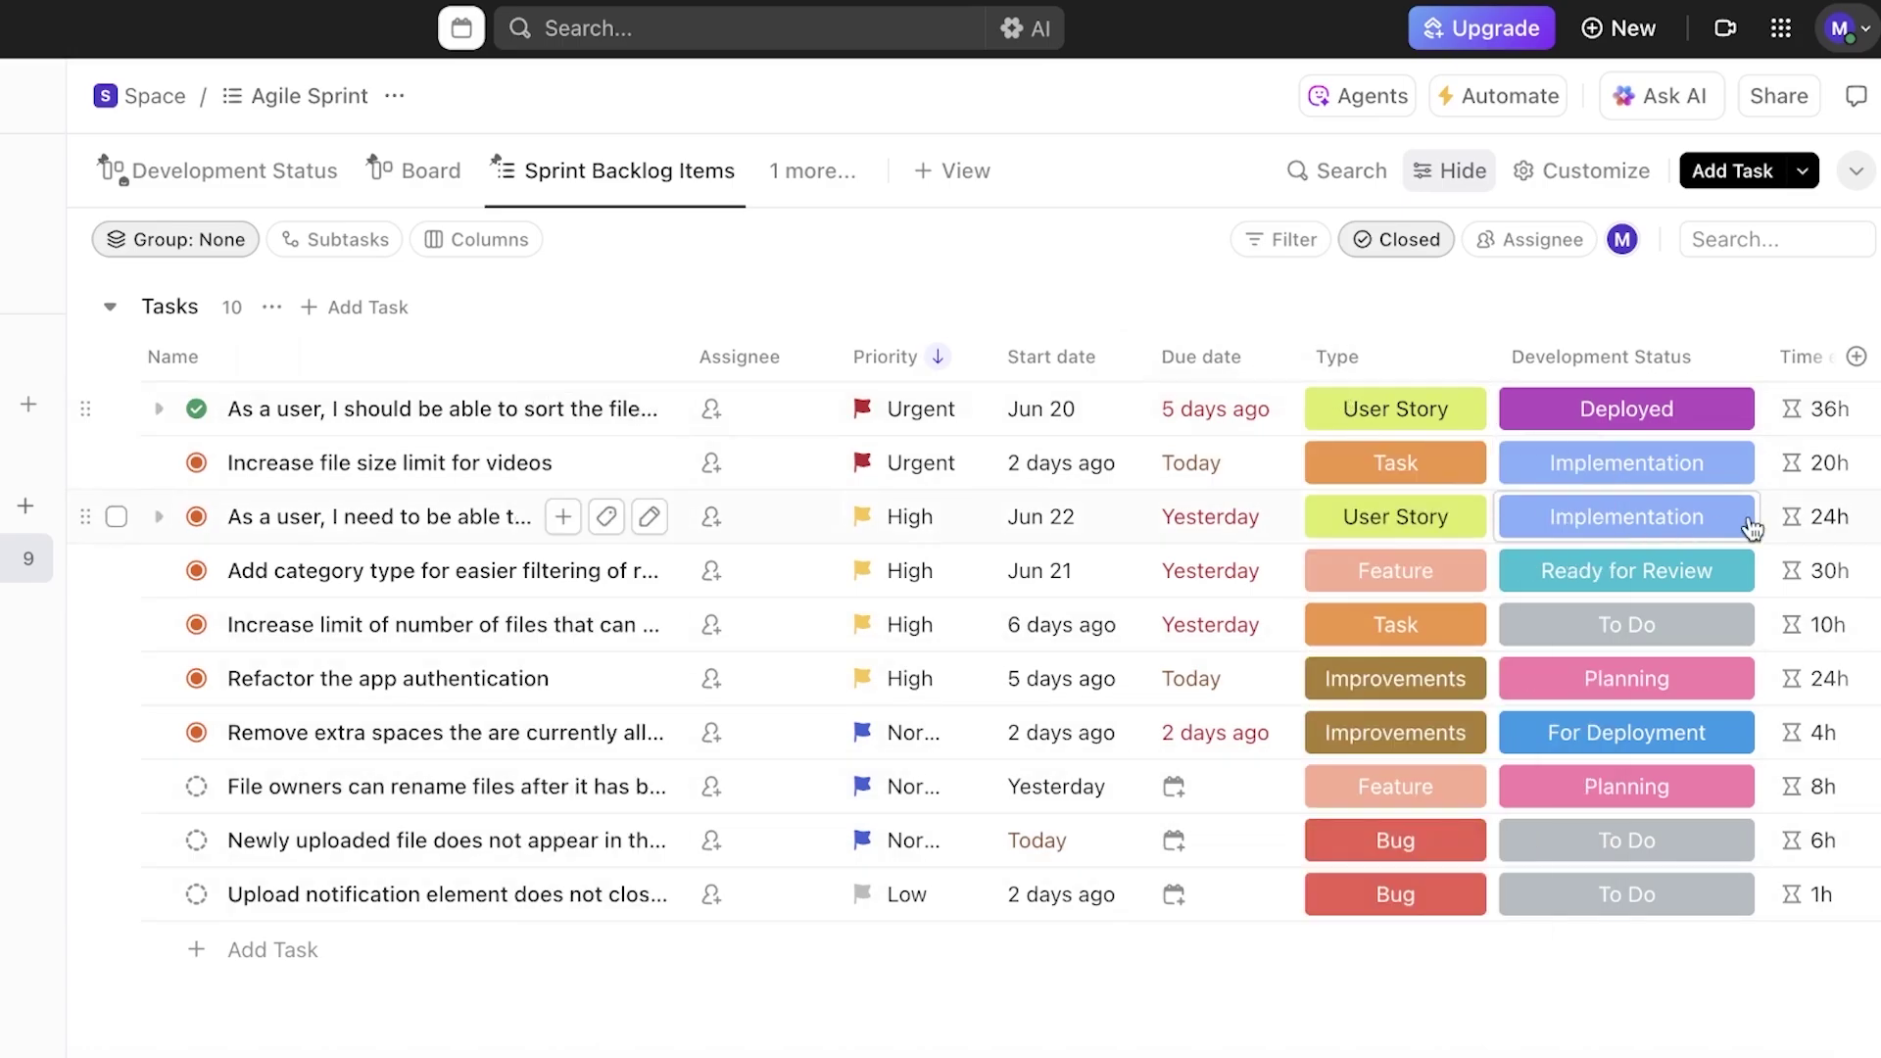
left_click(1623, 402)
left_click(1207, 333)
left_click(217, 171)
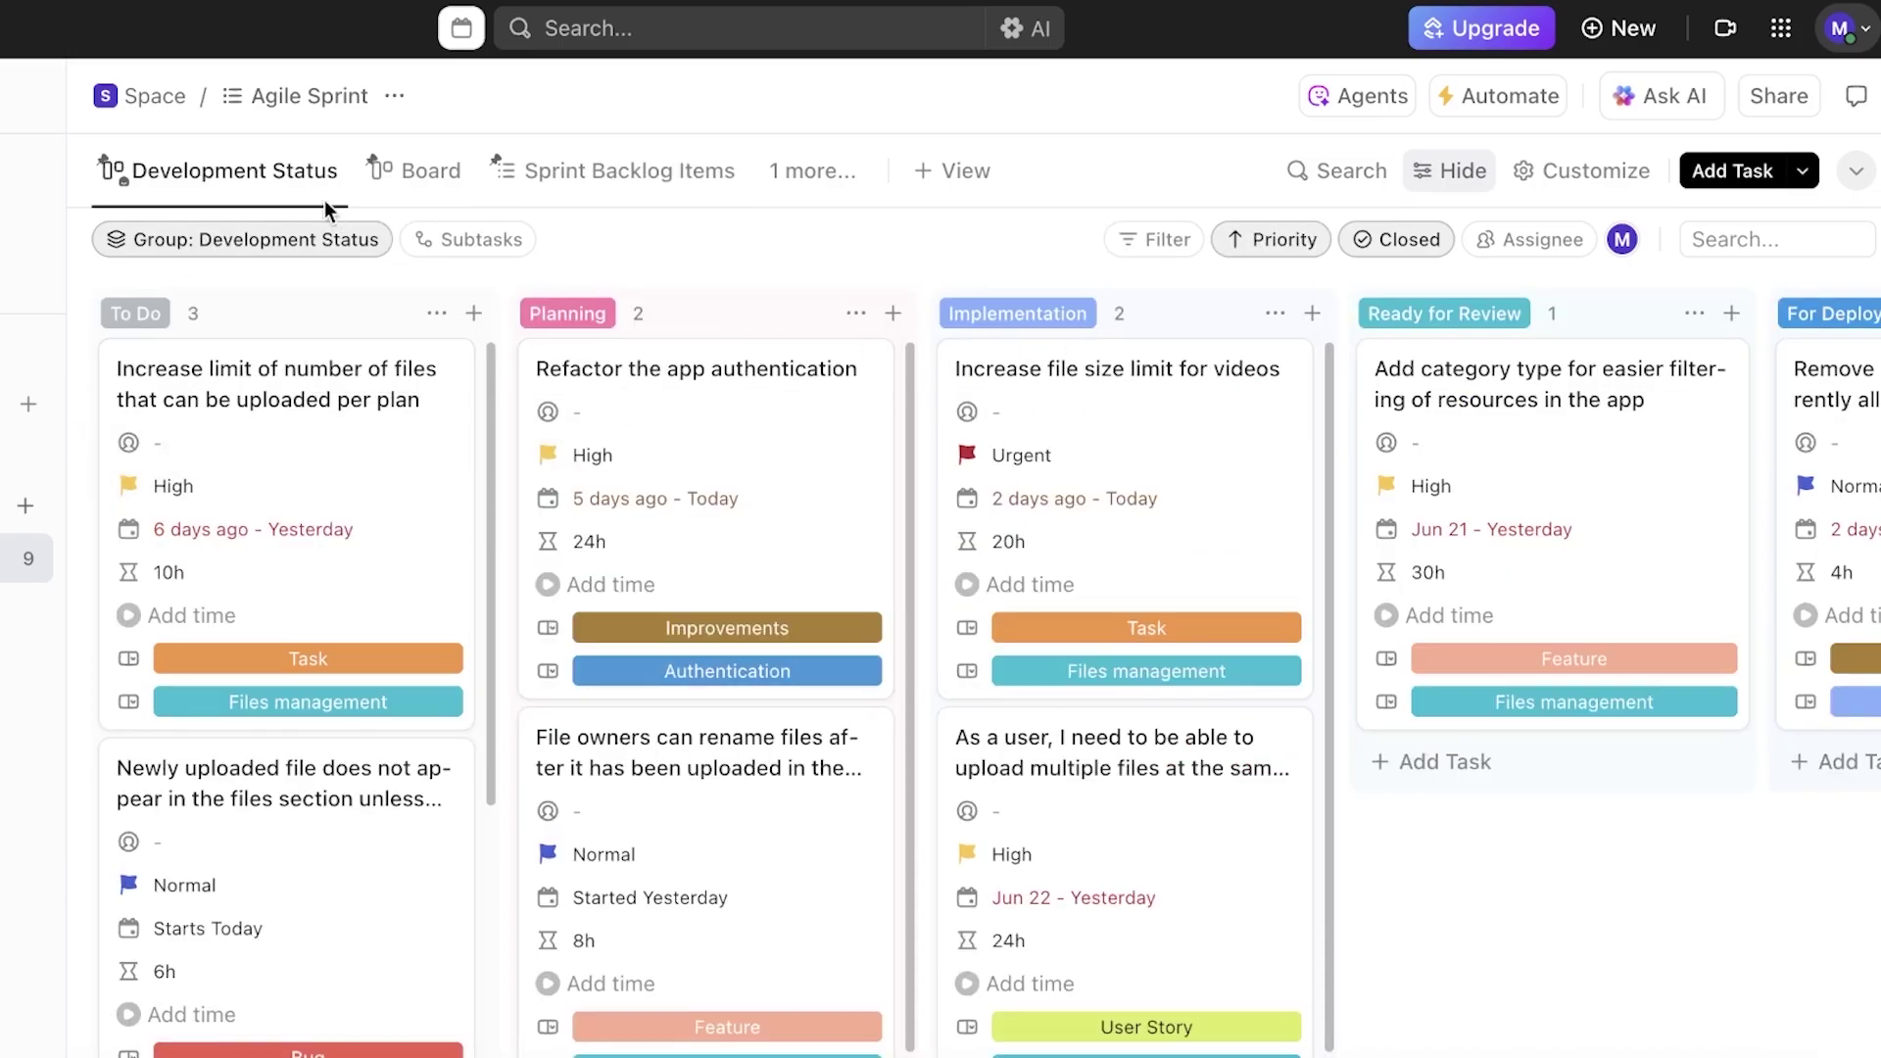
Review the closed-tasks settings unchanged, minimize the unsaved-changes notice, and scroll the board
left_click(1425, 245)
left_click(1420, 243)
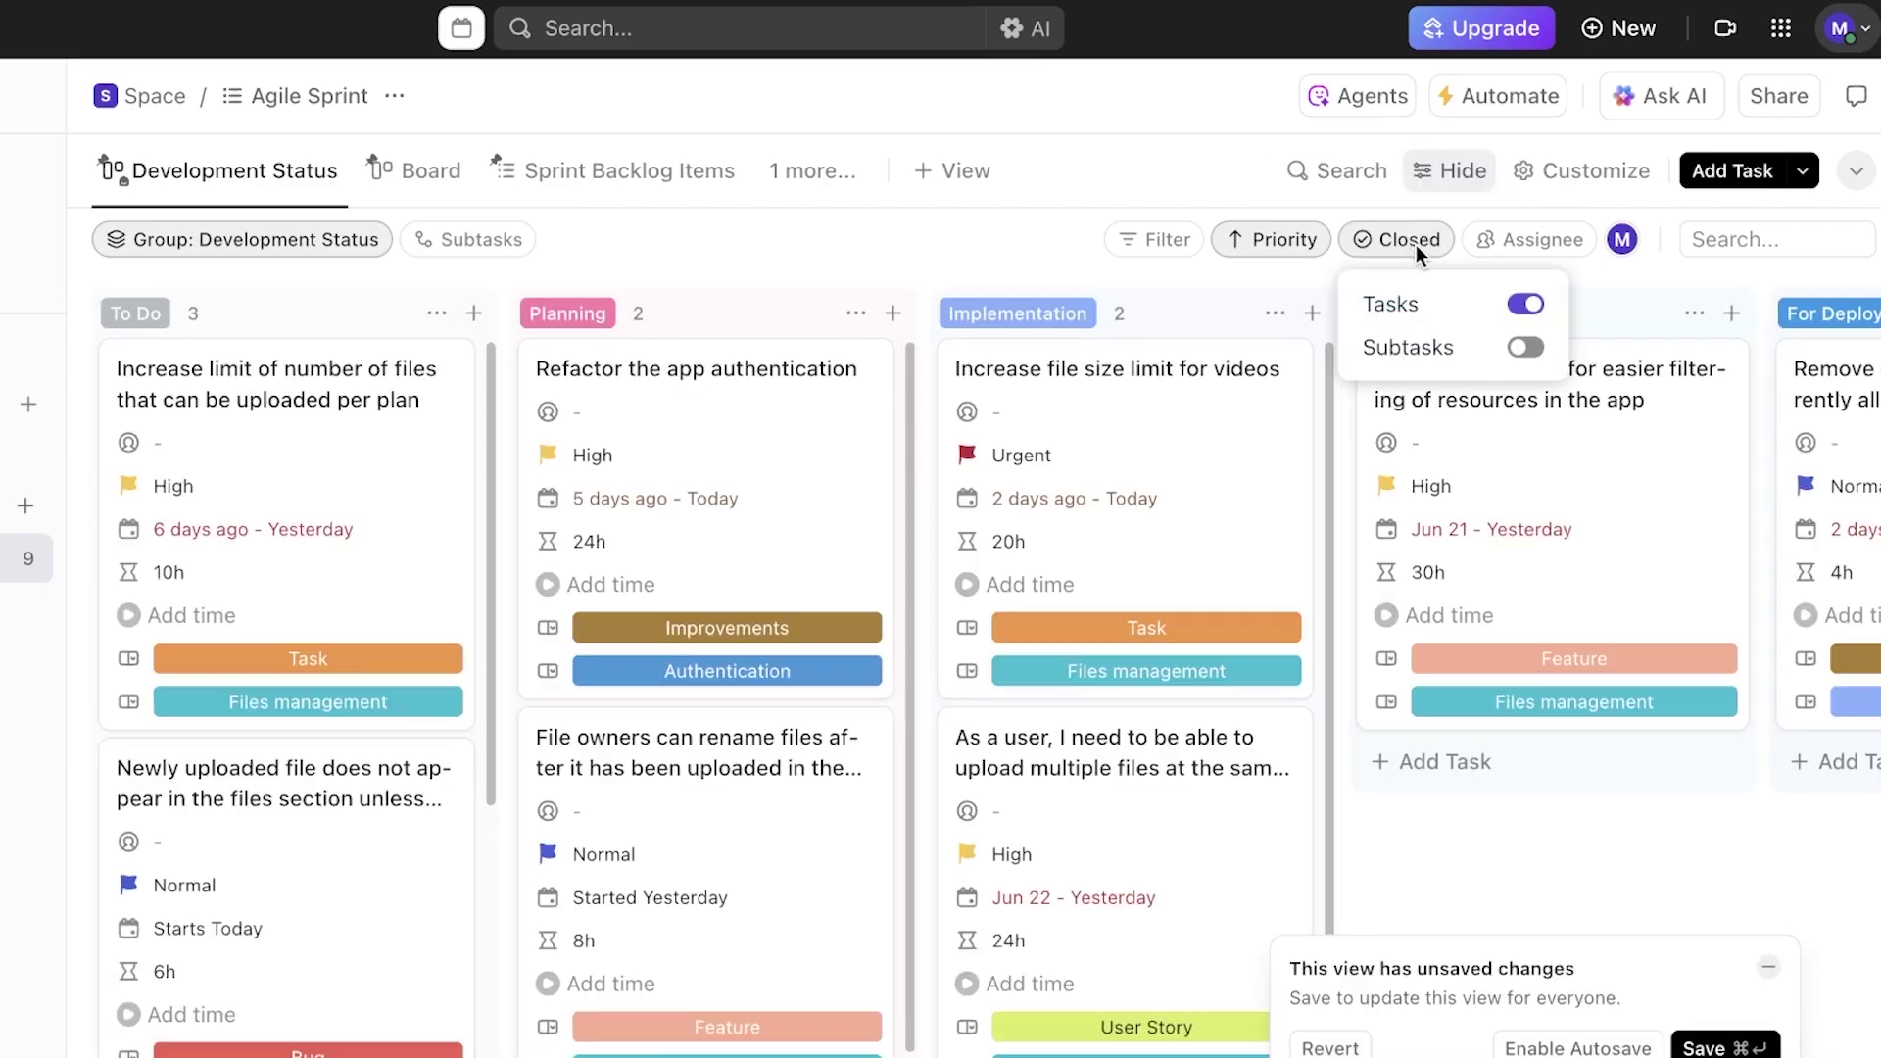
left_click(1333, 285)
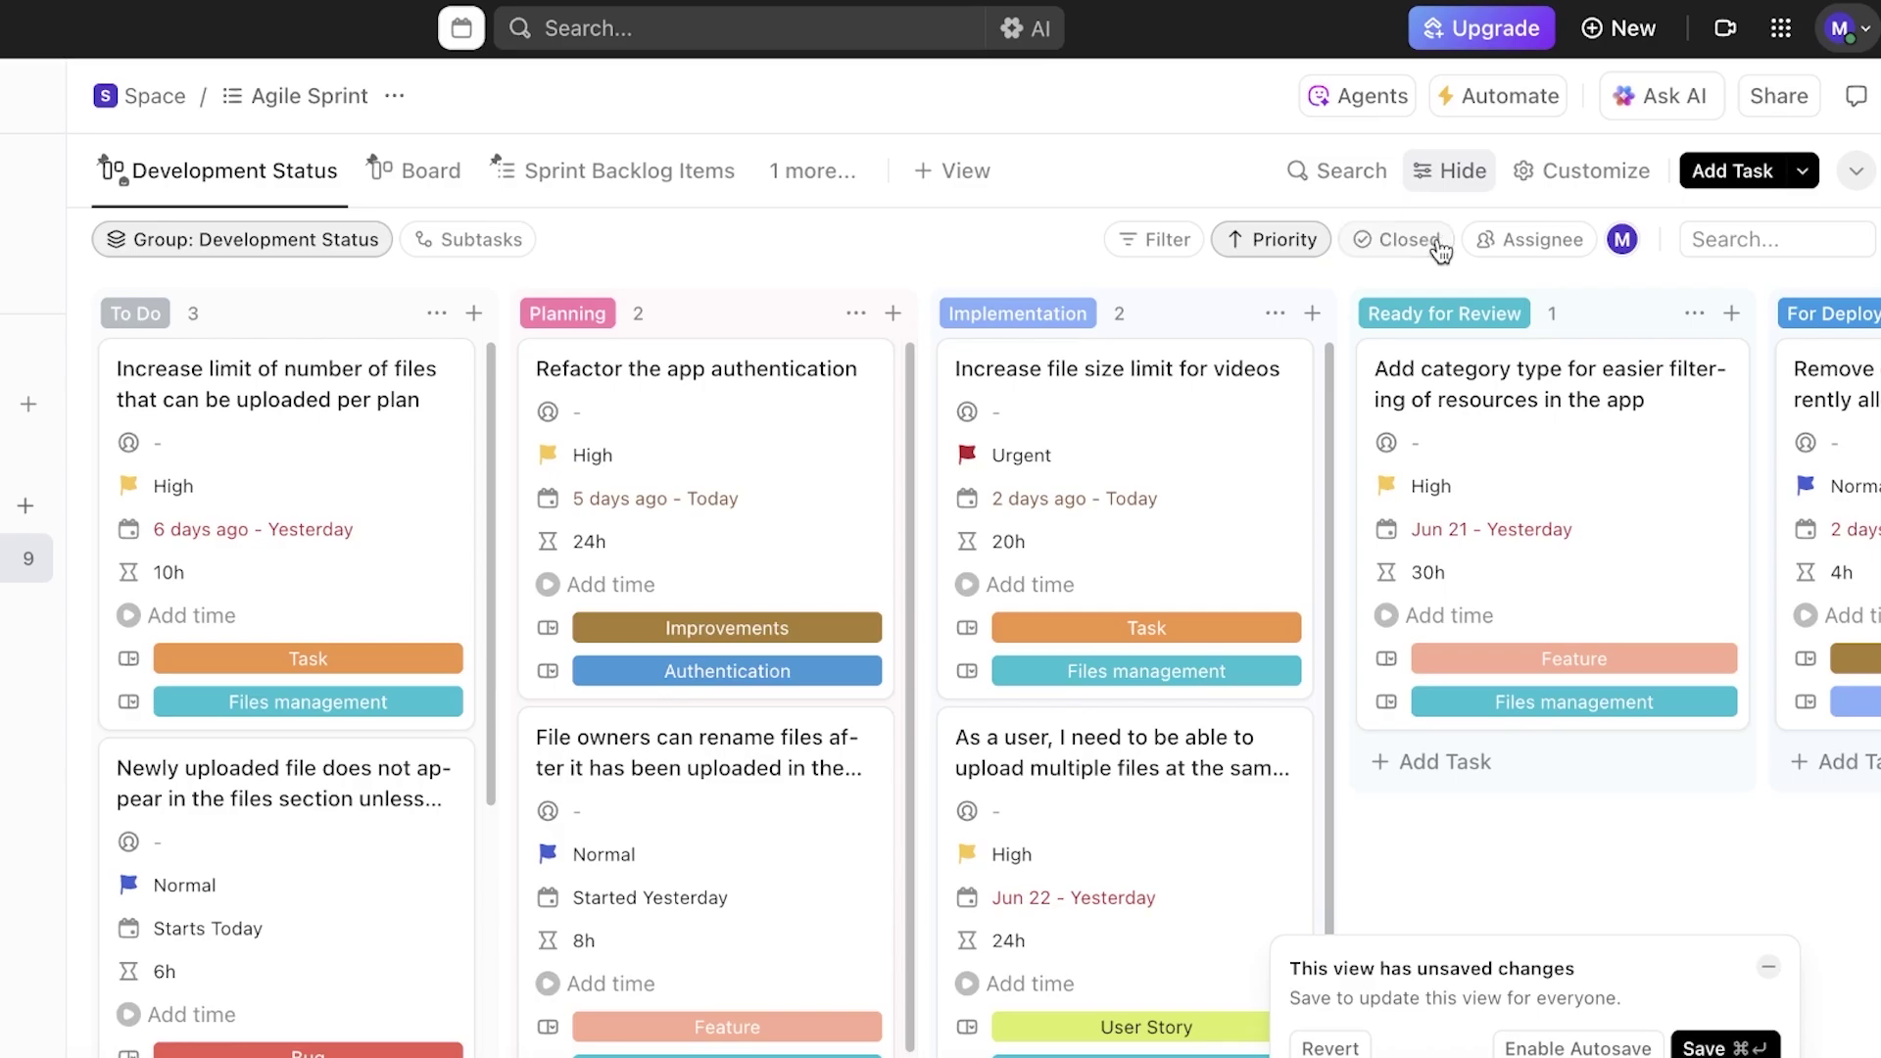
left_click(1775, 977)
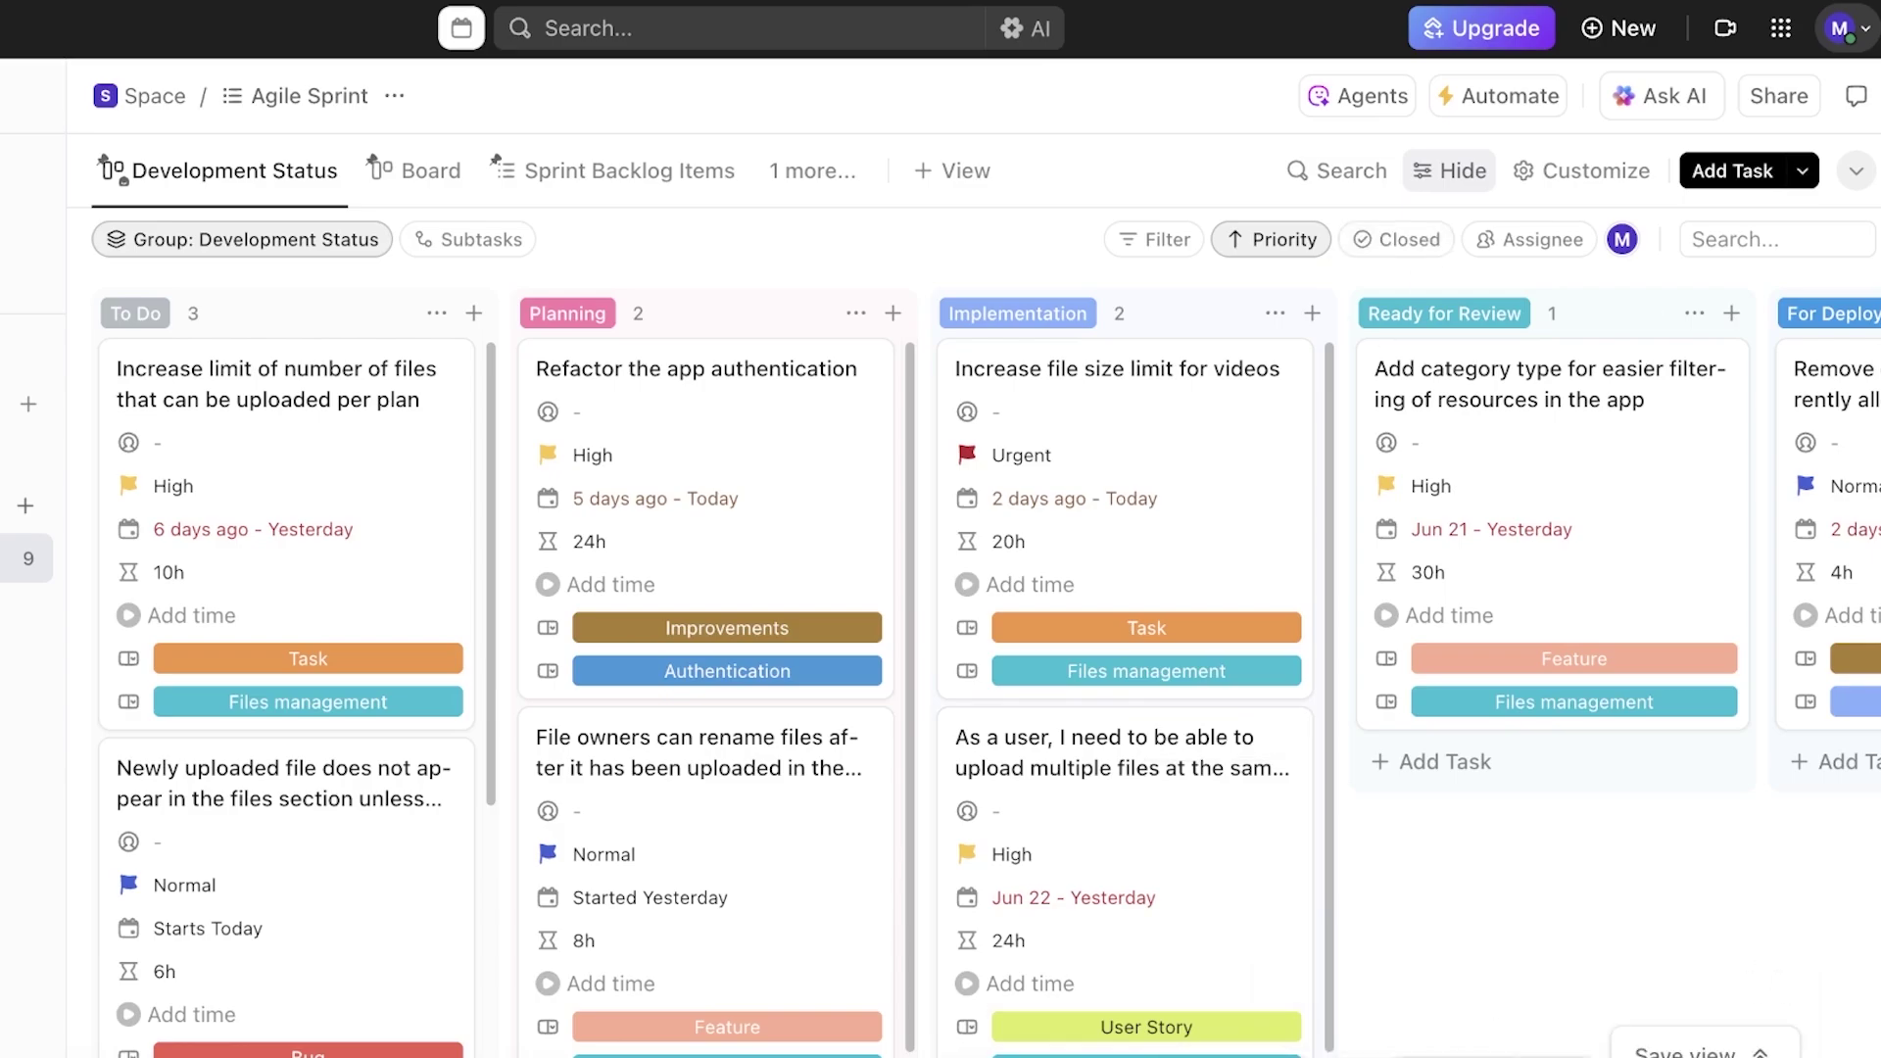
scroll(205, 601, "right", 3)
scroll(206, 602, "left", 3)
scroll(206, 602, "down", 5)
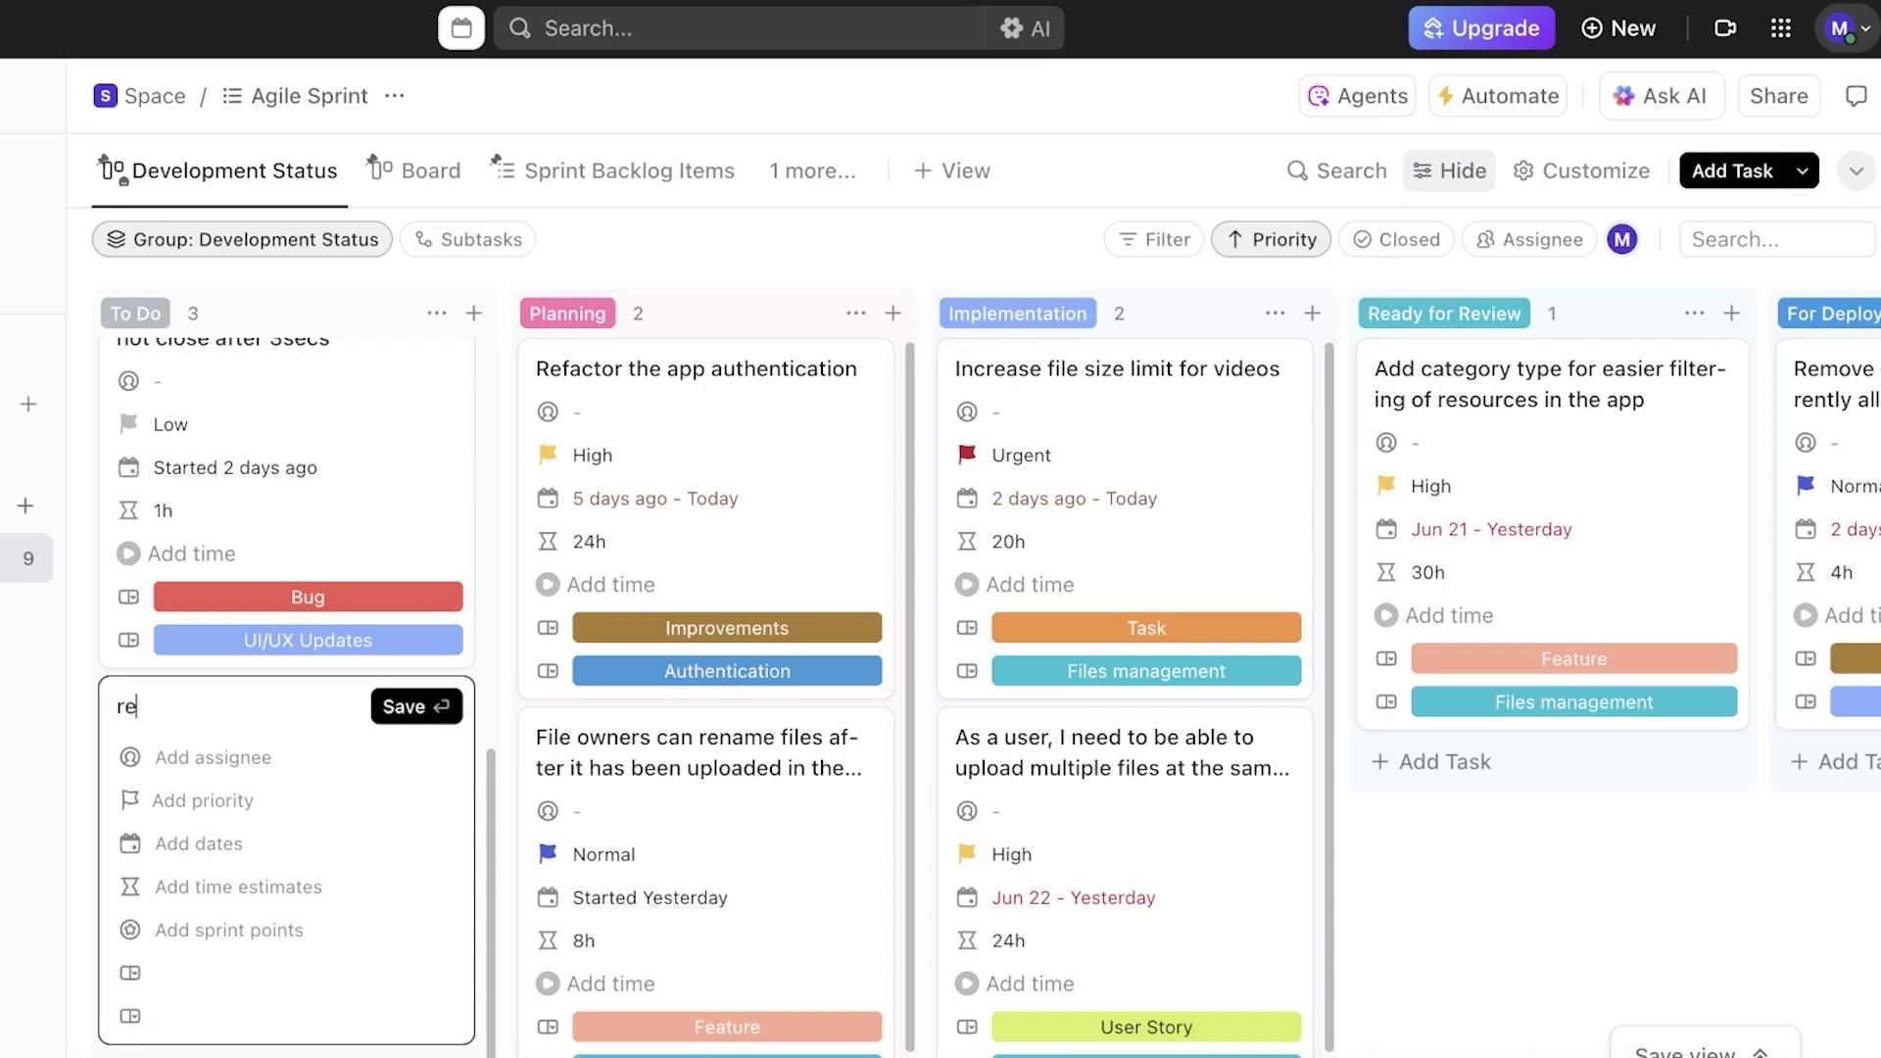
Save the task 'refactor app 2fa', open it and insert an AI-written task description
type("factor app 2")
key("Return")
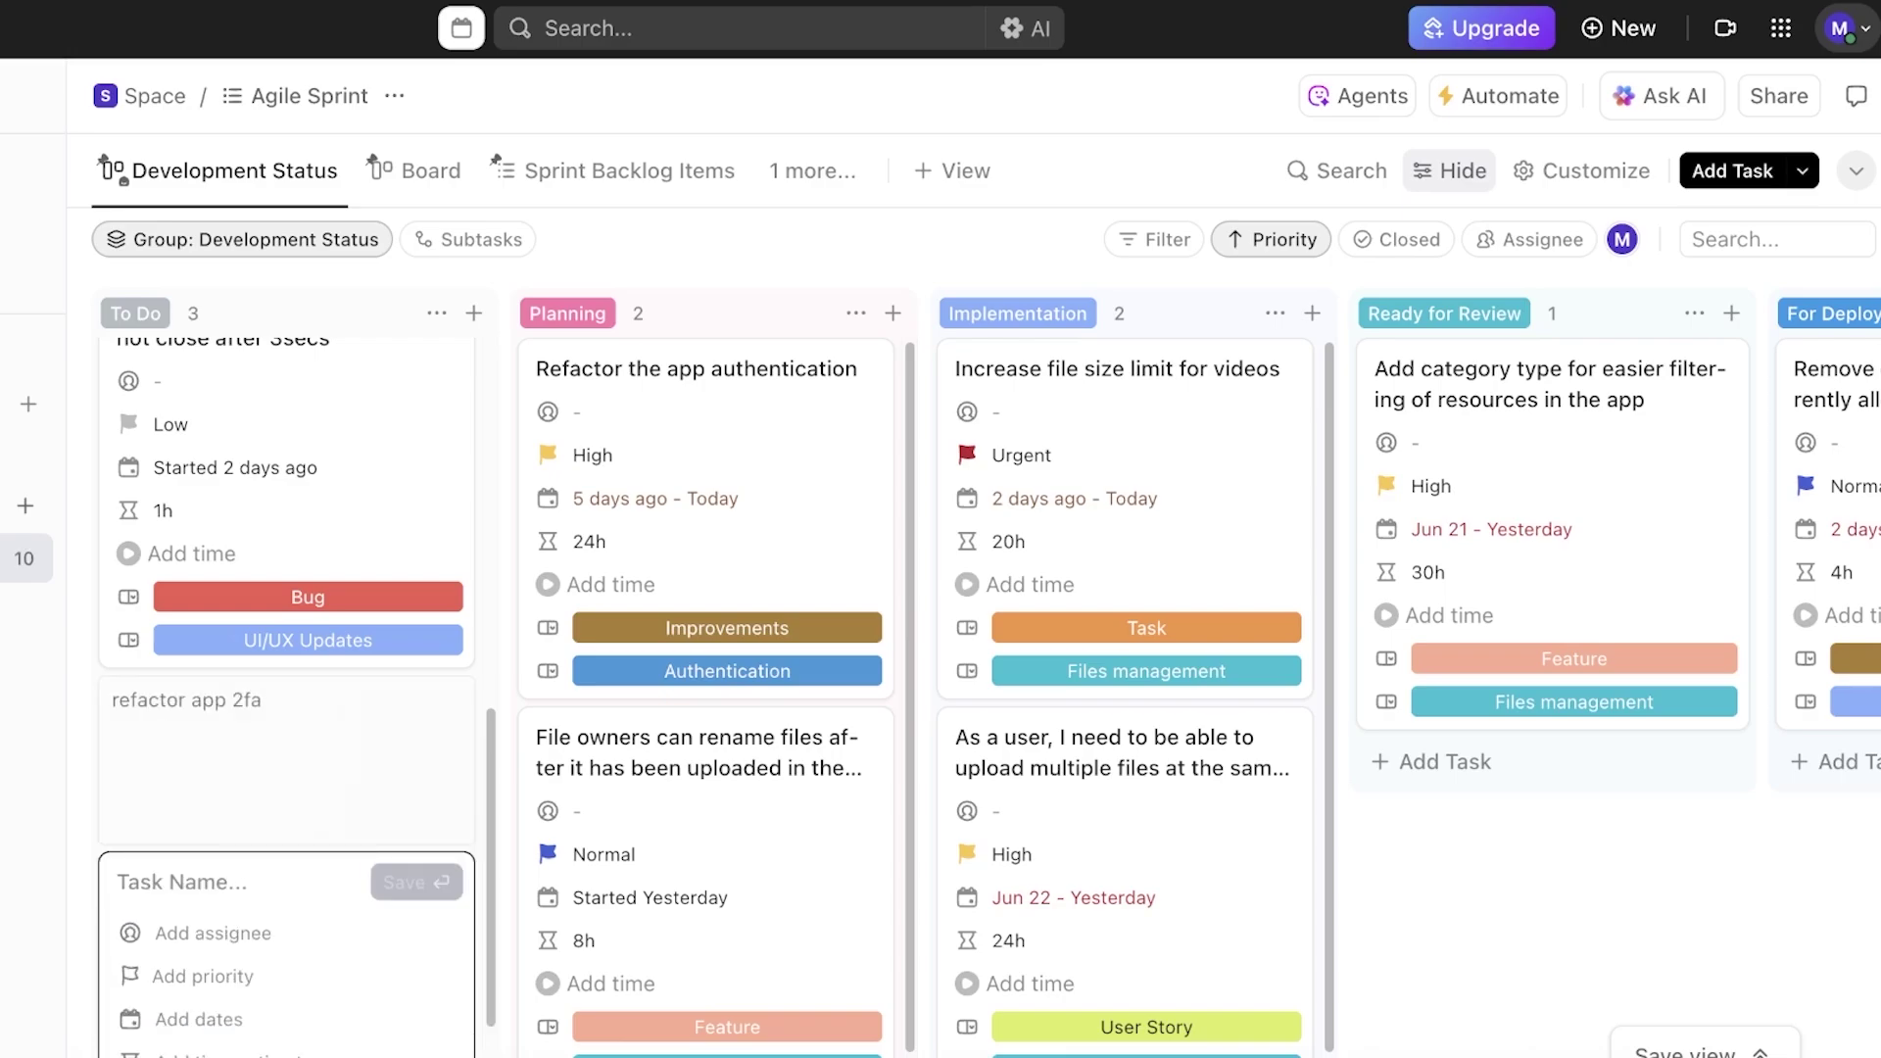
left_click(276, 708)
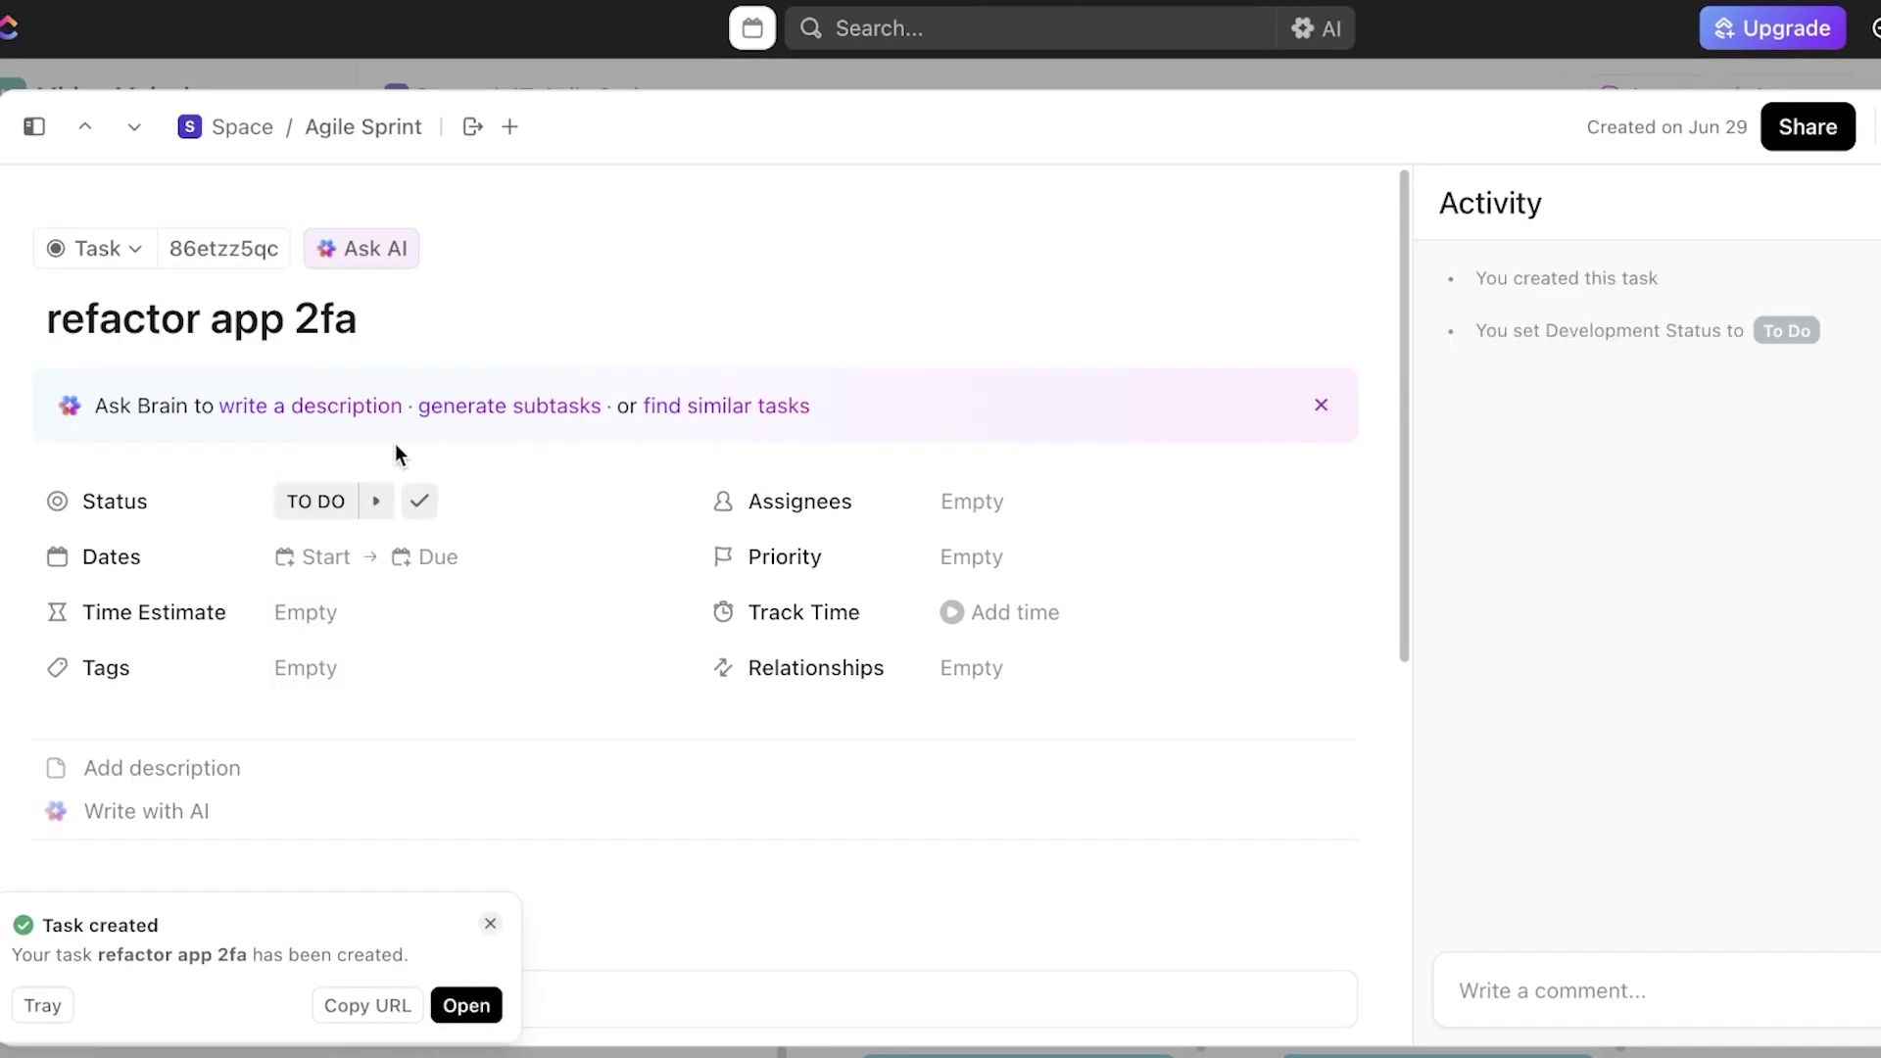
scroll(312, 539, "down", 1)
scroll(1016, 483, "down", 2)
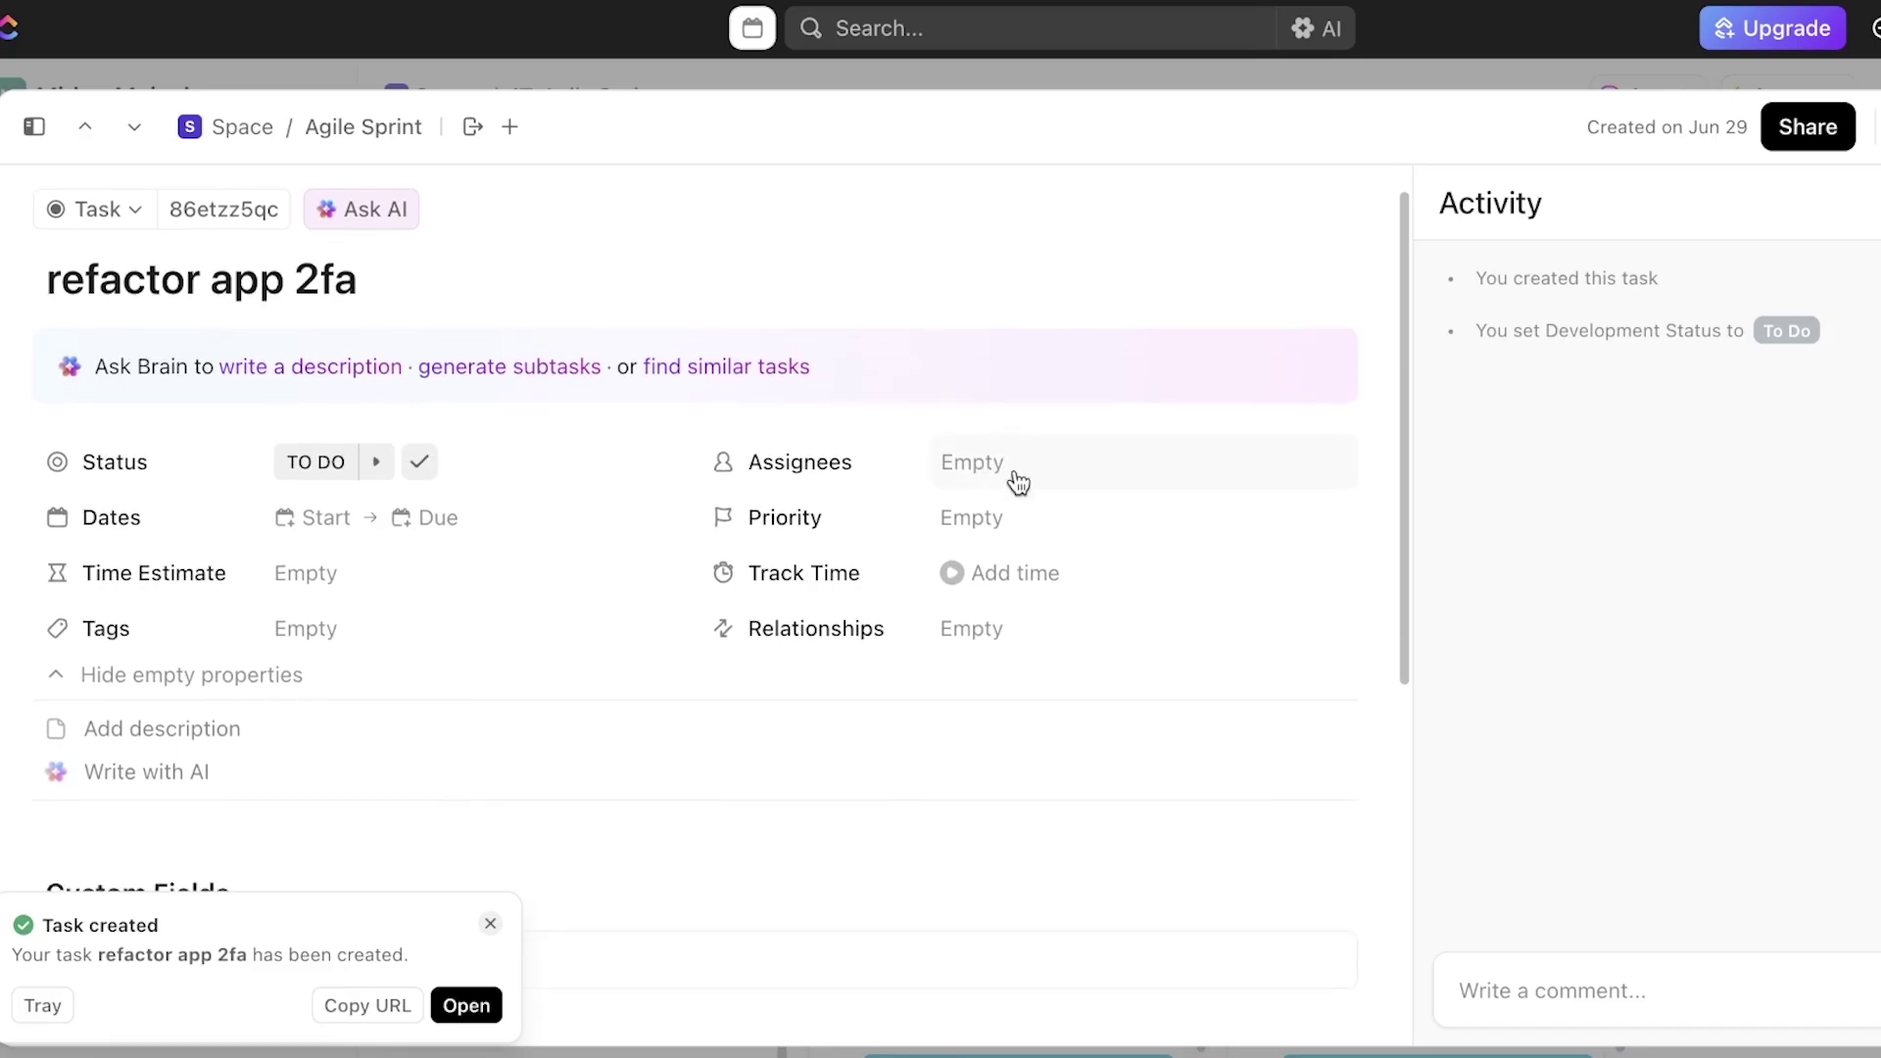
scroll(215, 428, "up", 2)
left_click(147, 810)
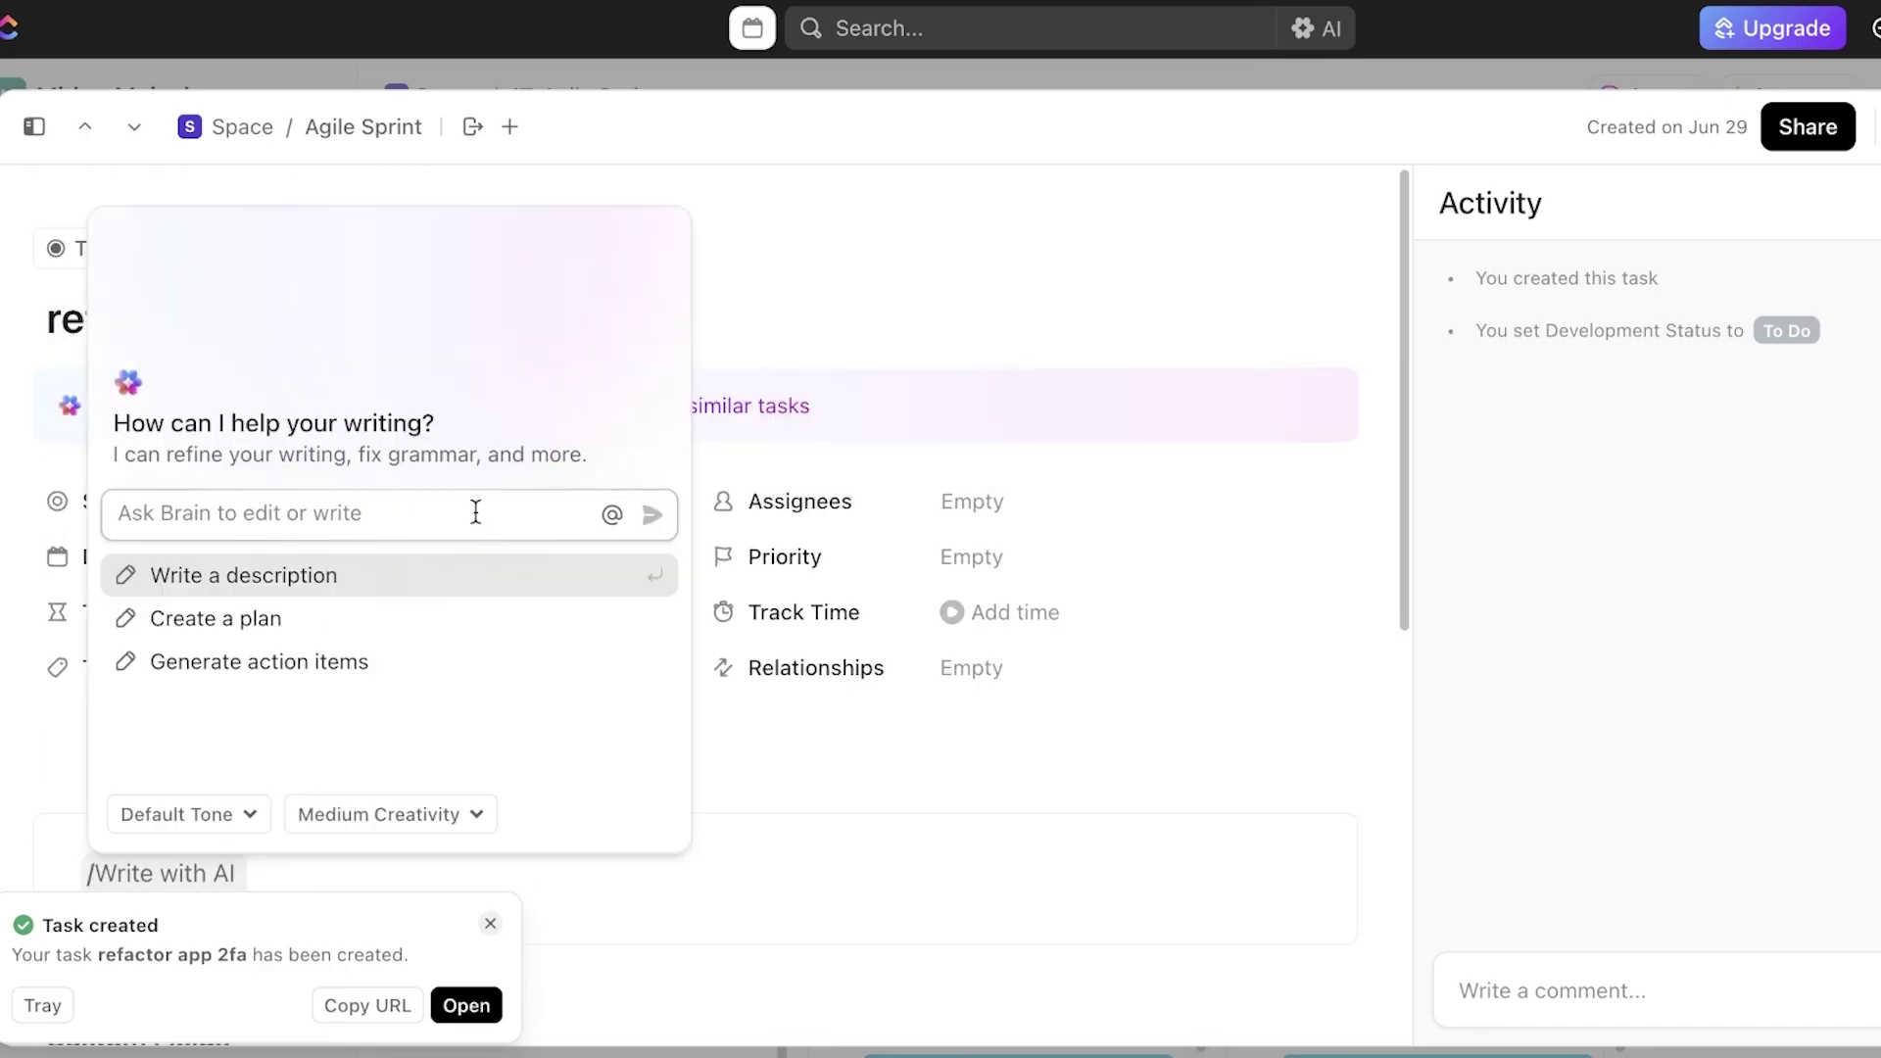
left_click(396, 574)
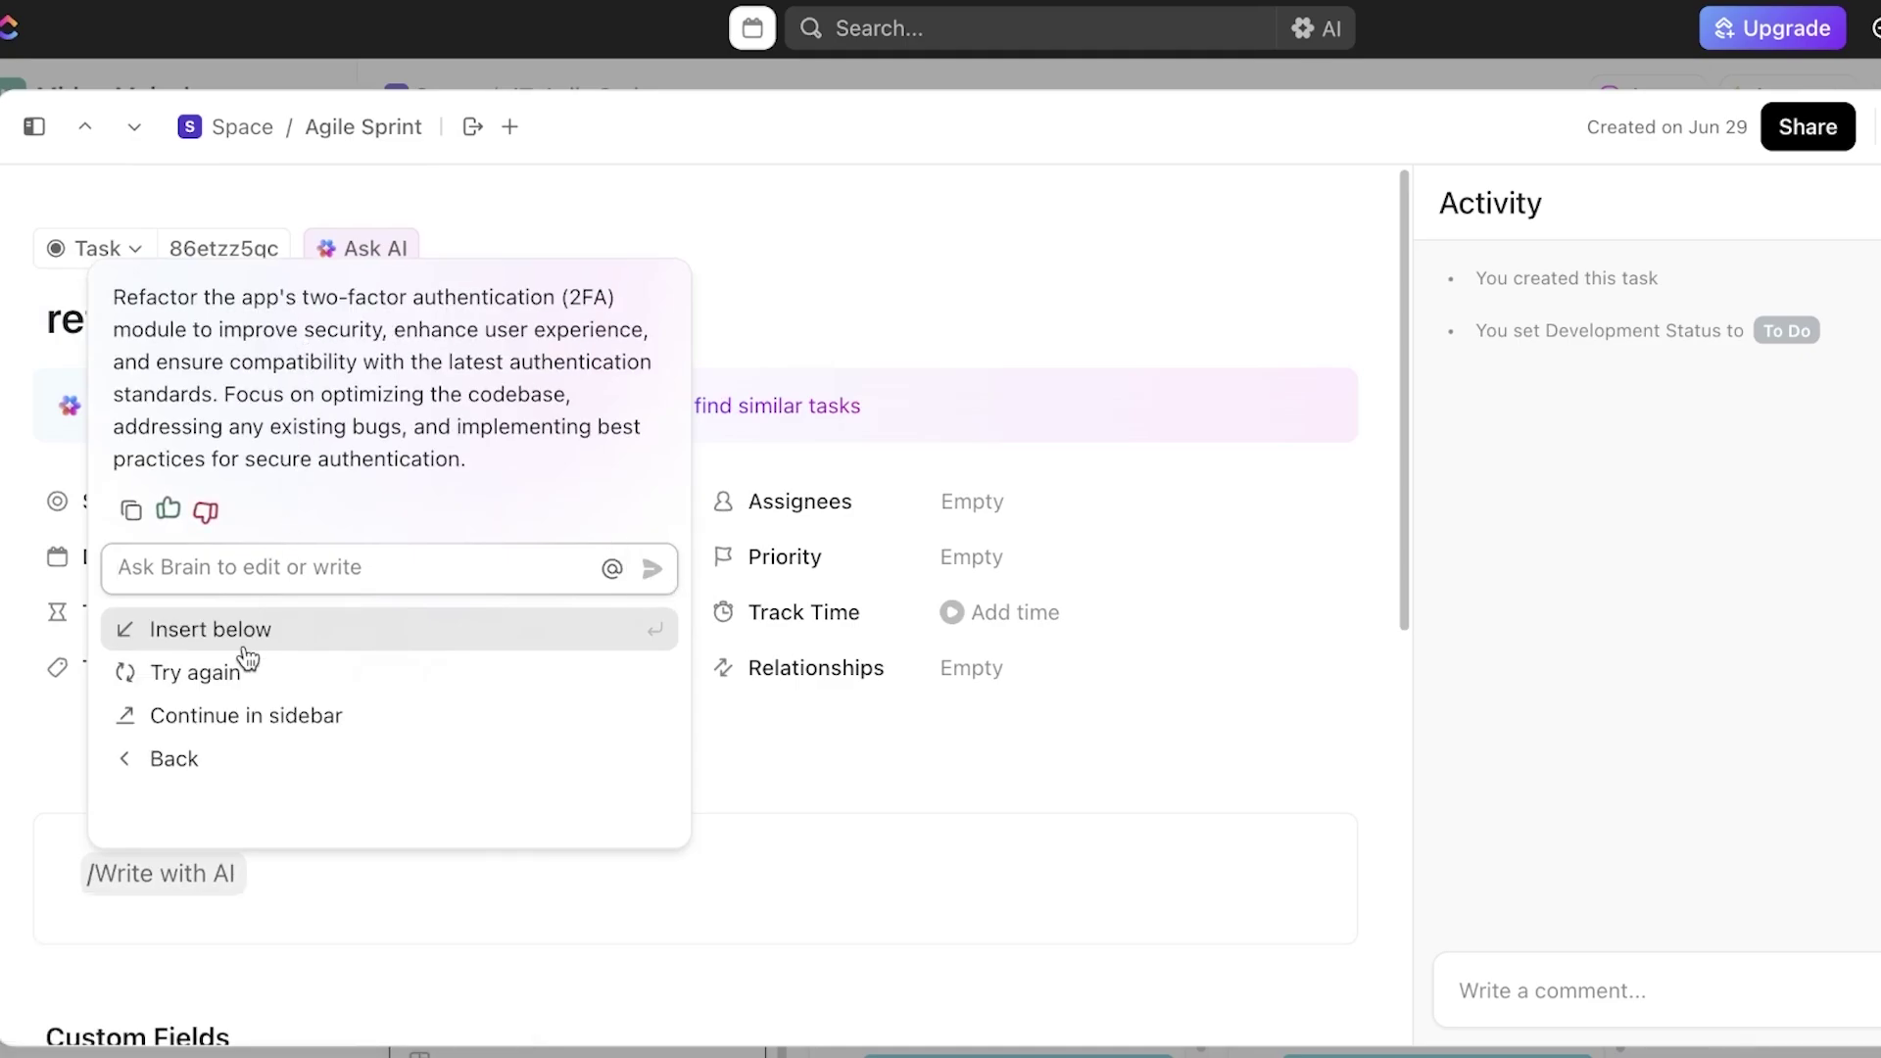
left_click(245, 639)
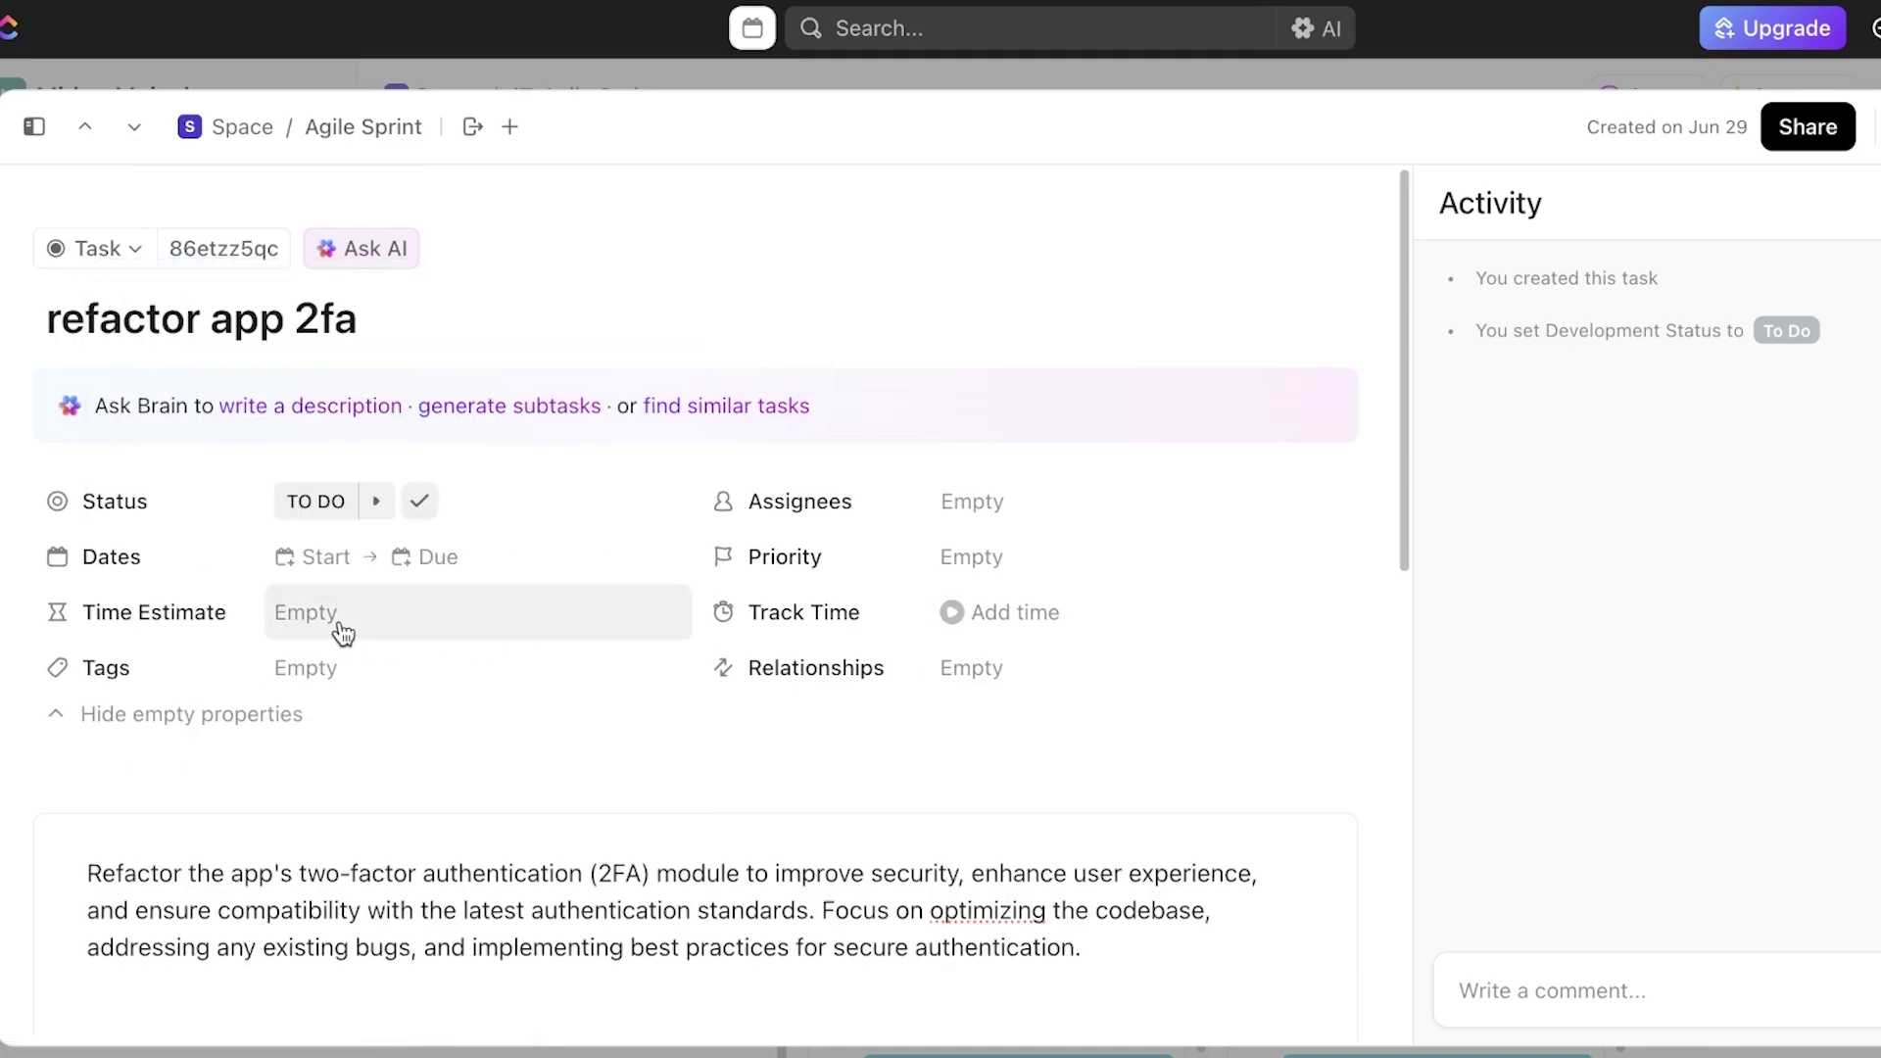
Set the task priority to Normal and assign it to myself
left_click(431, 668)
left_click(186, 730)
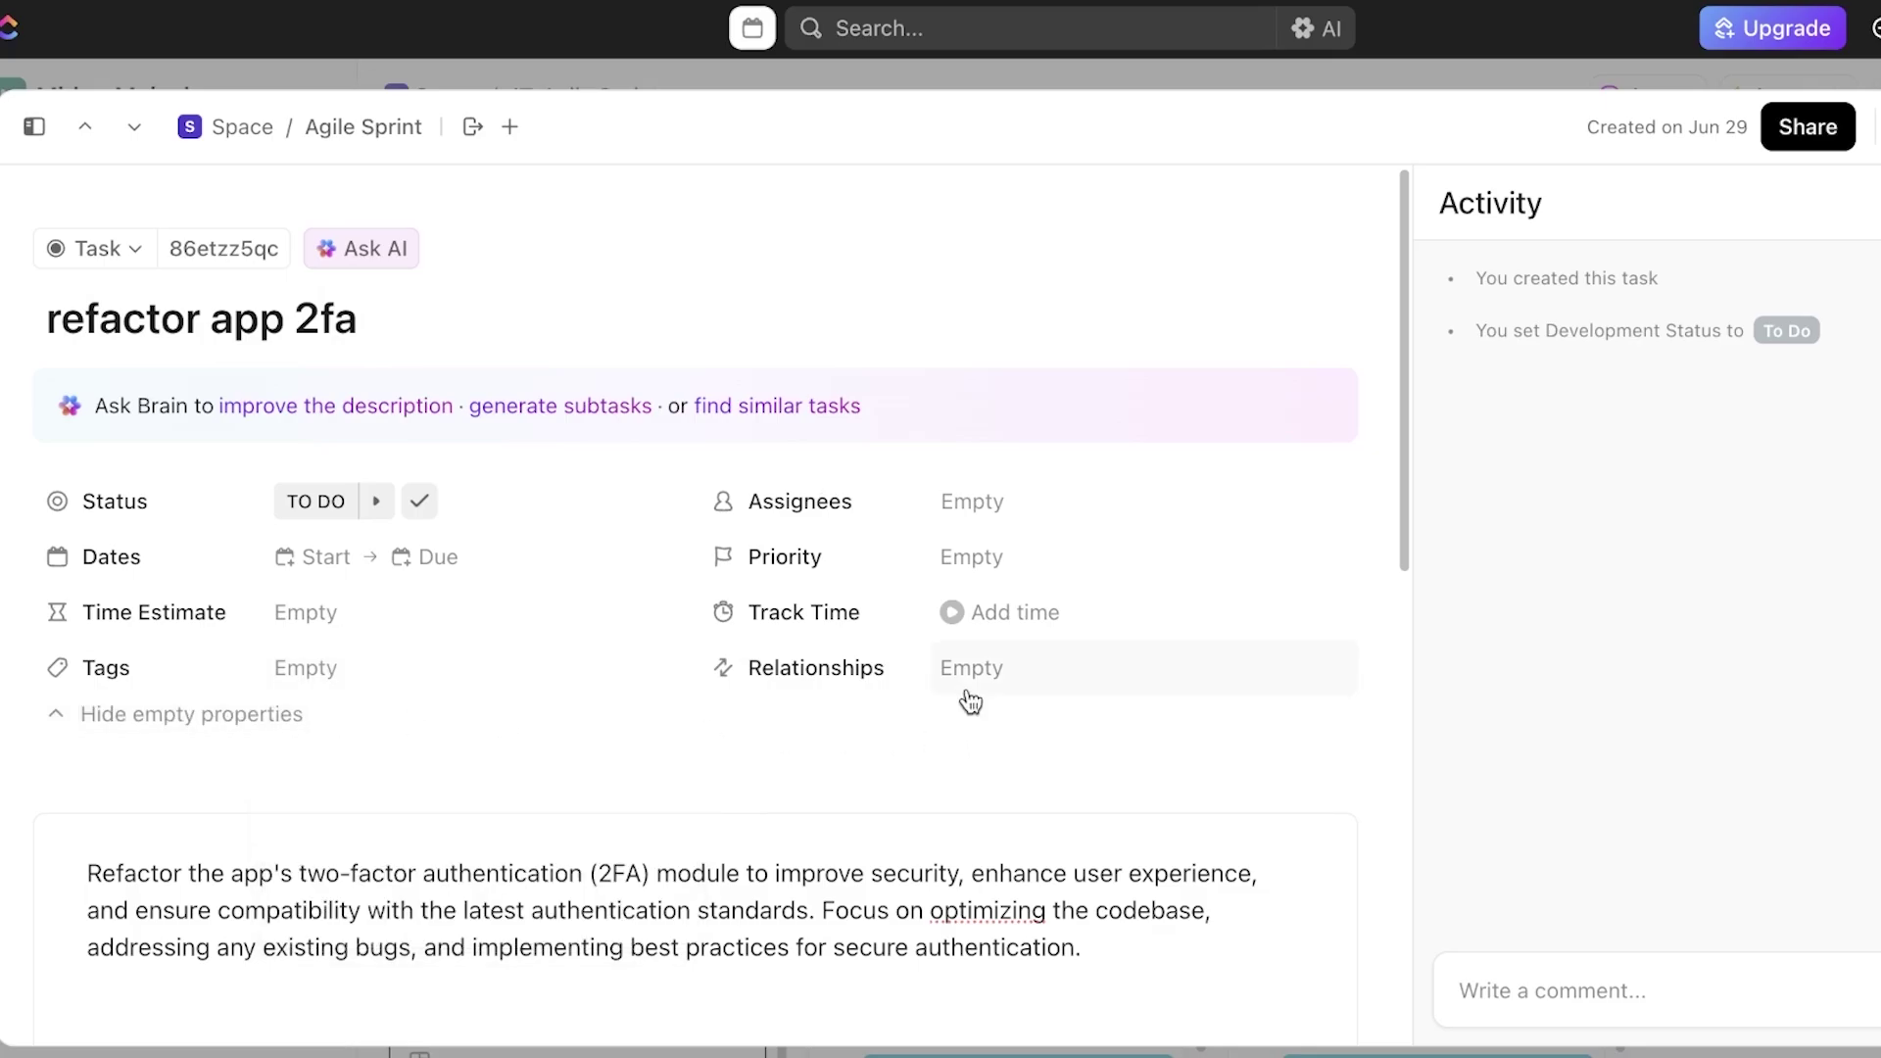
left_click(970, 686)
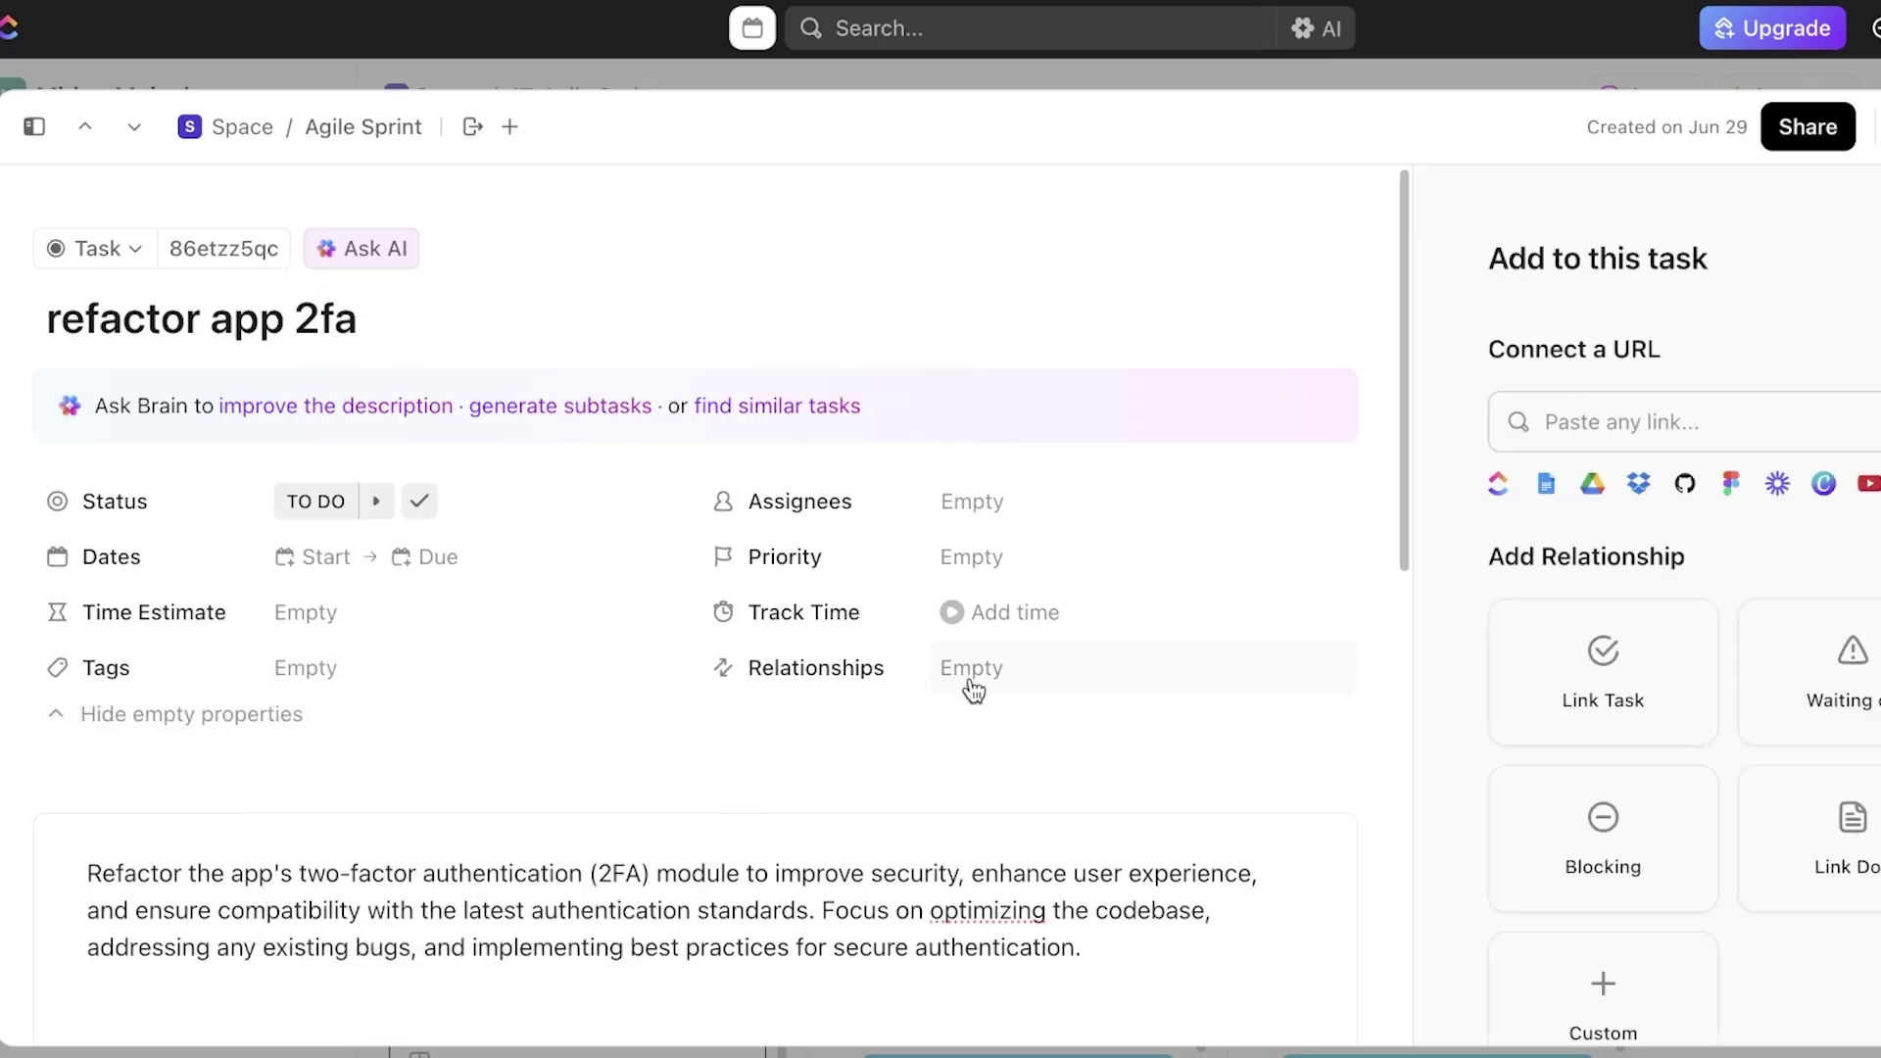
left_click(1019, 613)
left_click(1526, 379)
left_click(978, 555)
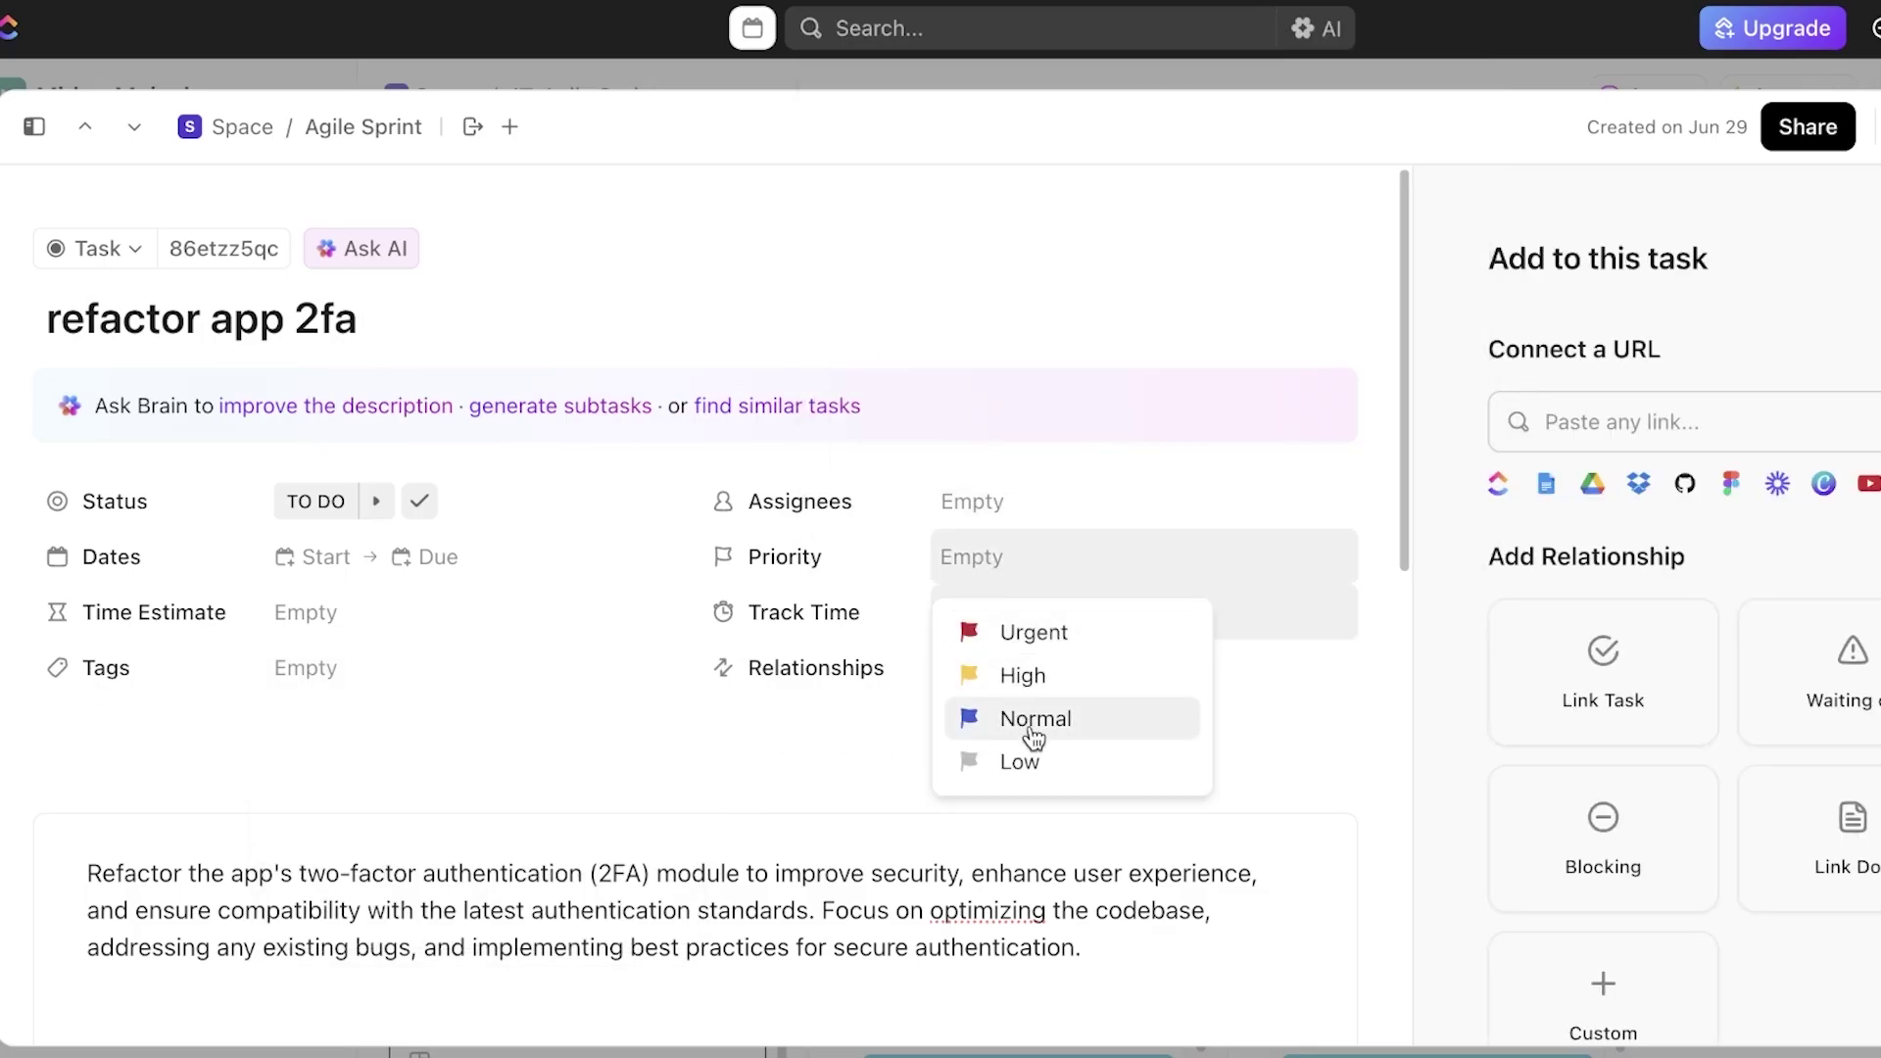
left_click(1034, 725)
left_click(977, 521)
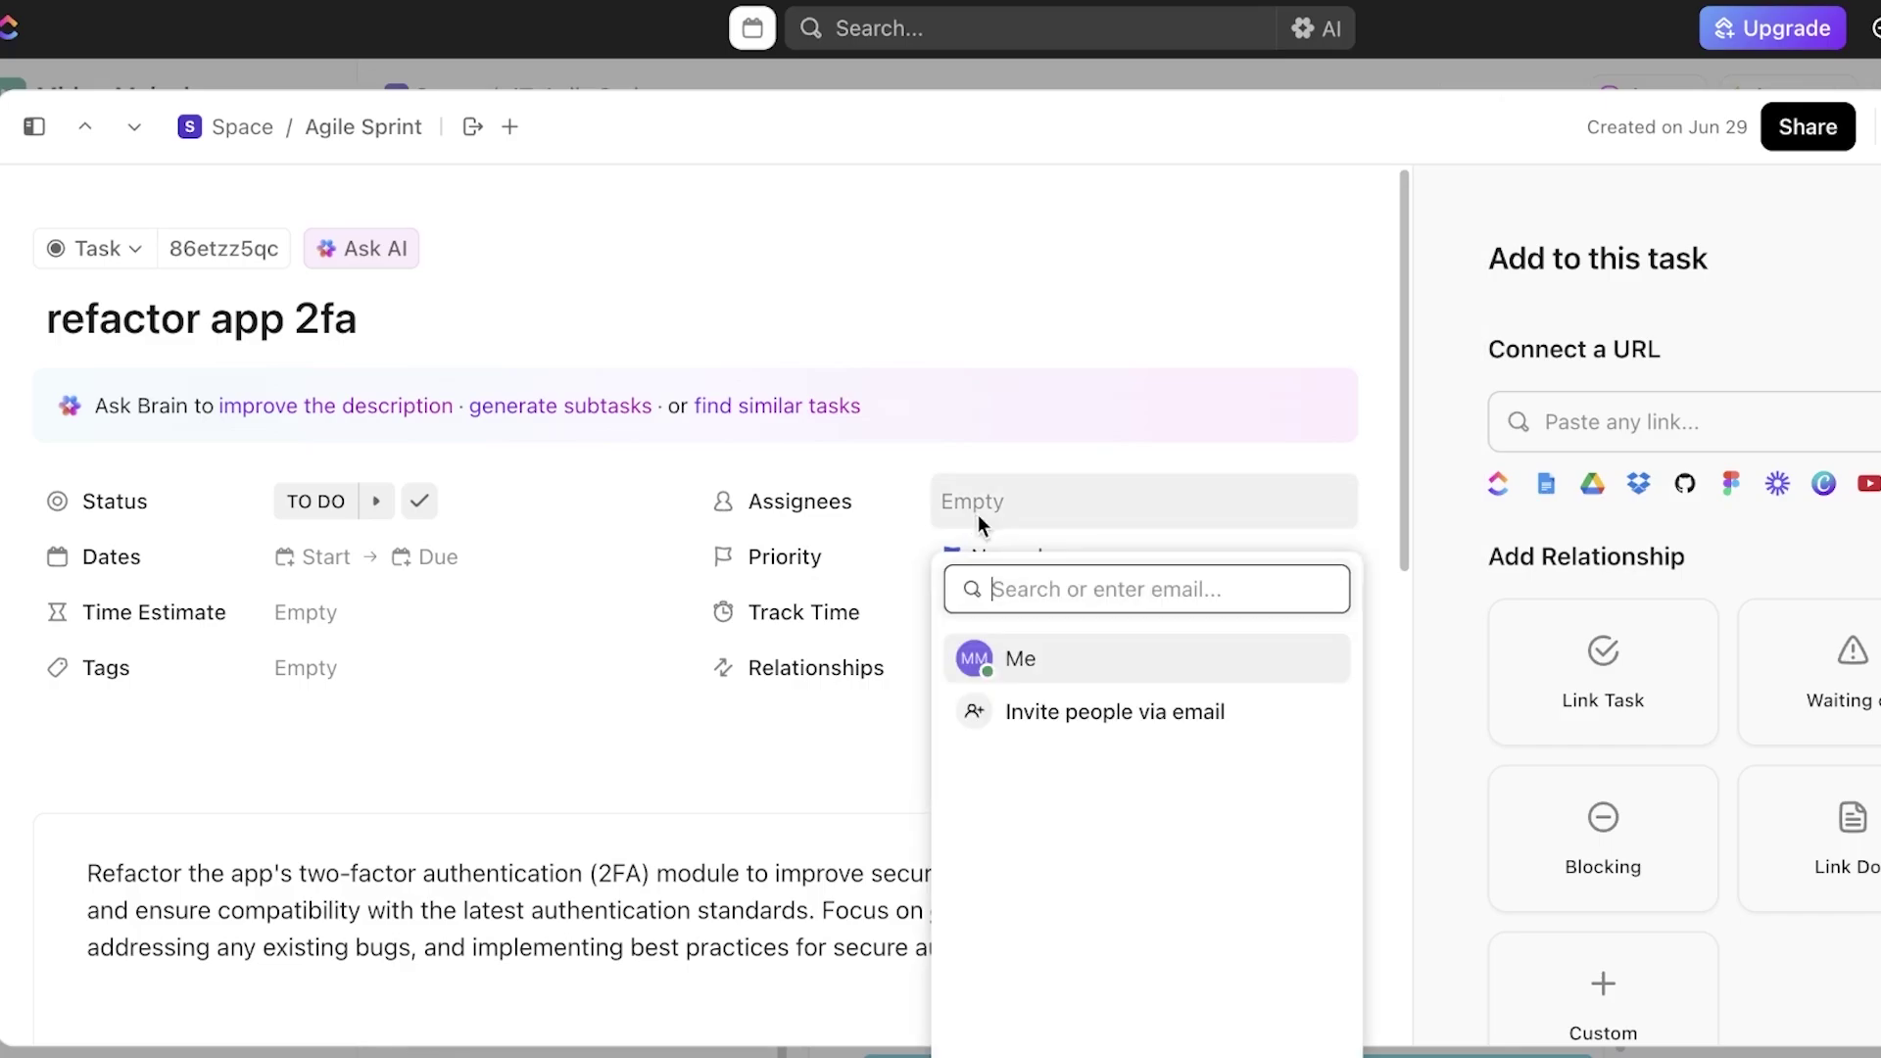
left_click(1028, 658)
Set the task's Development Status to Planning
scroll(727, 588, "down", 8)
scroll(728, 588, "up", 4)
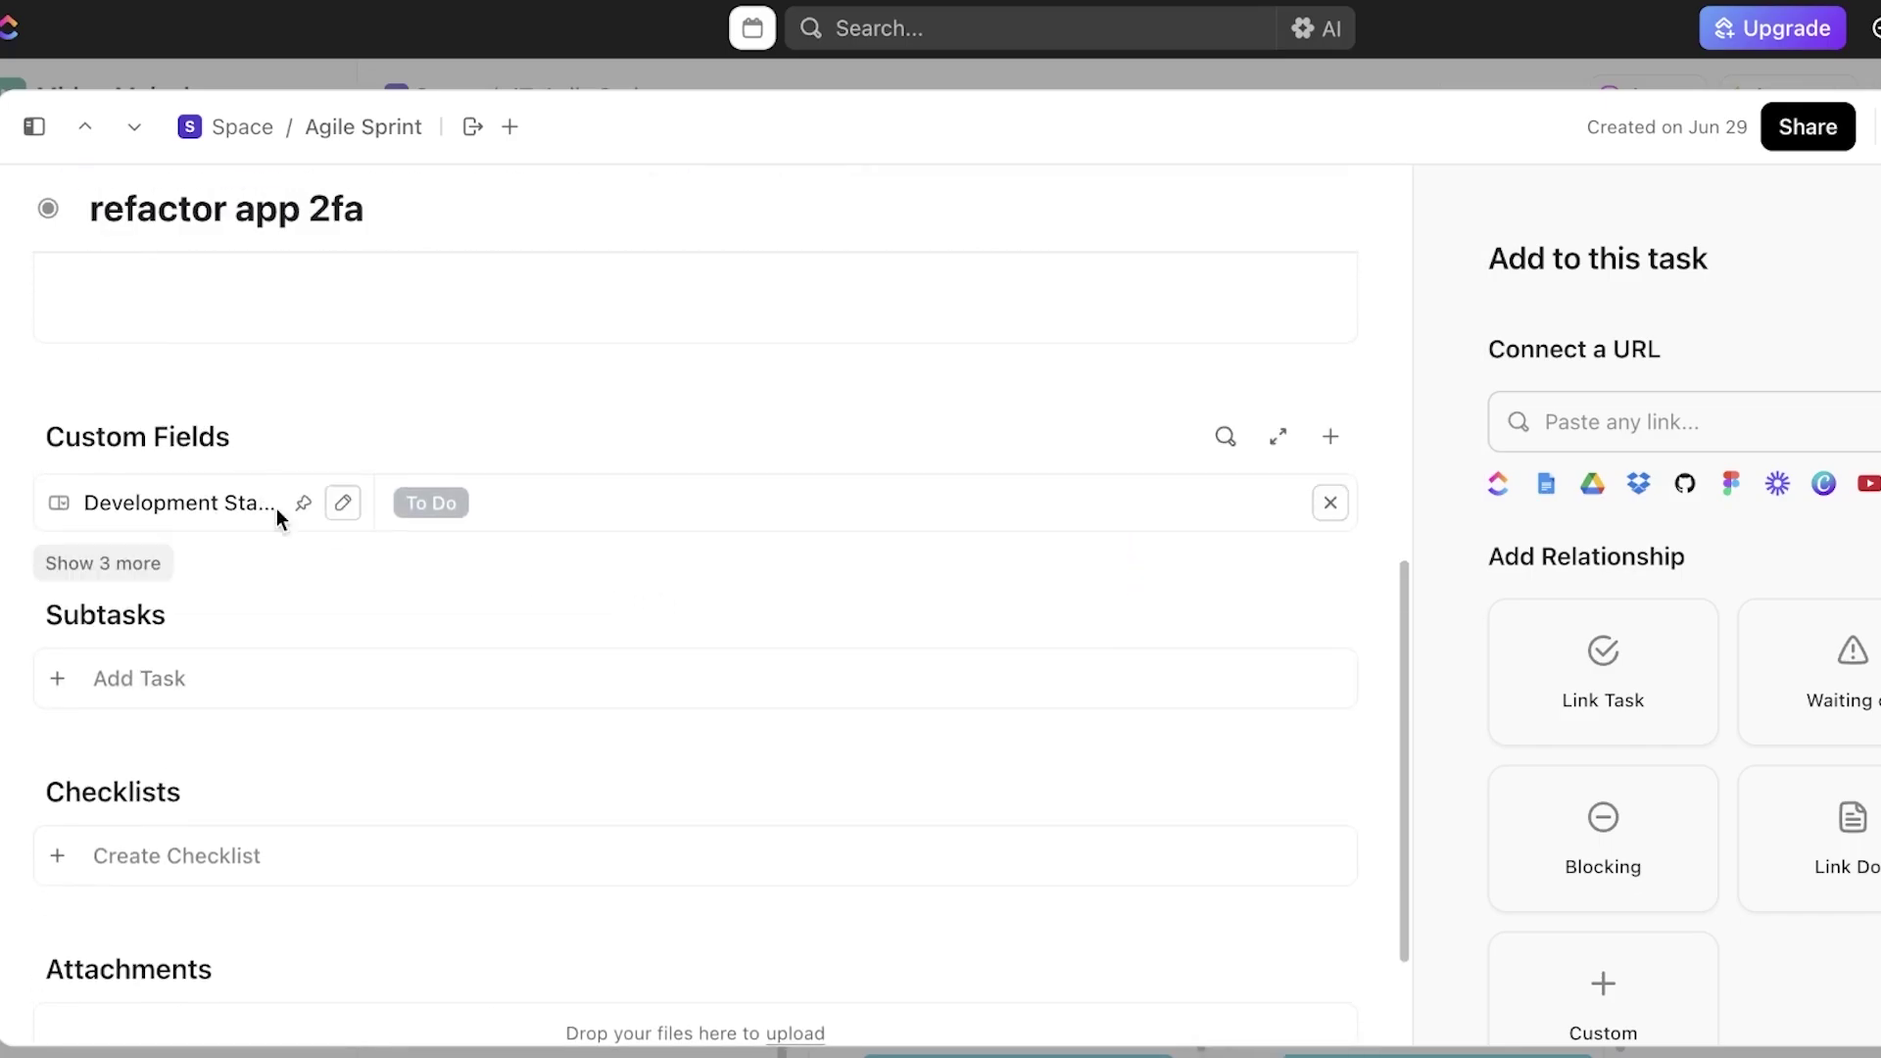
scroll(501, 744, "down", 3)
left_click(474, 457)
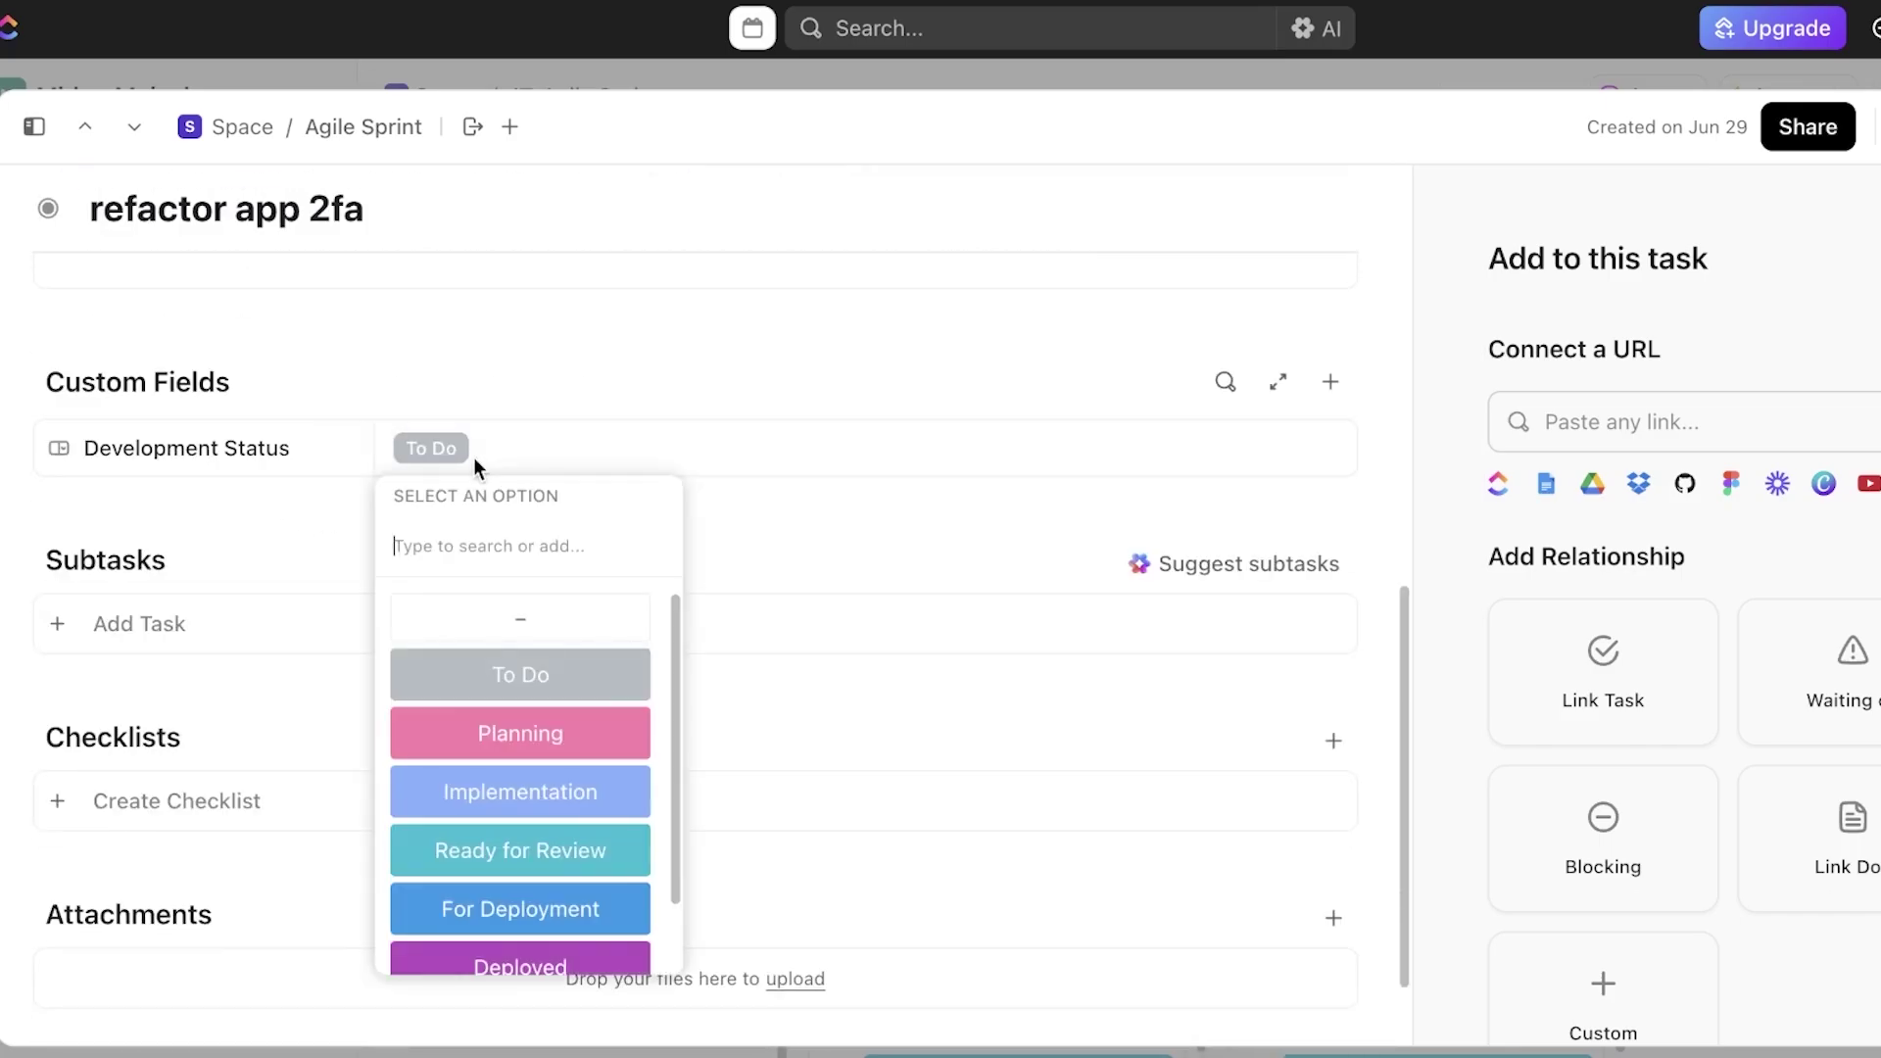
left_click(520, 733)
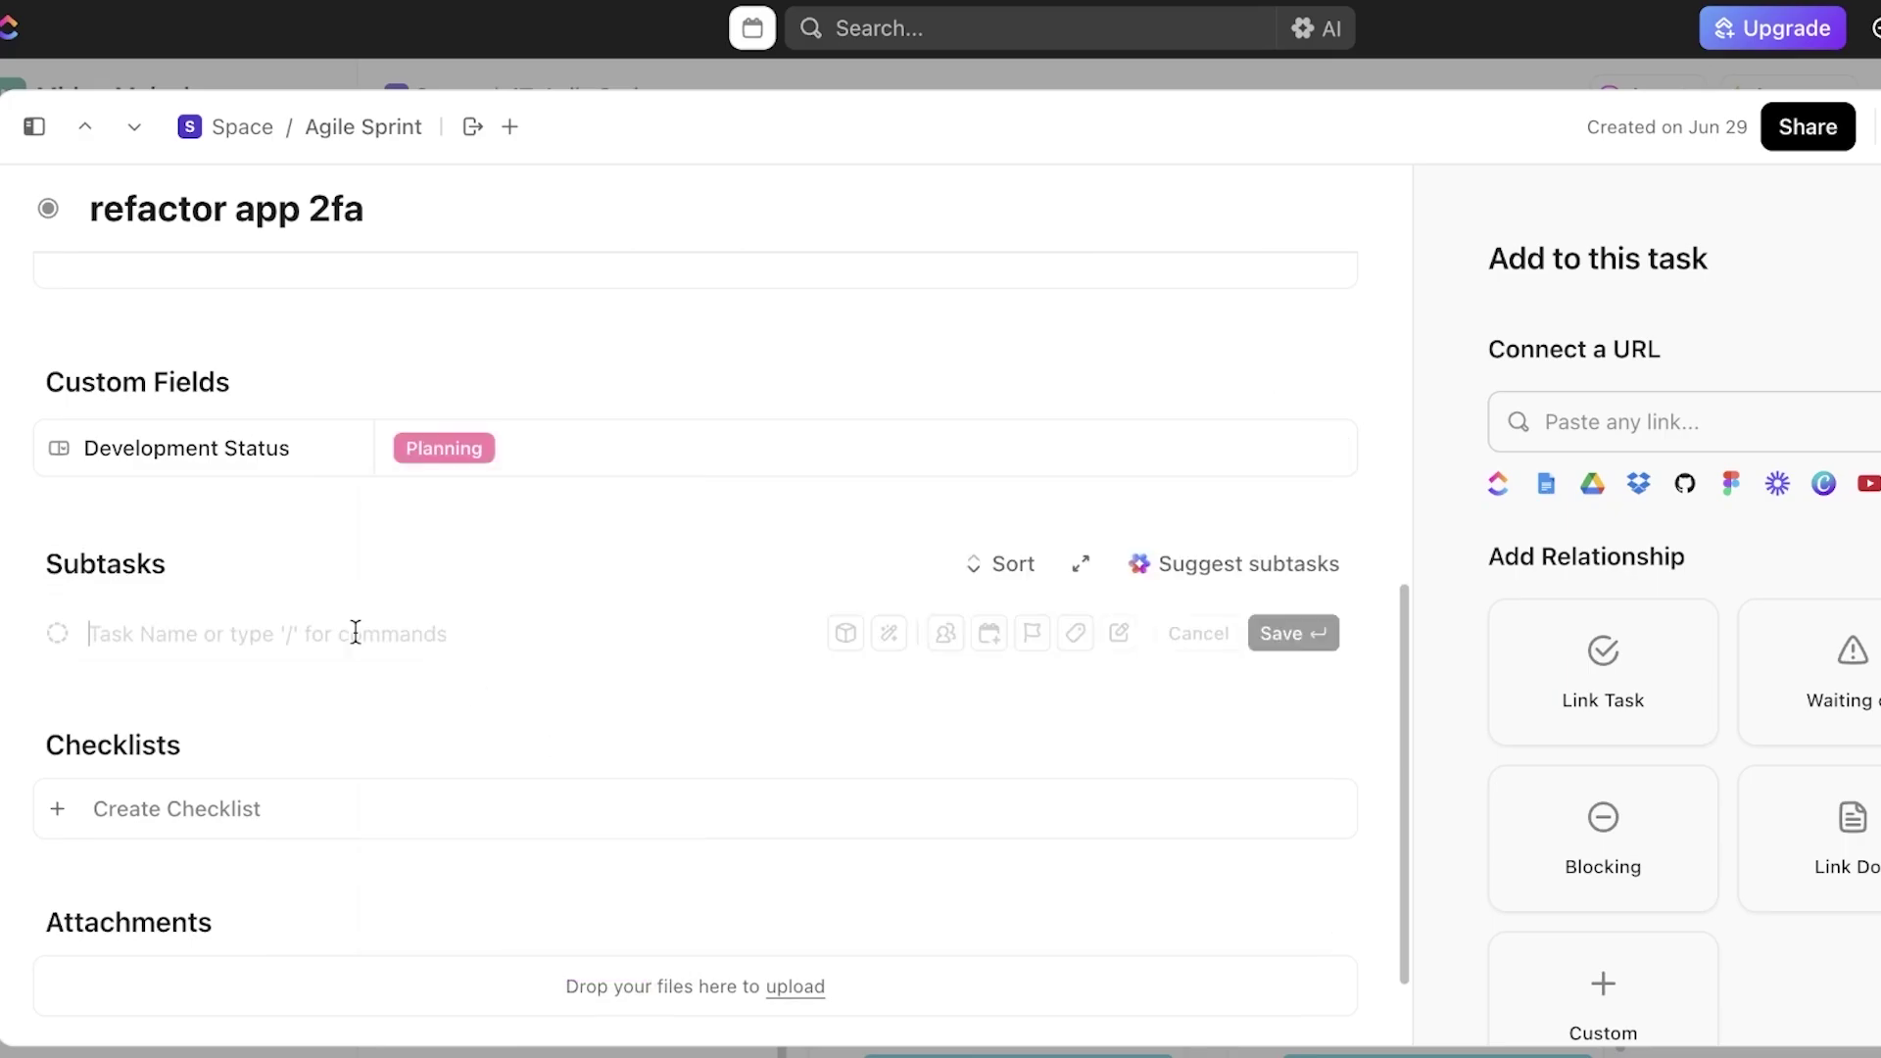
scroll(529, 583, "down", 2)
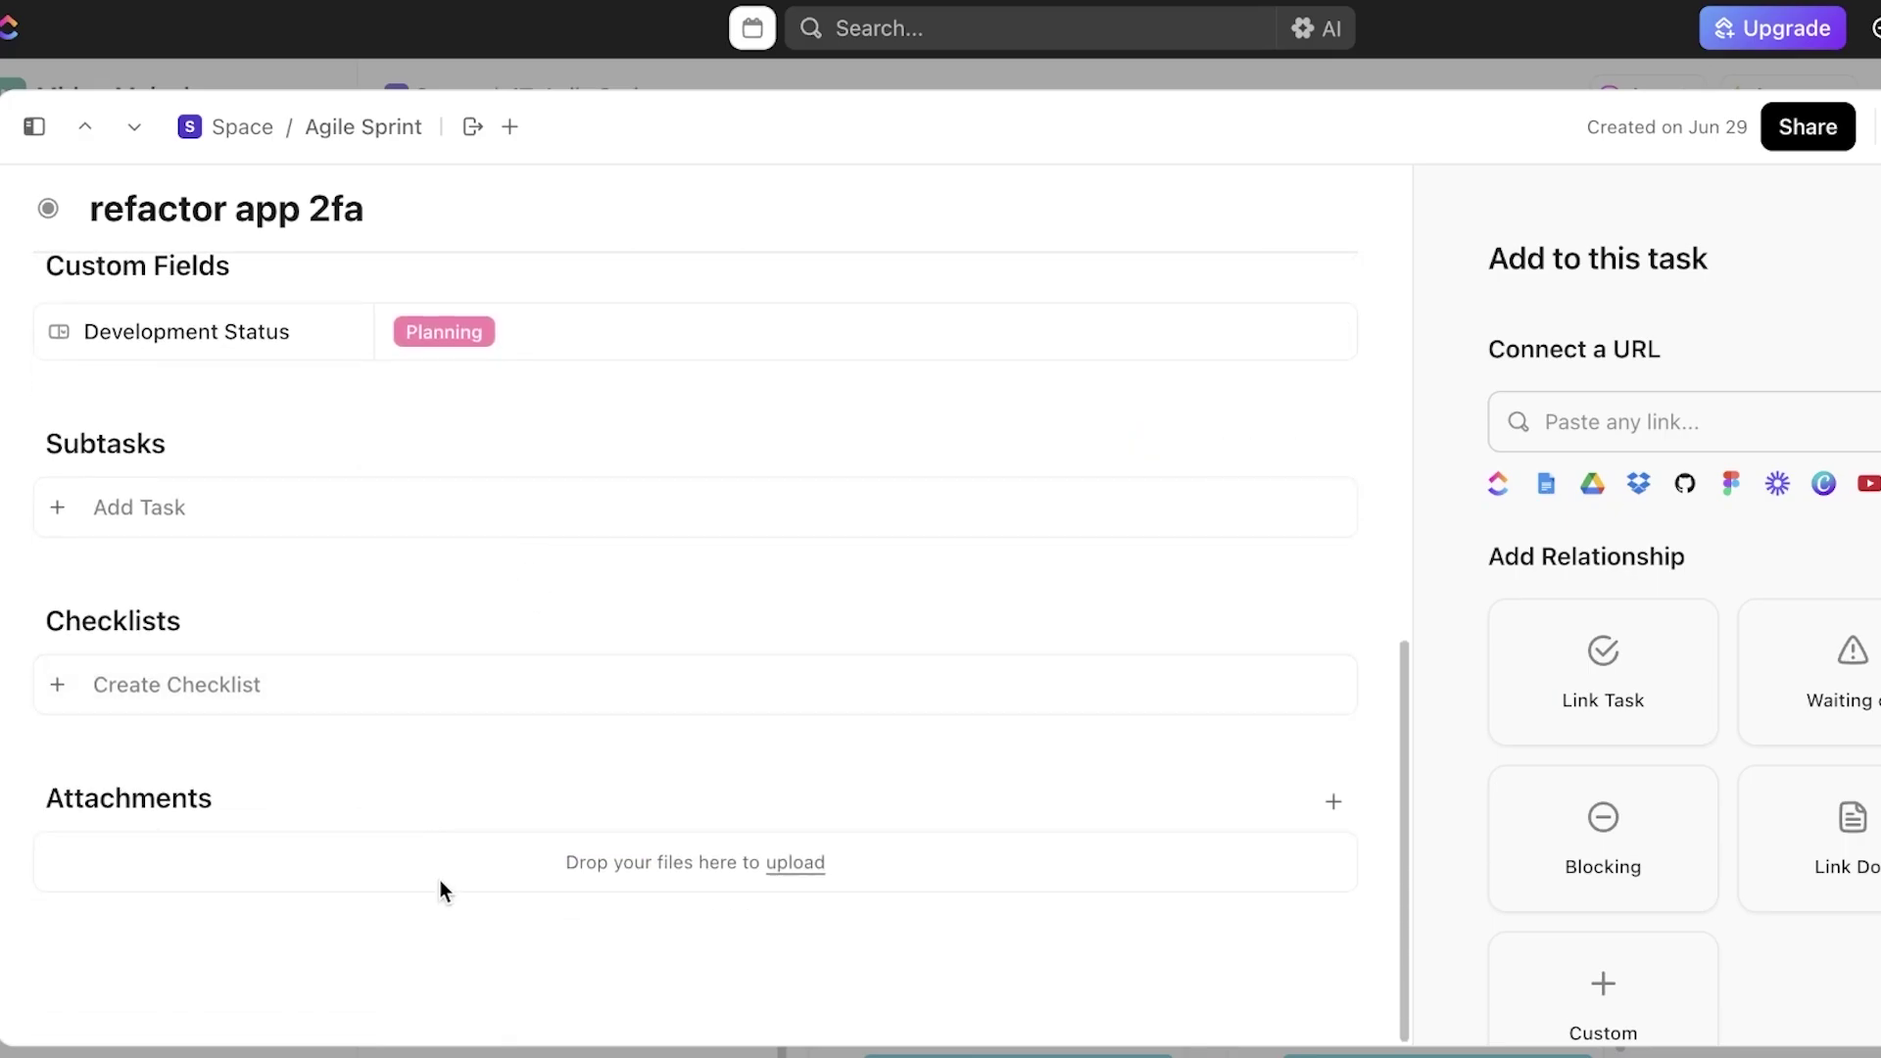
scroll(441, 886, "up", 5)
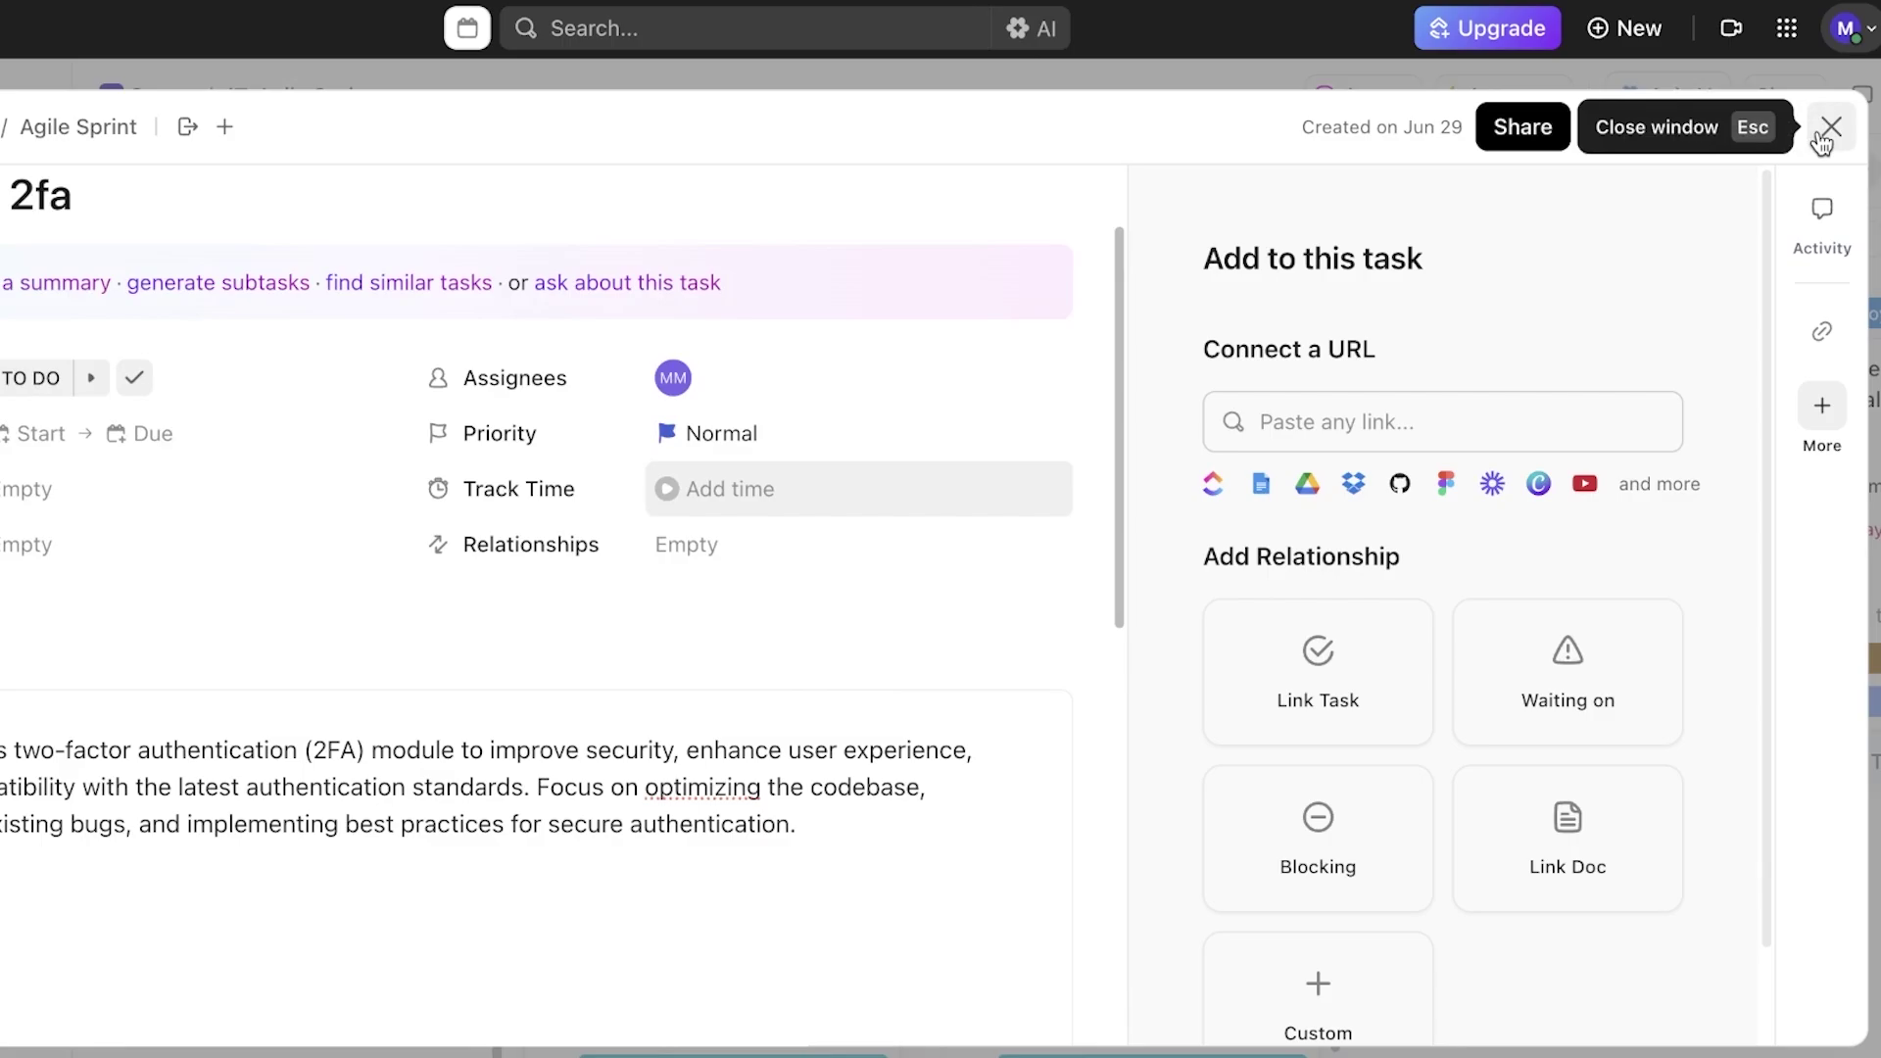
Close the task and find the 'refactor app 2fa' card in the board's Planning column
left_click(1835, 134)
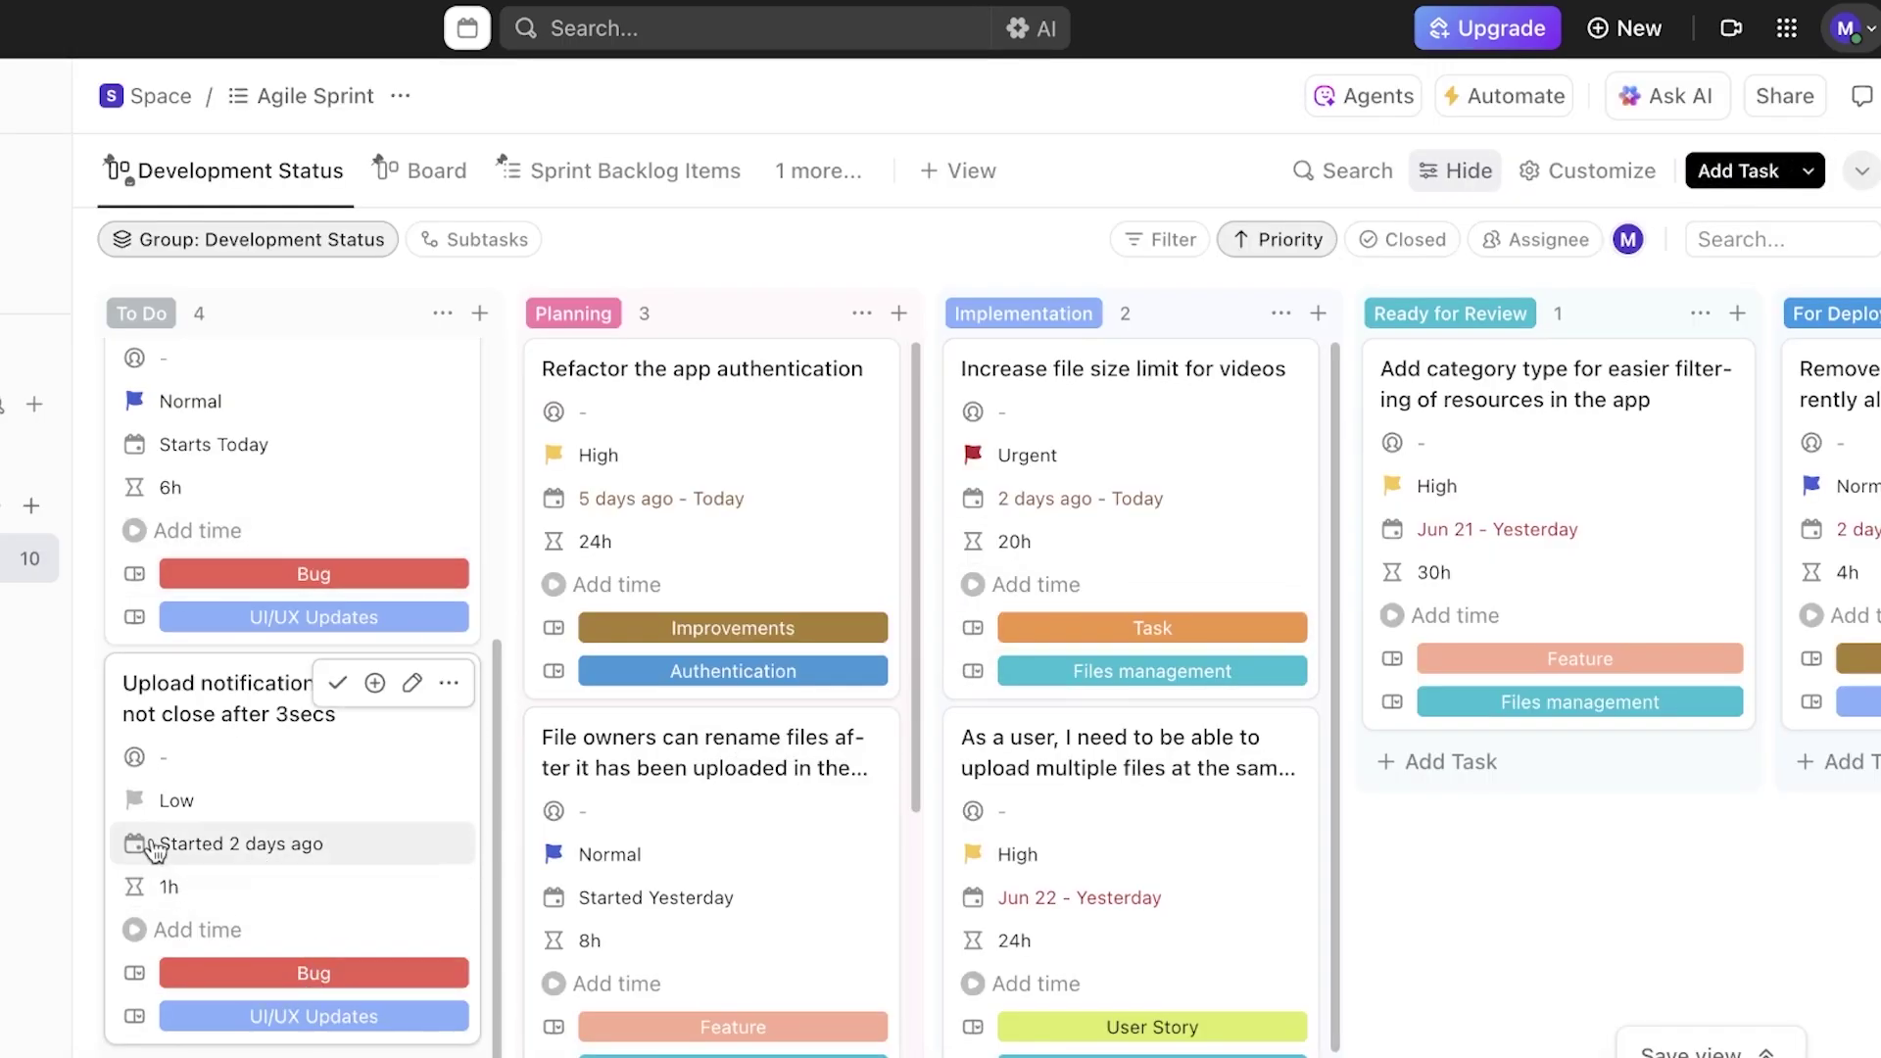
scroll(294, 822, "up", 3)
scroll(307, 739, "down", 3)
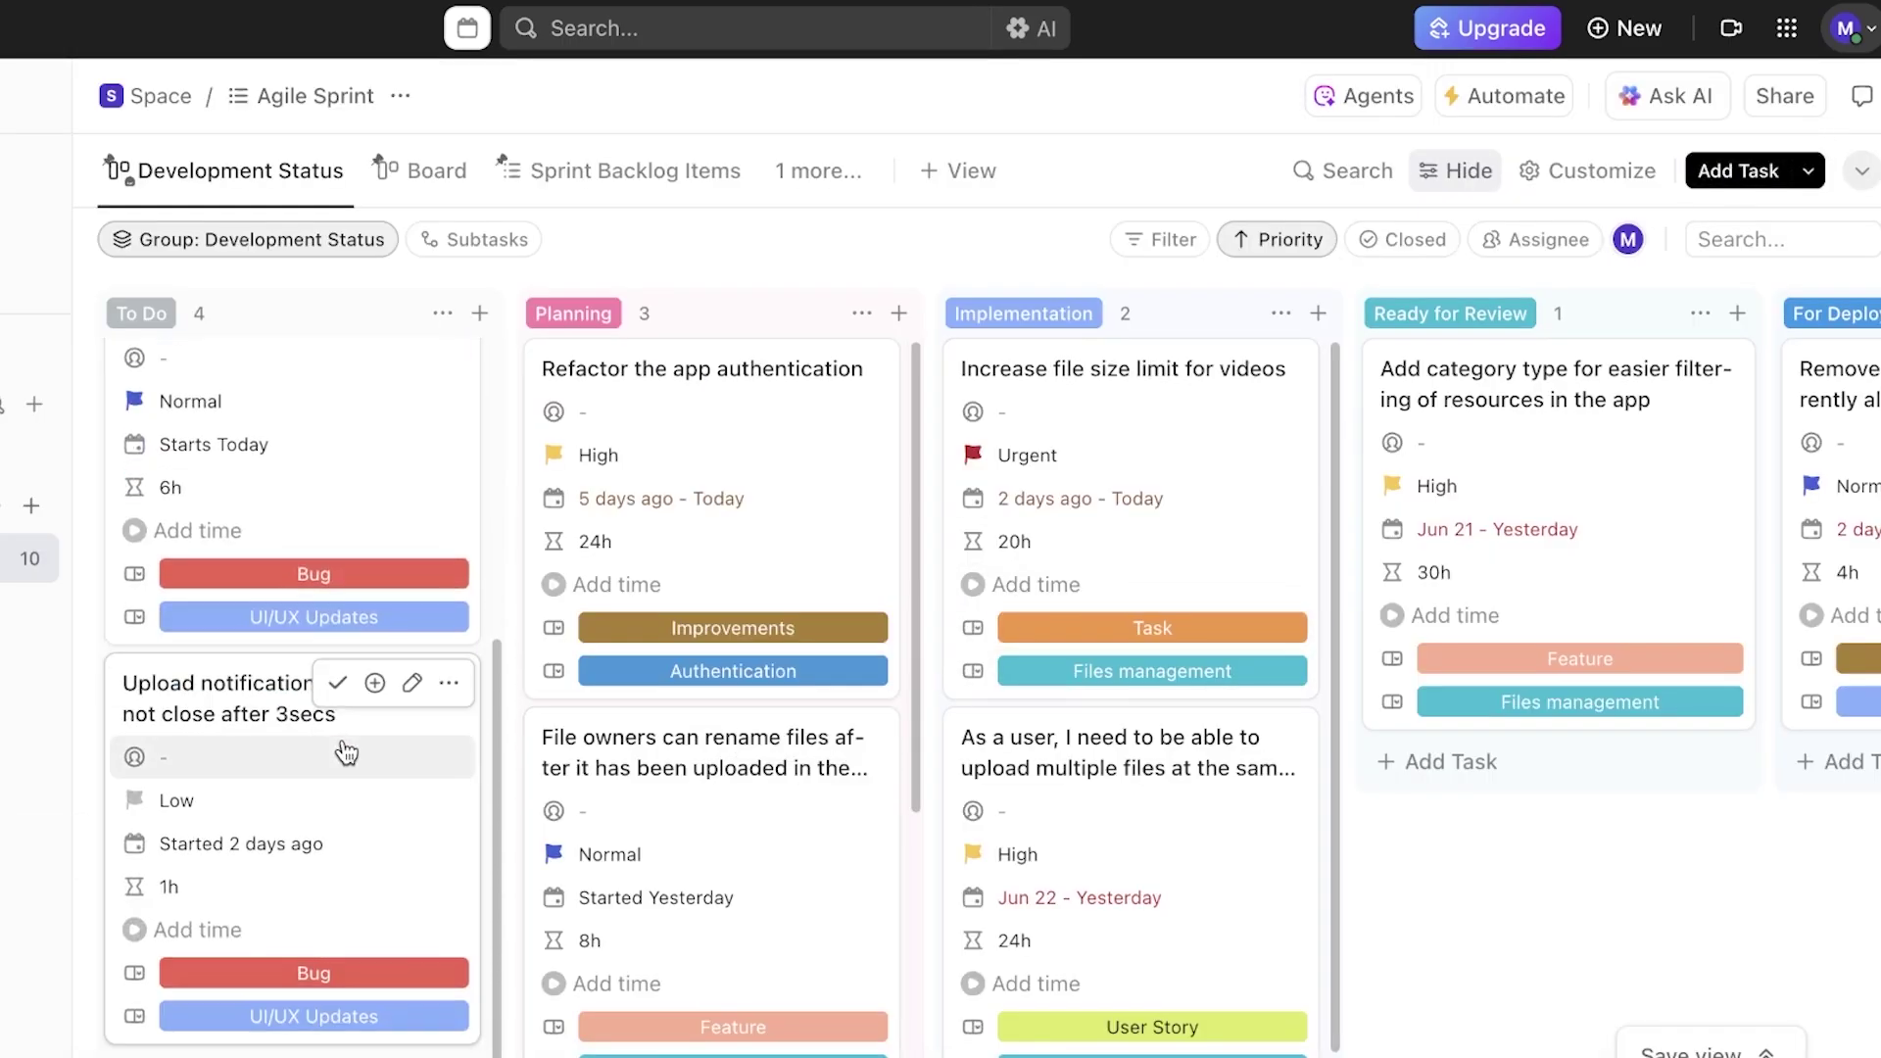
scroll(344, 747, "up", 4)
scroll(854, 716, "down", 5)
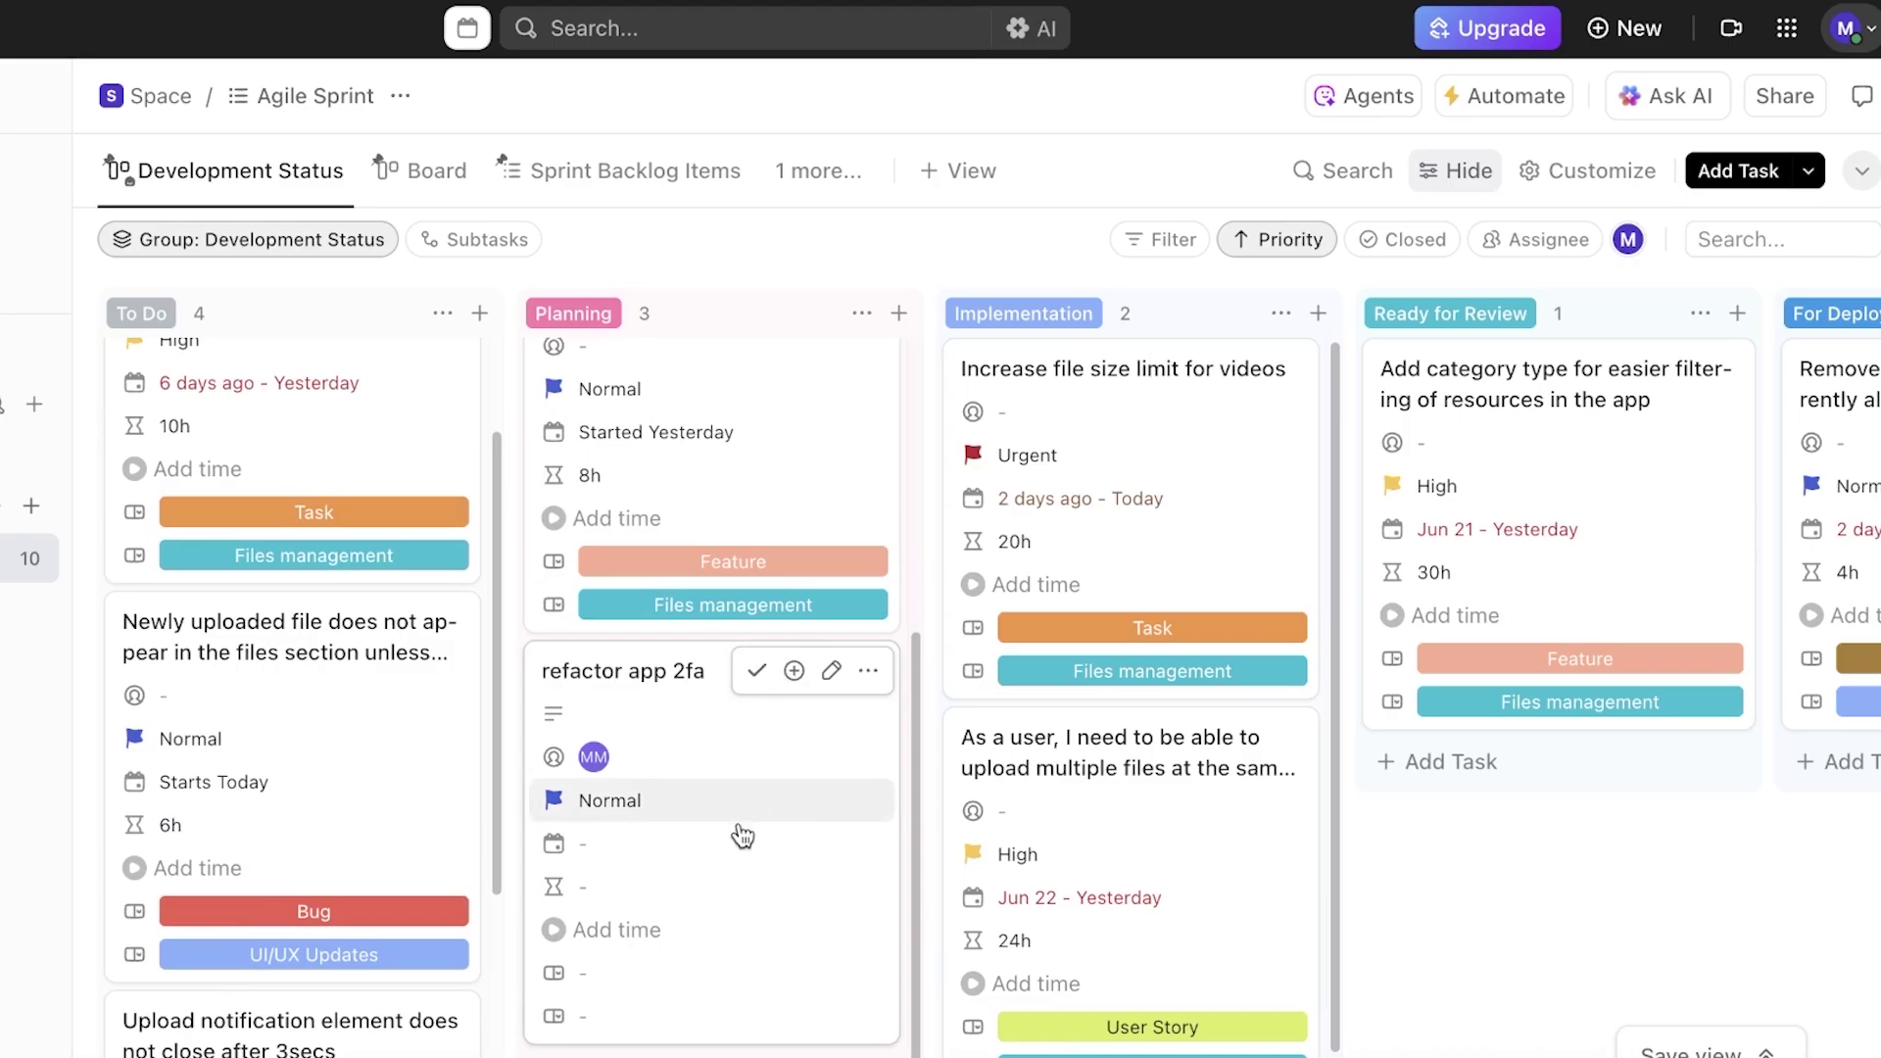
left_click(691, 974)
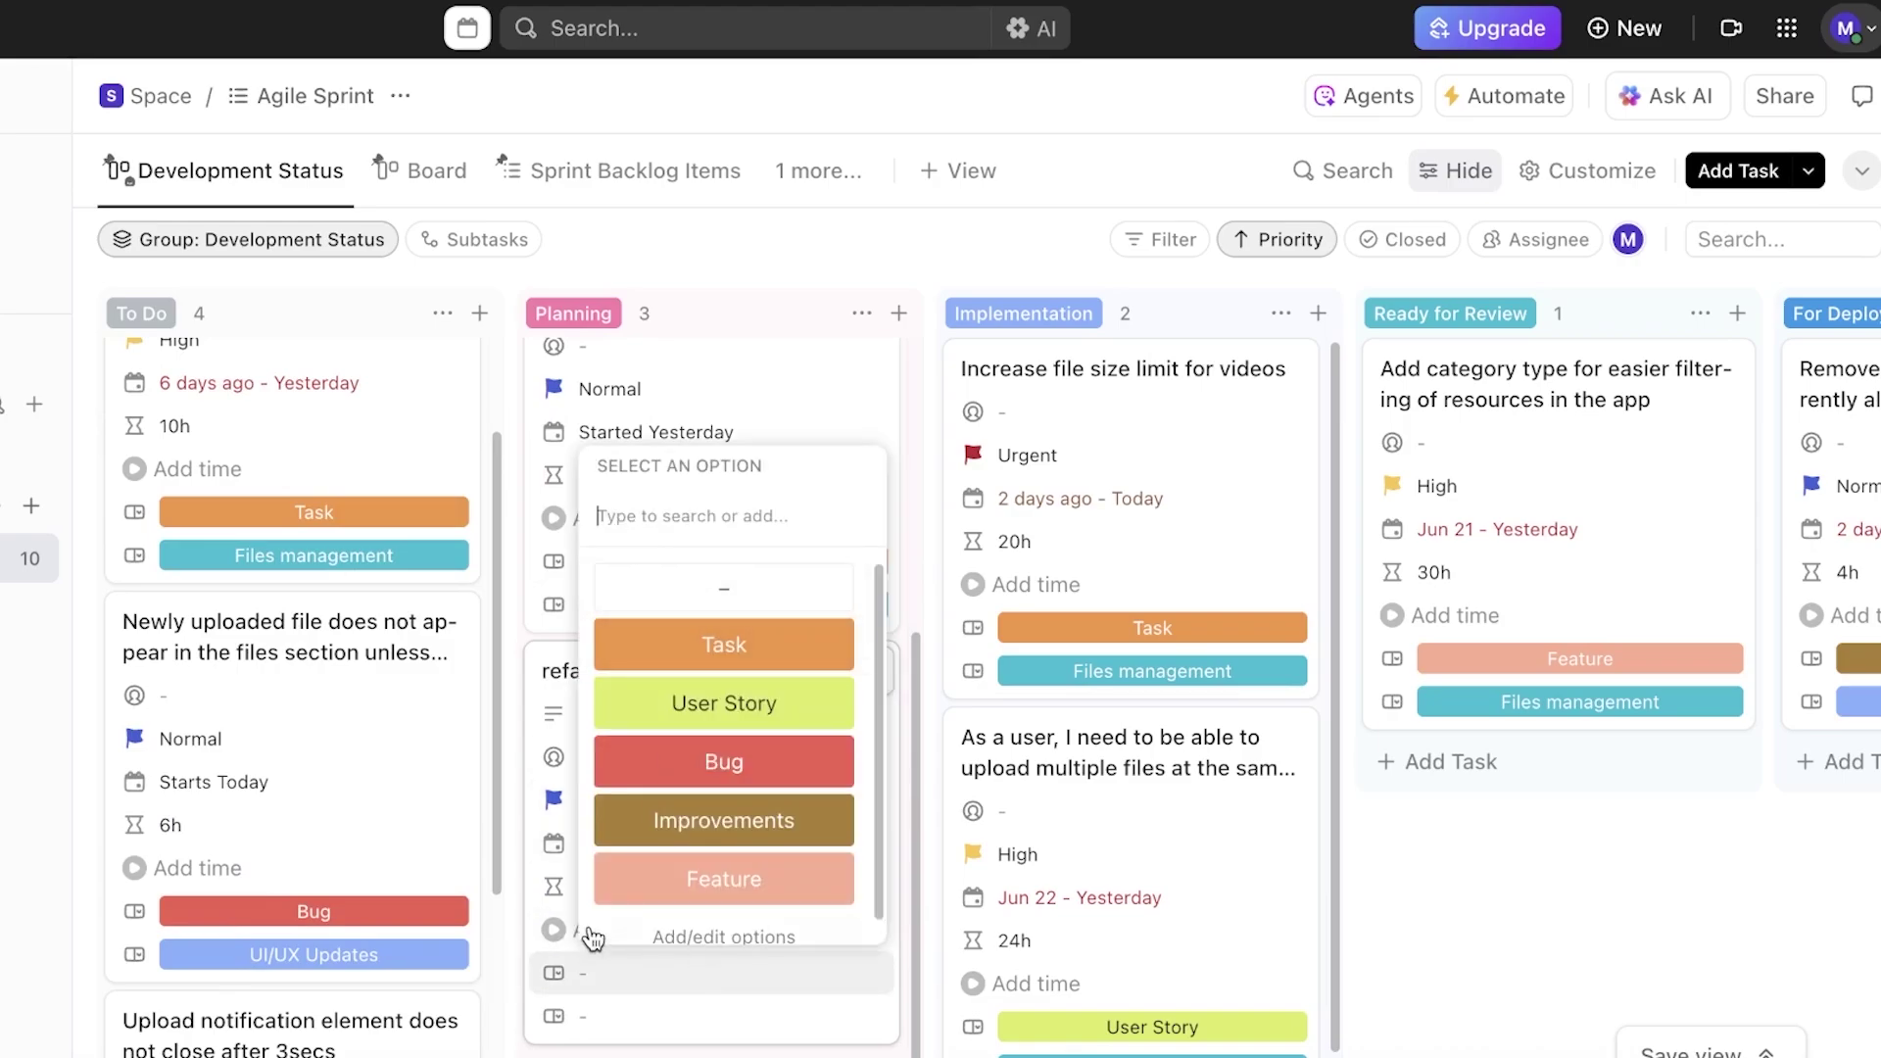
Reopen 'refactor app 2fa' and reveal the hidden Epics, Remaining Hours and Type fields
left_click(651, 573)
left_click(651, 672)
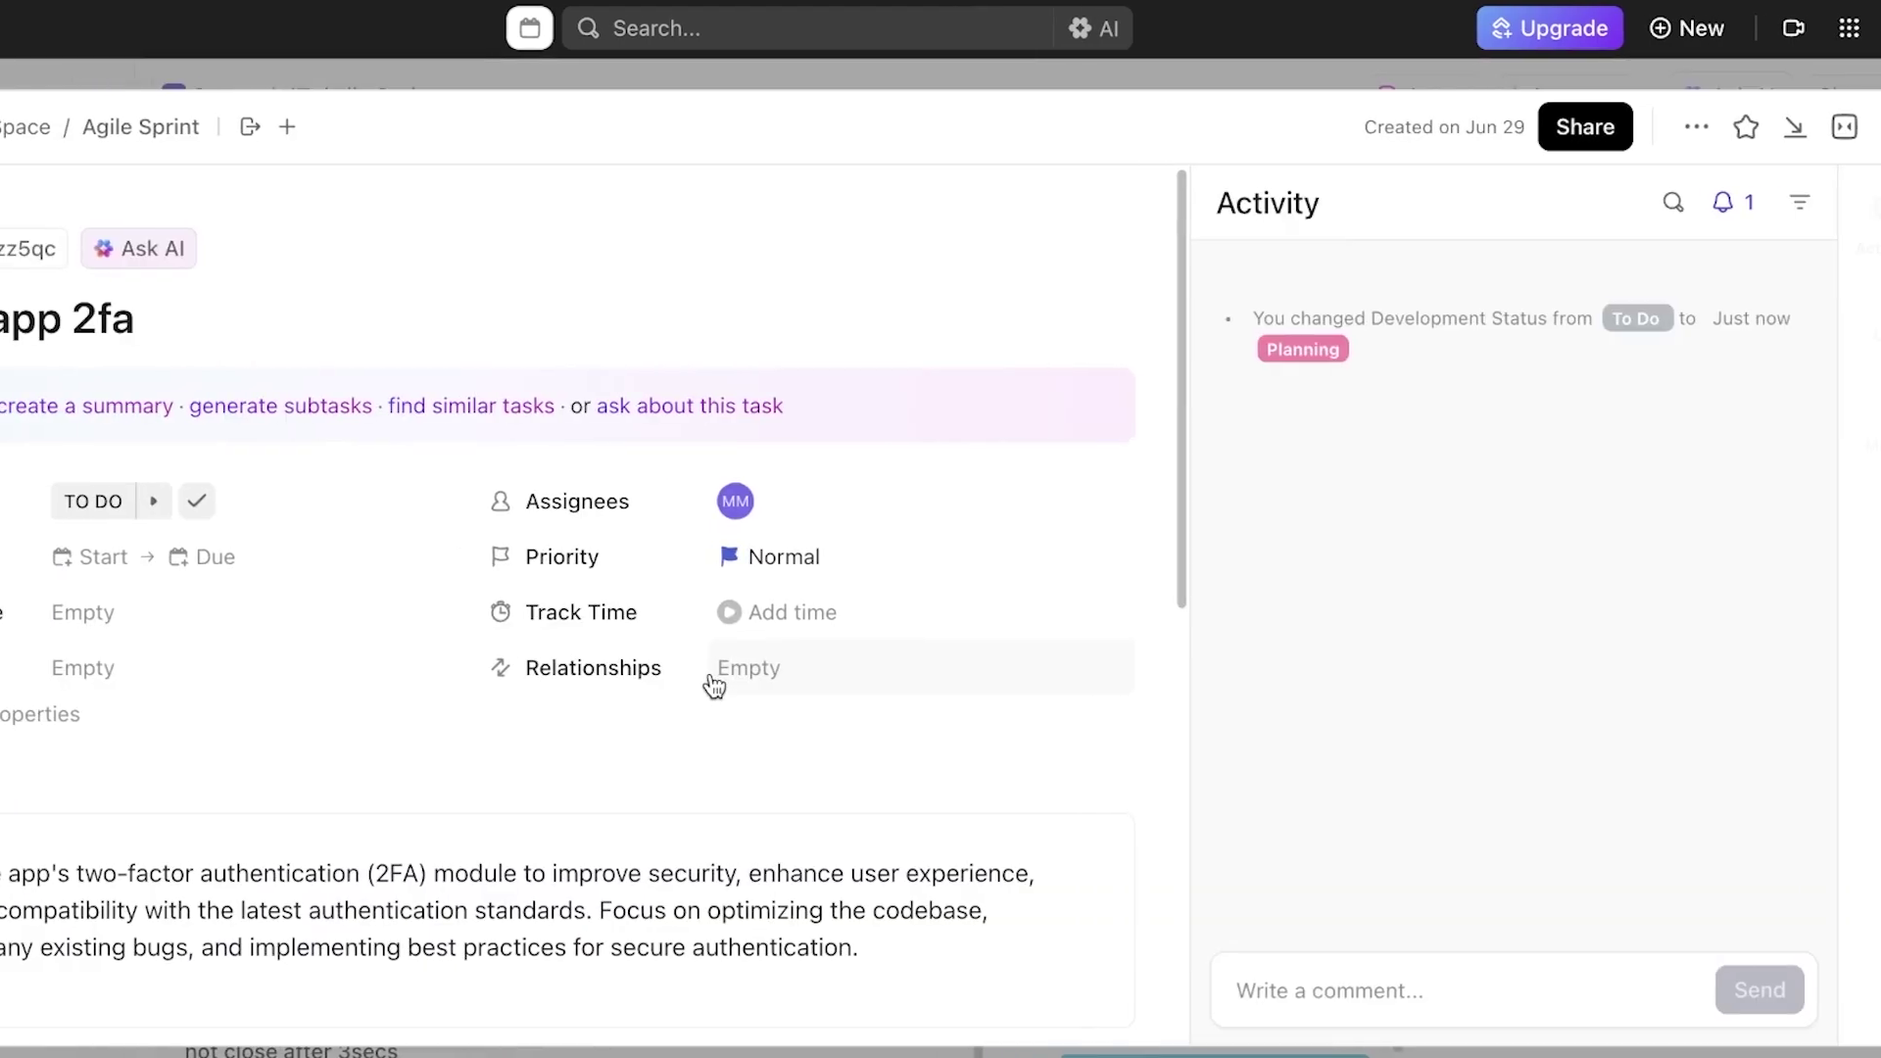
scroll(914, 526, "down", 4)
scroll(807, 642, "down", 4)
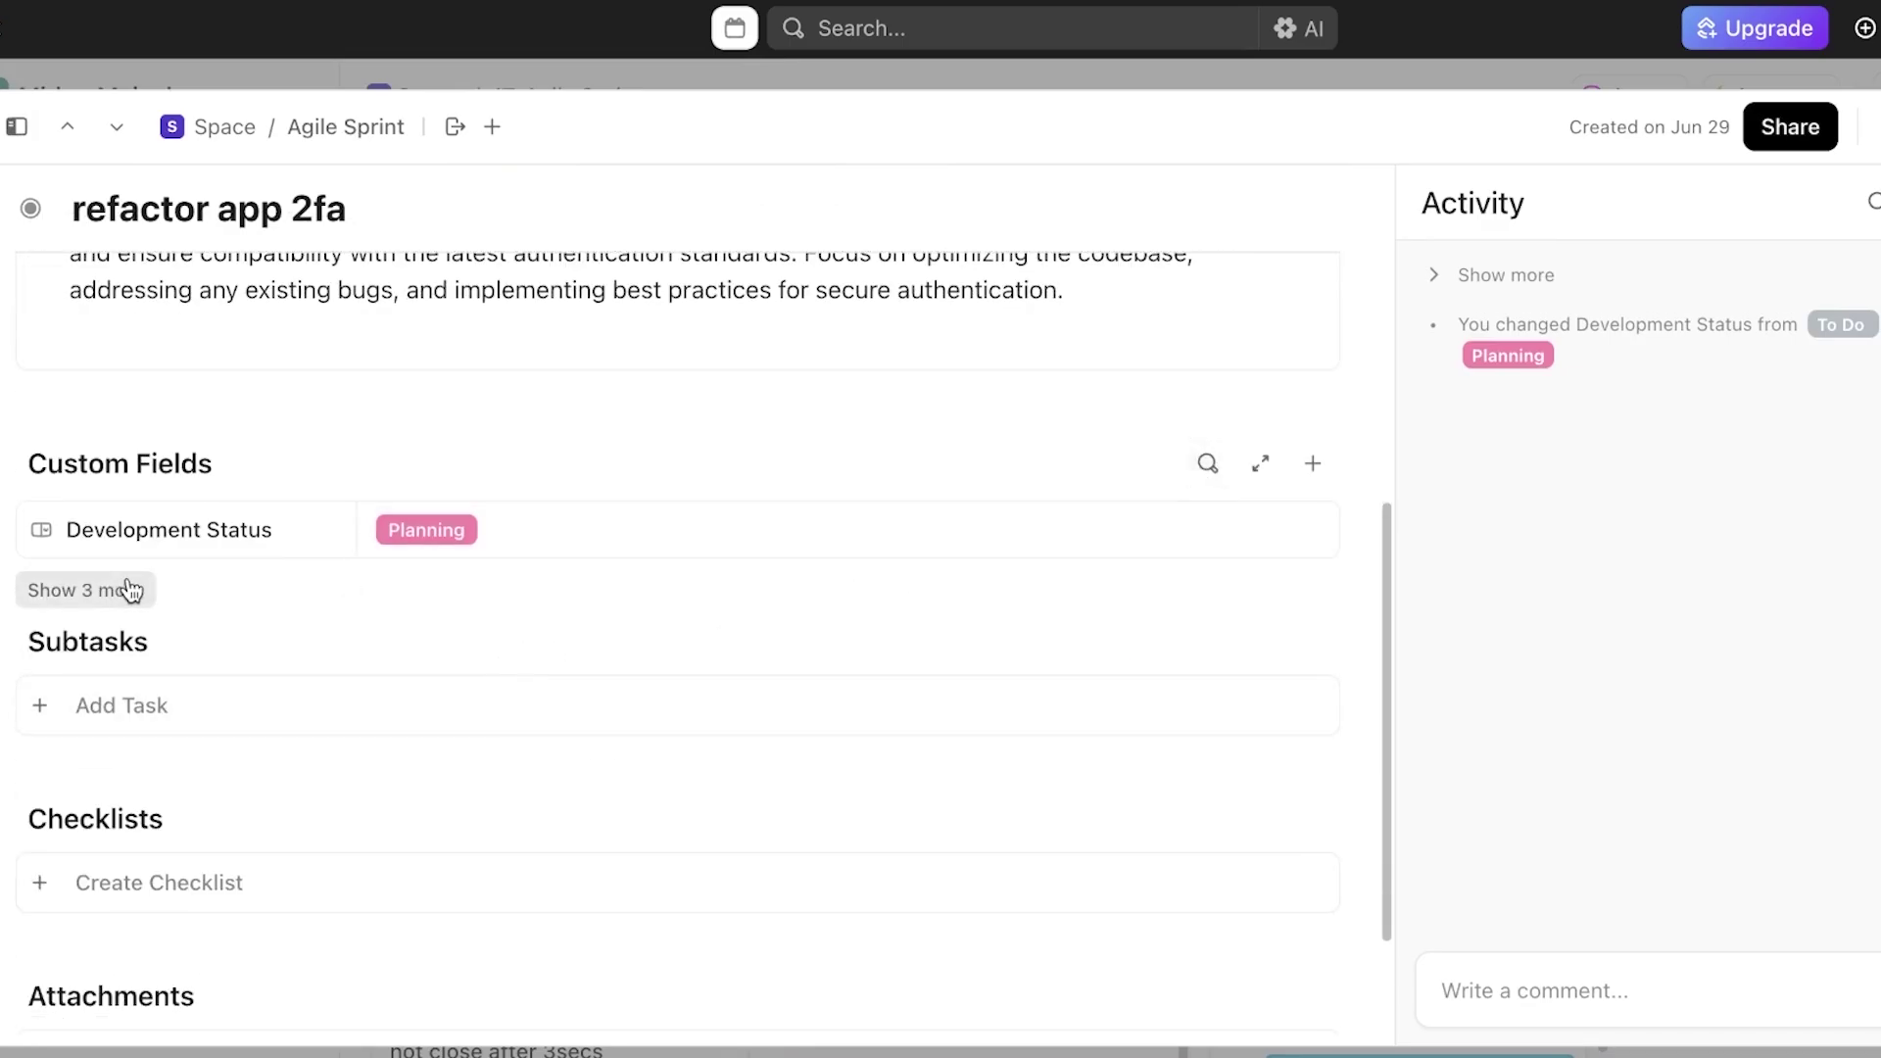
left_click(130, 591)
Set the task Type to Improvements and its Epic to Authentication
left_click(527, 592)
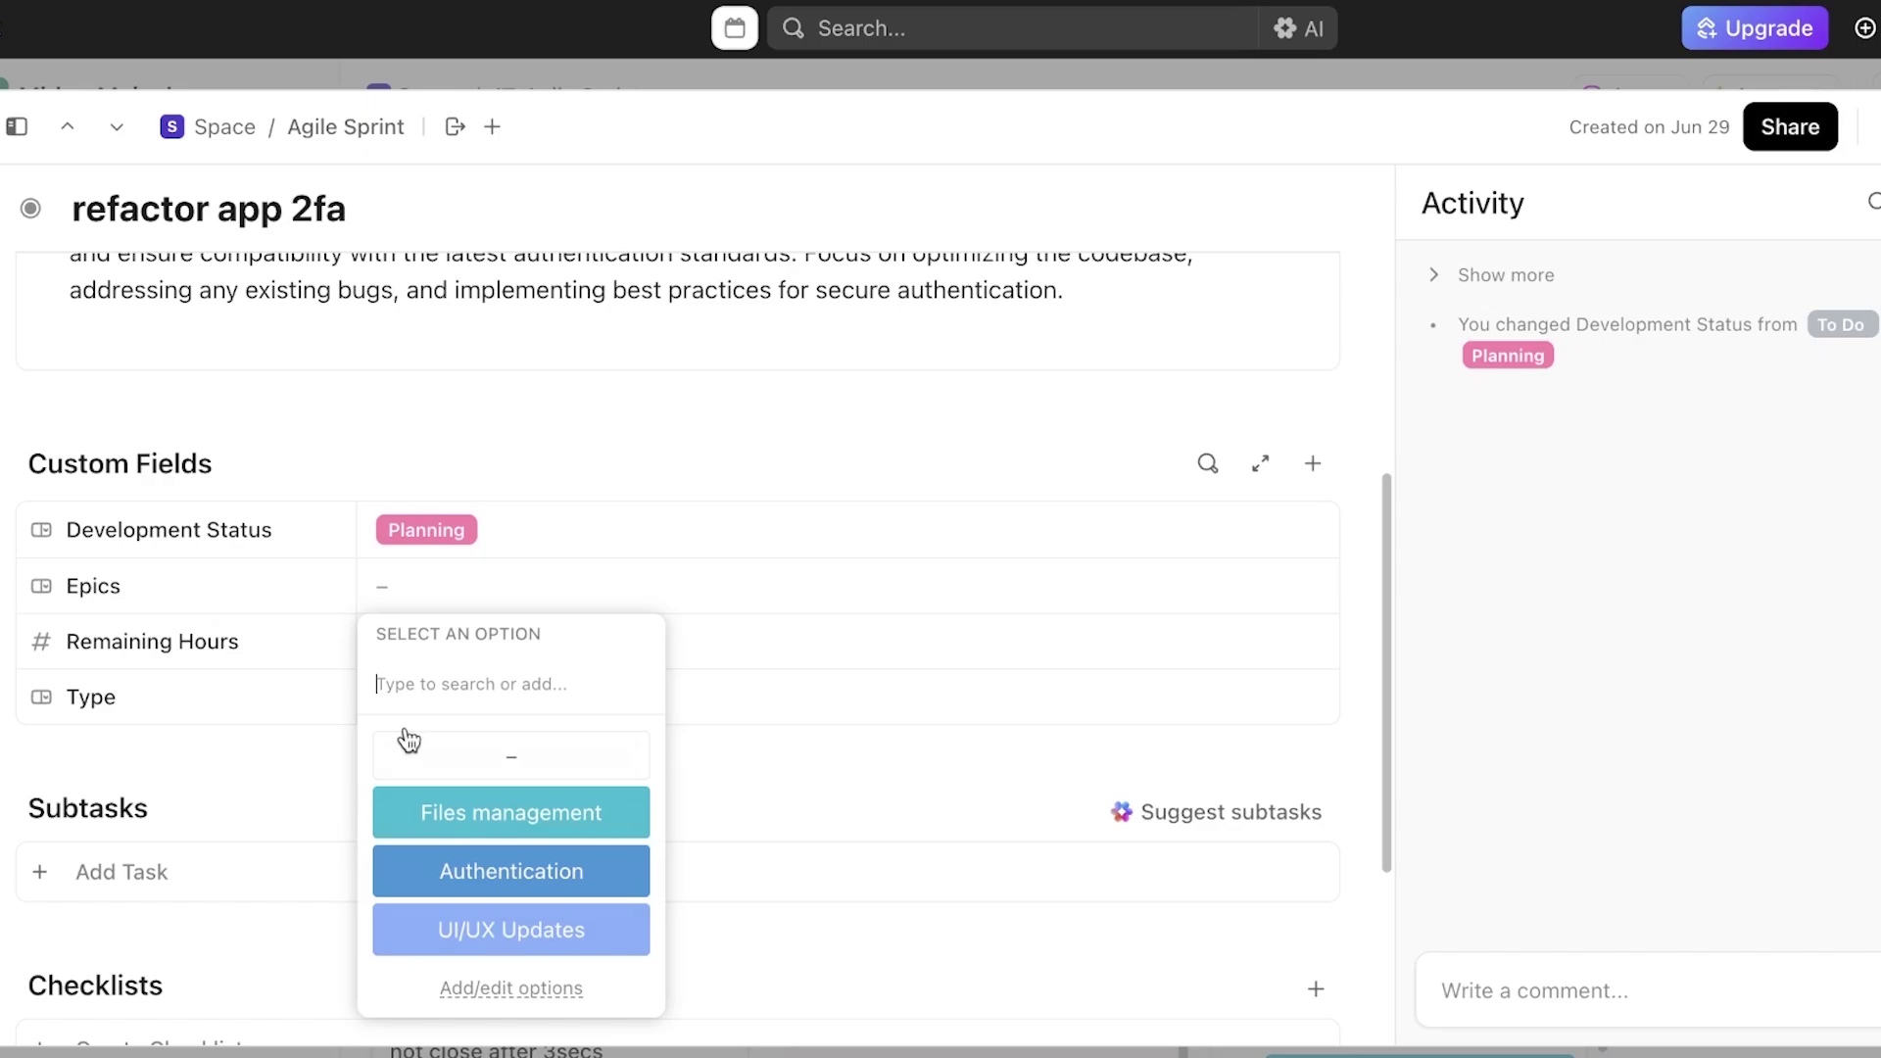
left_click(432, 701)
left_click(433, 696)
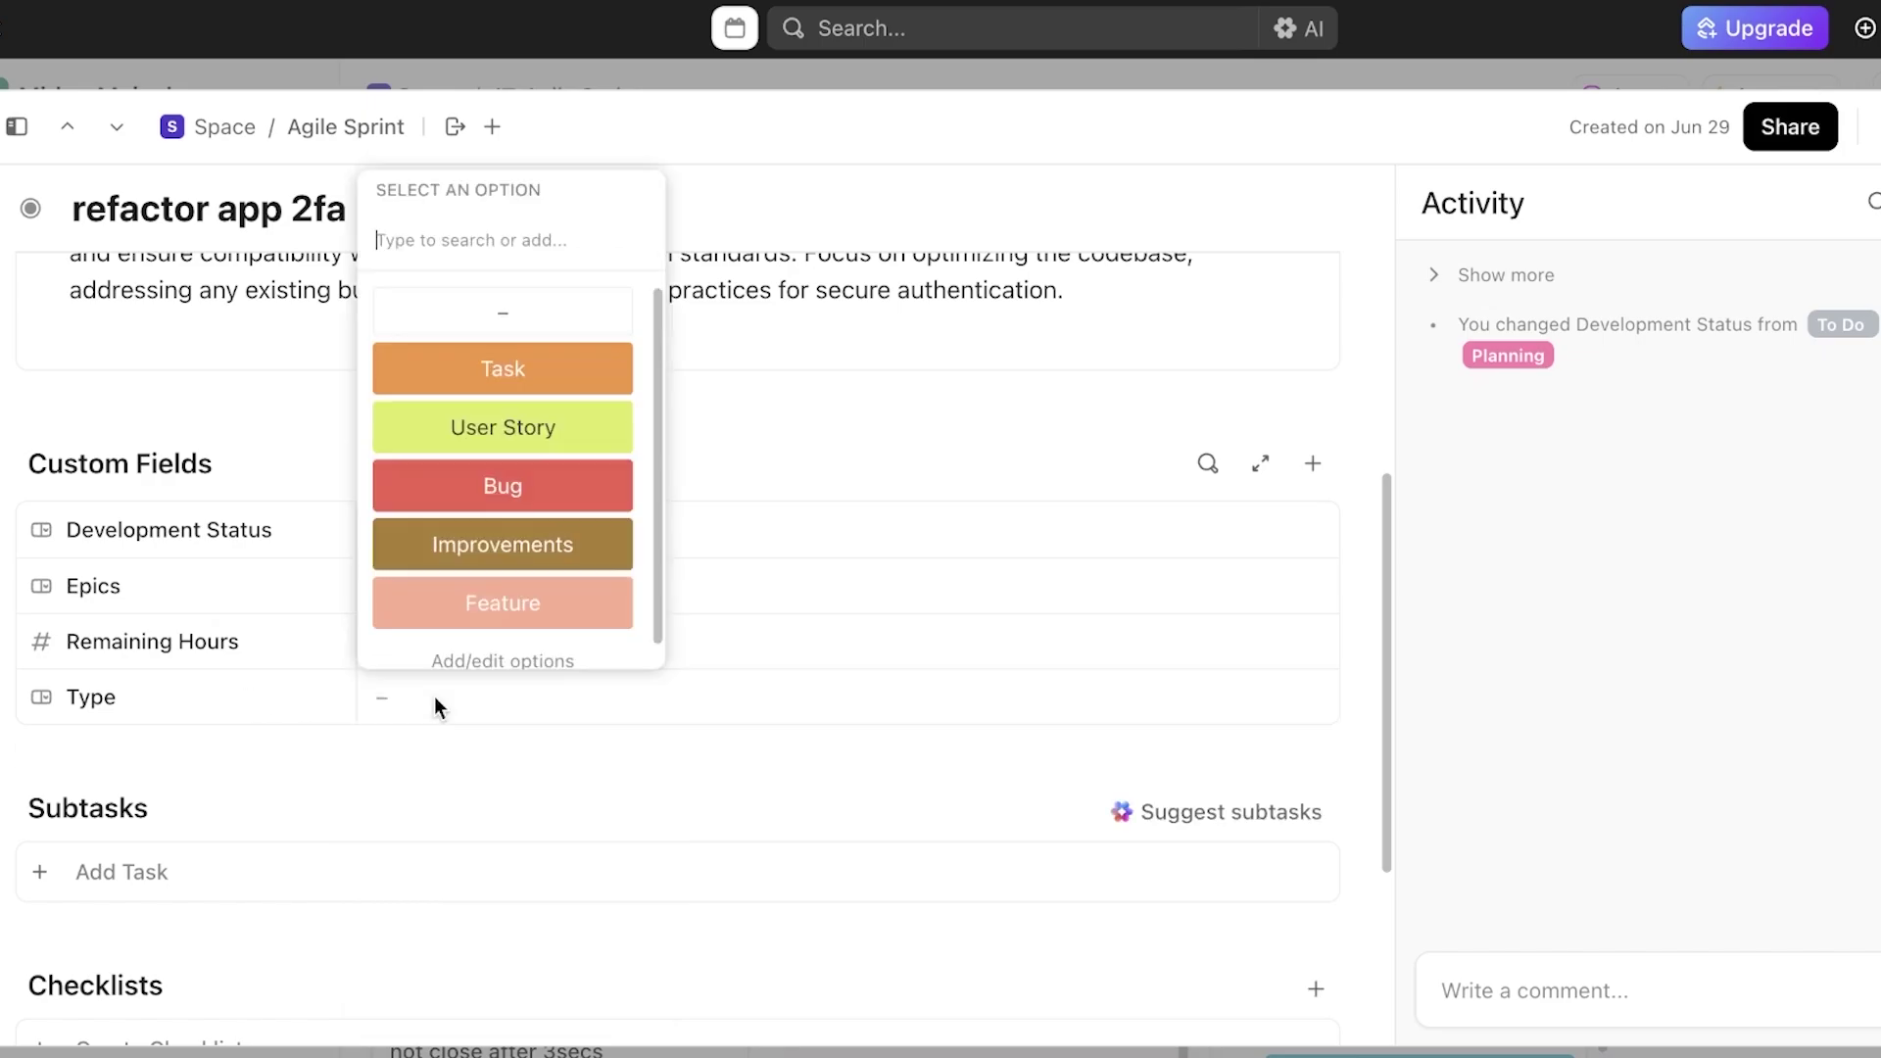
left_click(458, 556)
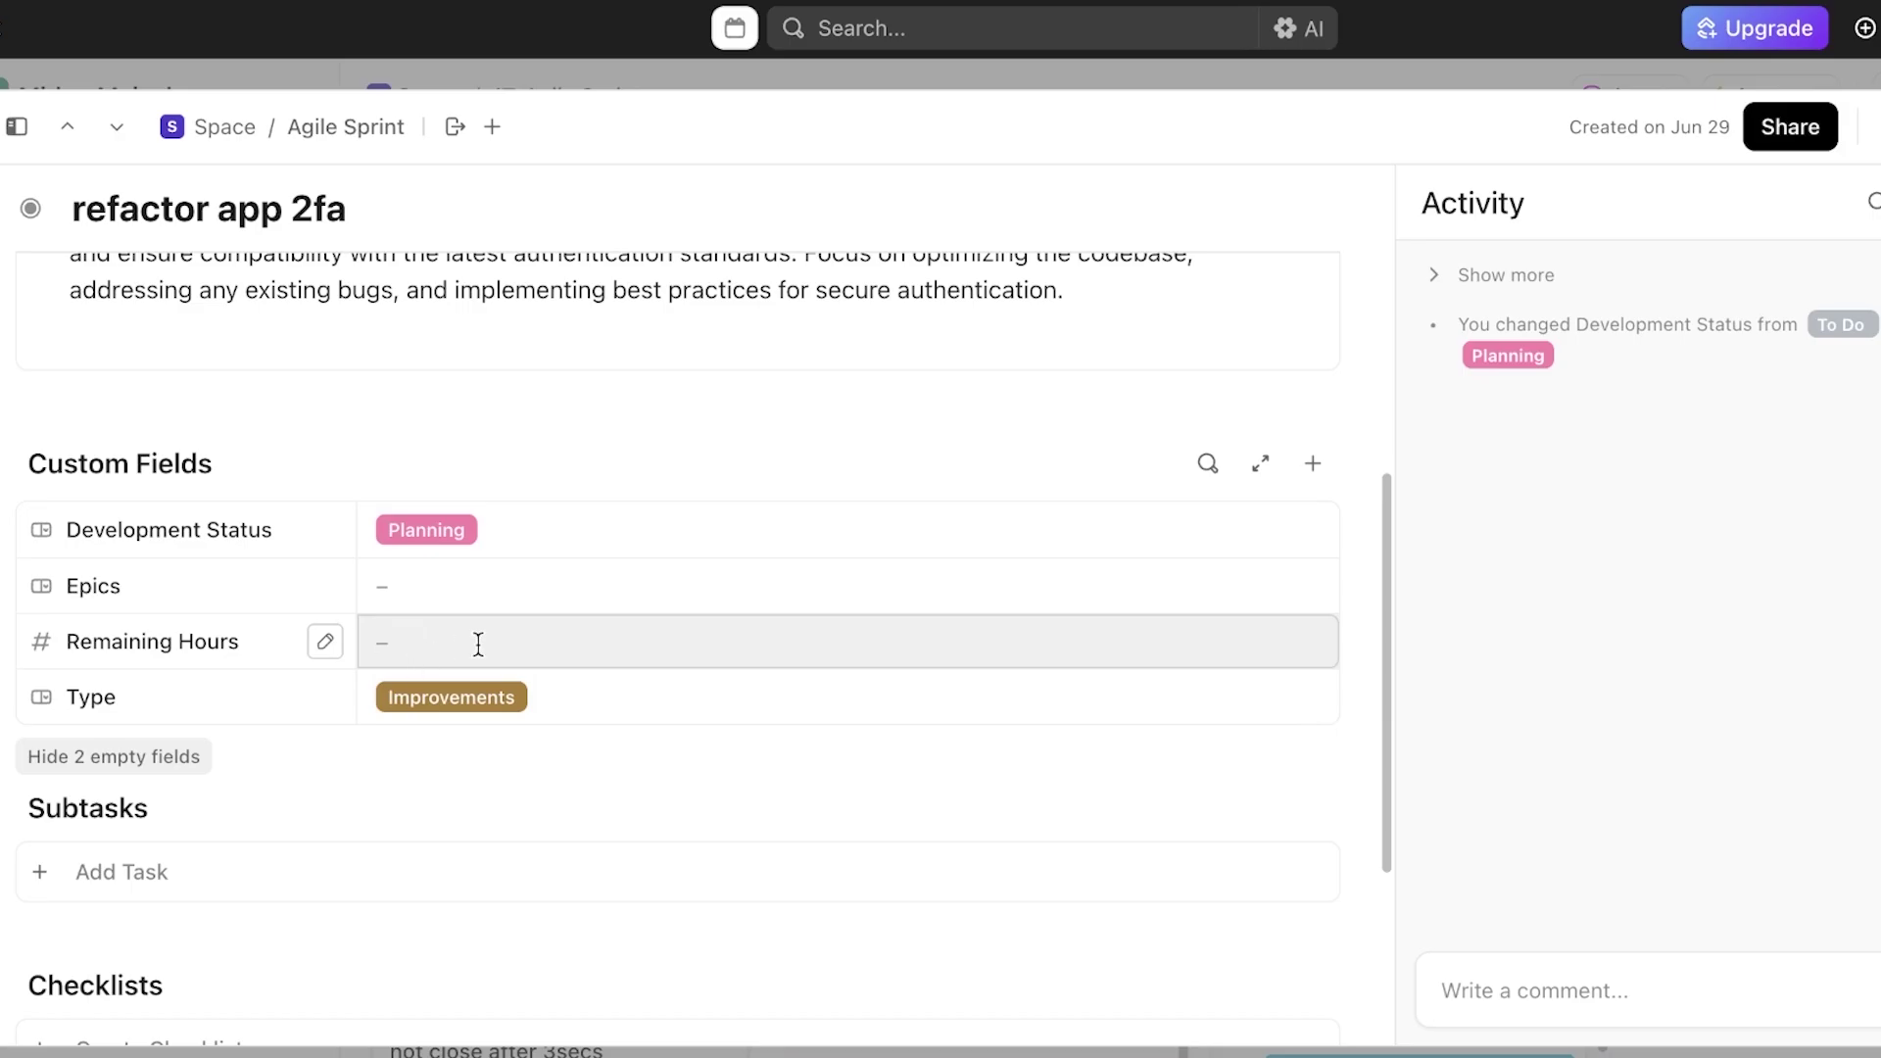
left_click(529, 587)
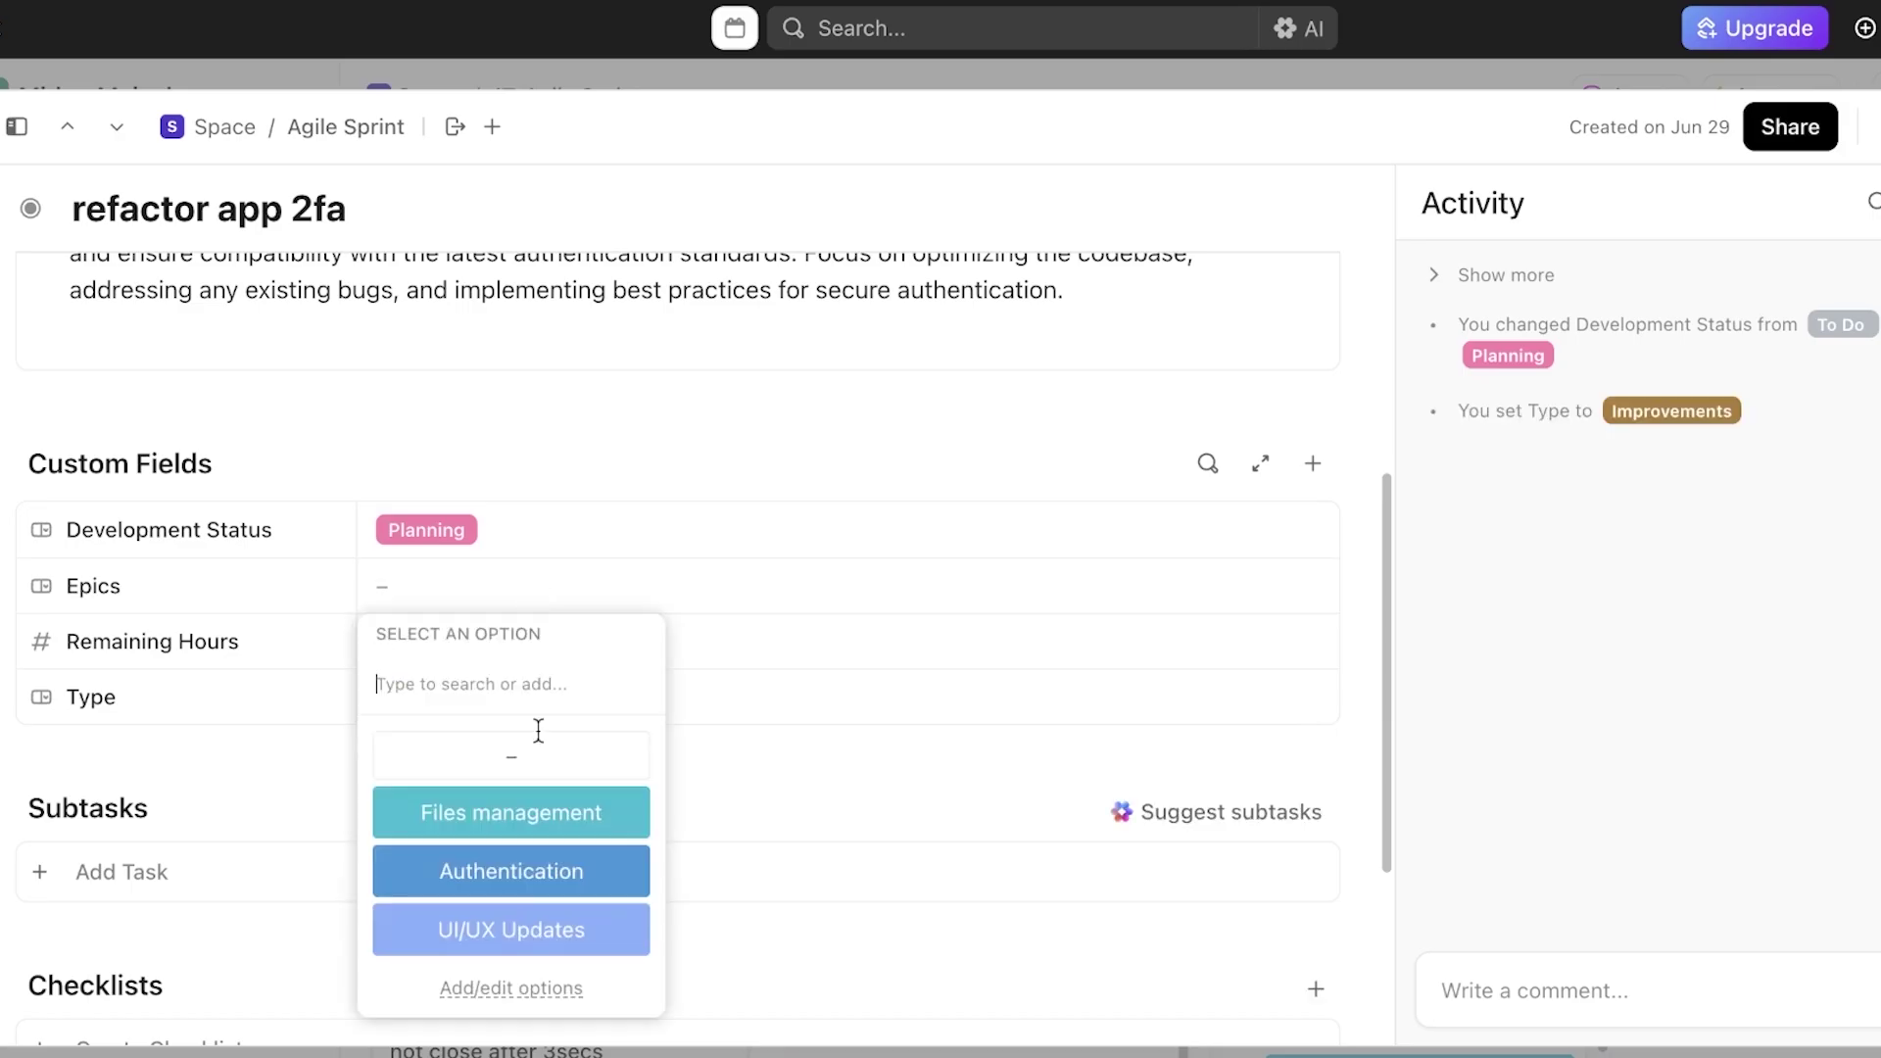
left_click(538, 881)
Close the task and flip between the Sprint Backlog Items, Board and Development Status views
key("Escape")
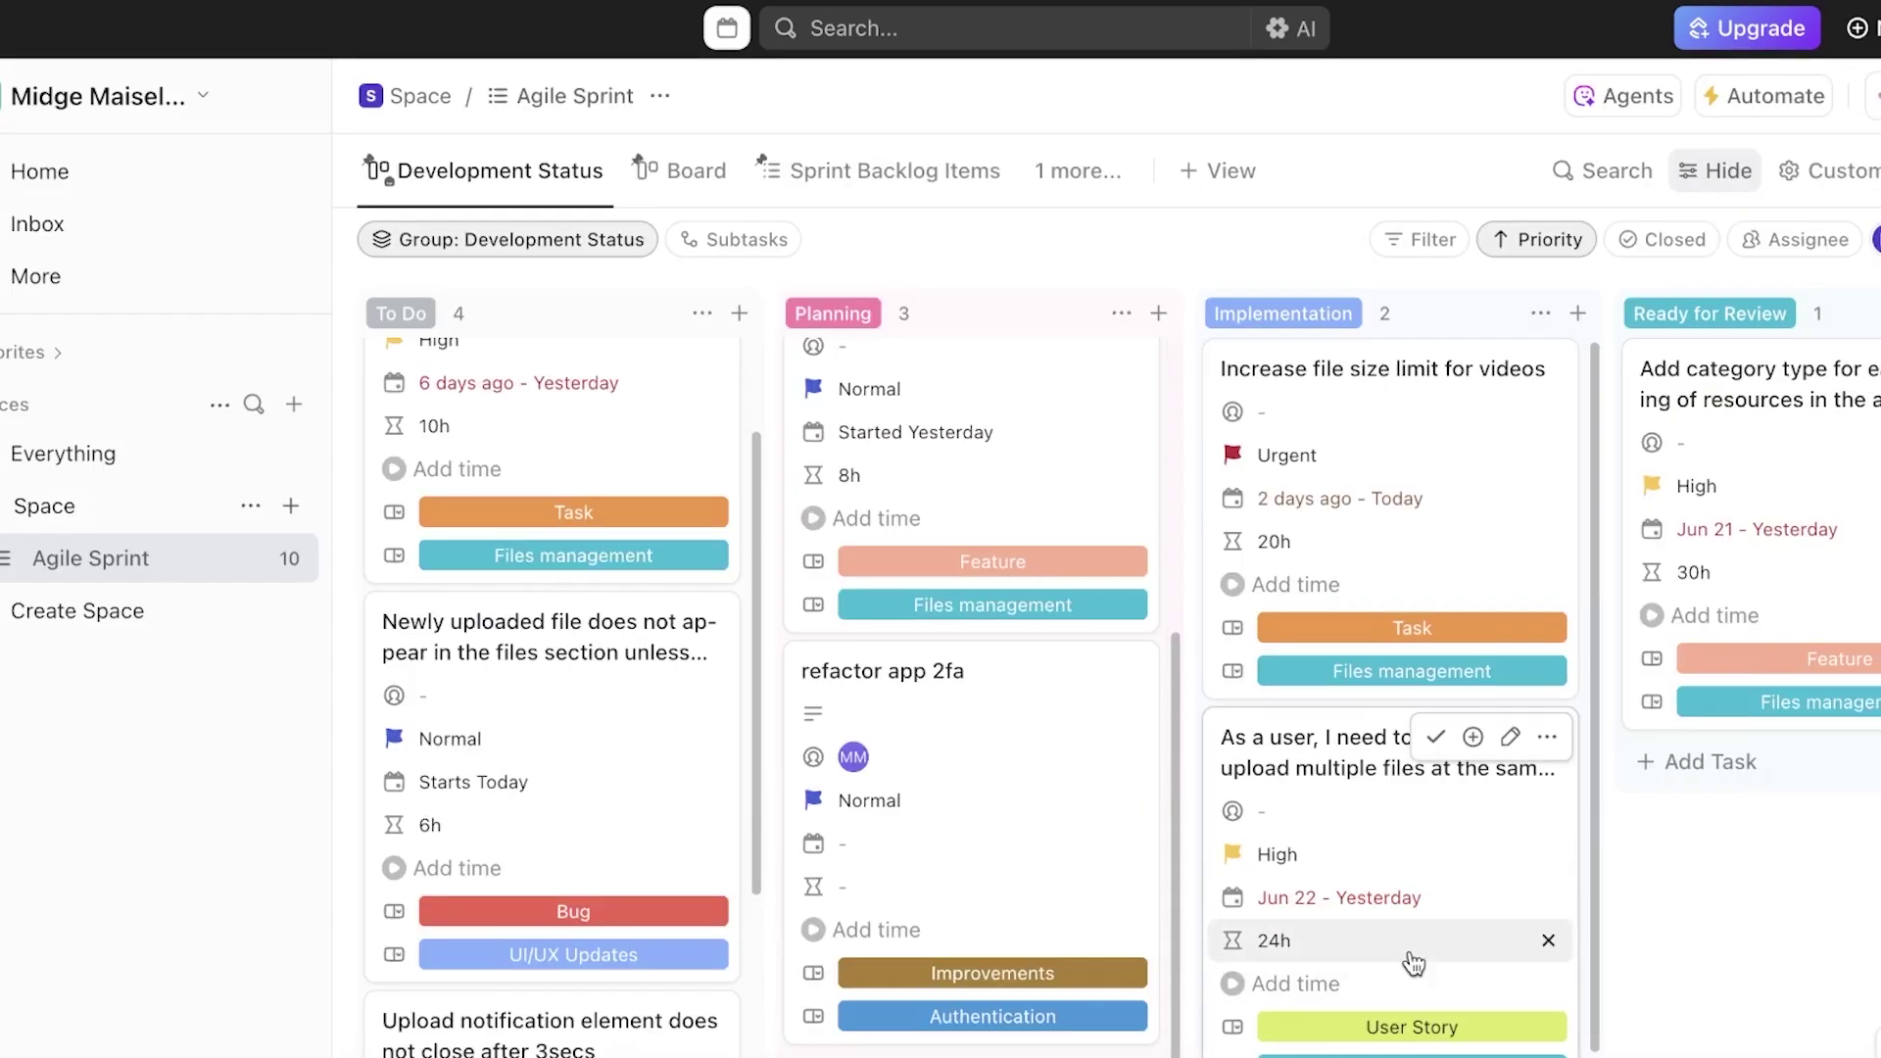
scroll(1137, 908, "right", 5)
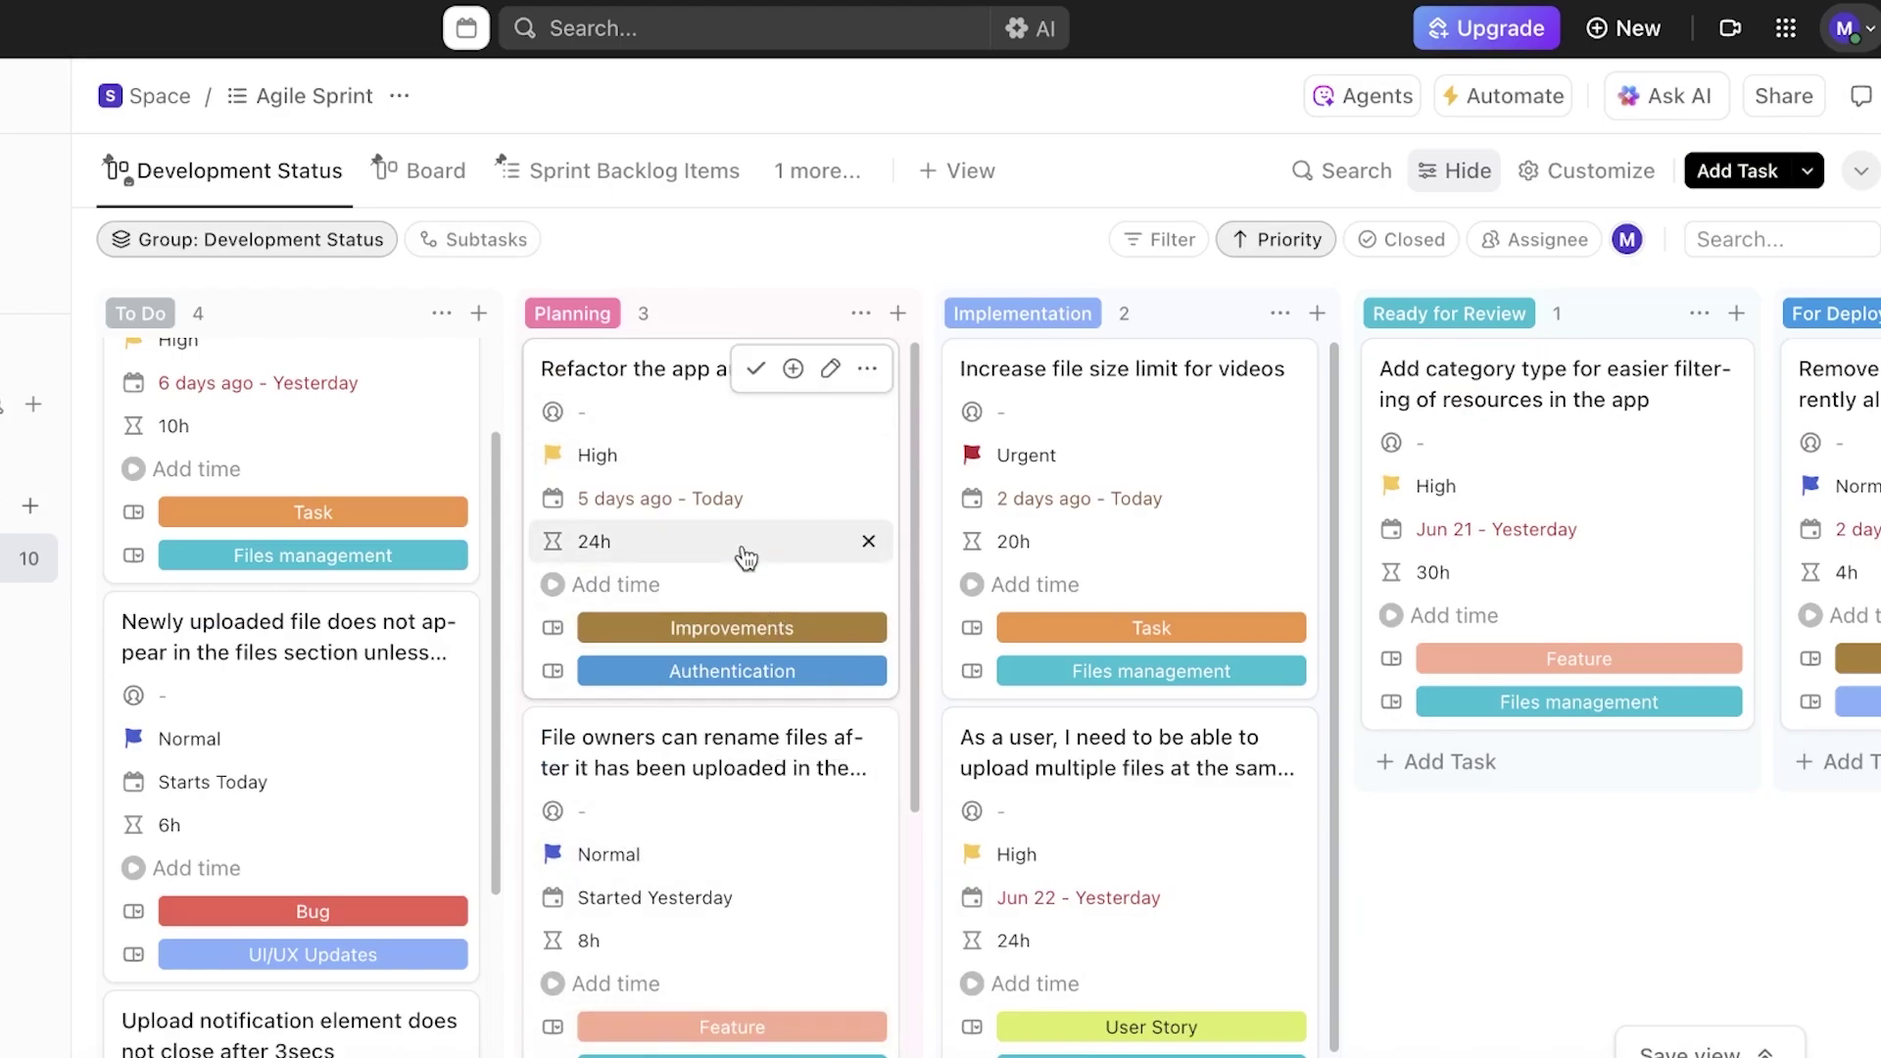
left_click(593, 170)
left_click(435, 177)
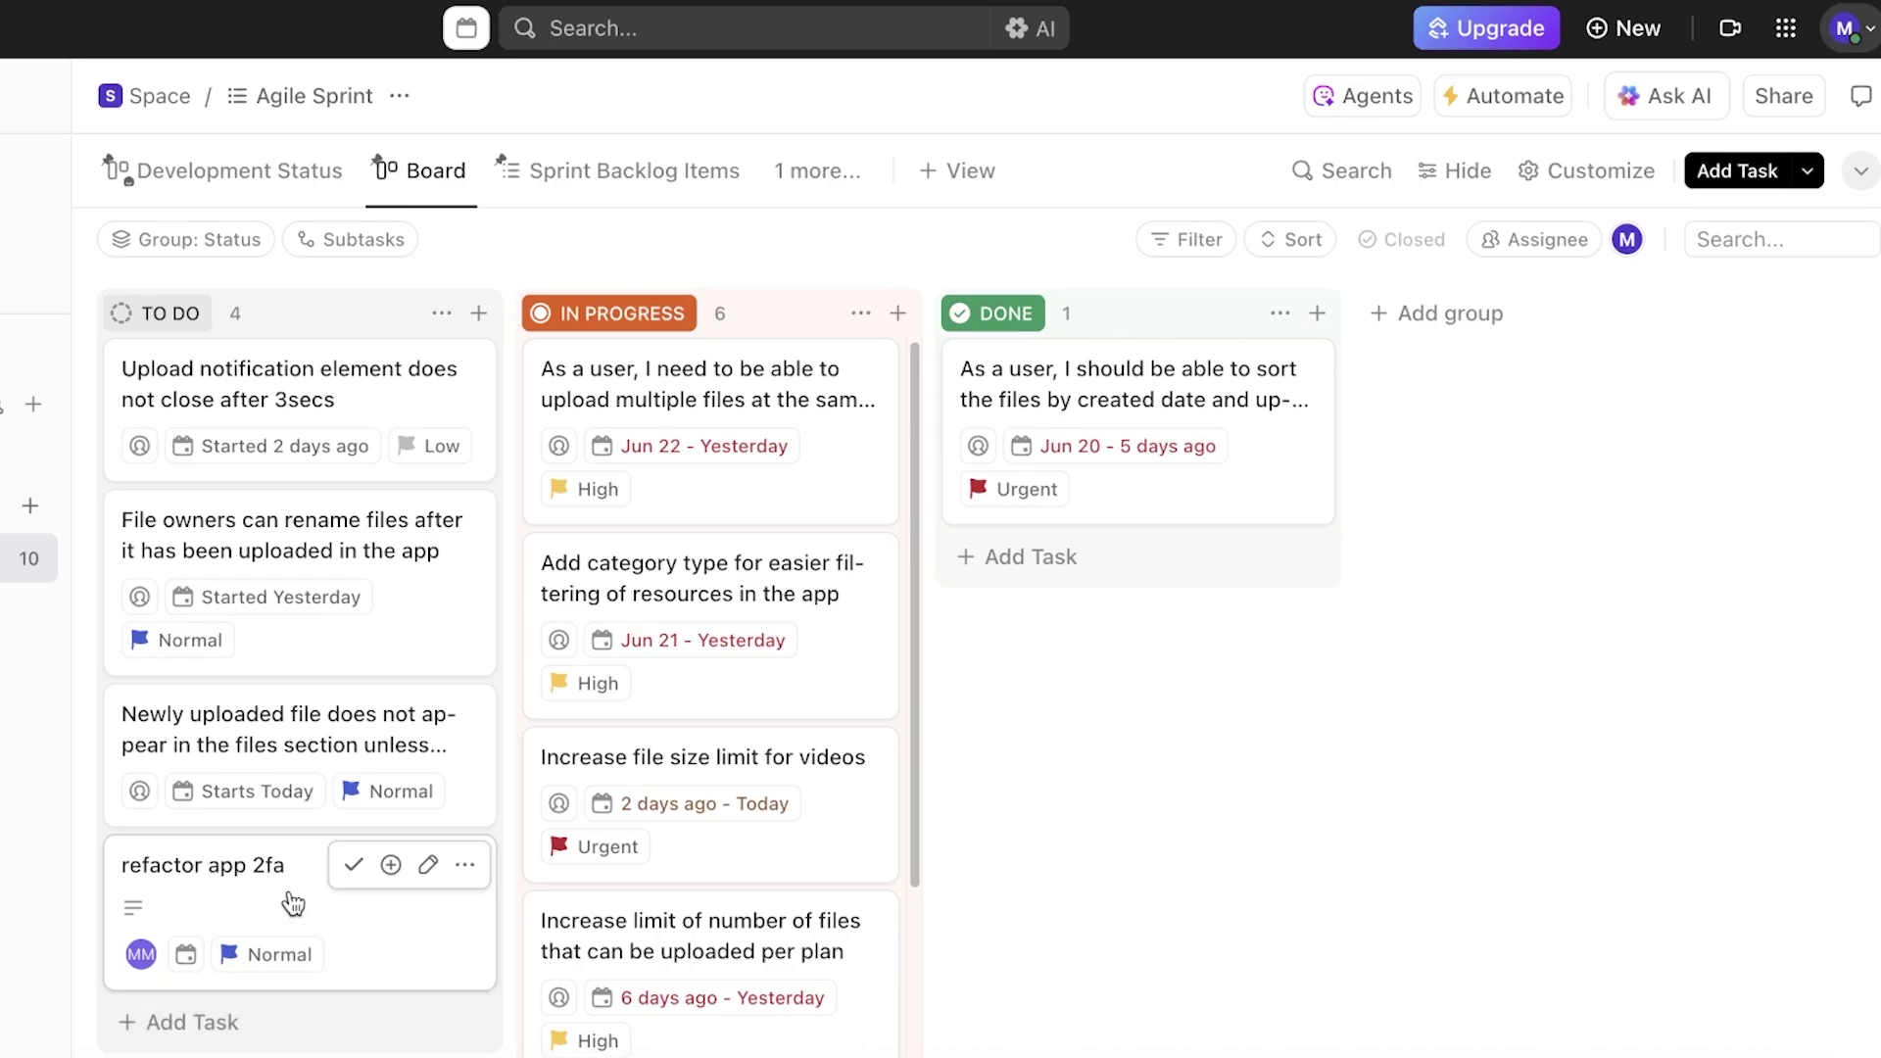
left_click(244, 176)
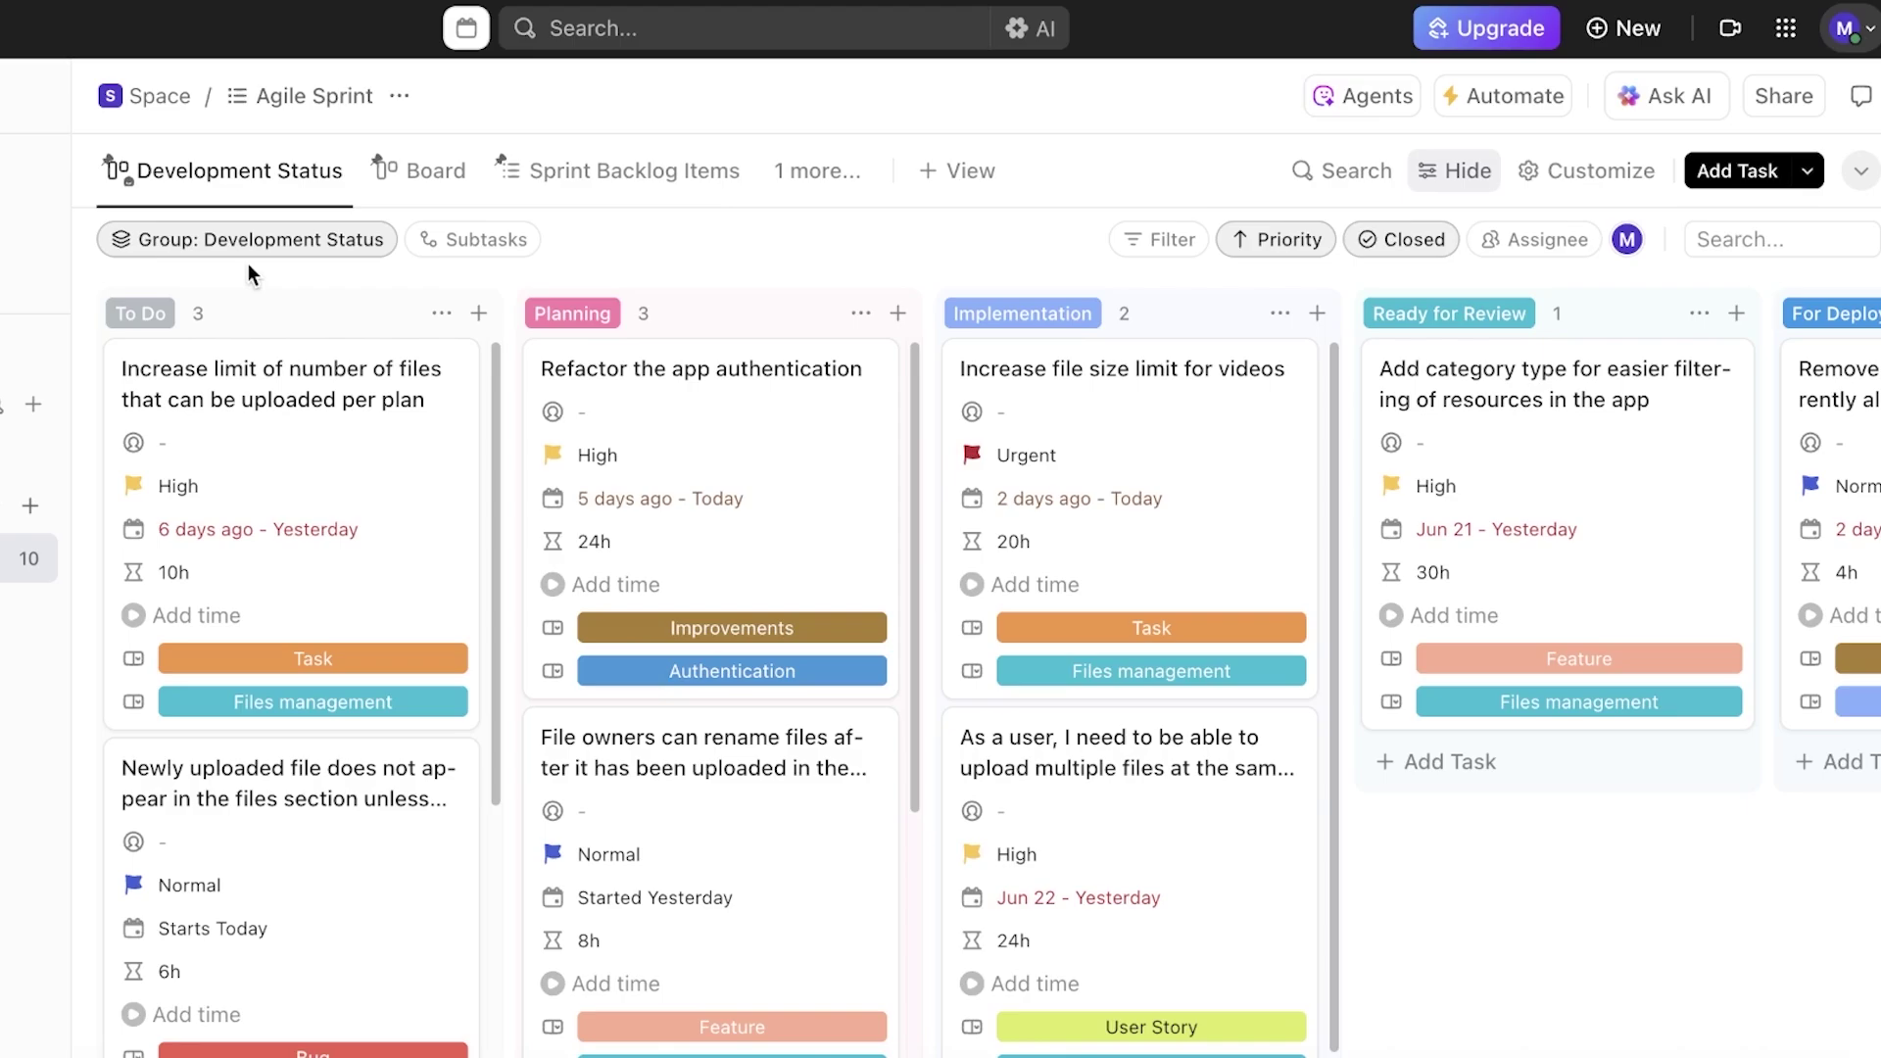
left_click(389, 182)
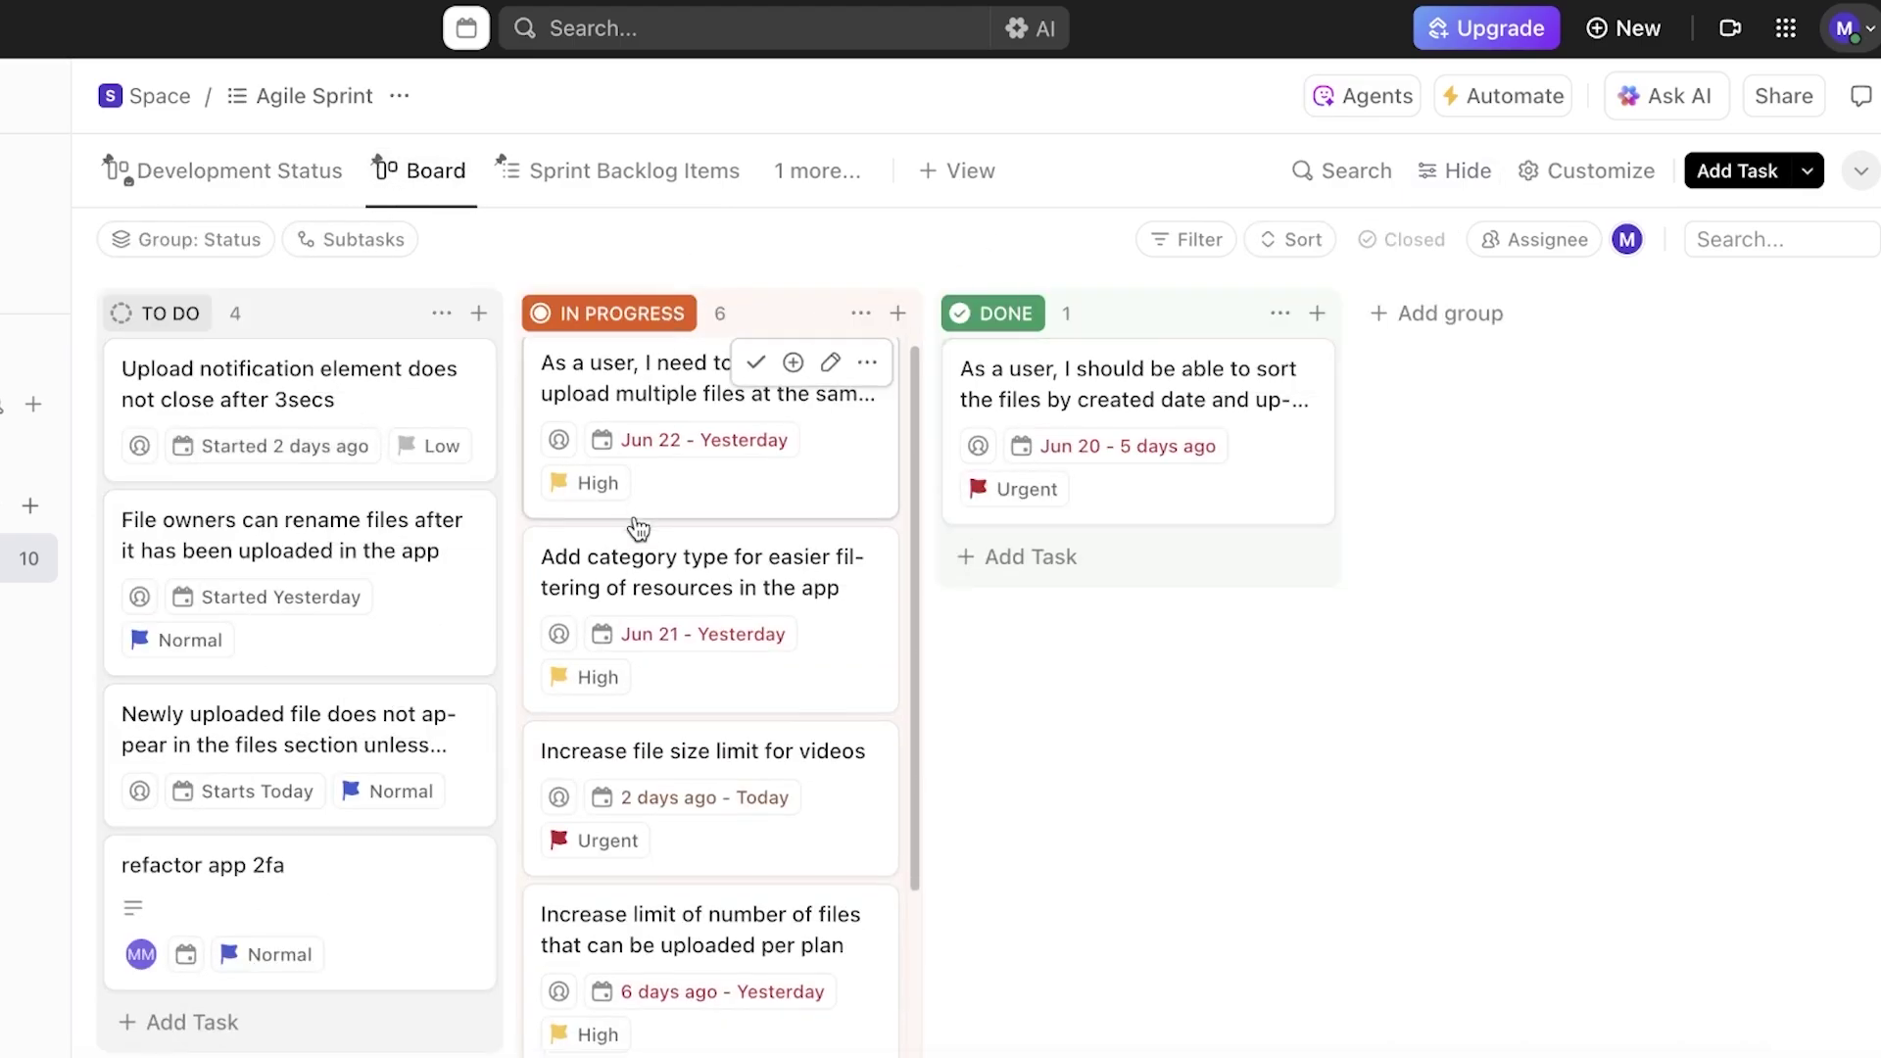
Compare the Development Status grouping, then return to the To Do / In Progress / Done board
scroll(578, 411, "down", 3)
left_click(278, 188)
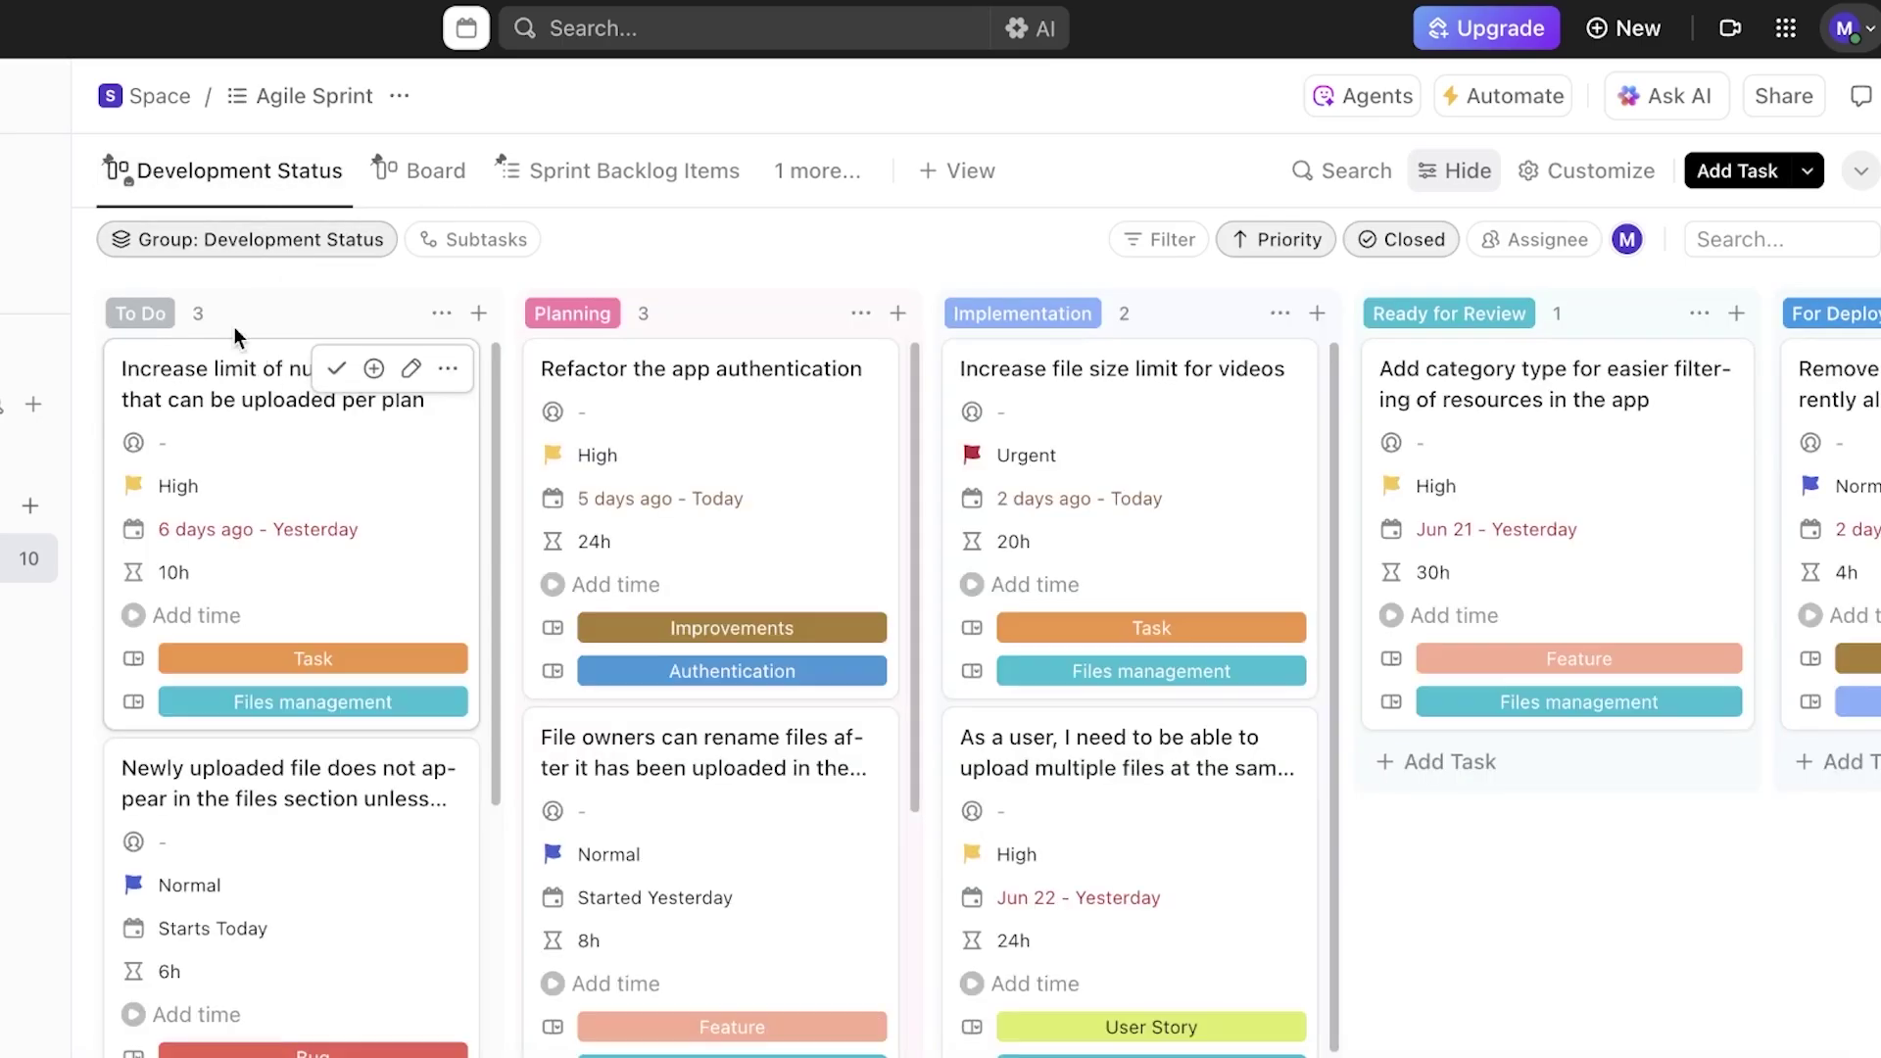
mouse_move(338, 376)
left_click(438, 178)
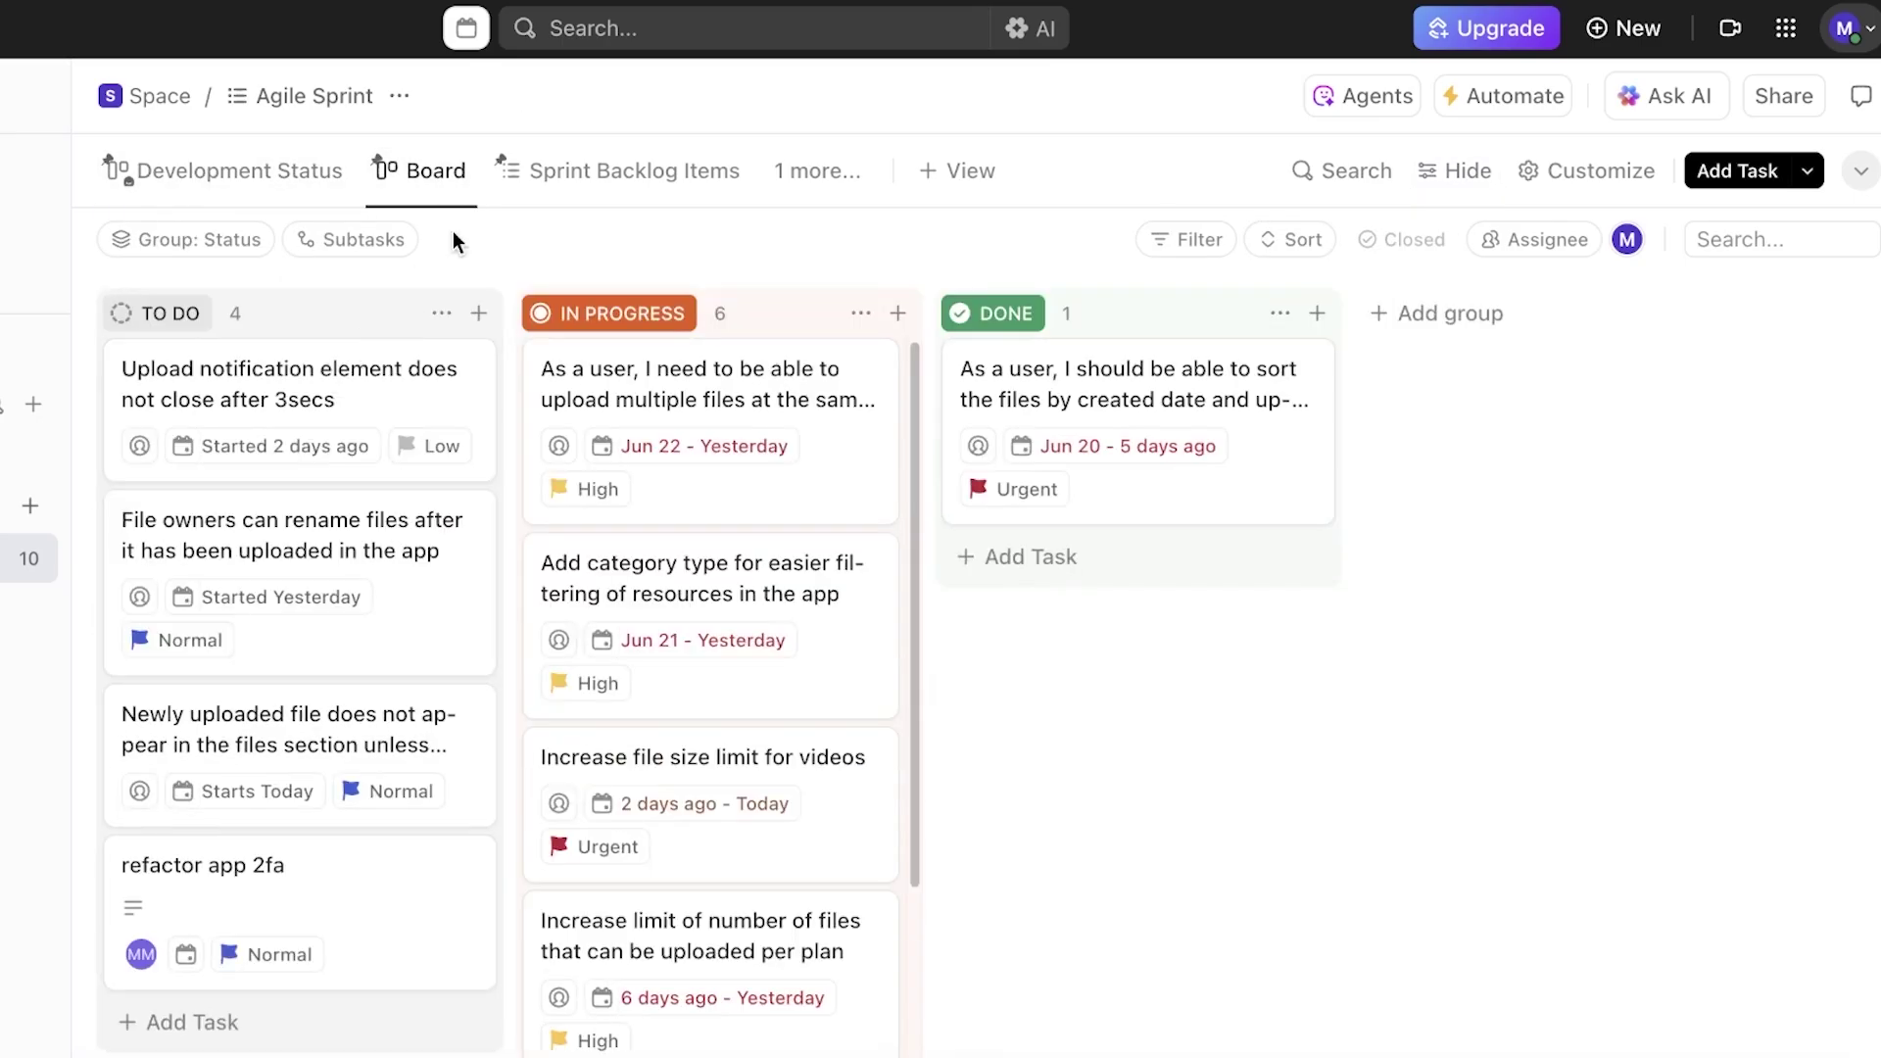
Review the Sprint Backlog Items table and Resources timeline, then return to the Development Status board
left_click(658, 177)
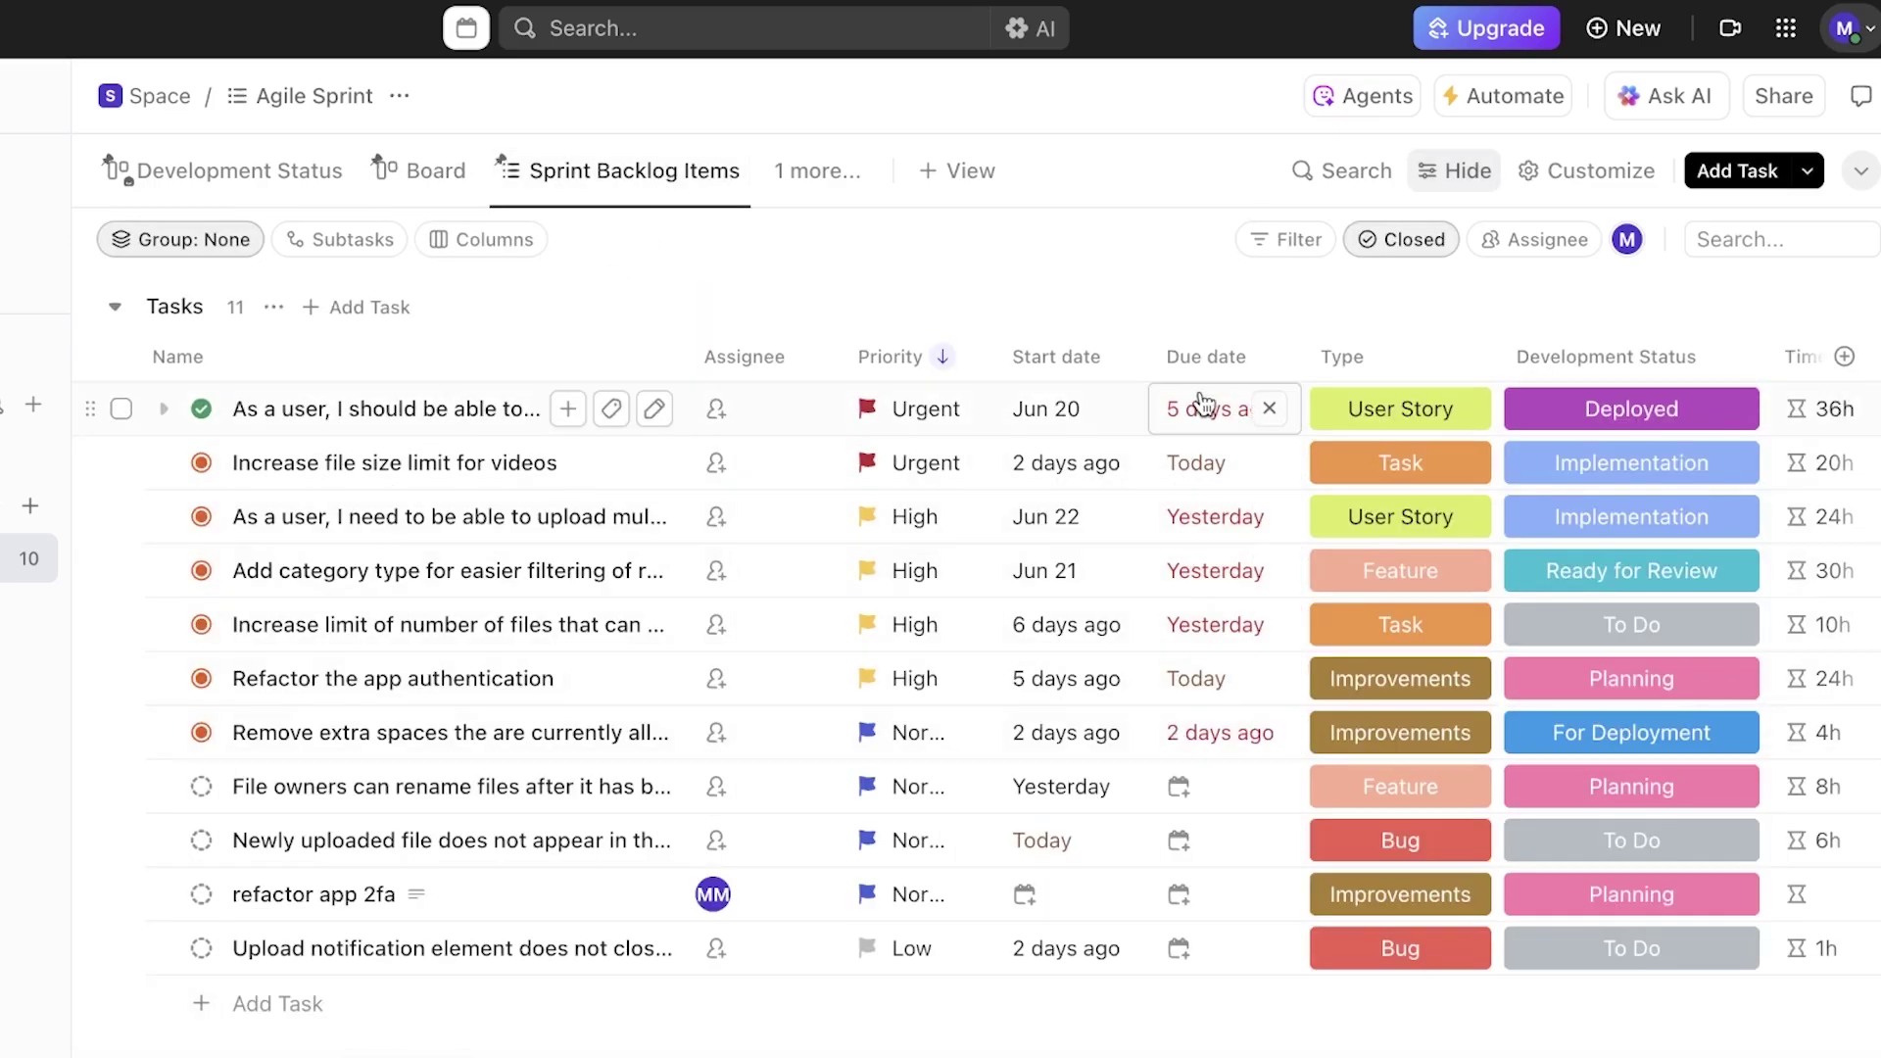
scroll(1234, 470, "down", 1)
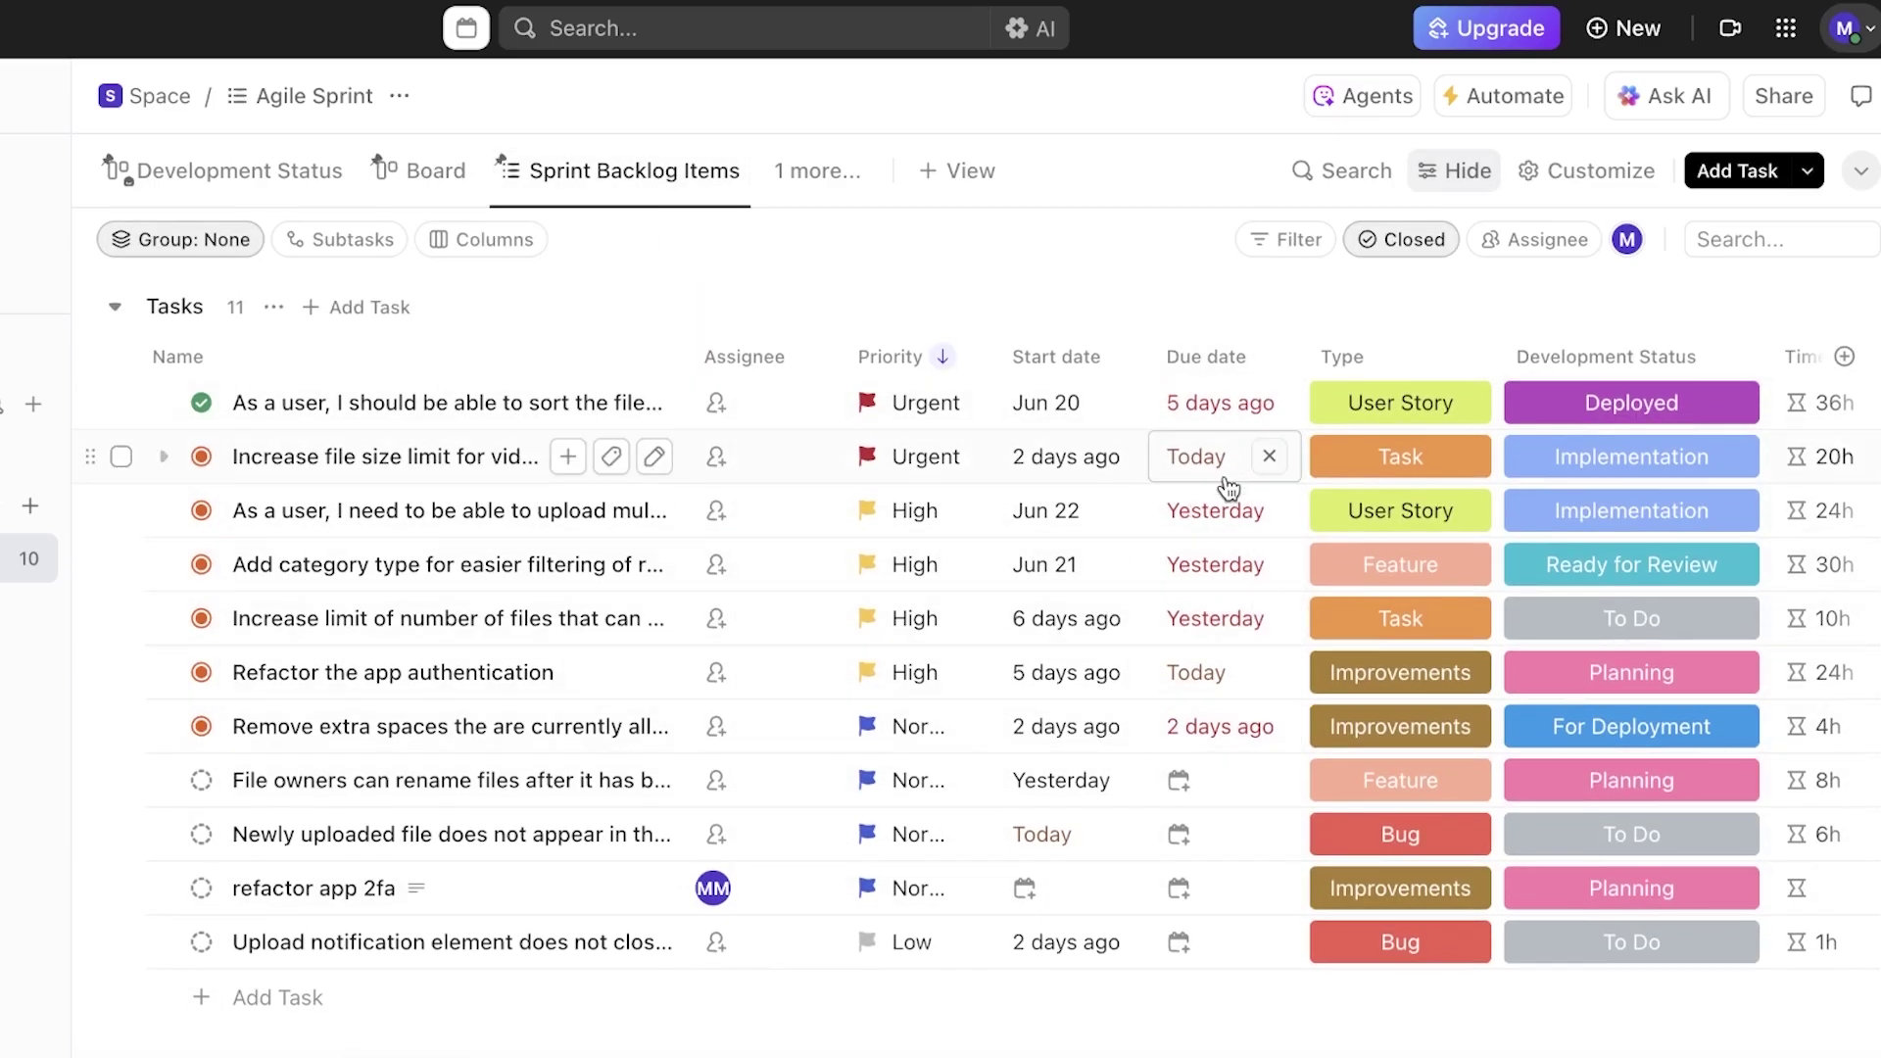
left_click(817, 171)
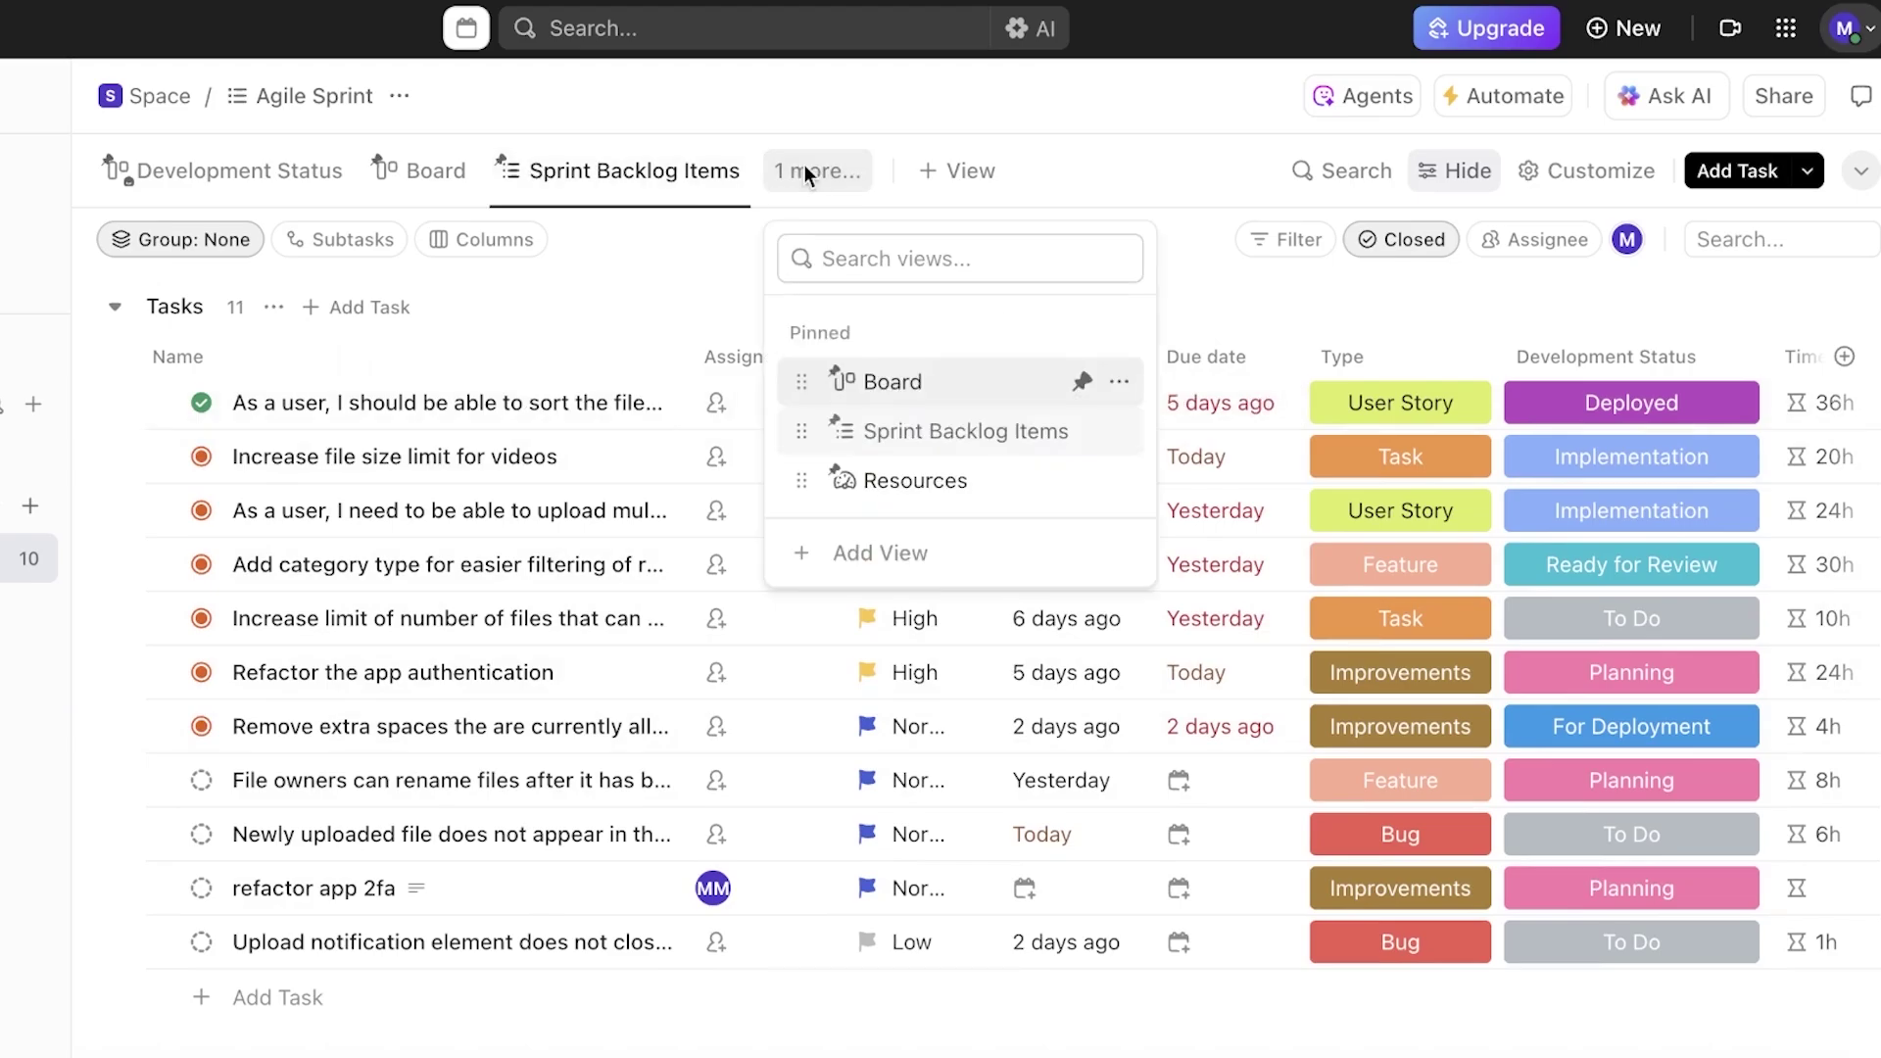
left_click(836, 485)
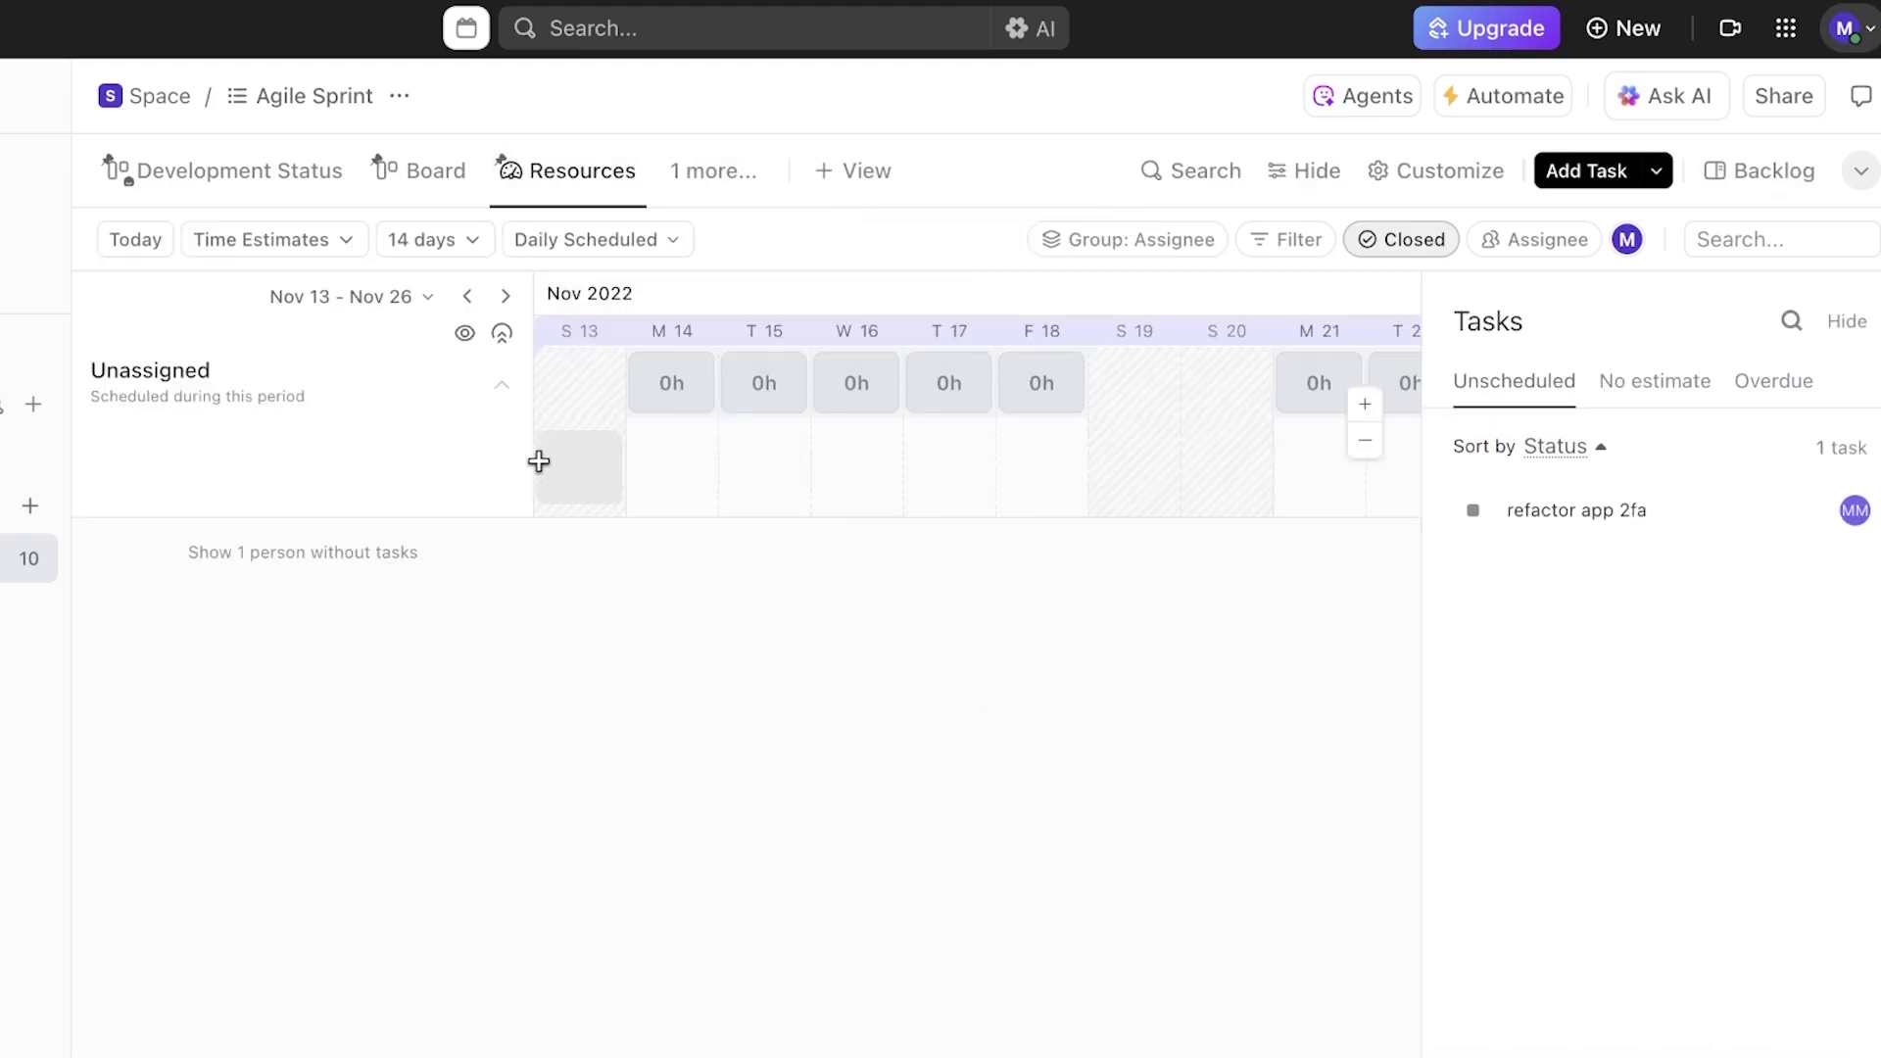
left_click(1855, 319)
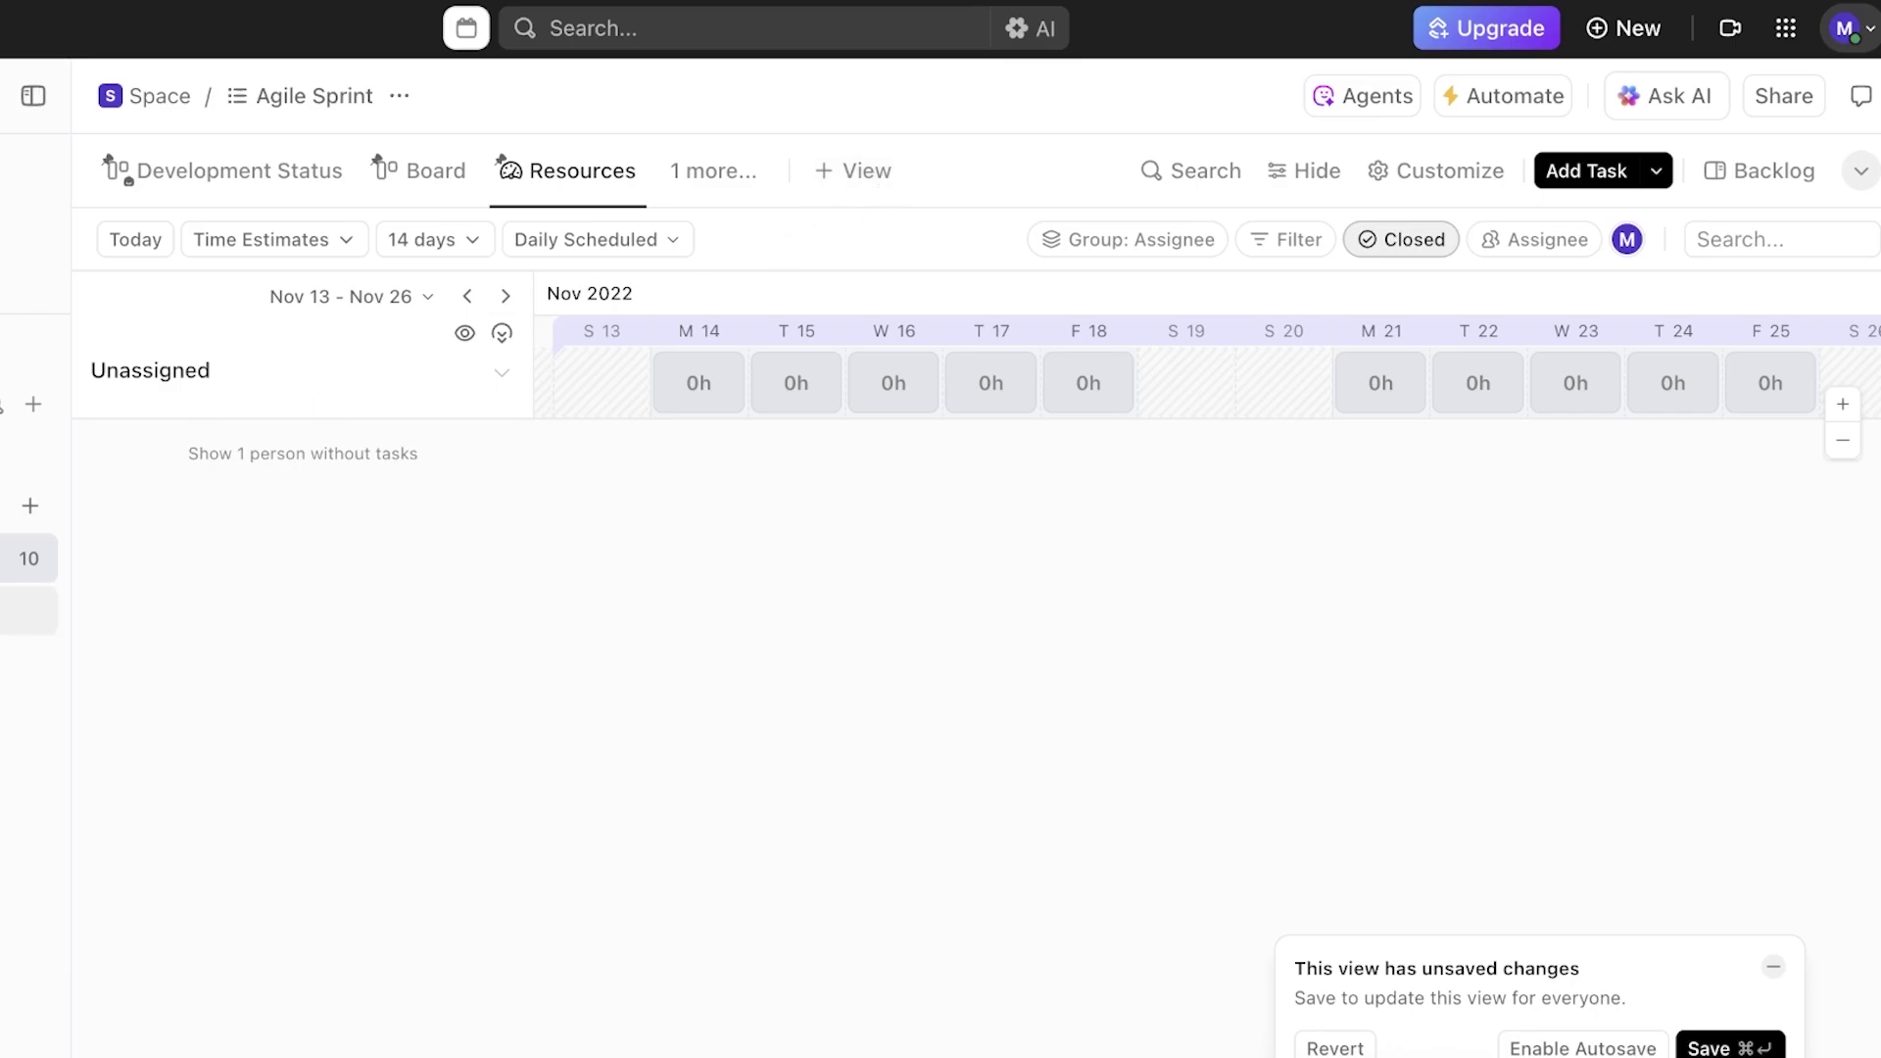
left_click(227, 170)
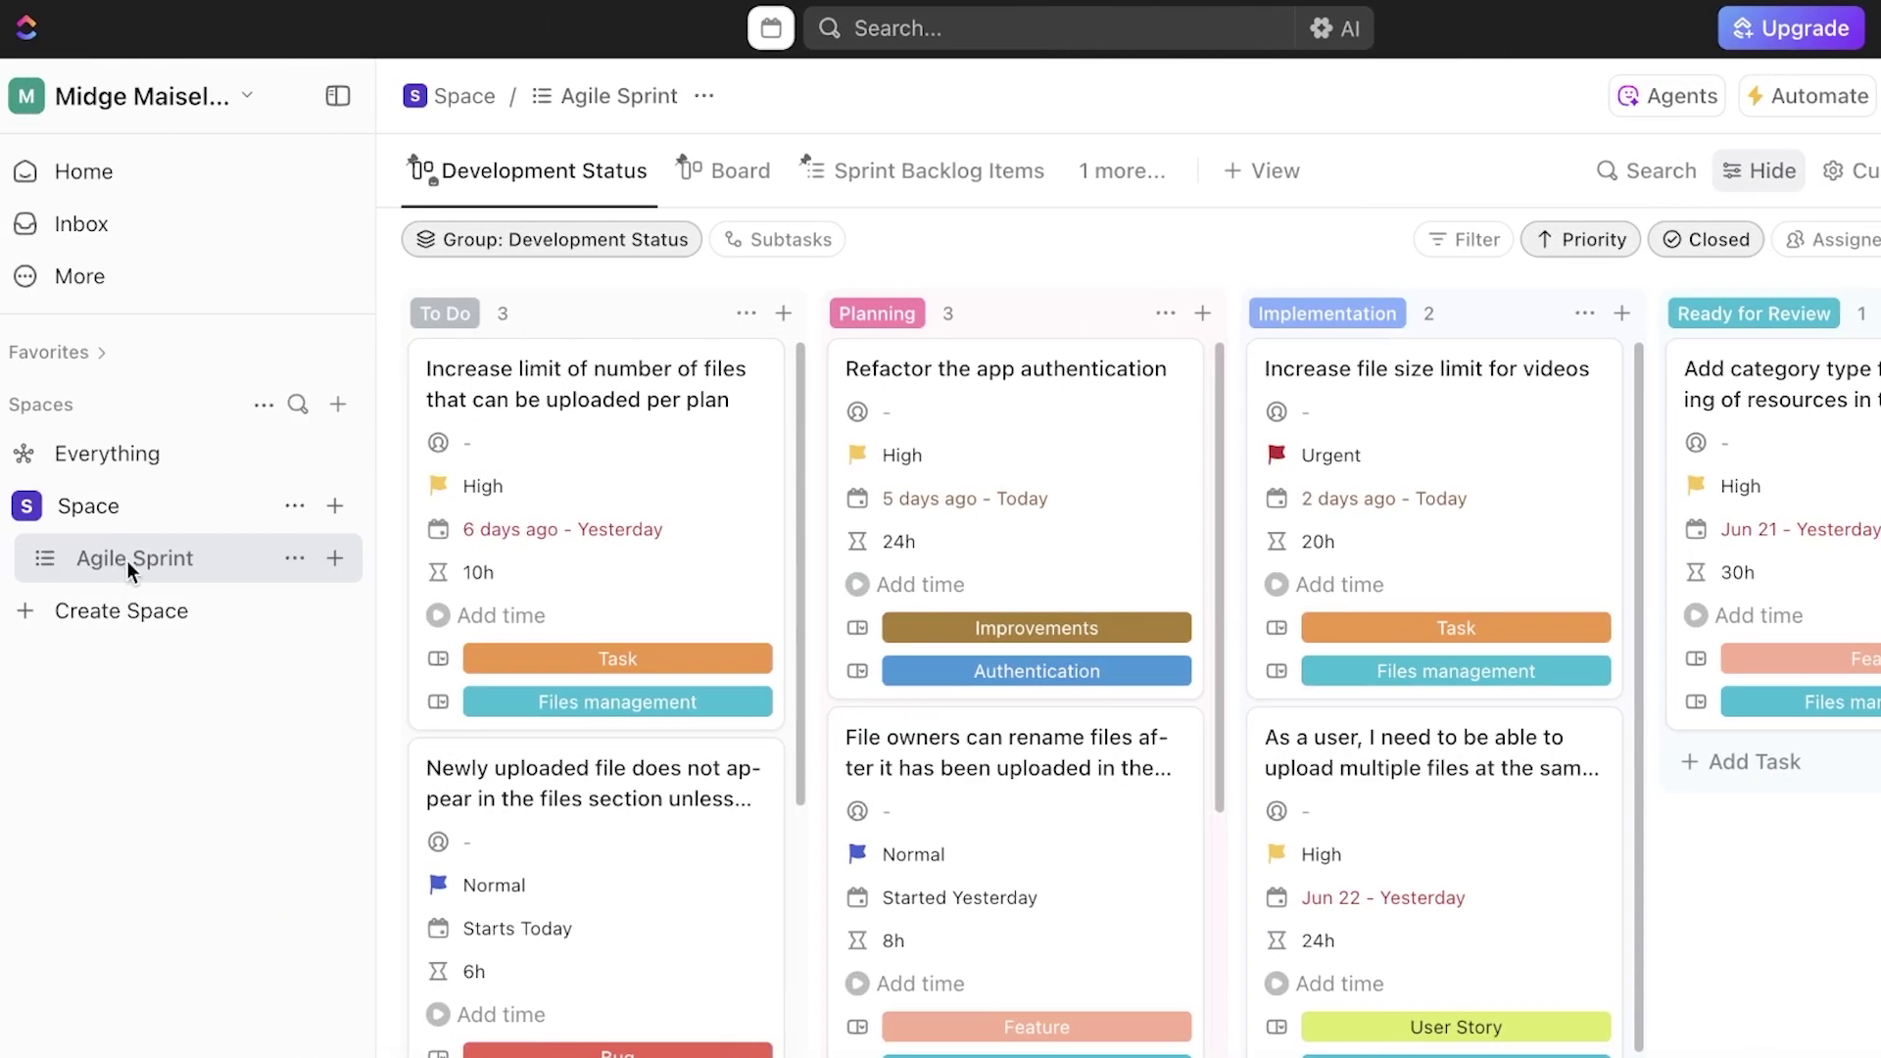
Create a list named 'Approvals' in the Space and display it as a board
left_click(294, 505)
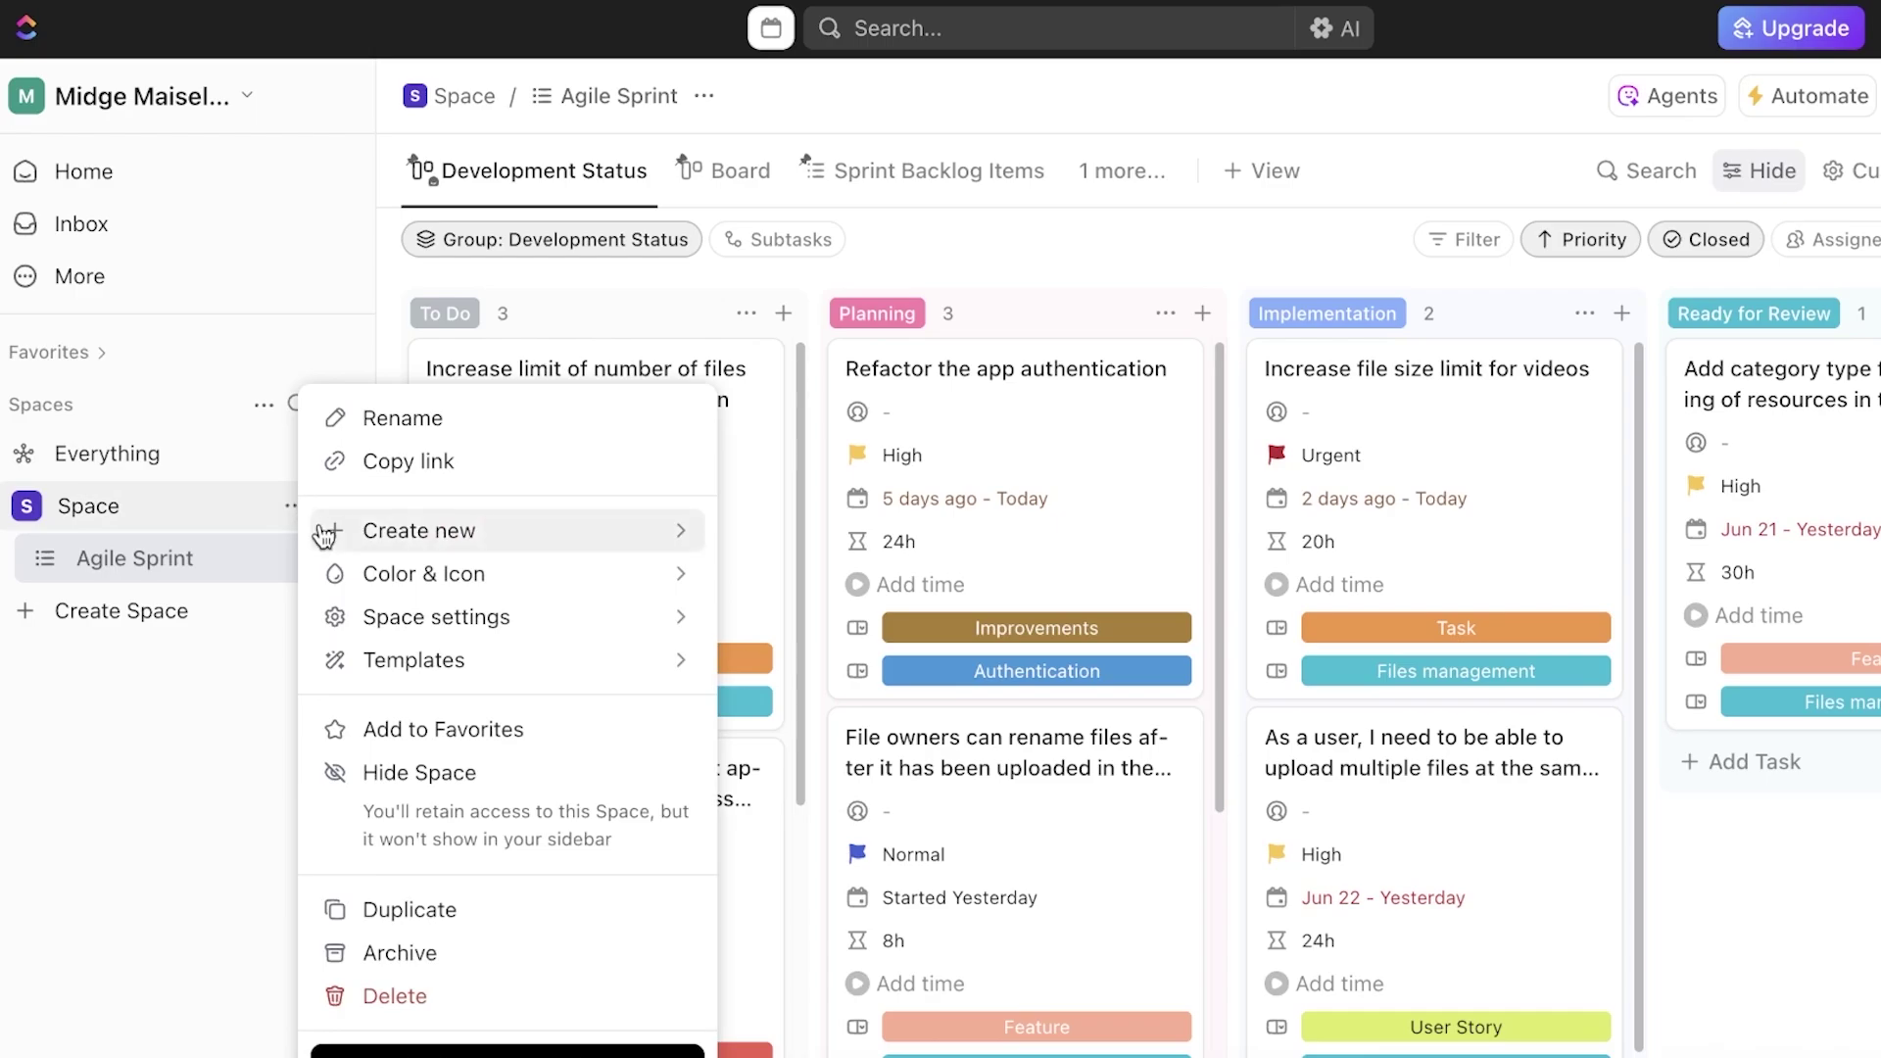
mouse_move(323, 534)
left_click(788, 570)
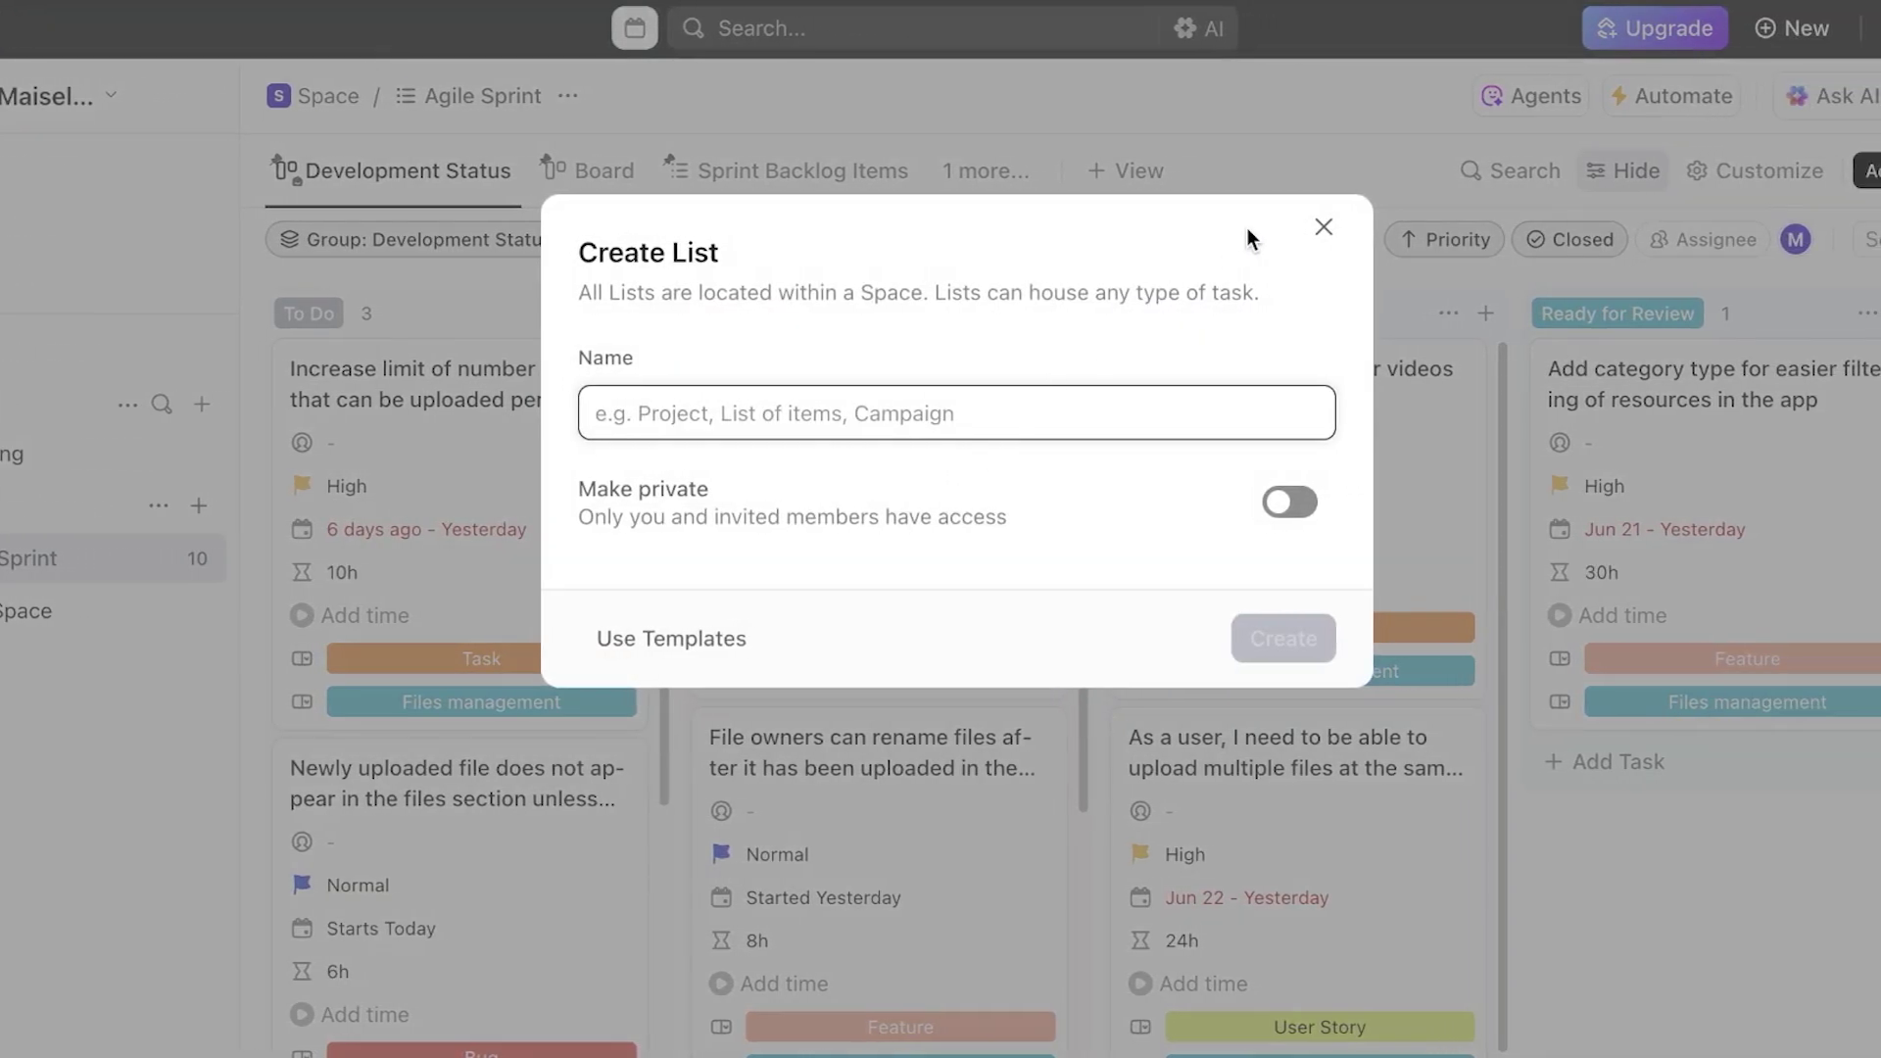
type("B")
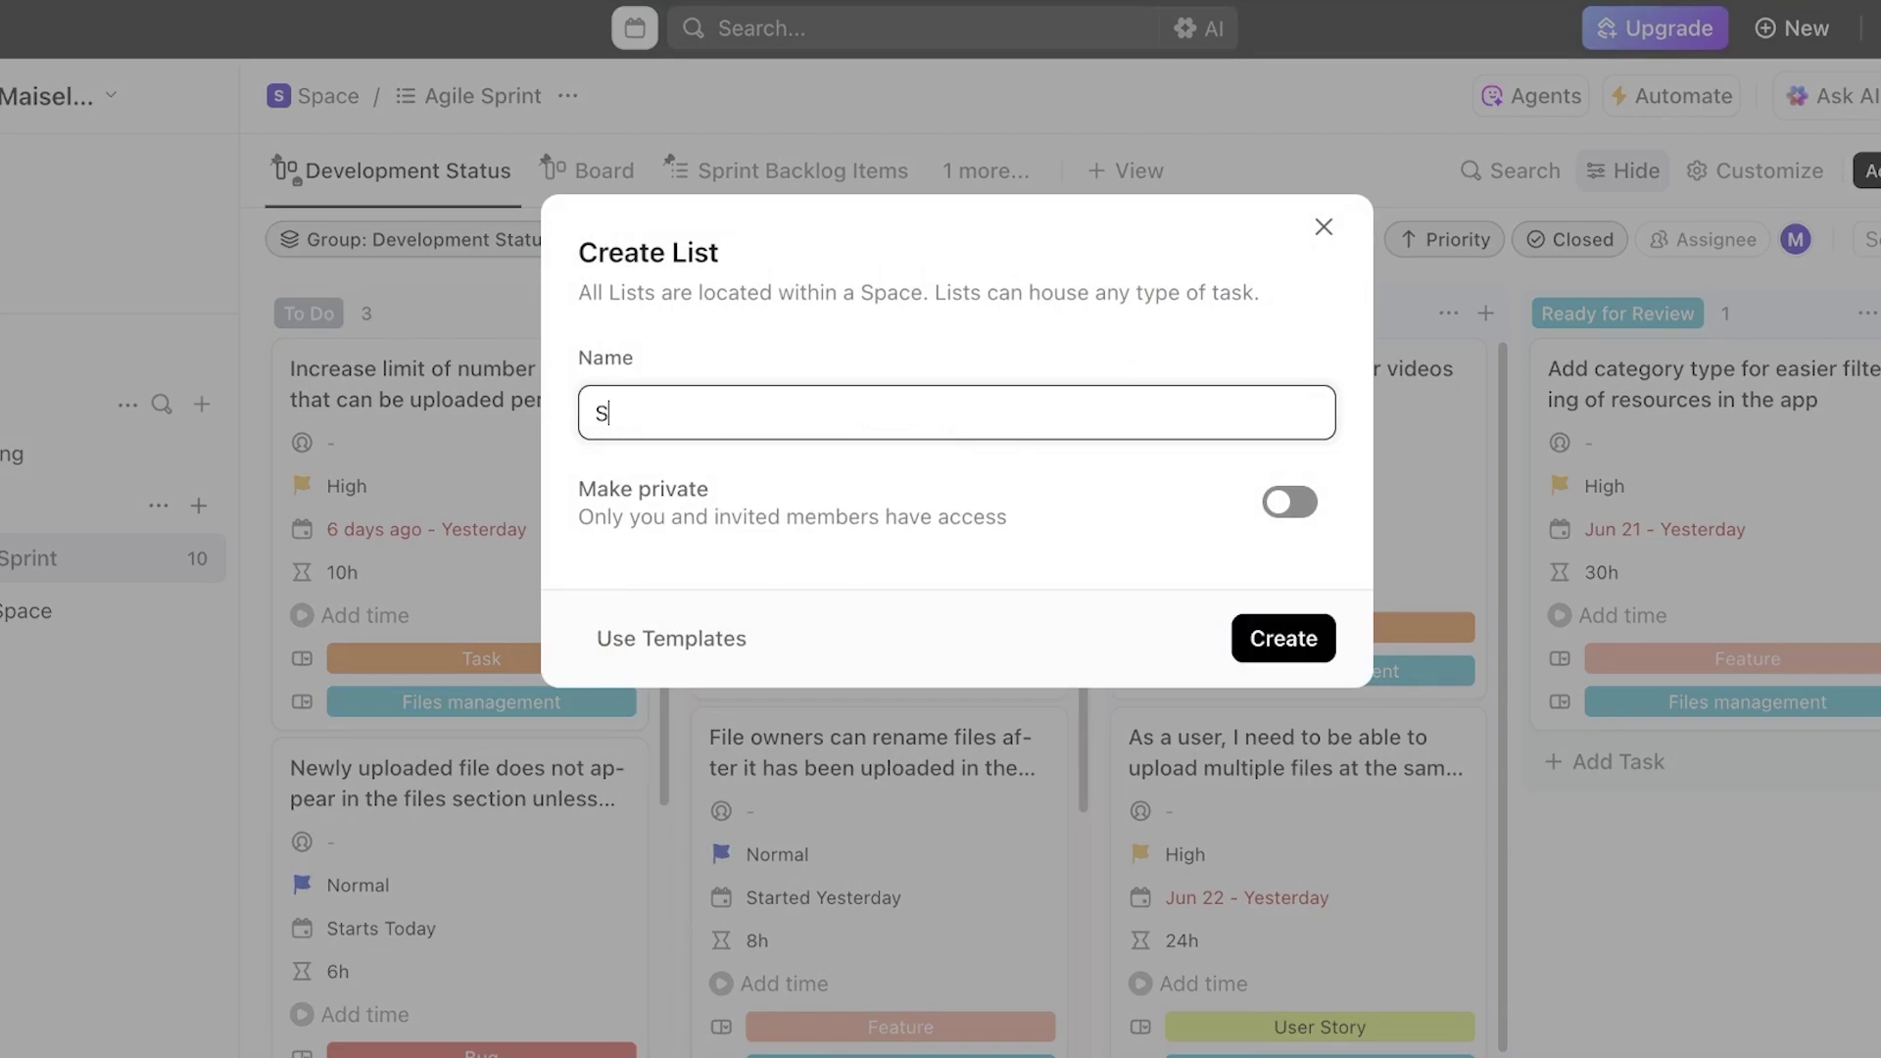
key("BackSpace")
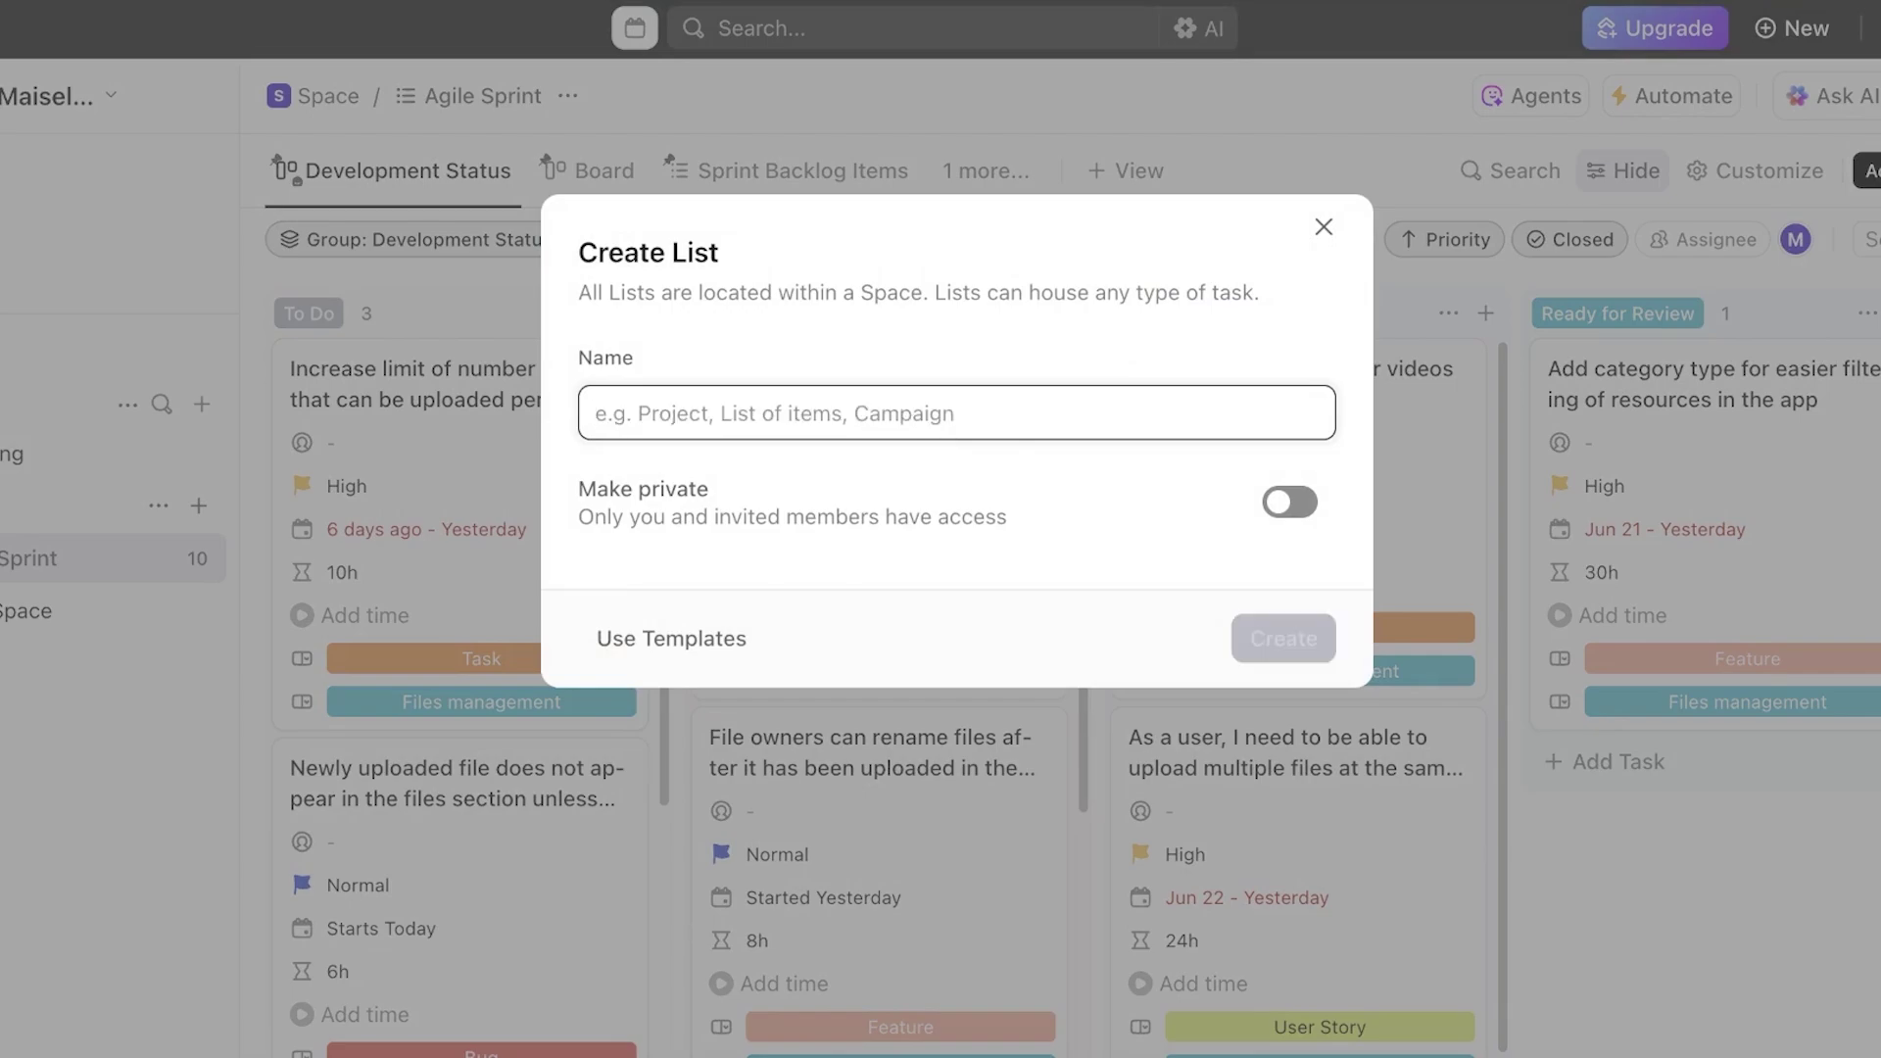
type("Approvals")
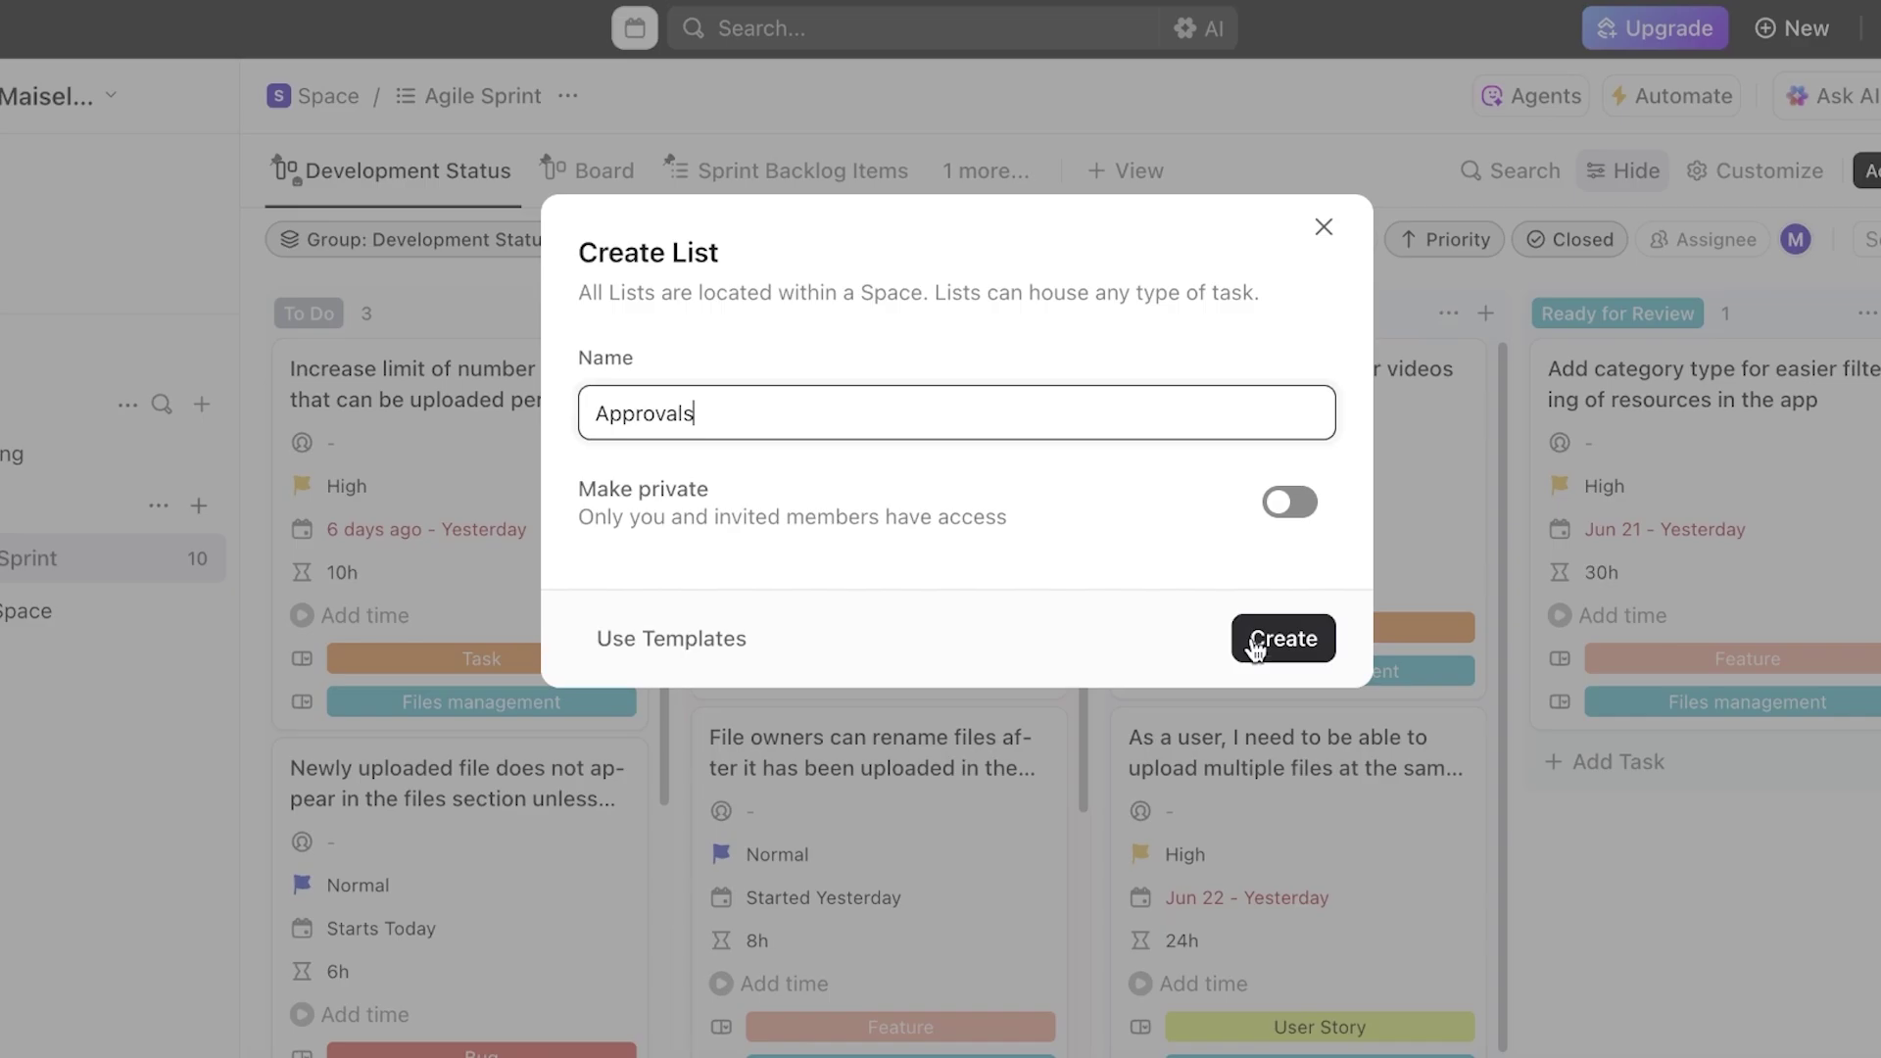
left_click(1251, 635)
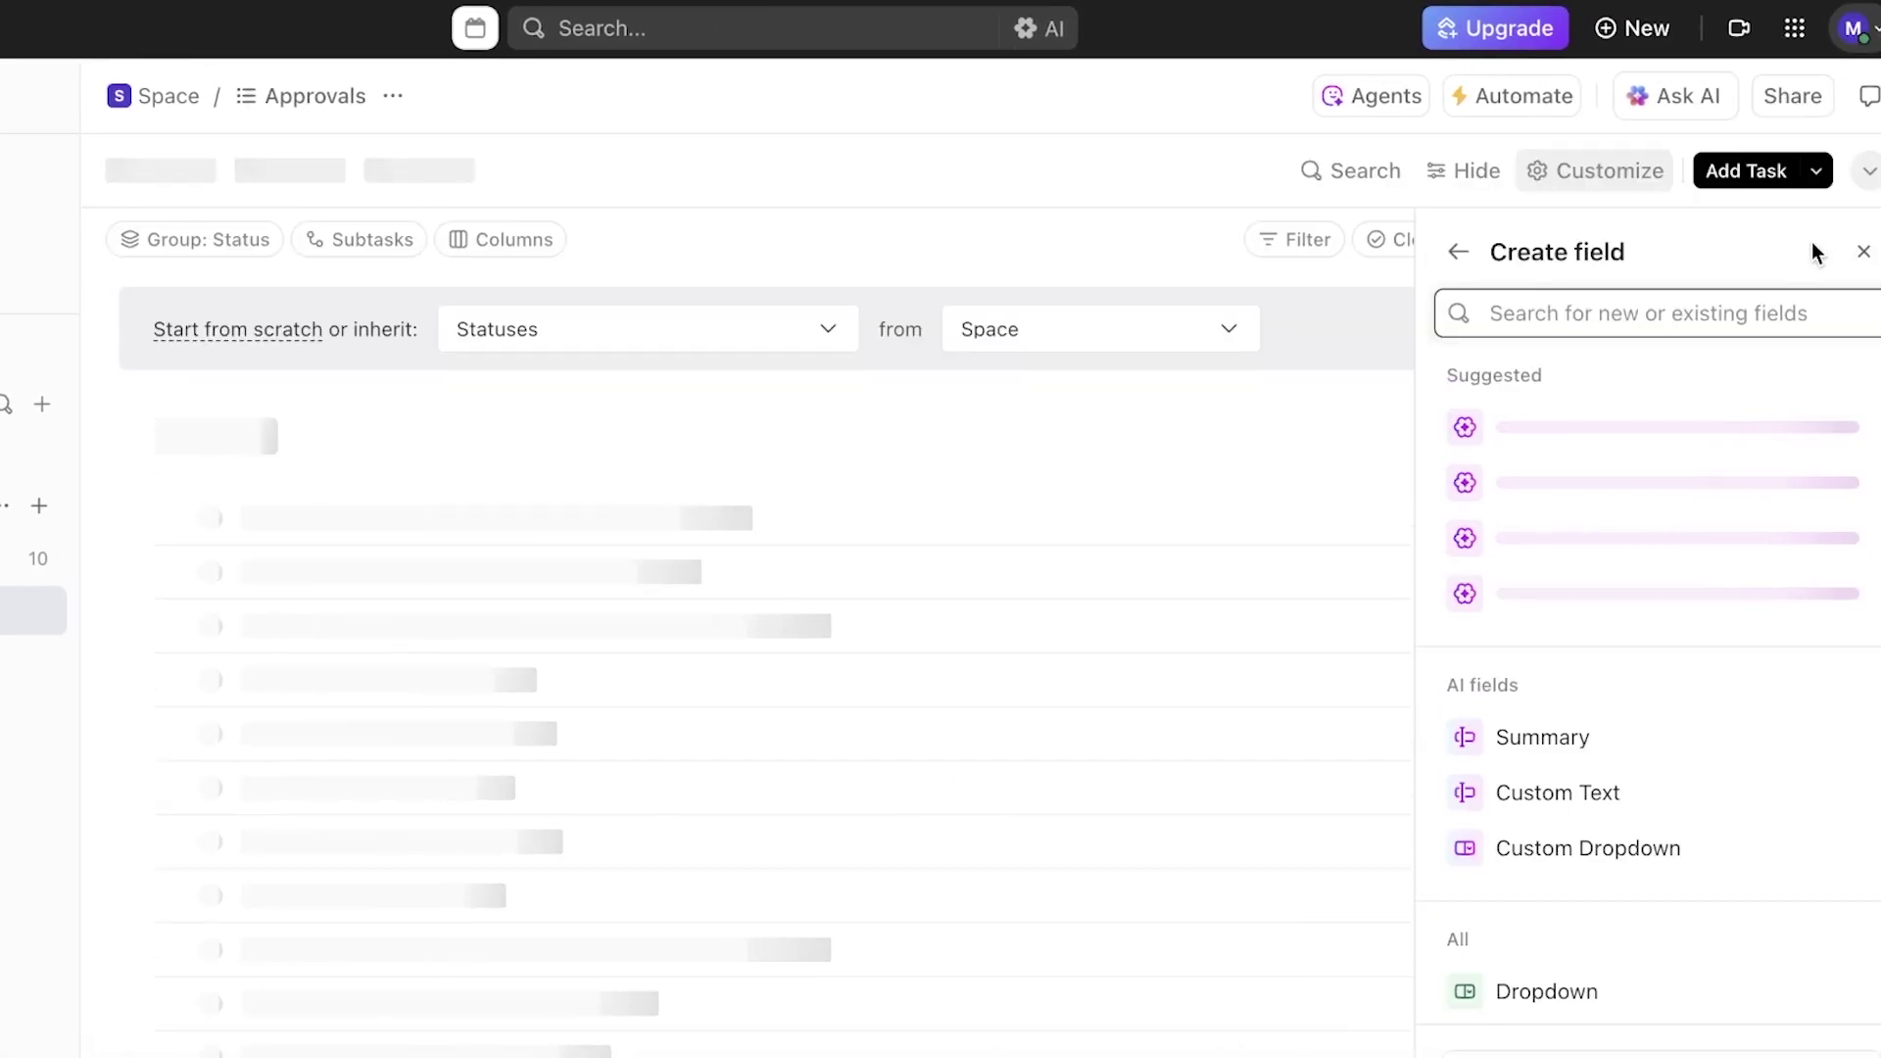
left_click(1861, 247)
left_click(289, 189)
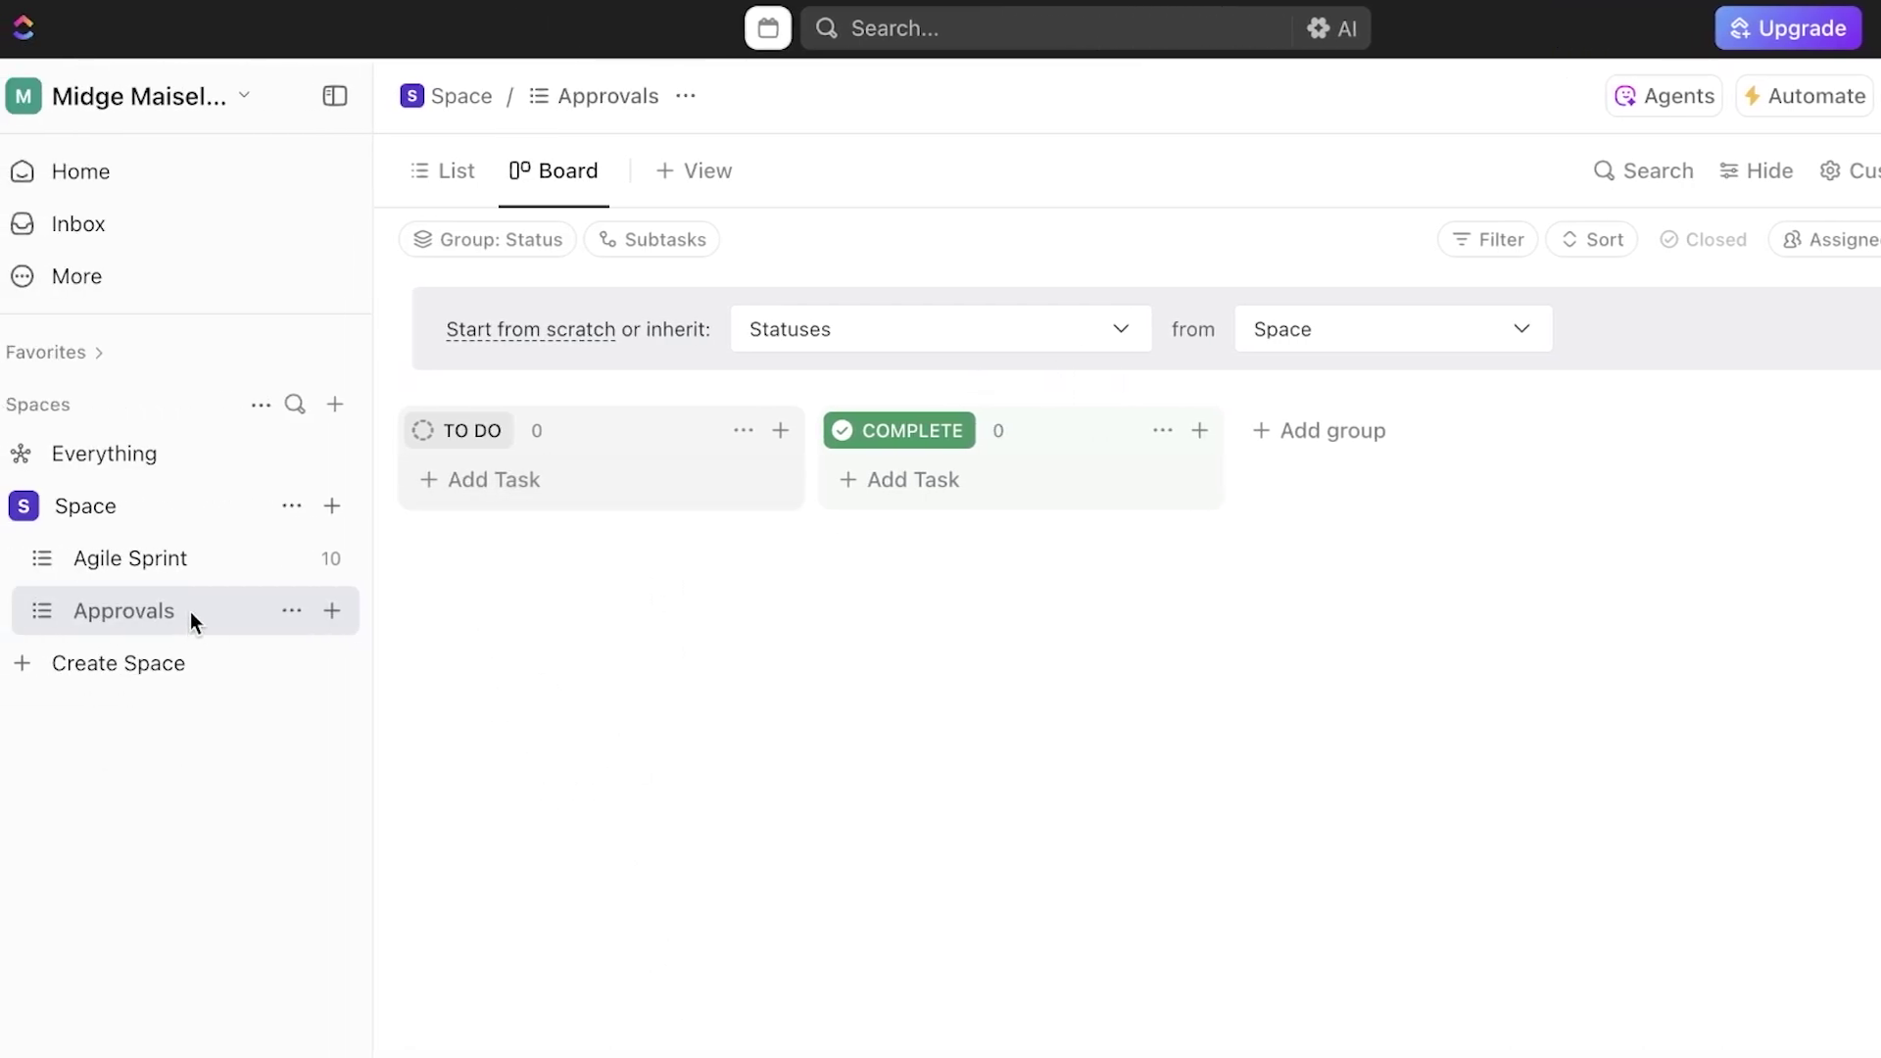
Move the Approvals list above Agile Sprint and delete it
left_click_drag(190, 611, 192, 560)
left_click(286, 560)
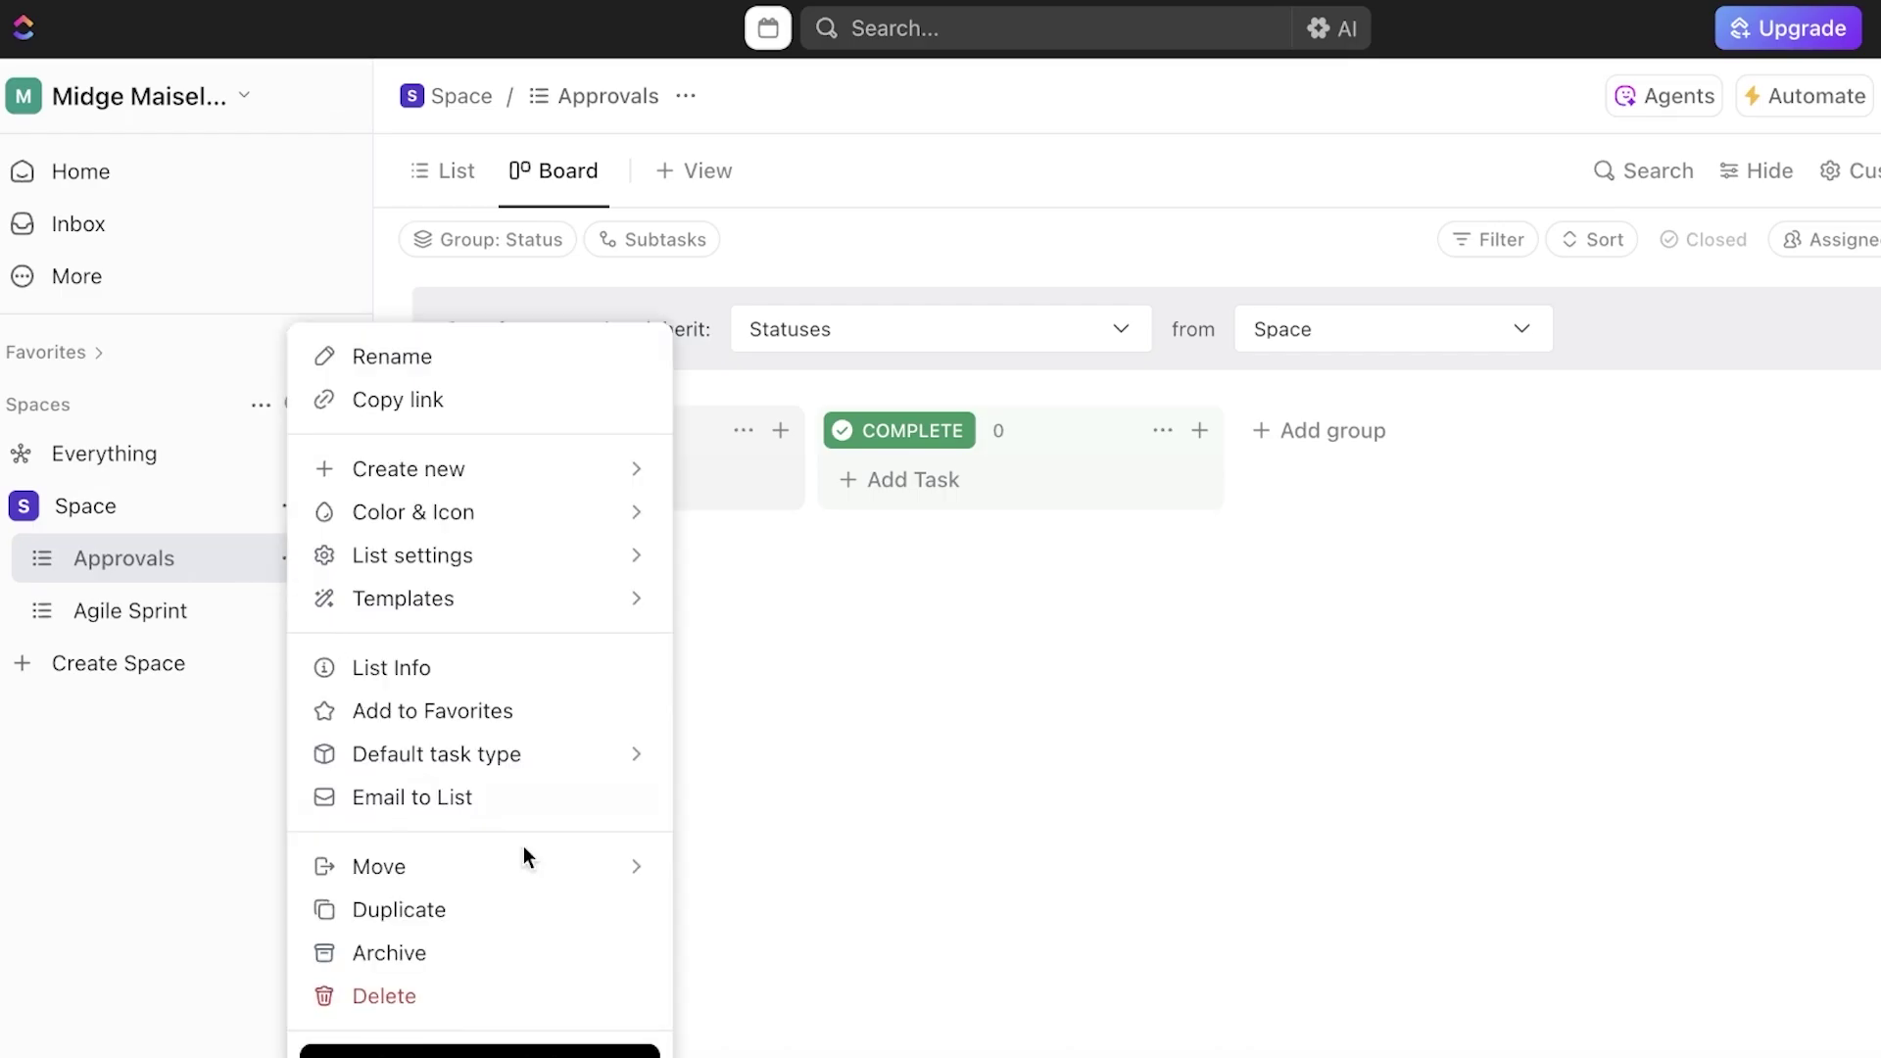
left_click(361, 1001)
left_click(1230, 529)
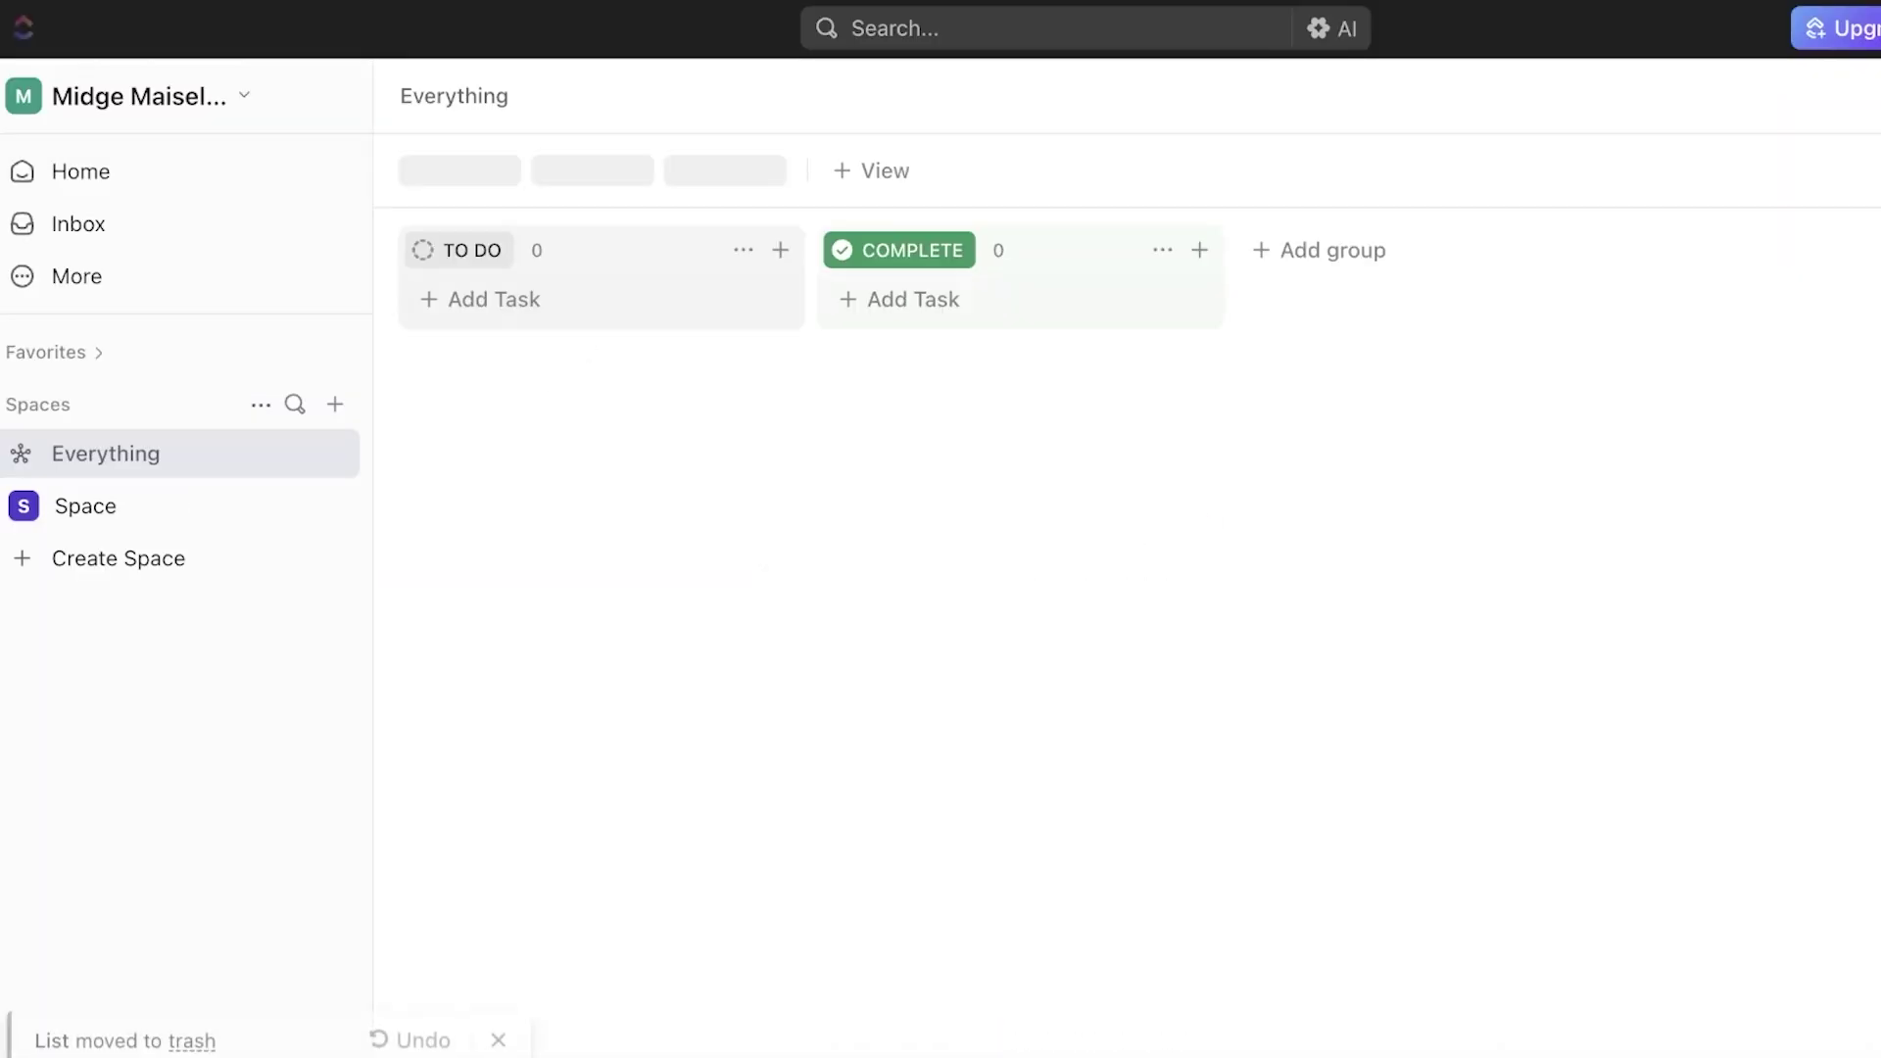
Open the Agile Sprint list, then go to the workspace Home page
left_click(139, 566)
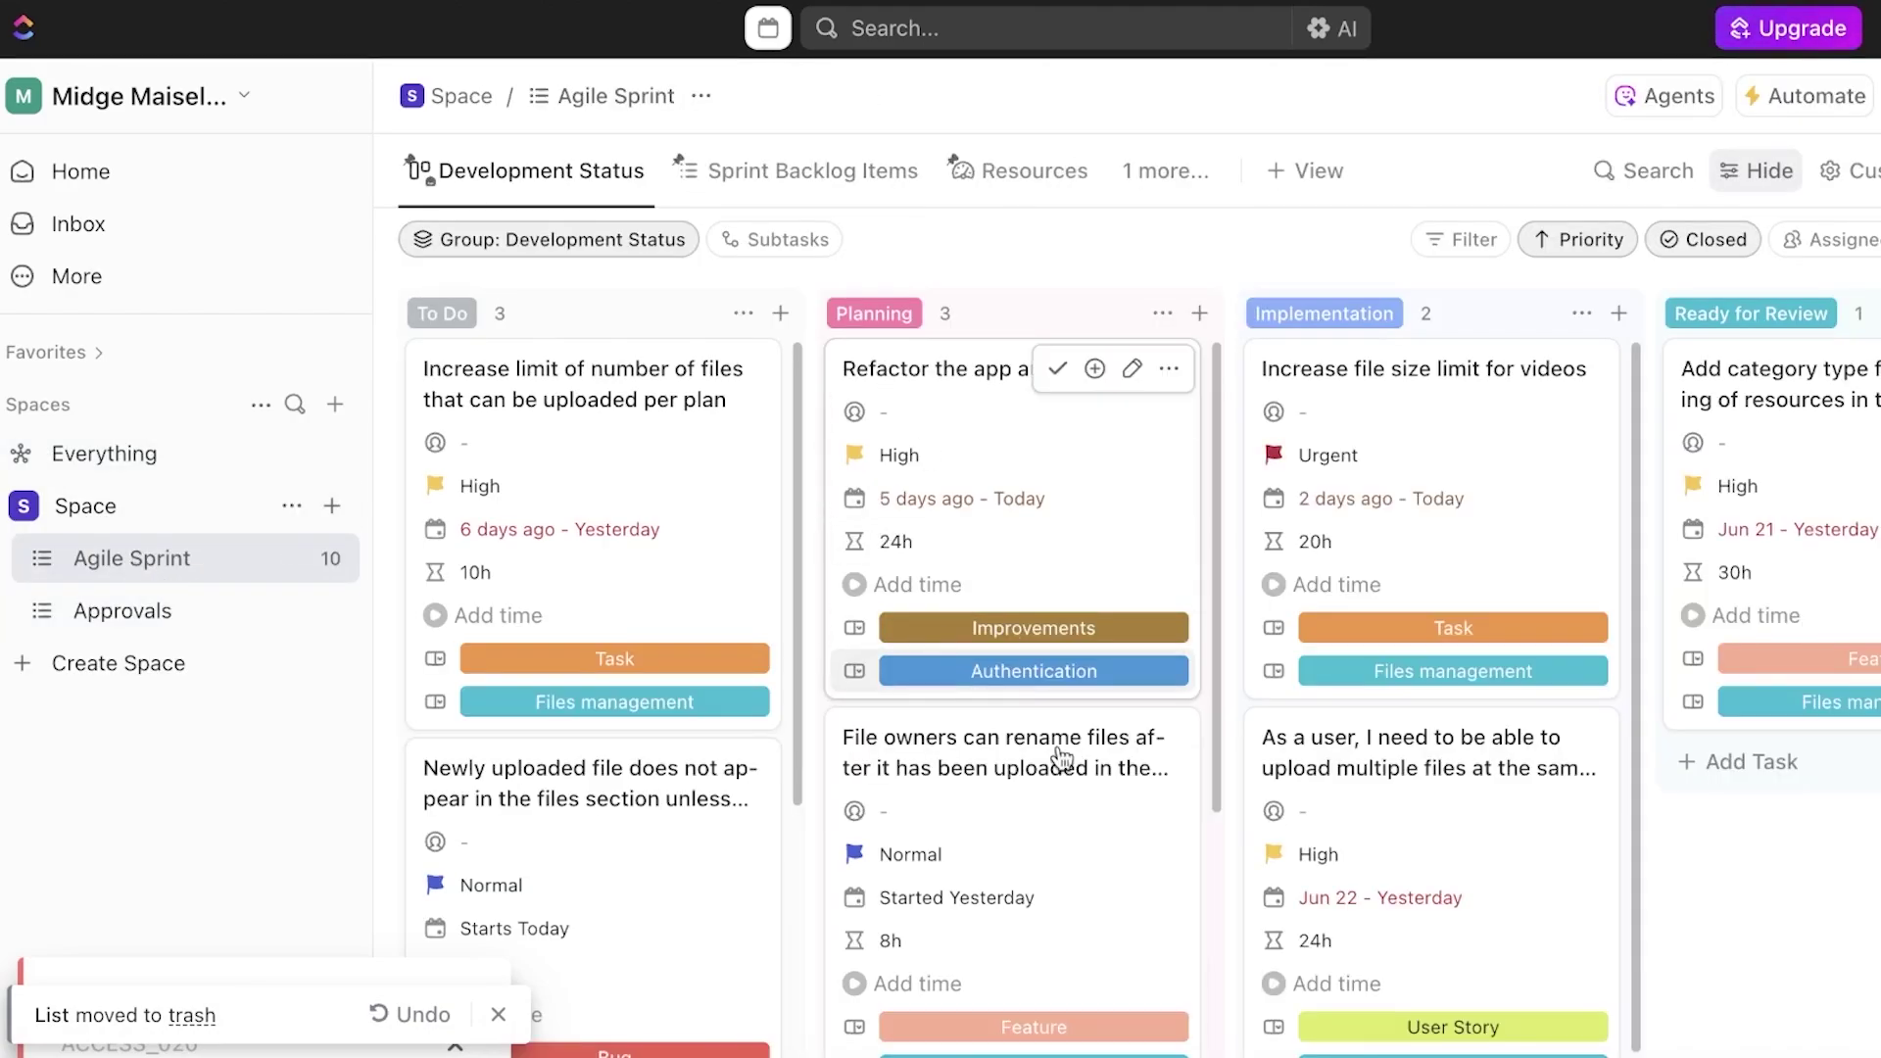
left_click(1279, 182)
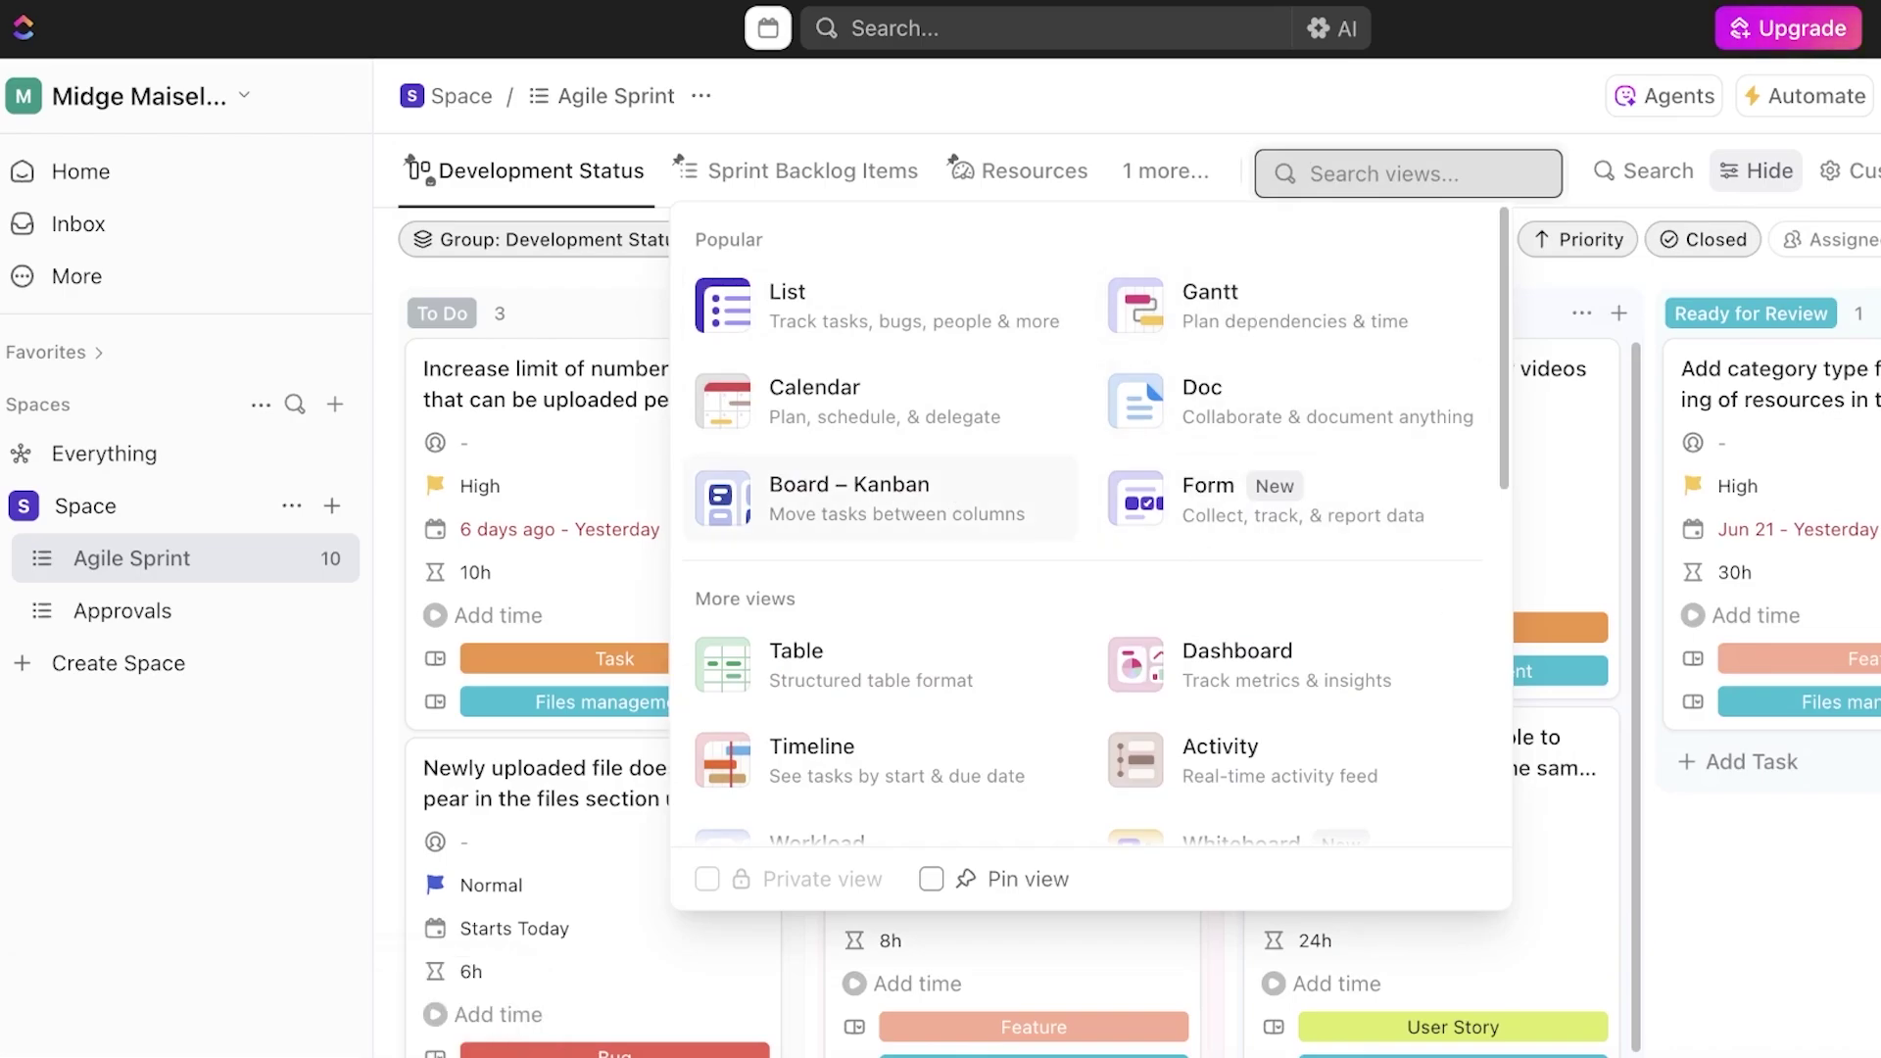
key("Escape")
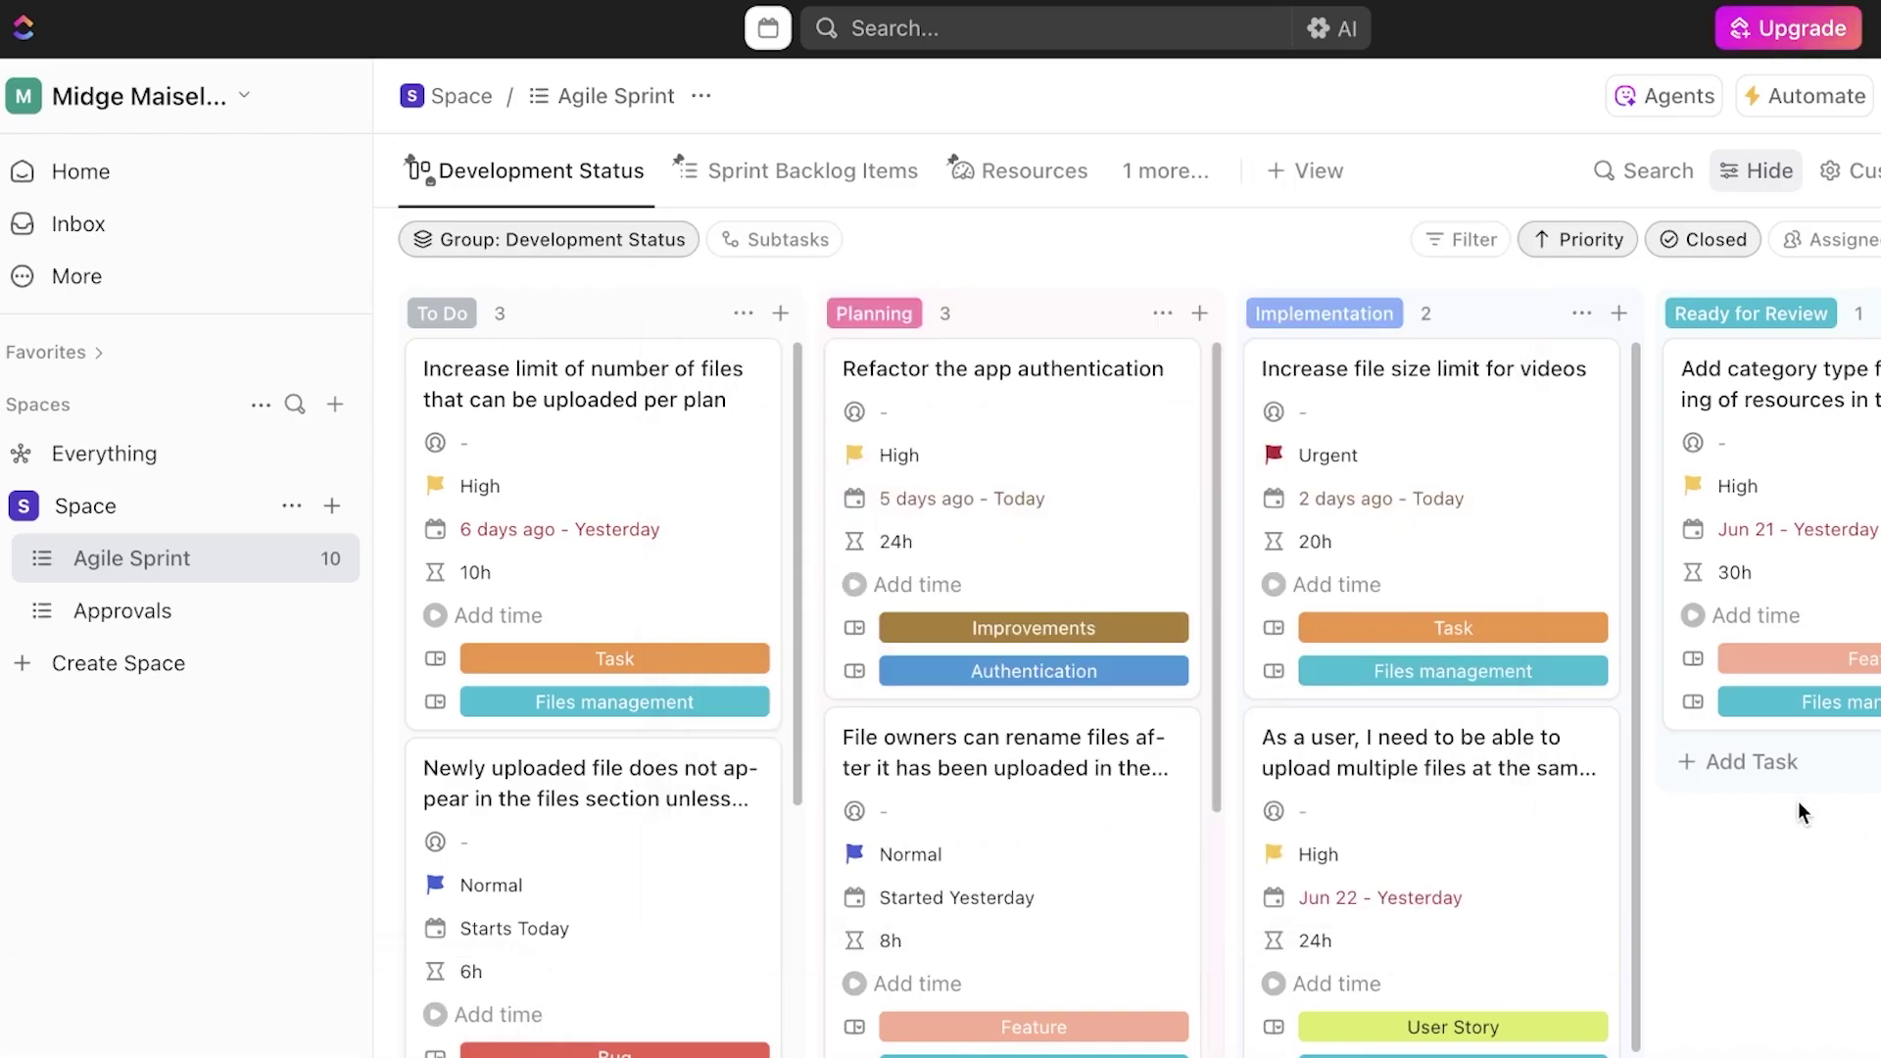
left_click(185, 157)
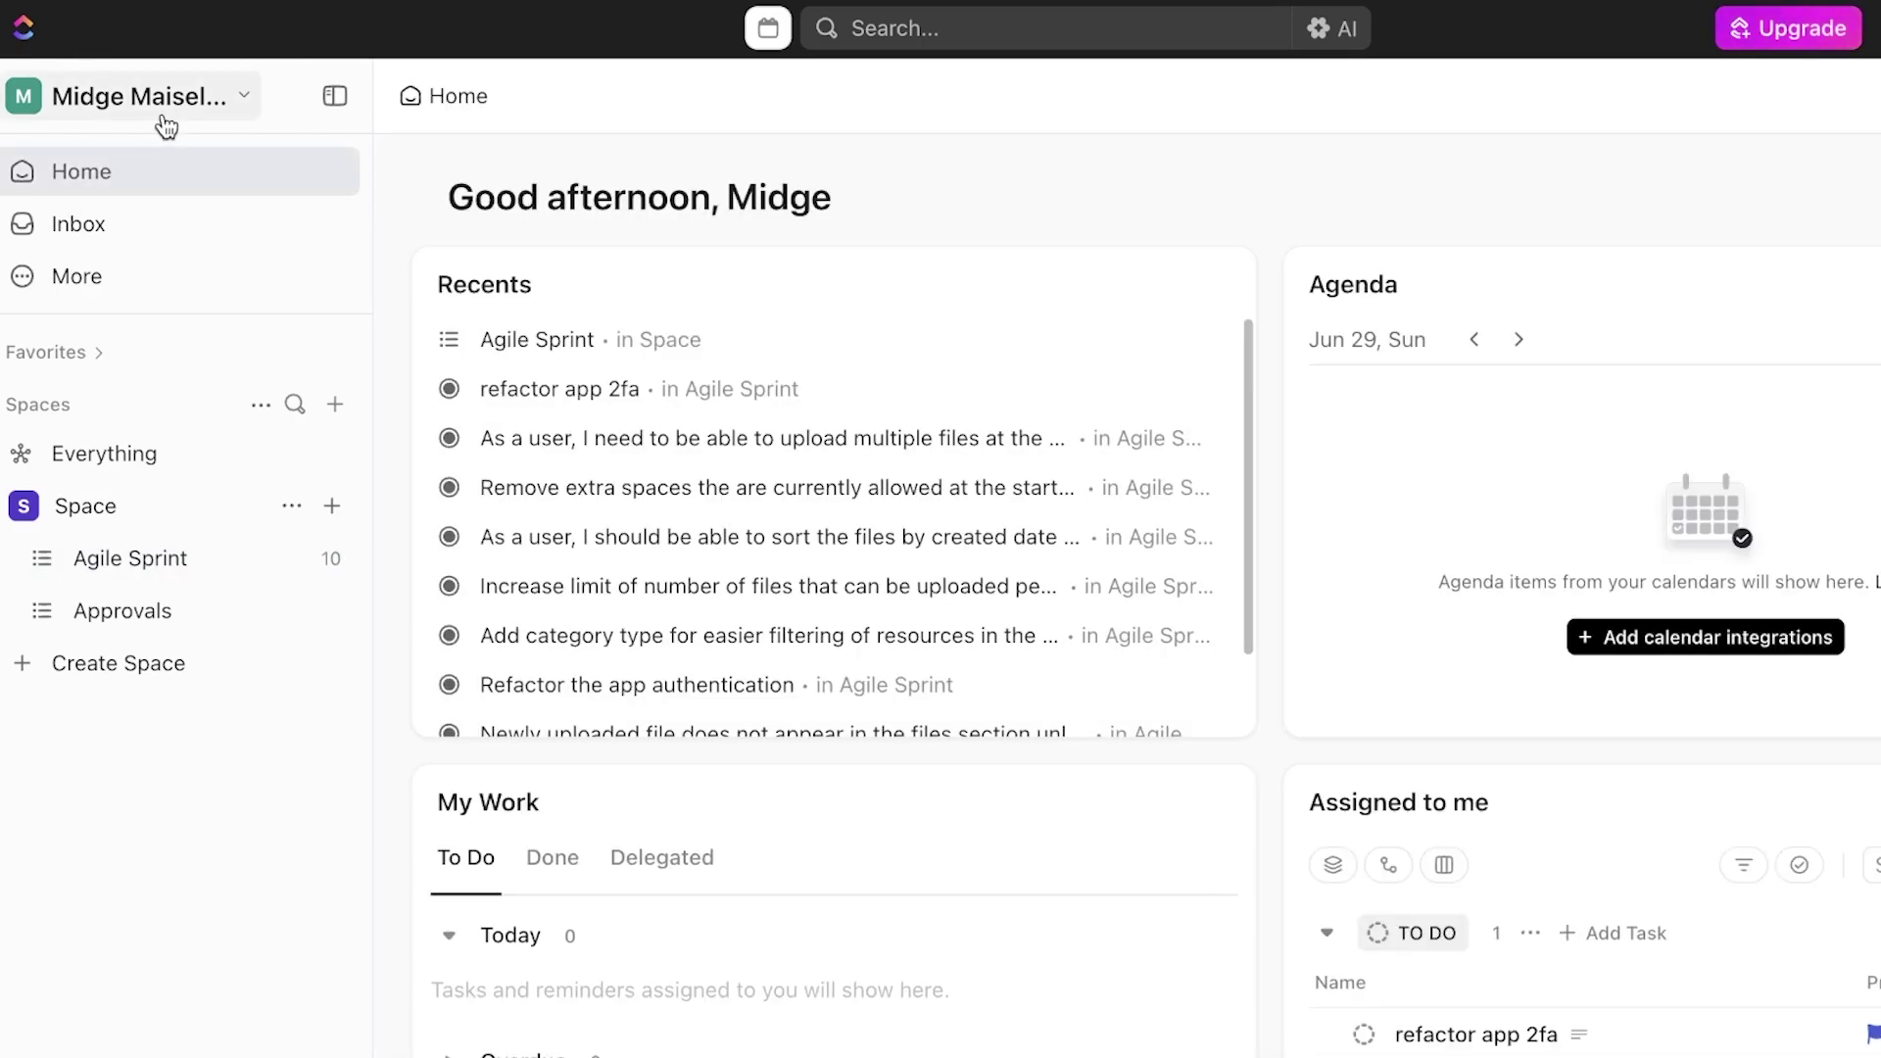
scroll(1397, 523, "down", 10)
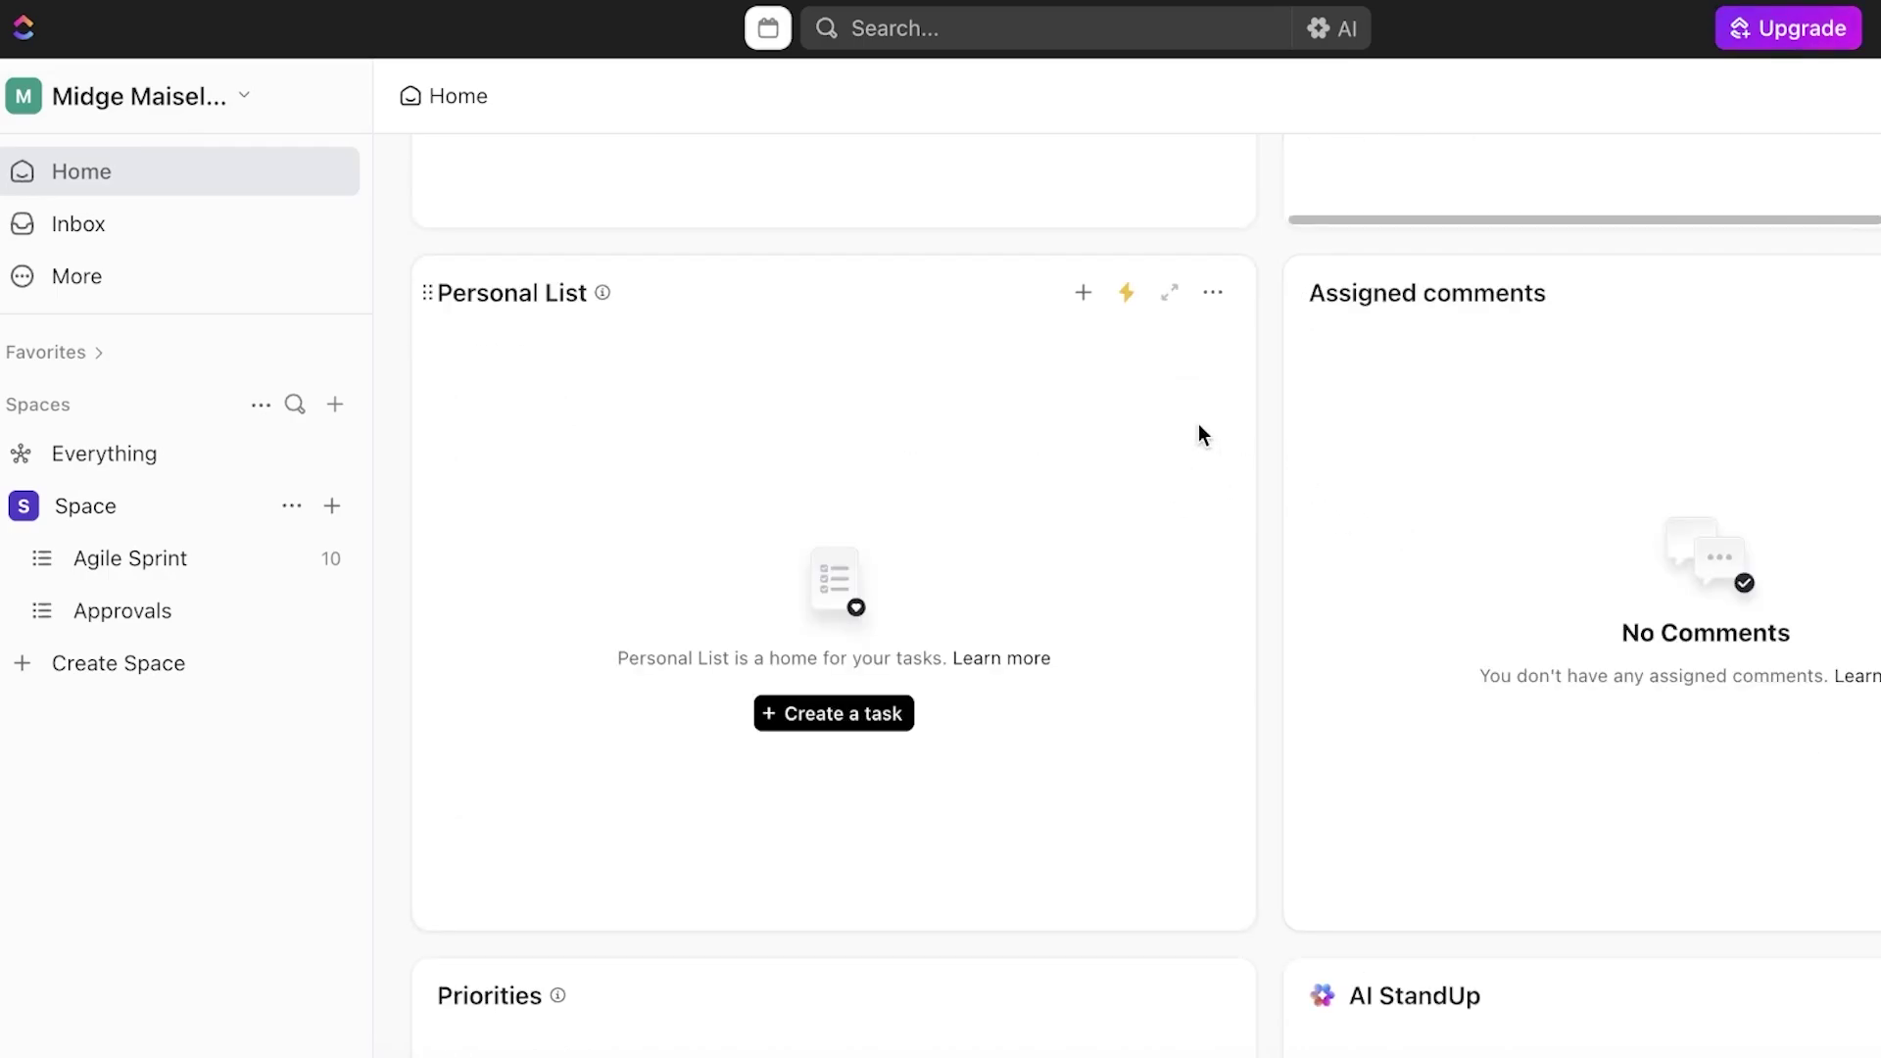
scroll(390, 232, "up", 10)
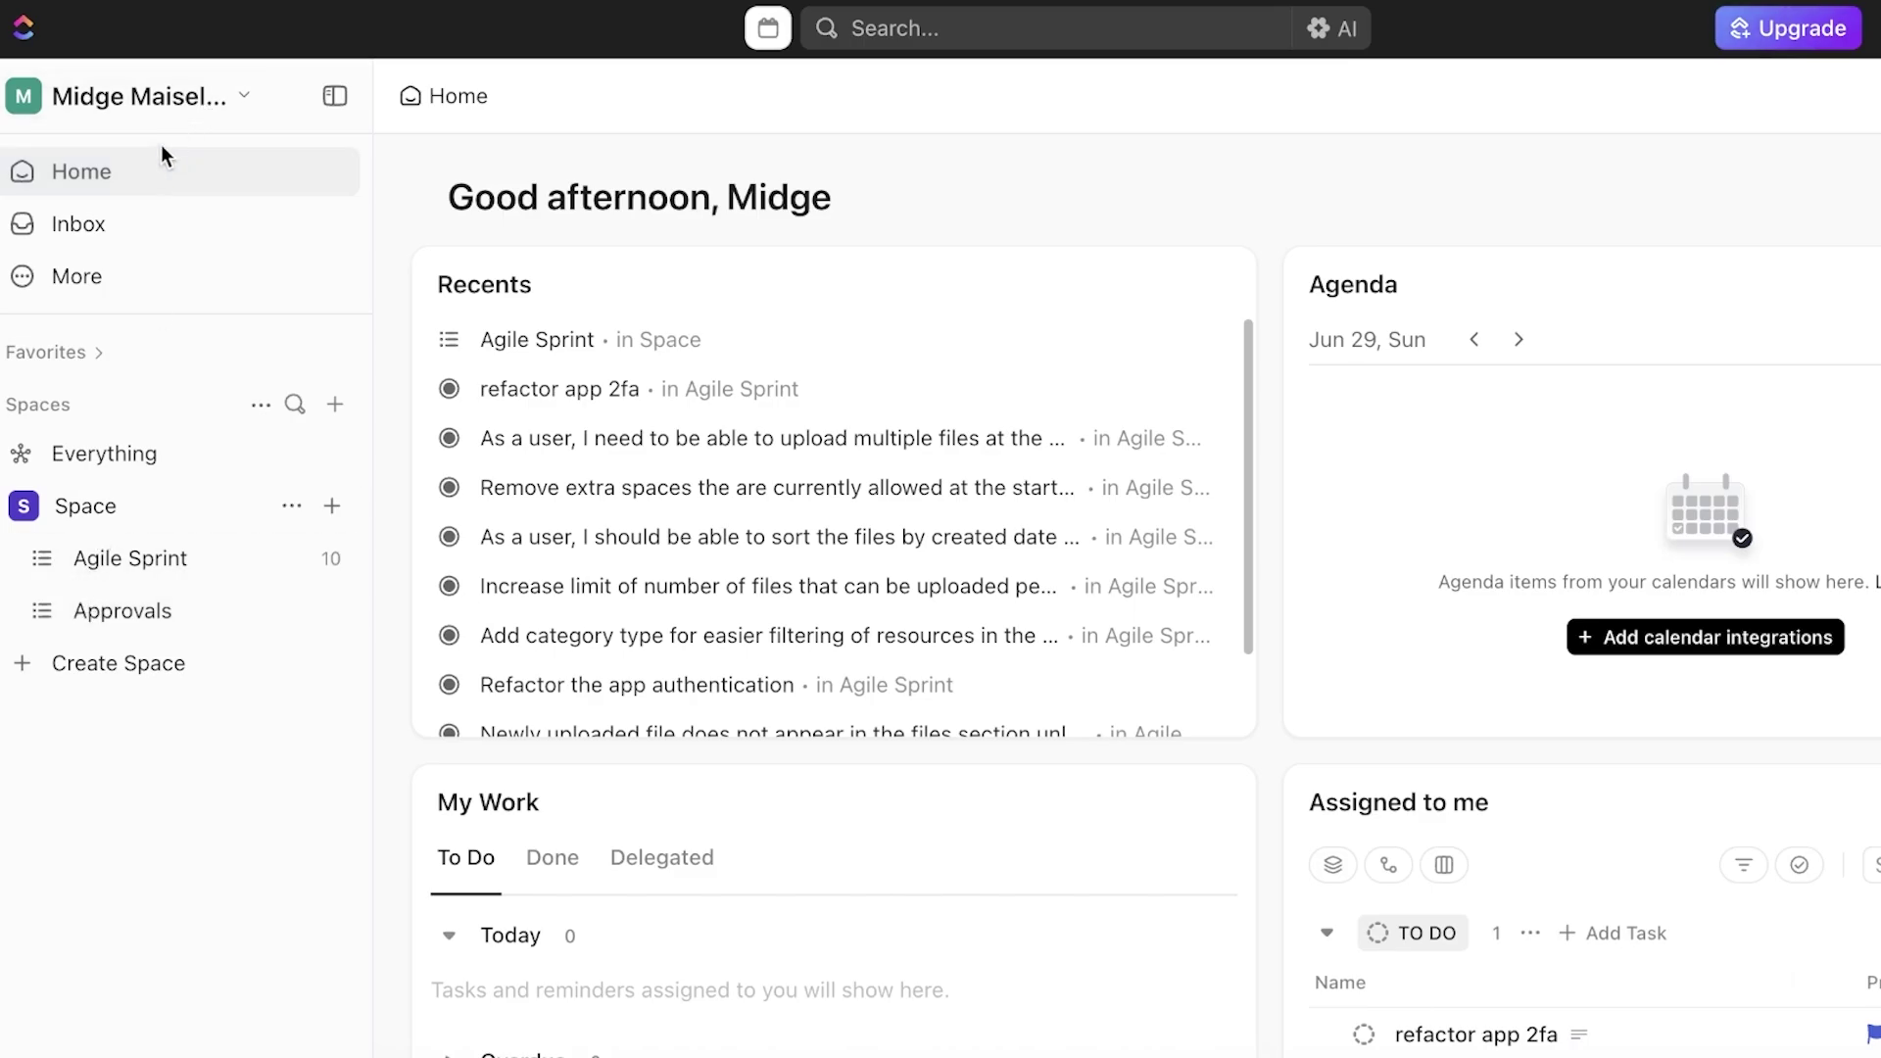
scroll(725, 392, "down", 2)
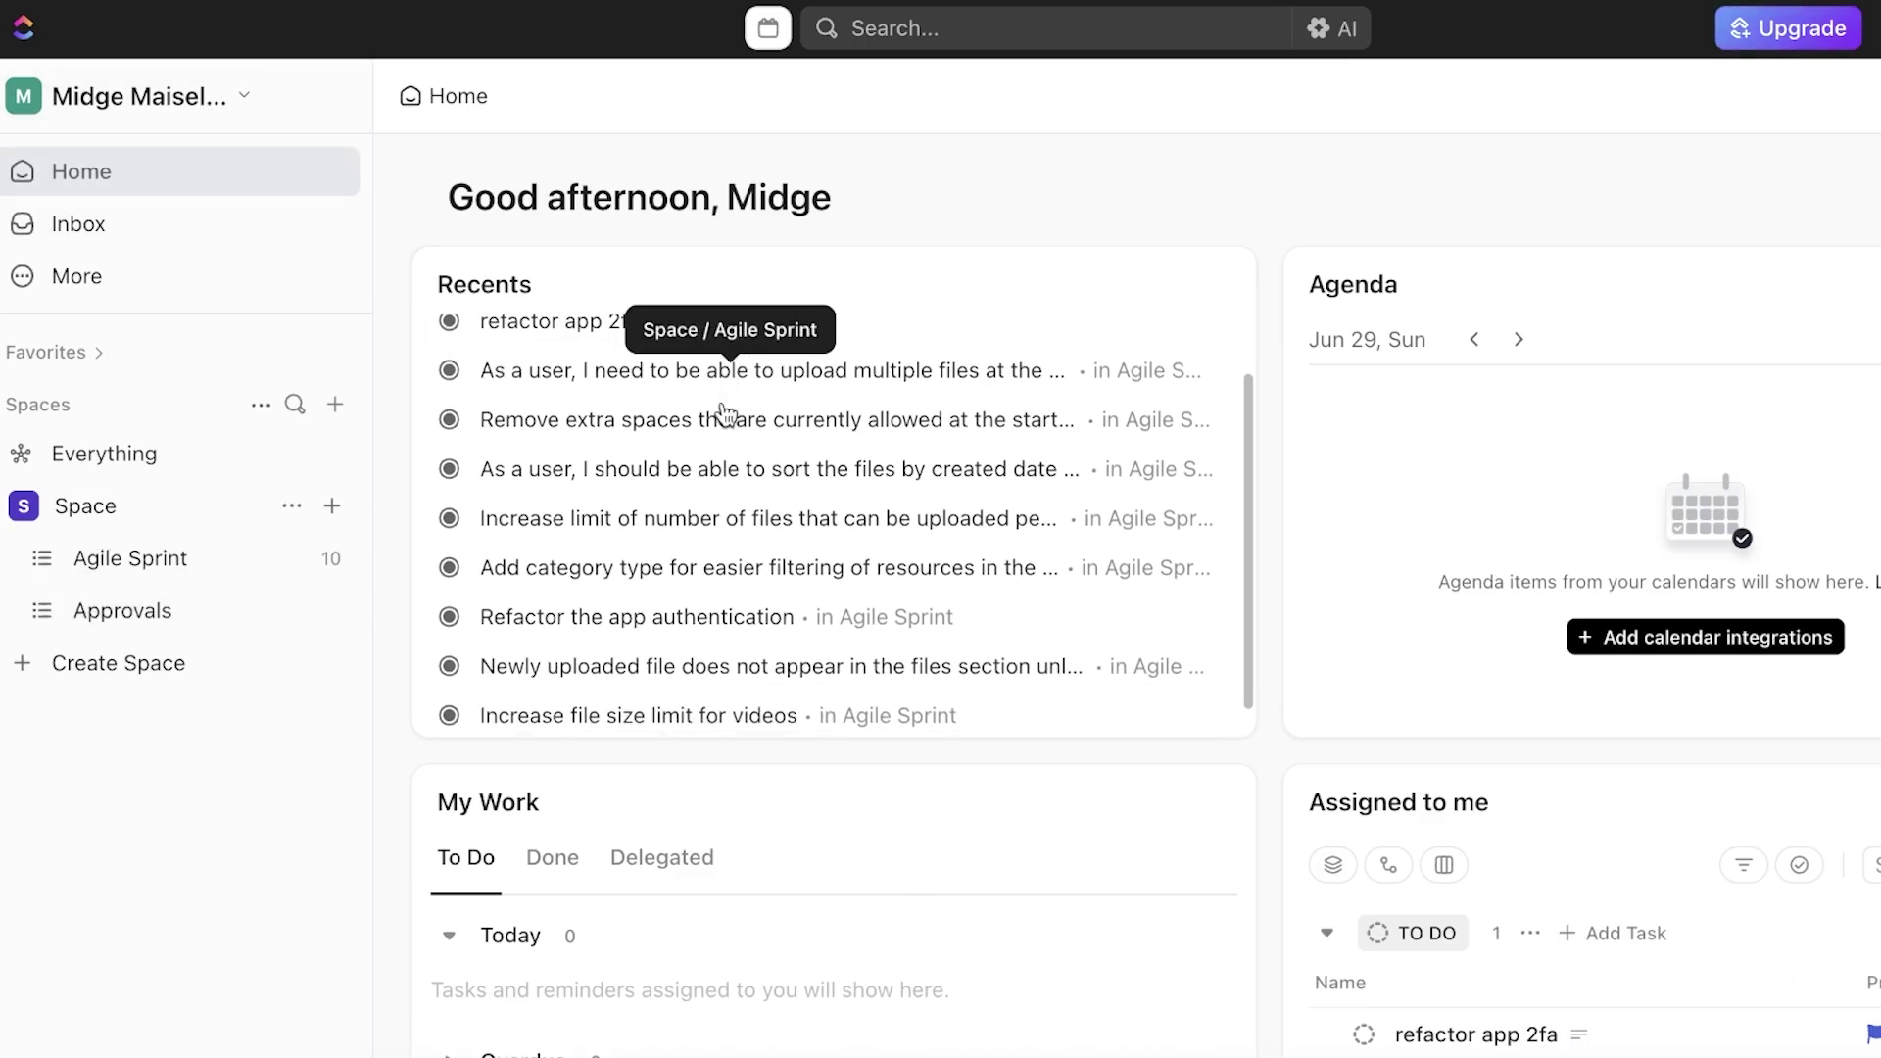
scroll(1577, 527, "down", 6)
scroll(1469, 569, "up", 6)
scroll(861, 333, "up", 2)
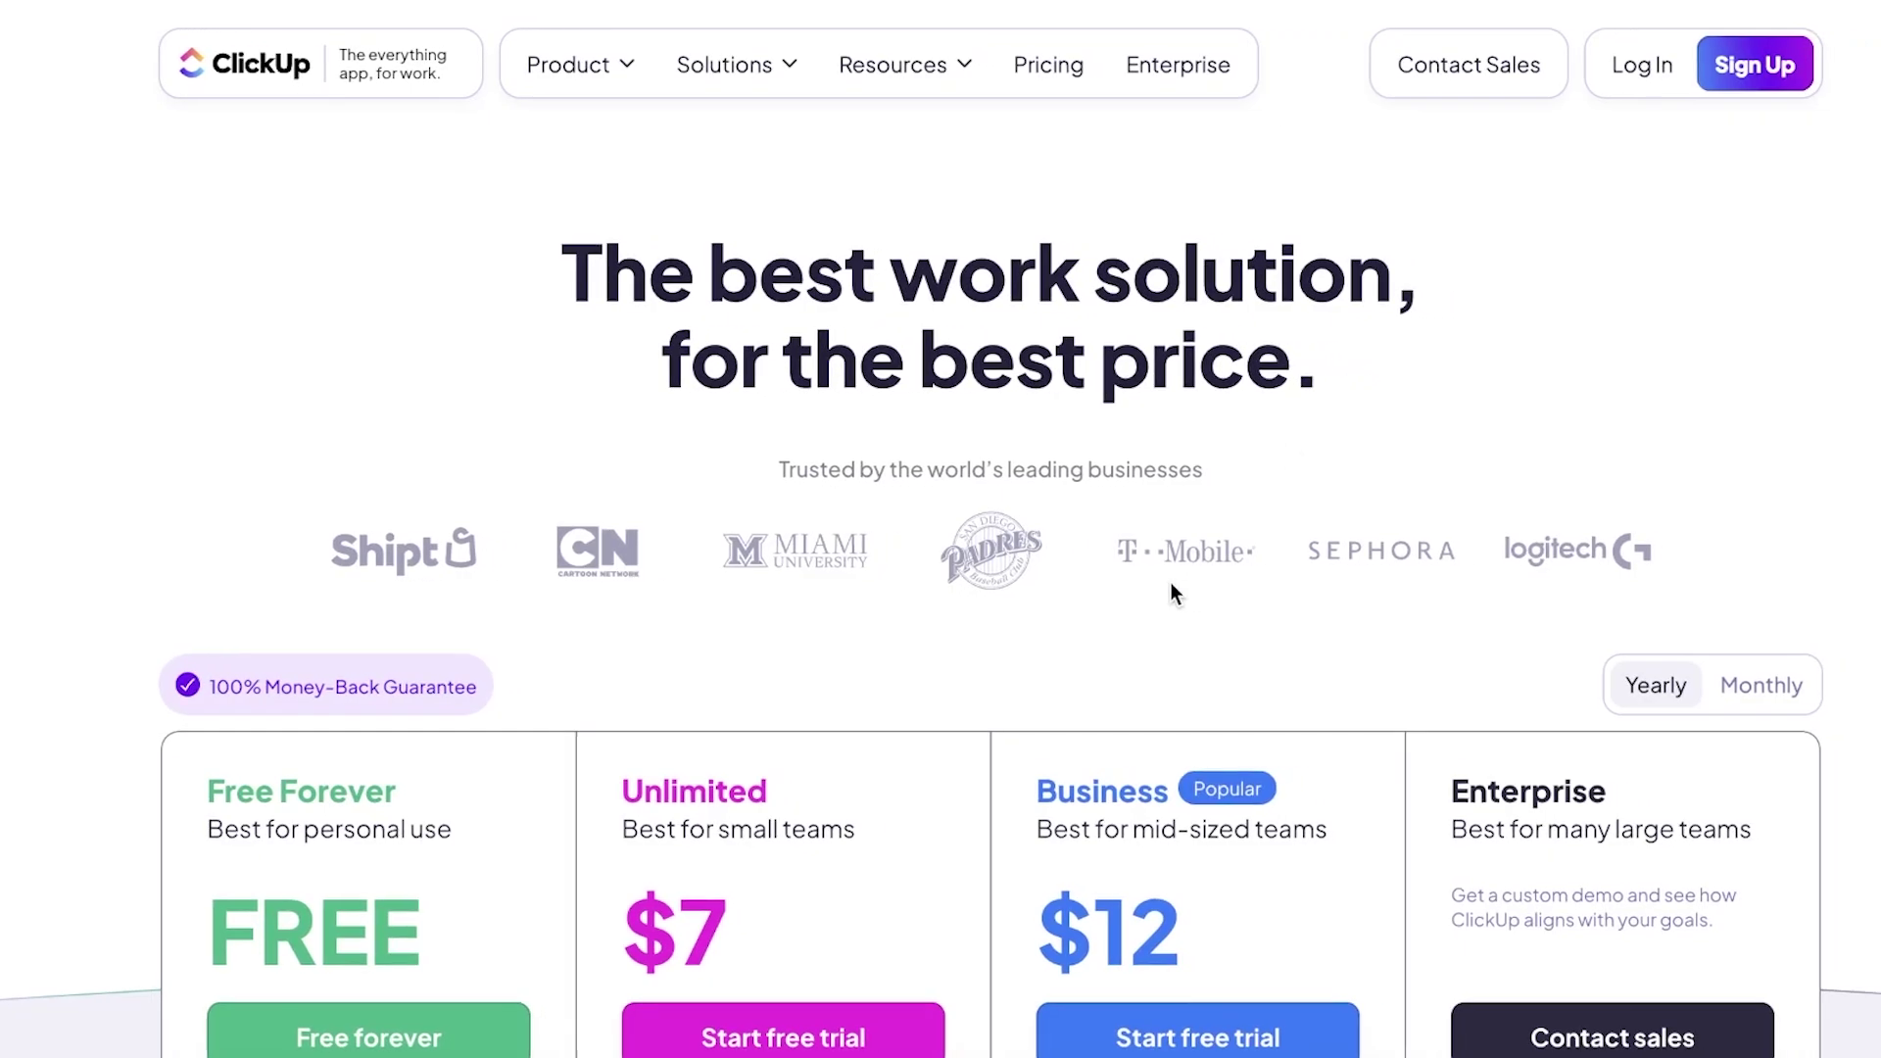
Scroll through the Free Forever, Unlimited, Business and Enterprise plan comparison, then back up
scroll(1170, 582, "down", 4)
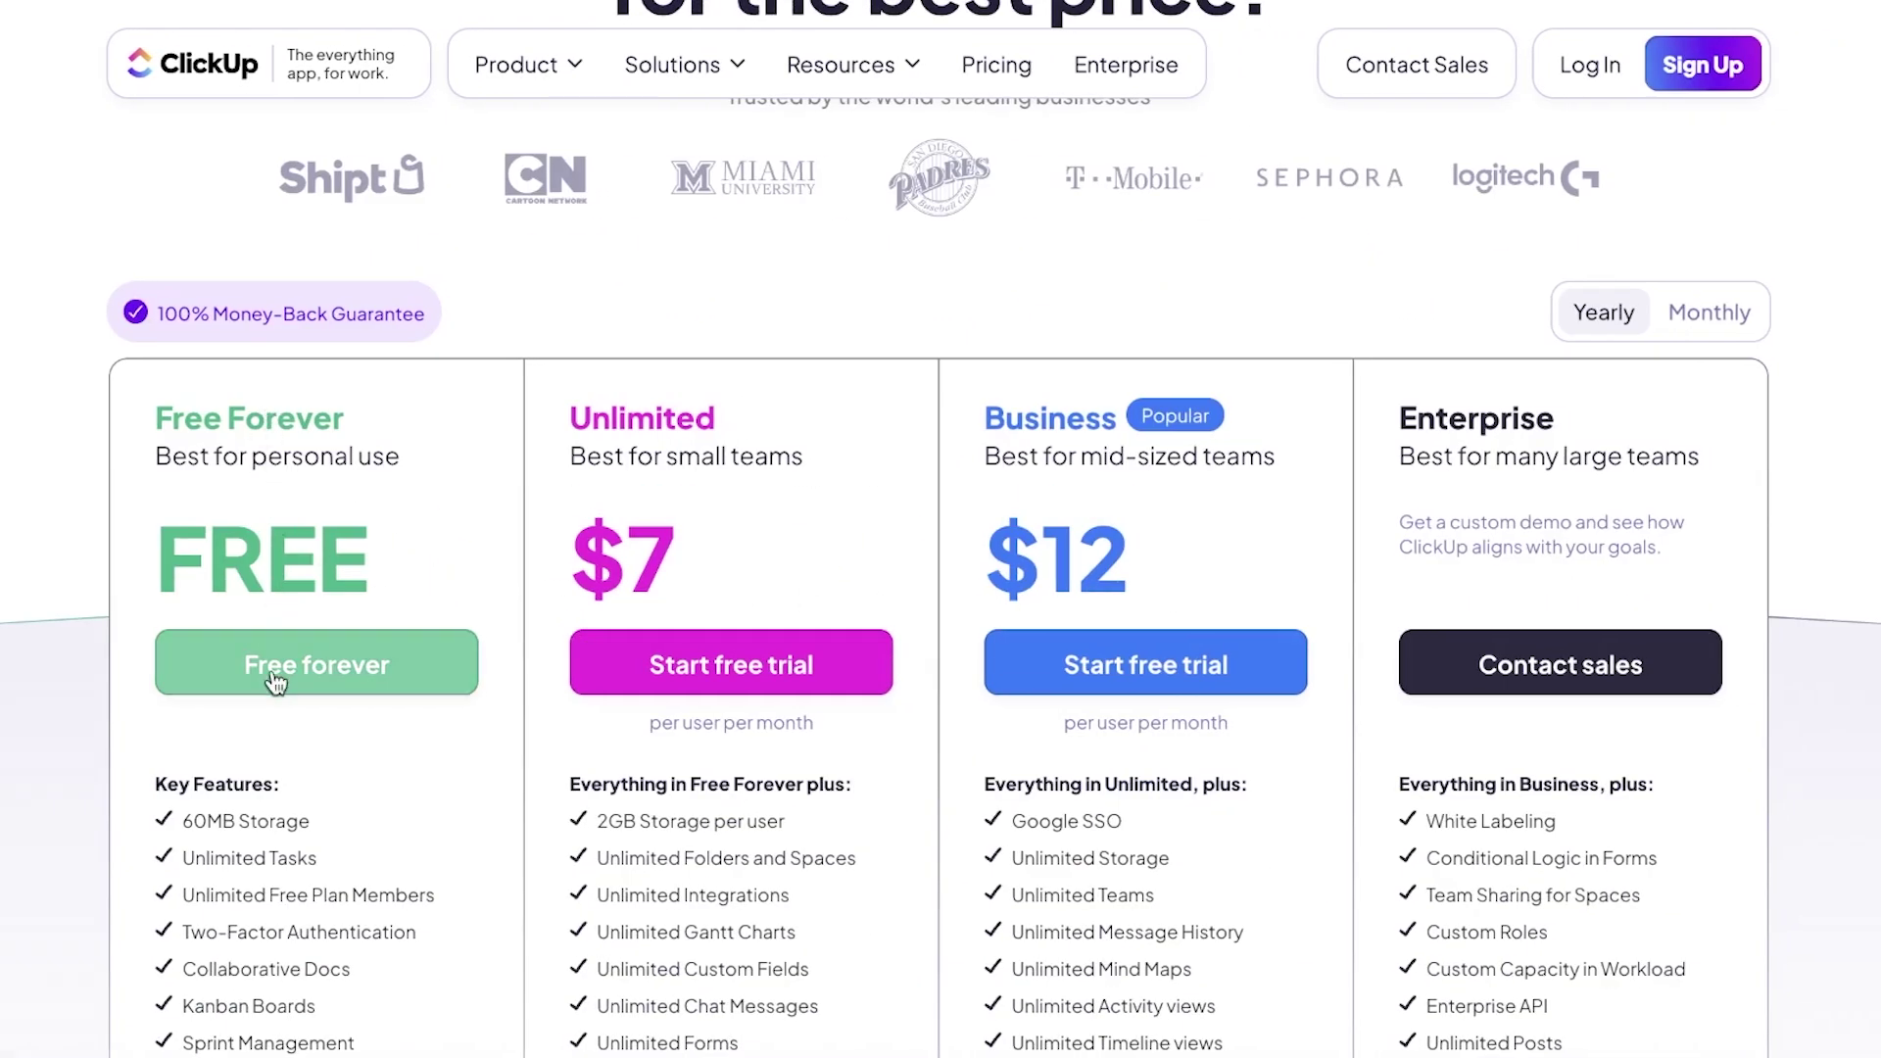
scroll(255, 831, "down", 2)
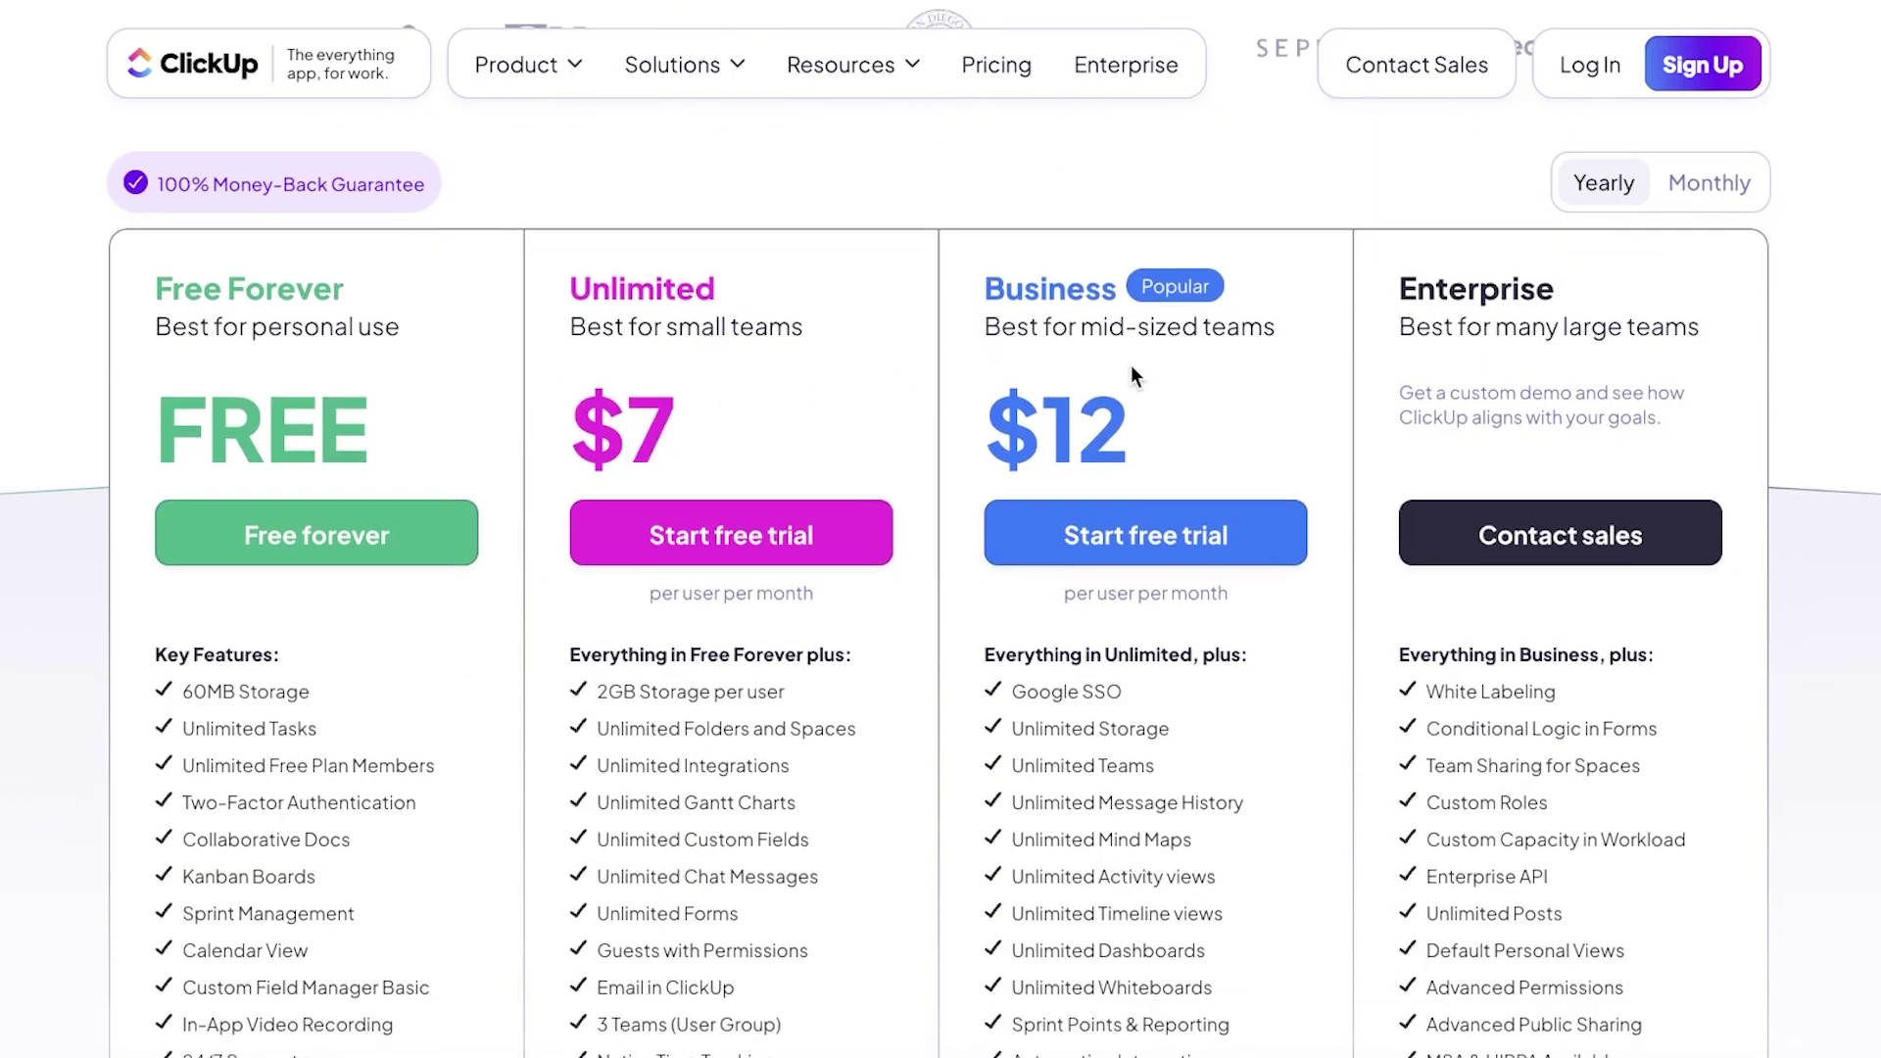
scroll(1128, 378, "down", 2)
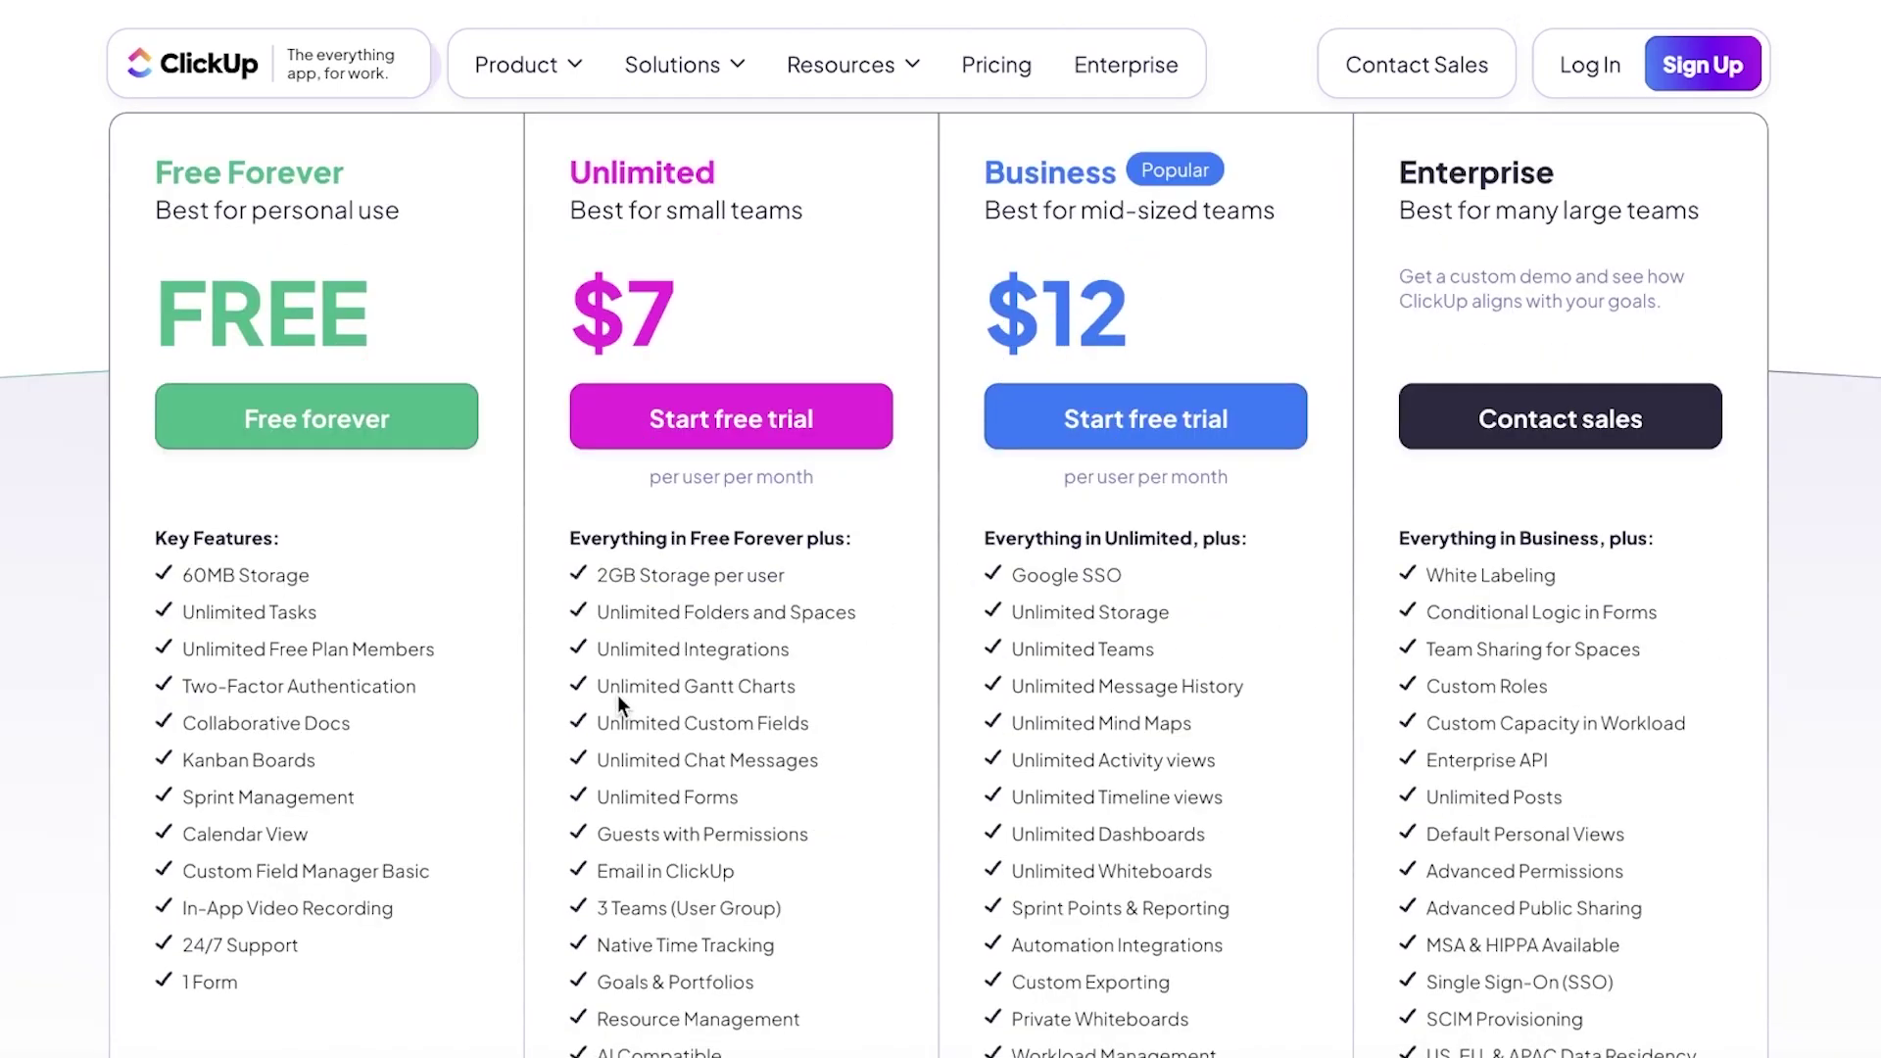
scroll(828, 647, "up", 6)
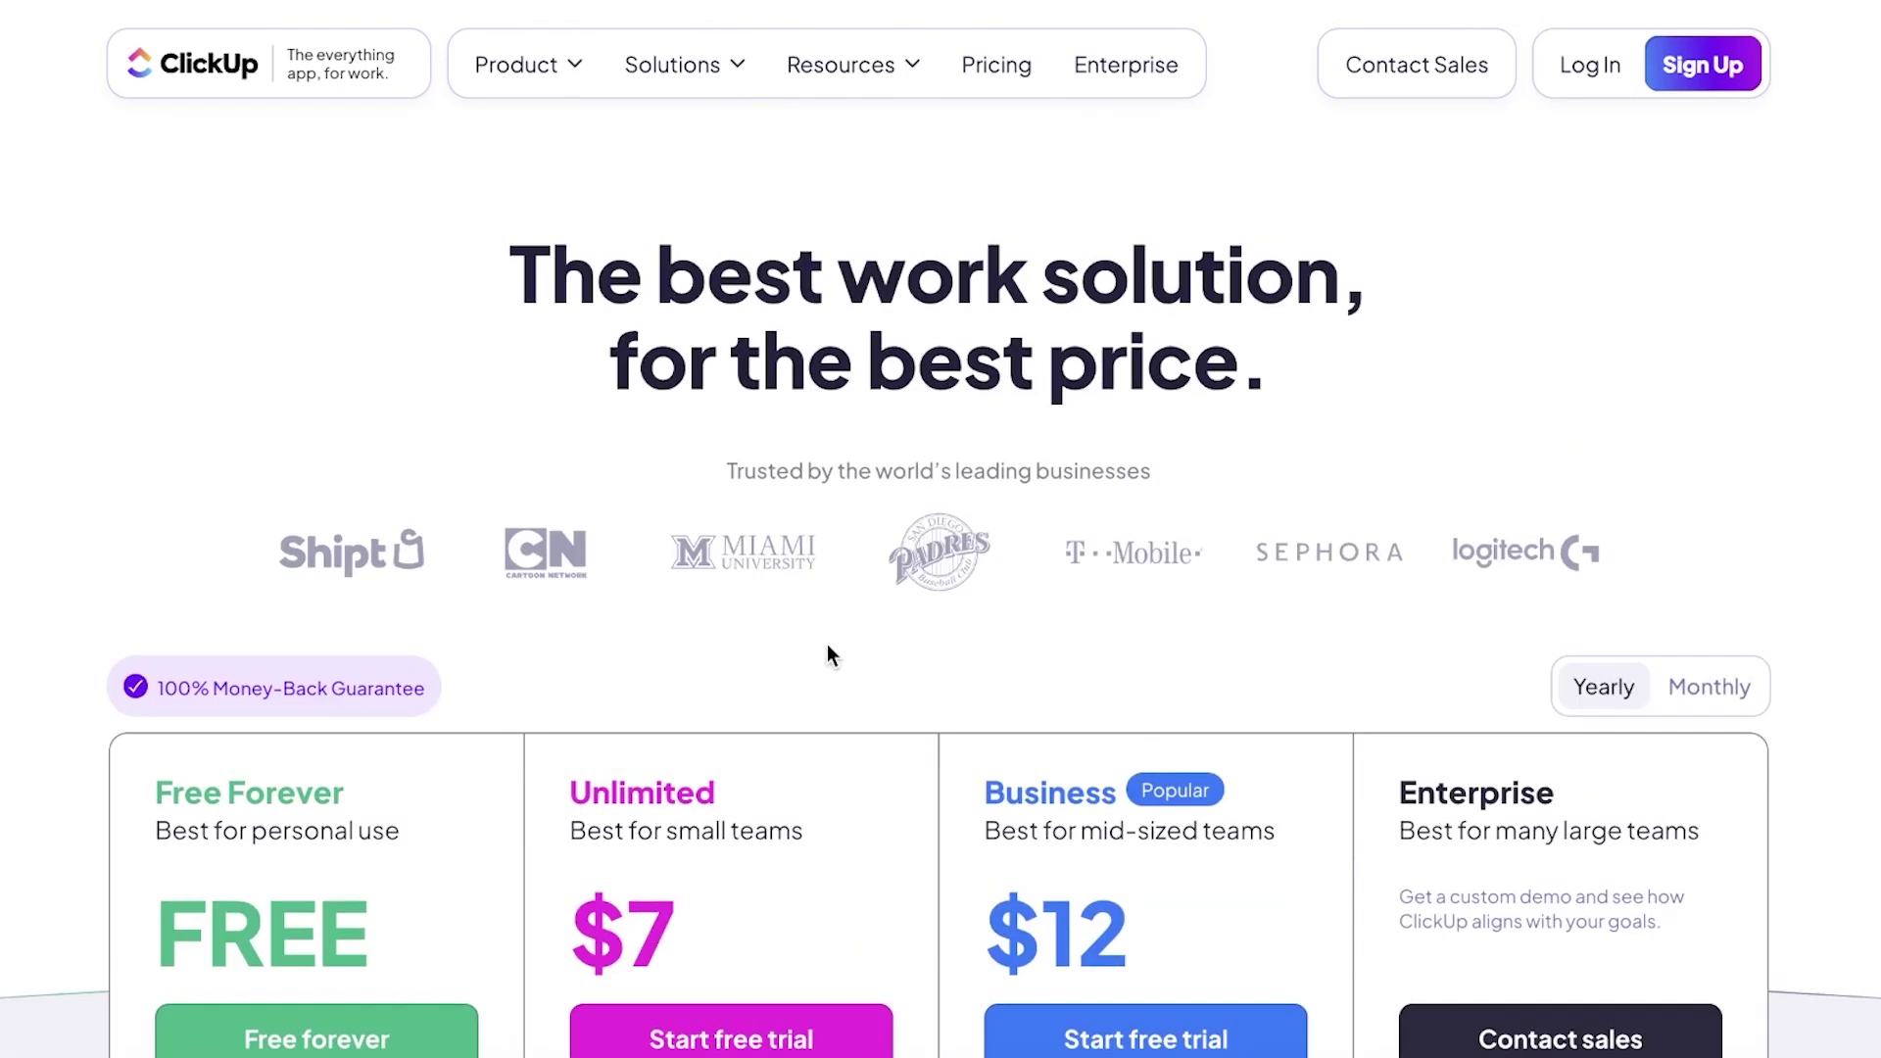